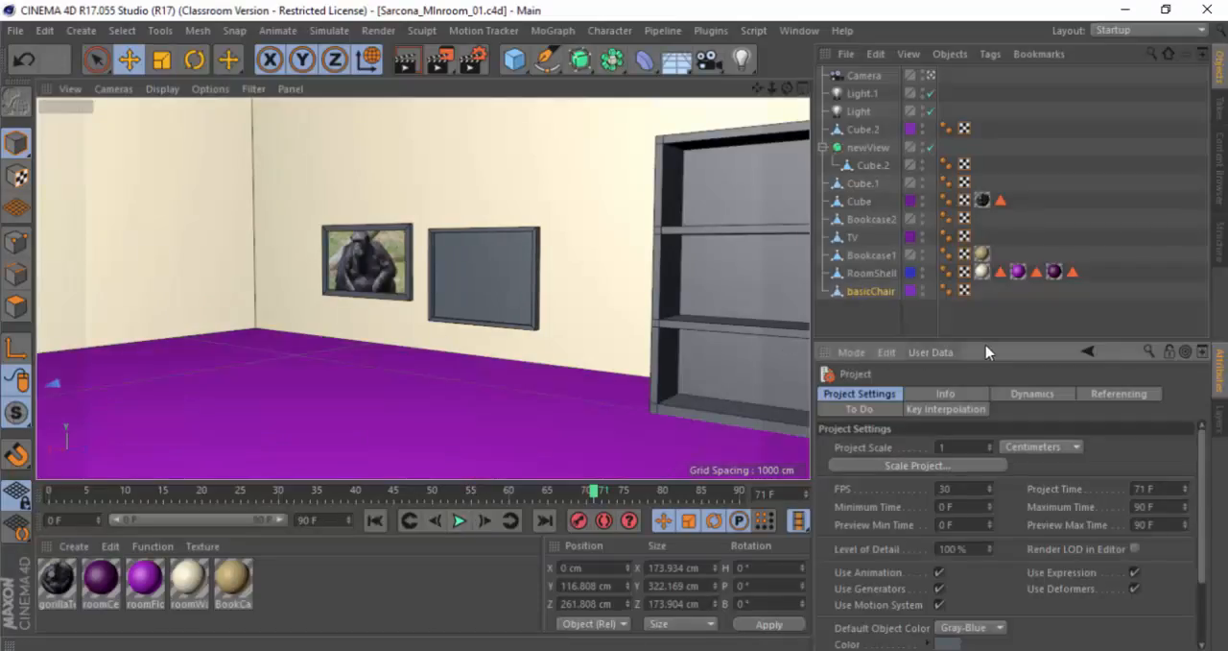
Step: Examine the project's Info, Dynamics, Referencing, Key Interpolation and To Do settings and return to the general project settings
left_click(608, 295)
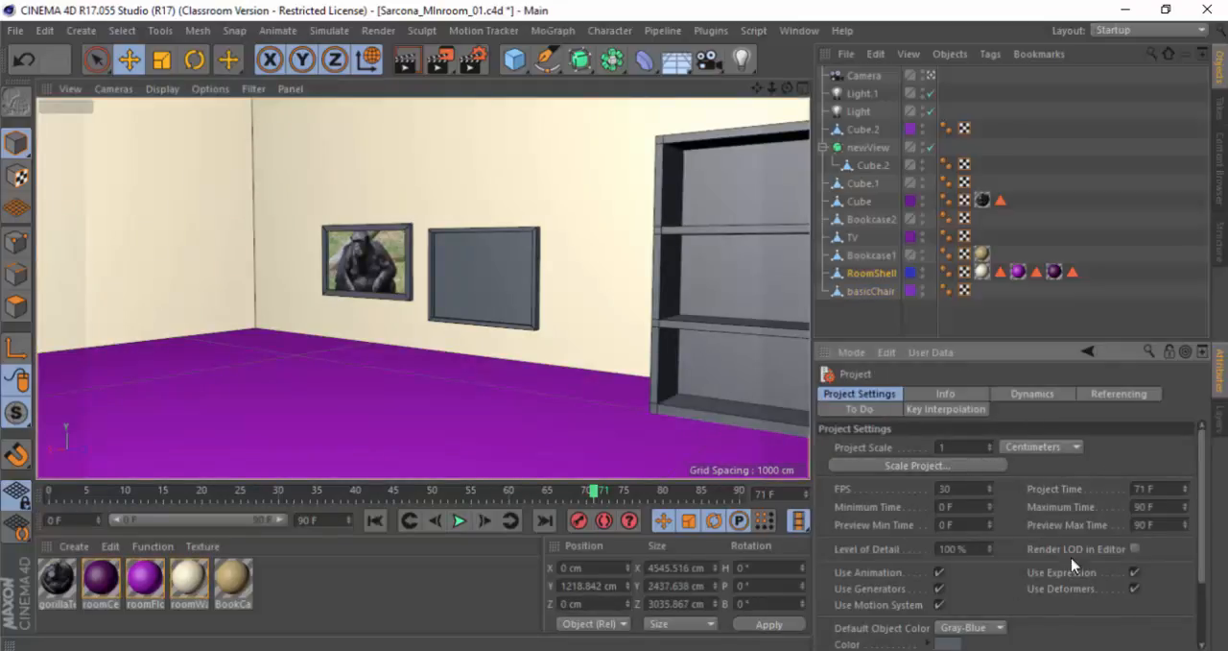
left_click(978, 490)
mouse_move(1206, 534)
left_mouse_down()
mouse_move(1208, 611)
mouse_move(1205, 526)
left_mouse_up()
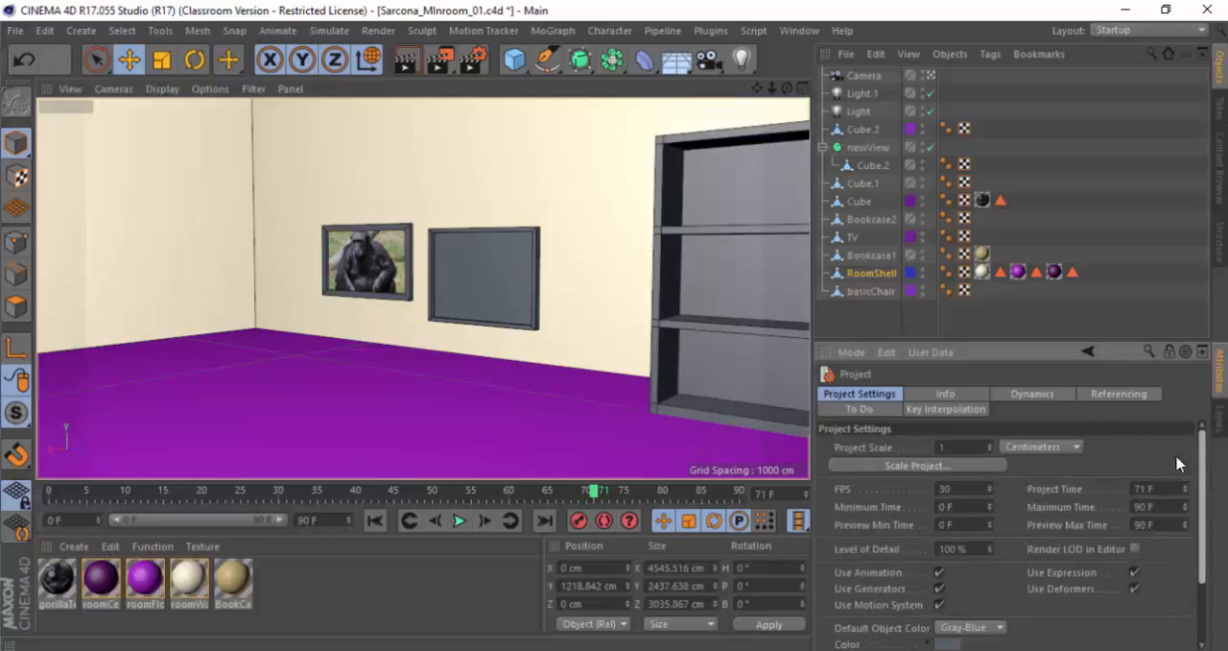
left_click(974, 395)
left_click(1017, 396)
left_click(1120, 394)
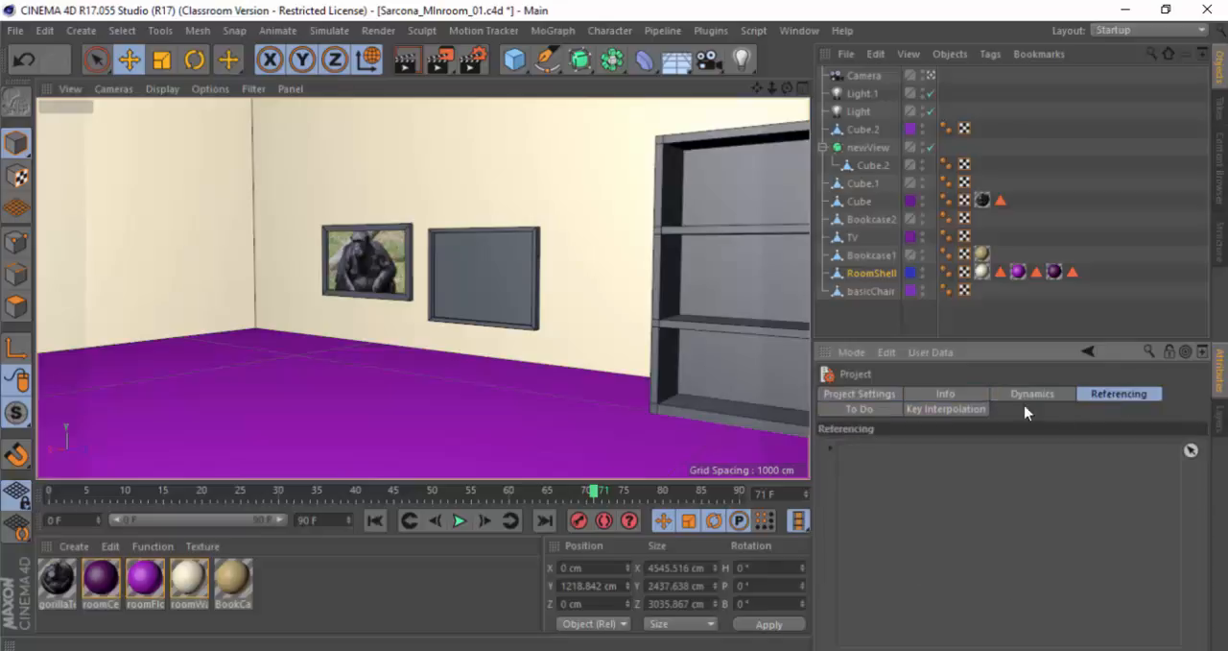
left_click(958, 411)
left_click(885, 412)
left_click(883, 396)
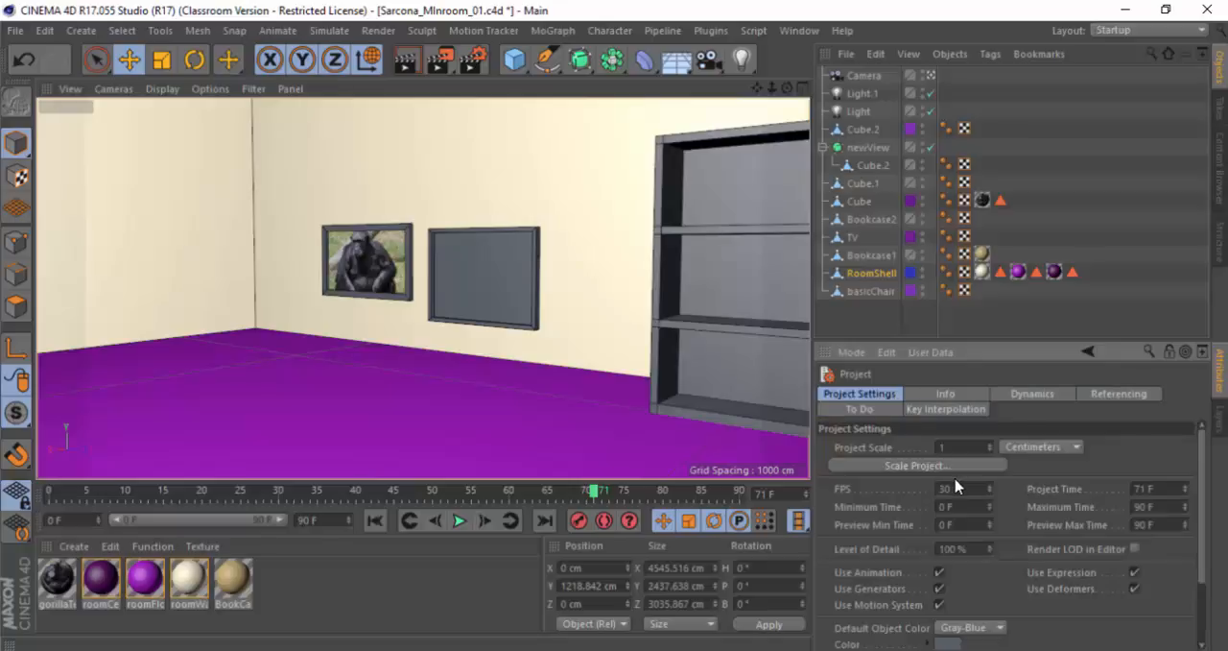
Step: Play the animation, set the project frame rate to 120 FPS, and stop and rewind the playback
left_click_drag(965, 485, 927, 486)
left_click(458, 521)
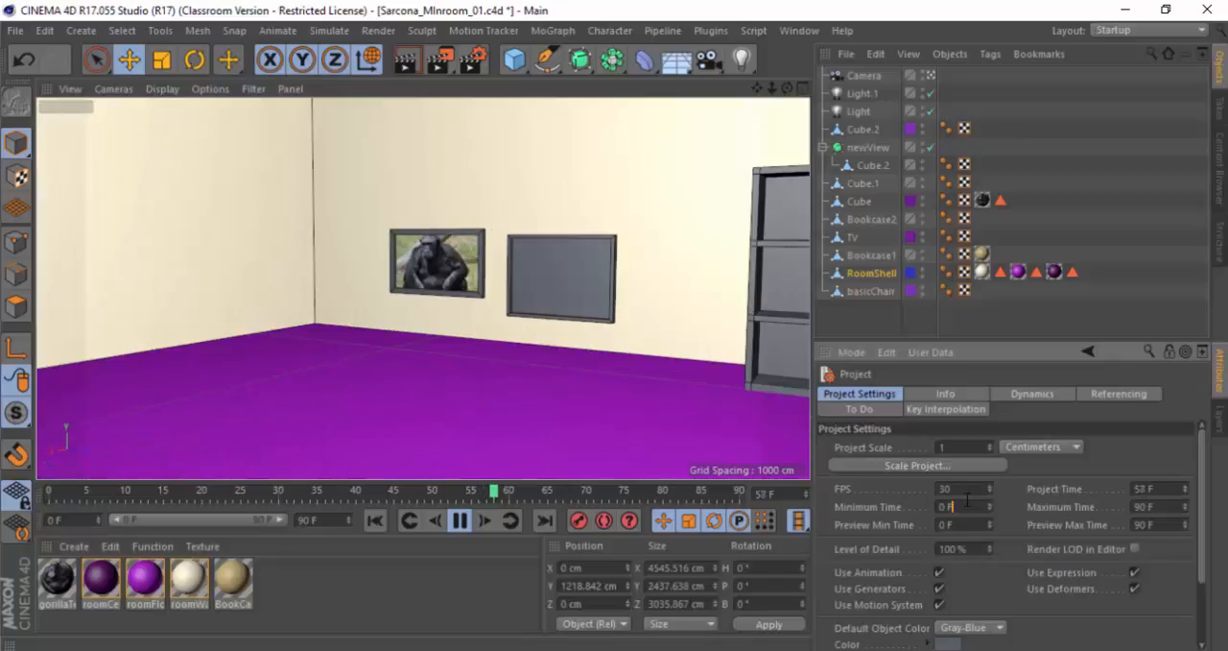
left_click_drag(952, 488, 928, 489)
type("120")
key("Return")
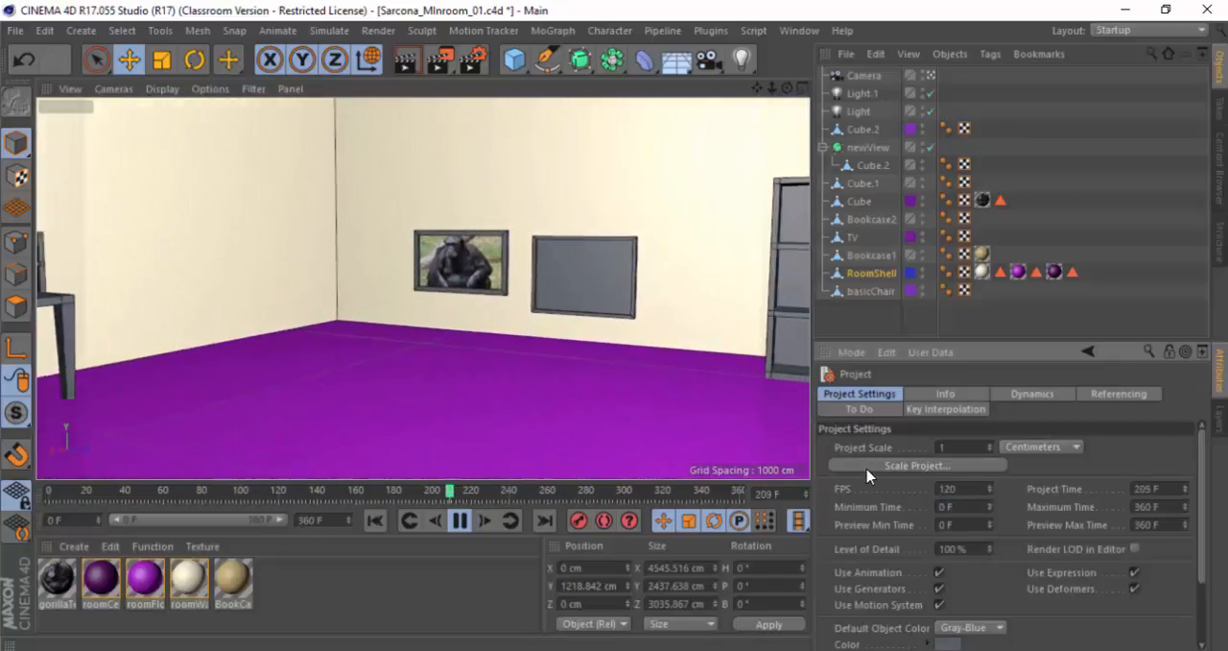
left_click(459, 519)
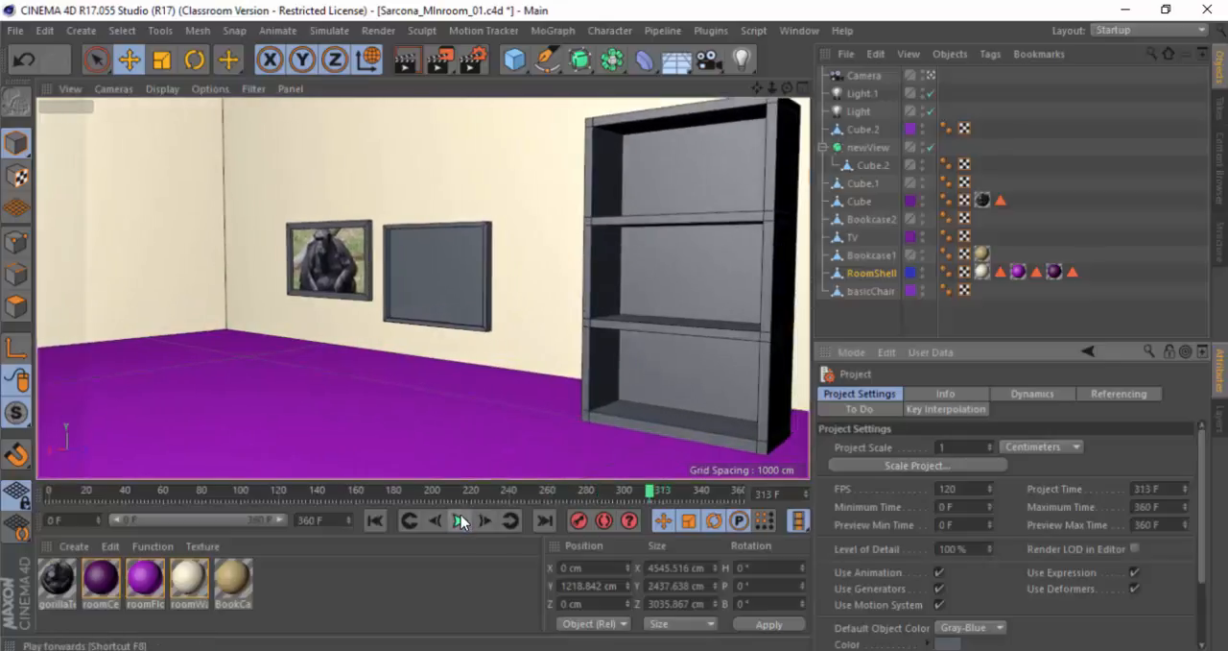
left_click(375, 519)
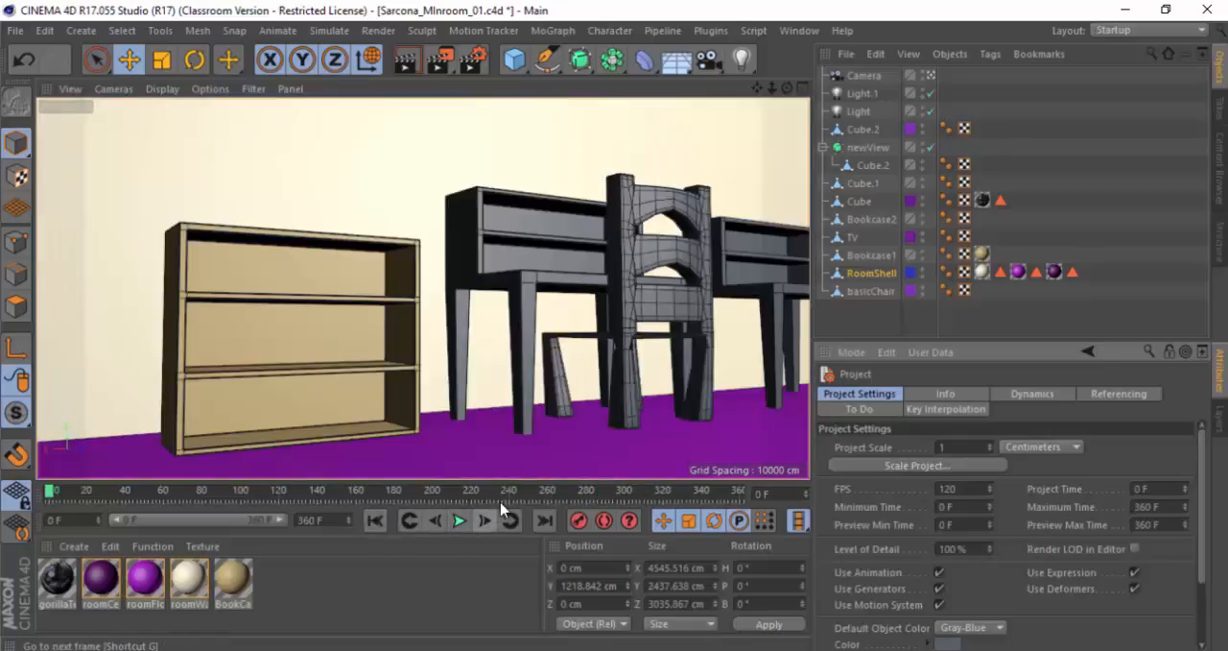
Step: Move the camera's final keyframe to frame 112 and play the animation from the start to check its pace
left_click(869, 76)
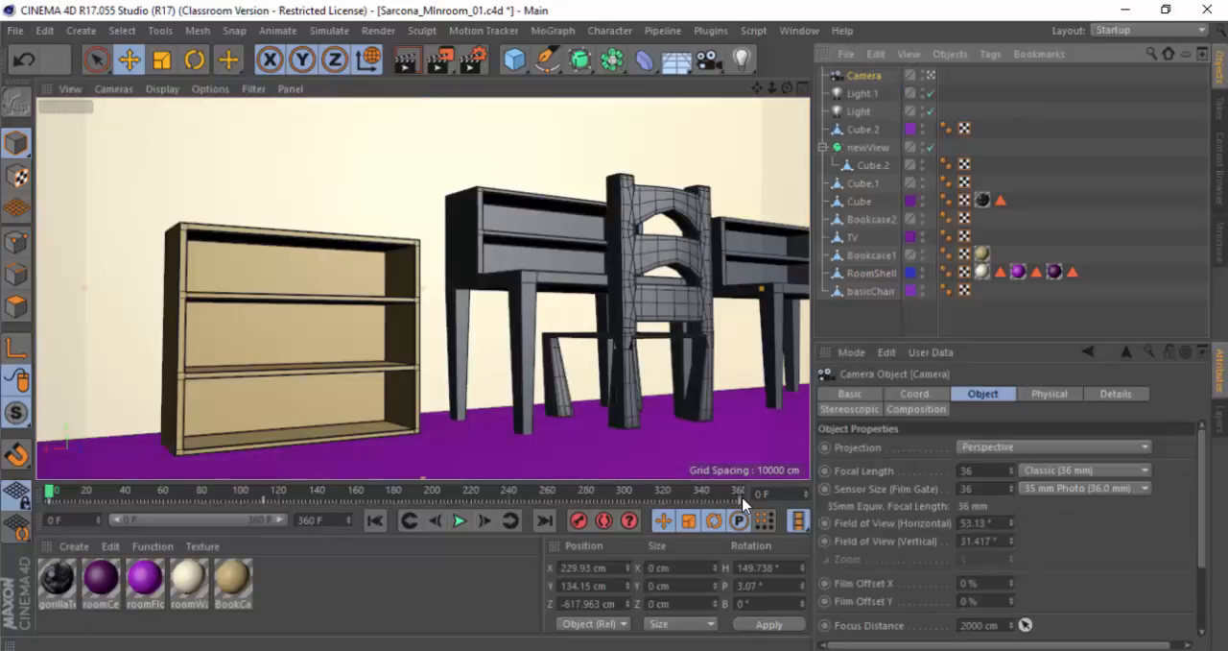
left_click_drag(740, 509, 259, 509)
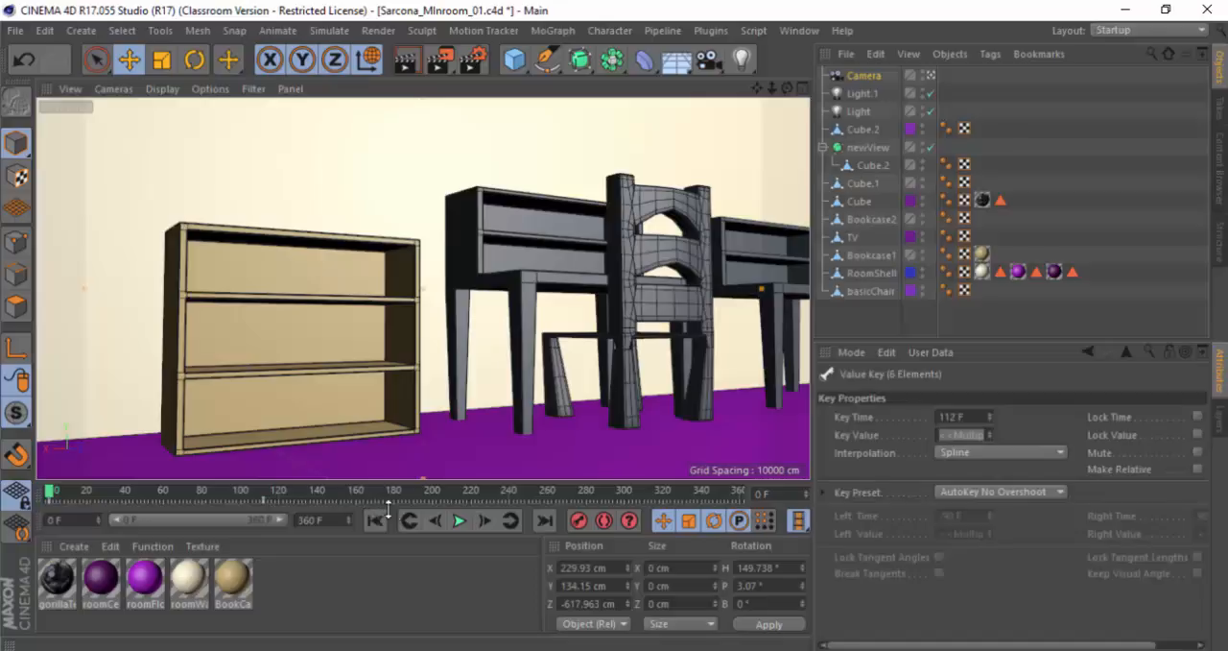
left_click(460, 520)
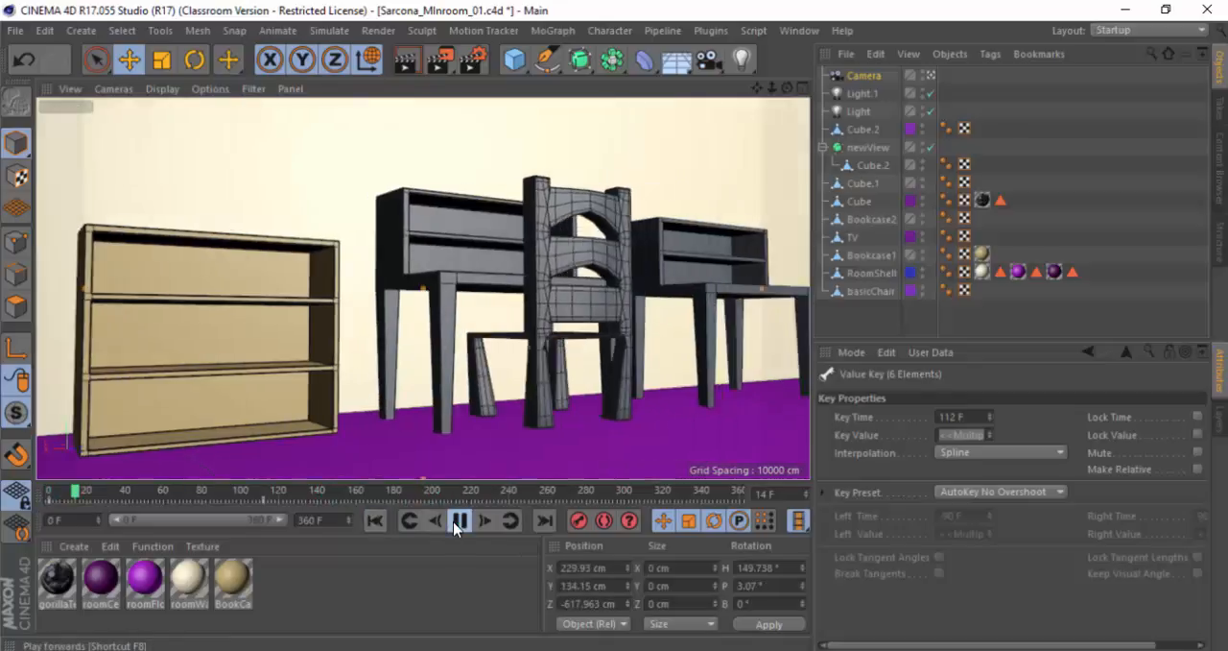
left_click(459, 520)
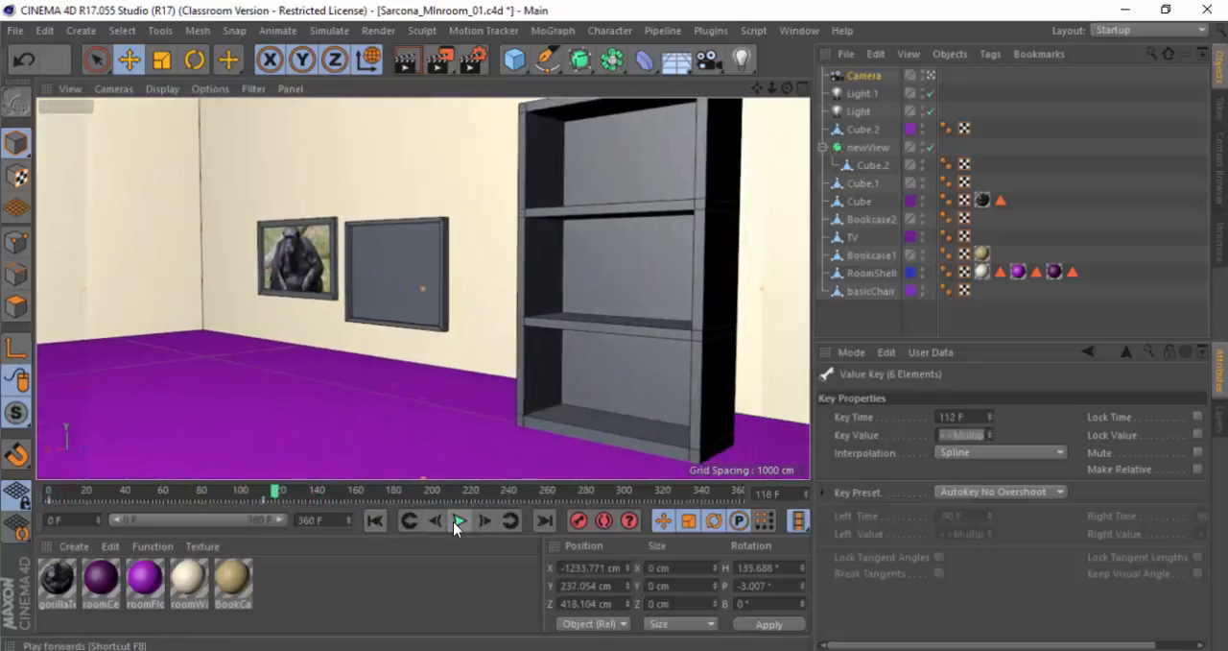
left_click(379, 524)
left_click(462, 524)
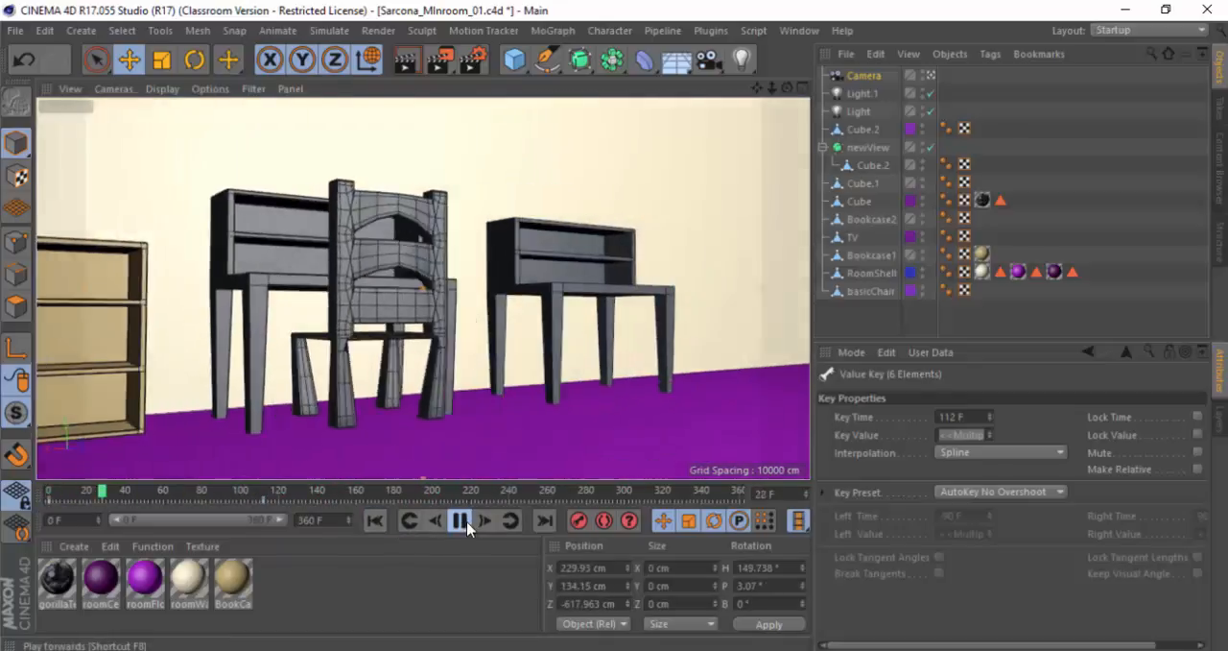
left_click(462, 523)
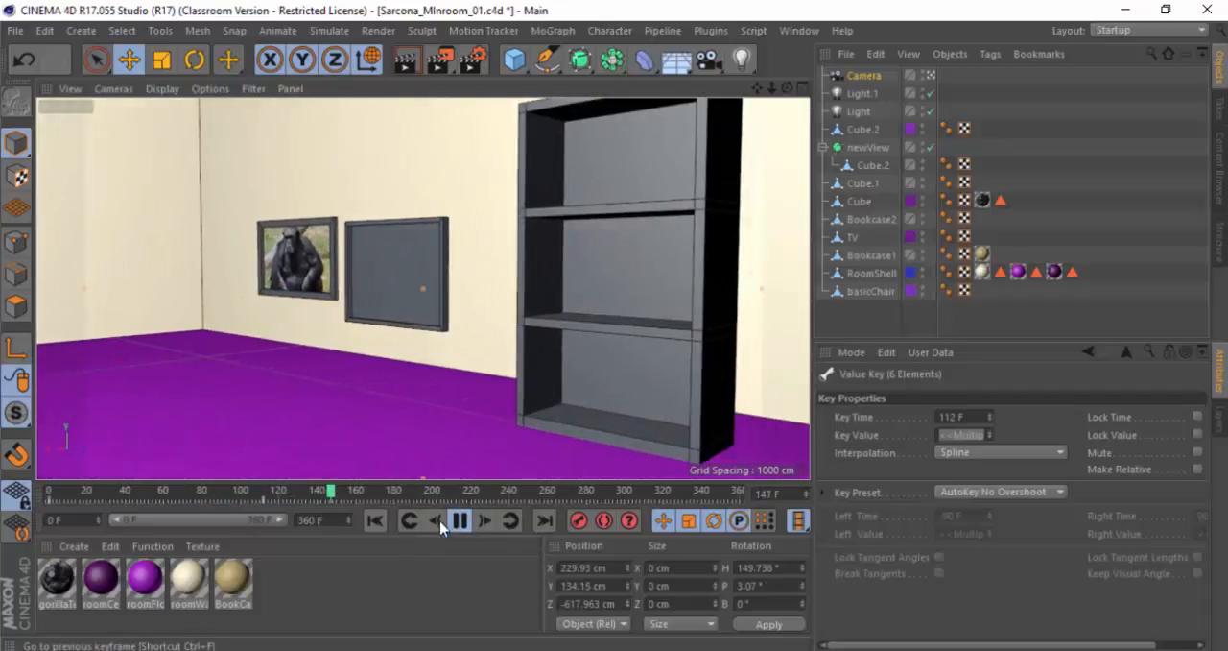
left_click(375, 521)
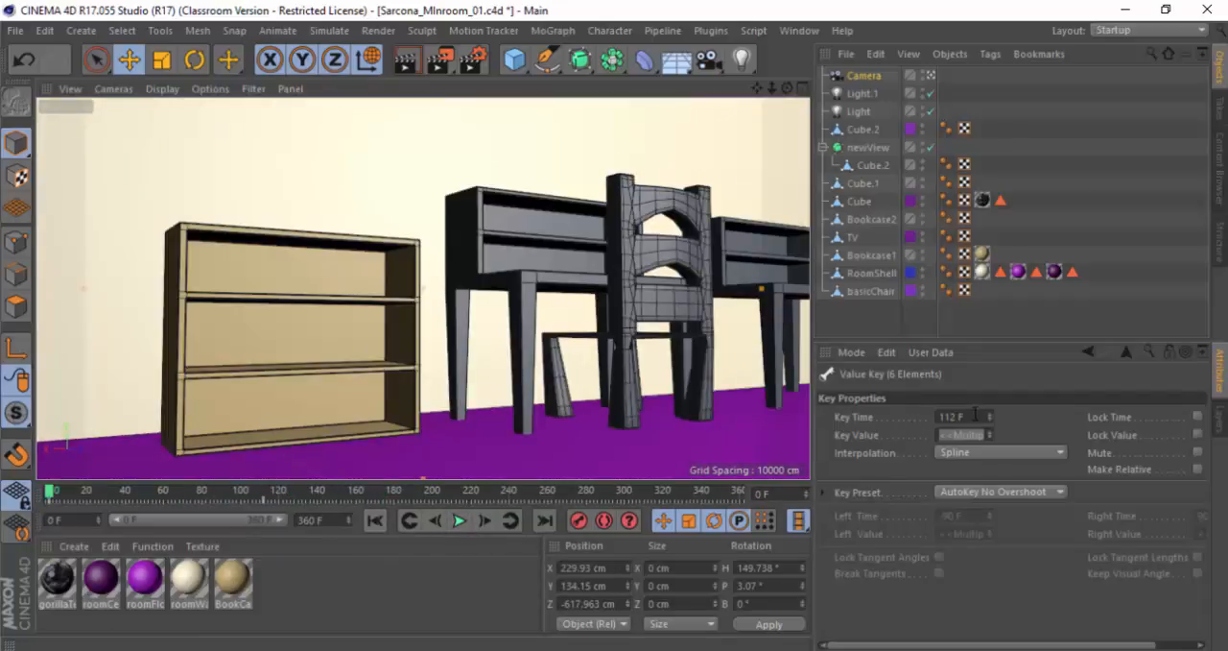
Step: Undo the camera keyframe move and set the project frame rate to 30 FPS
key("ctrl+d")
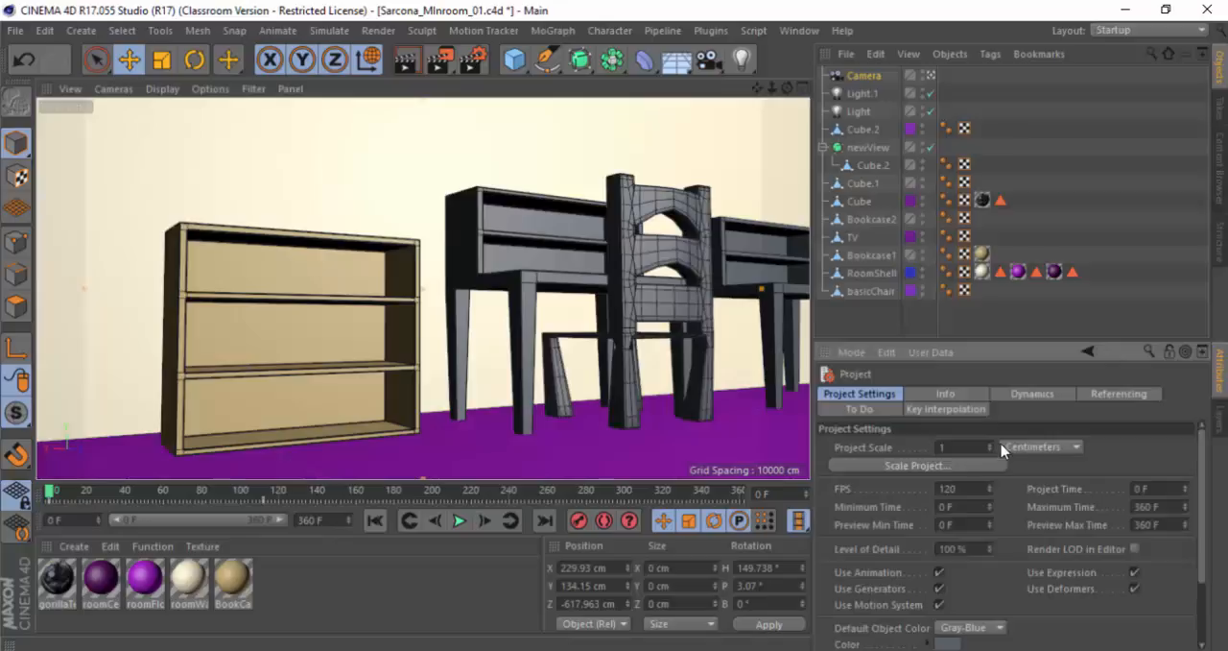
left_click_drag(959, 489, 873, 471)
key("ctrl+z")
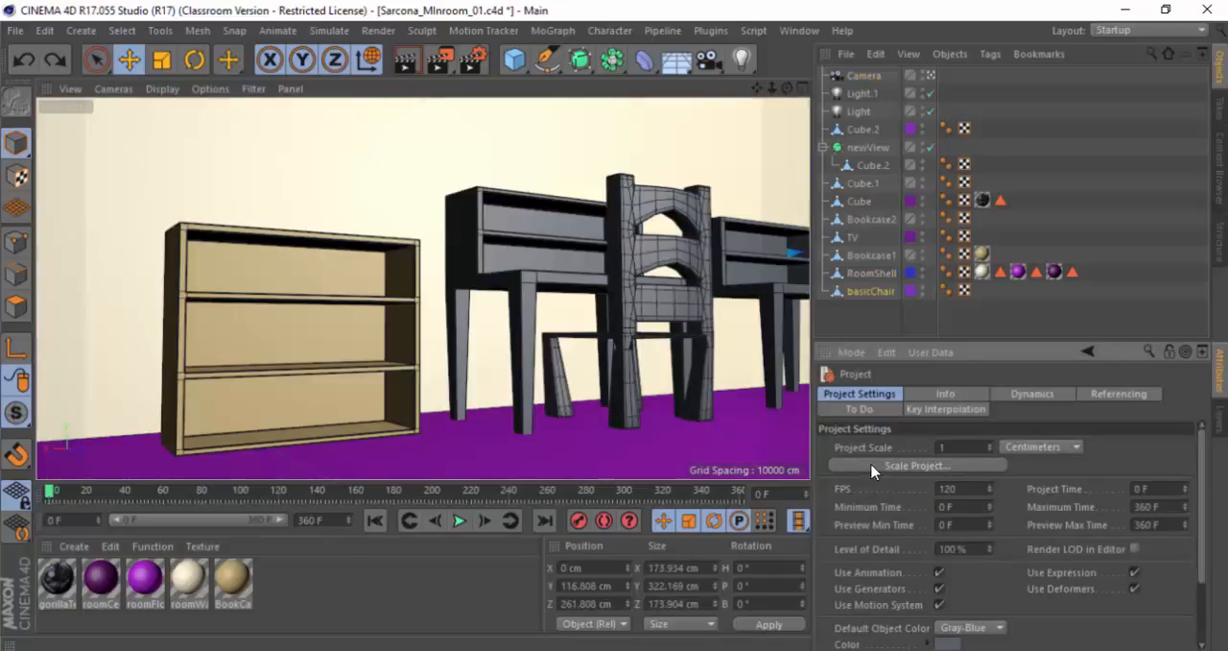
key("ctrl+z")
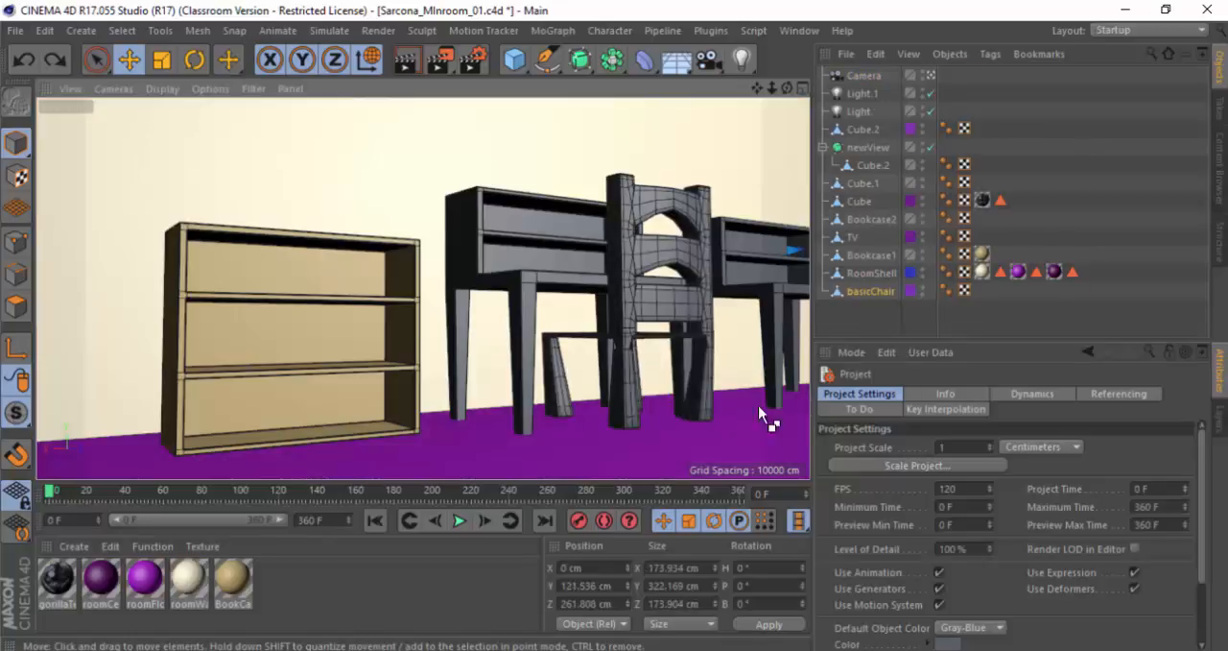
left_click_drag(969, 487, 909, 492)
type("30")
key("Return")
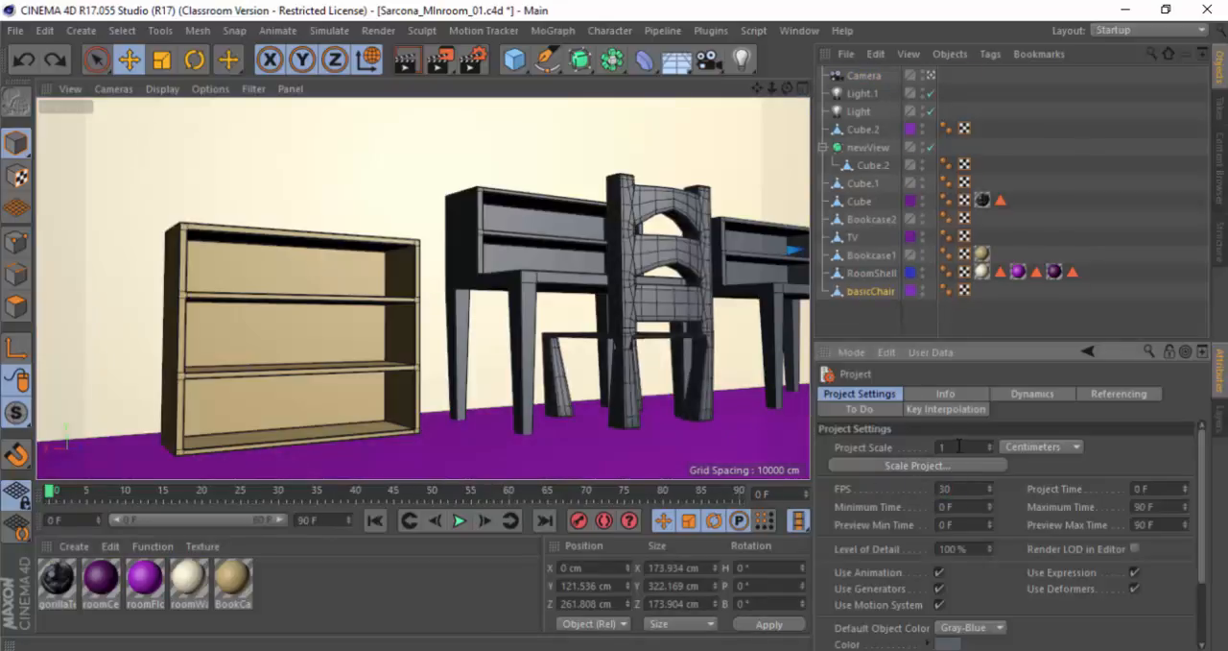
Step: Check the project scale unit options, select the chair in the scene and show the project settings again
left_click(1050, 447)
left_click(1054, 451)
left_click(686, 251)
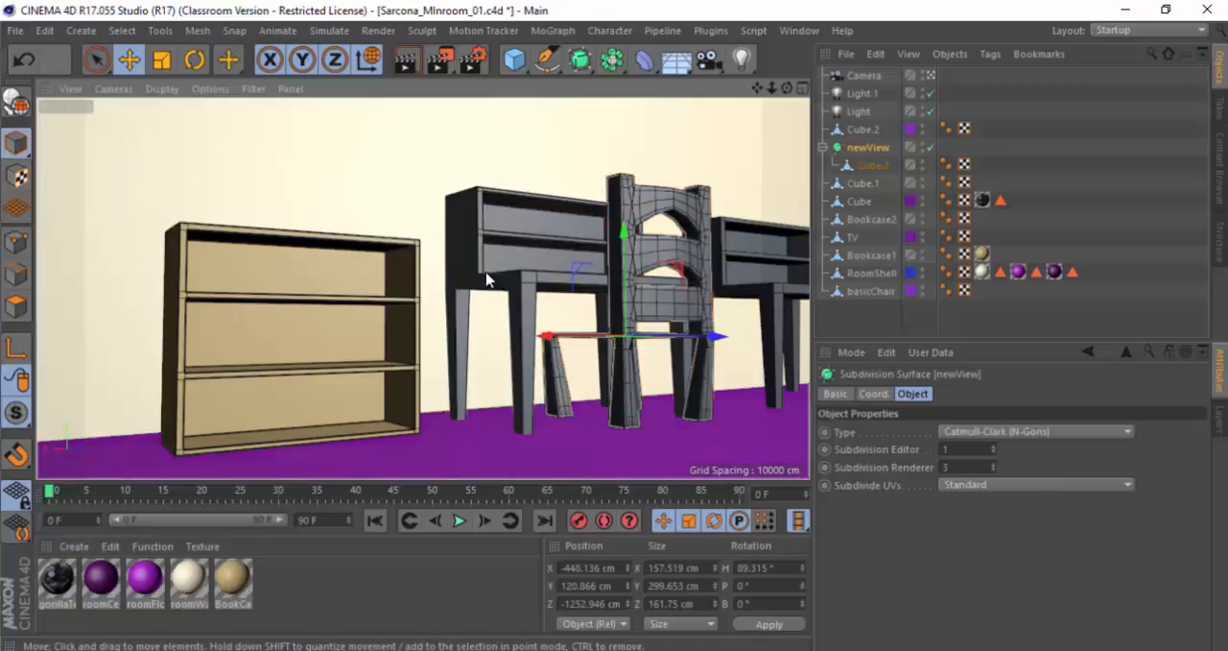
key("ctrl+d")
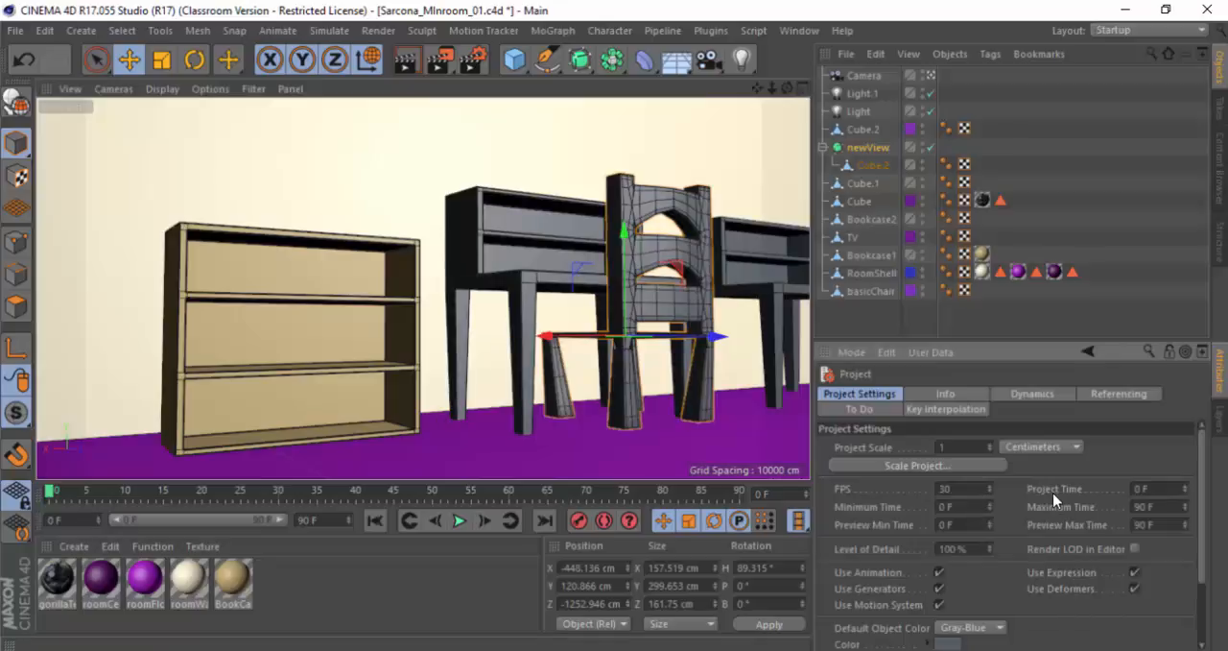
Step: Switch to the CinemaHotkeys PDF in Adobe Acrobat, look up the Show Search Bar entry, and return to Cinema 4D
key("alt+Tab")
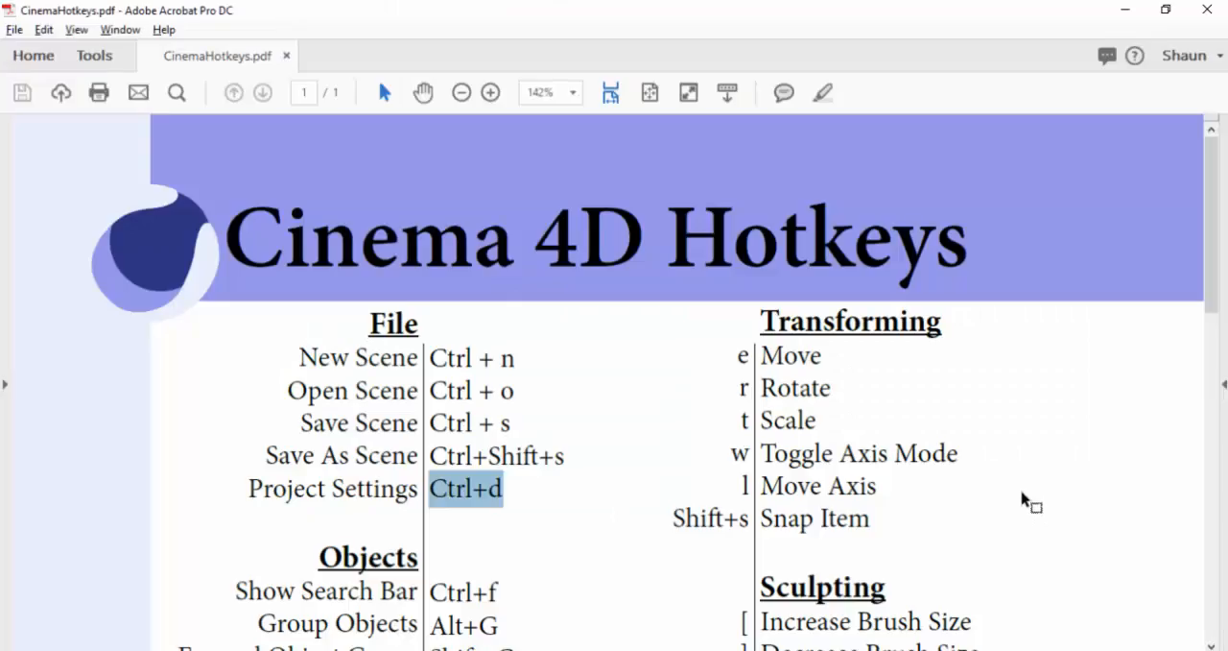
key("alt+Tab")
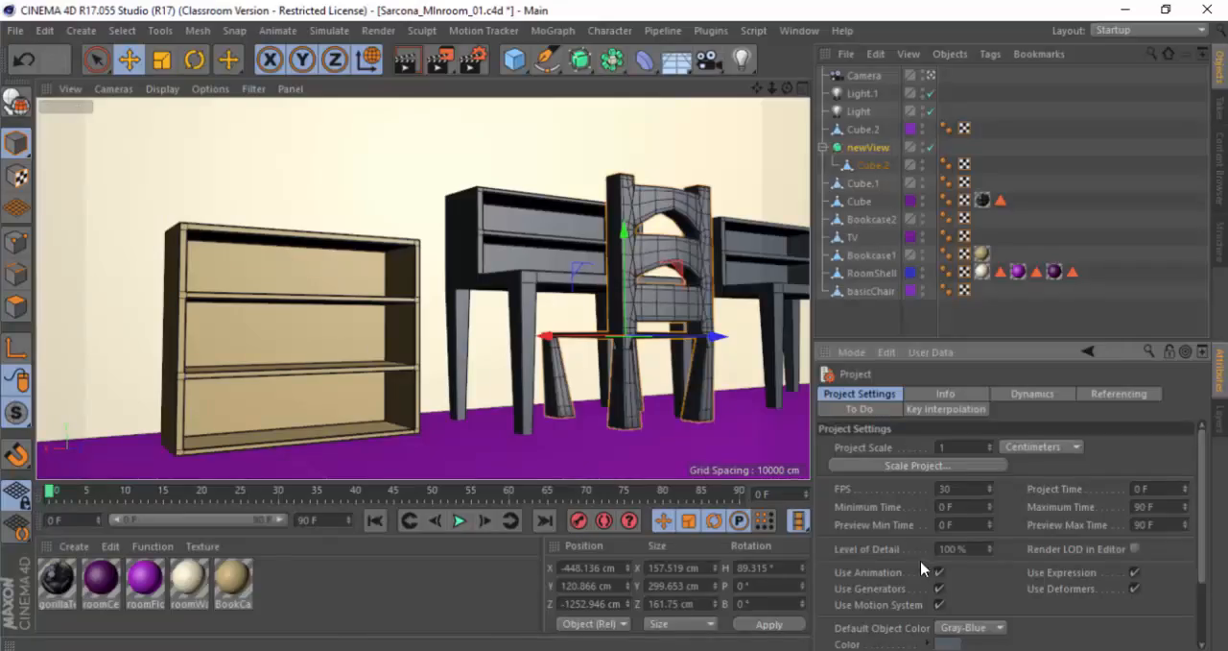
key("alt+Tab")
scroll(551, 342, "down", 3)
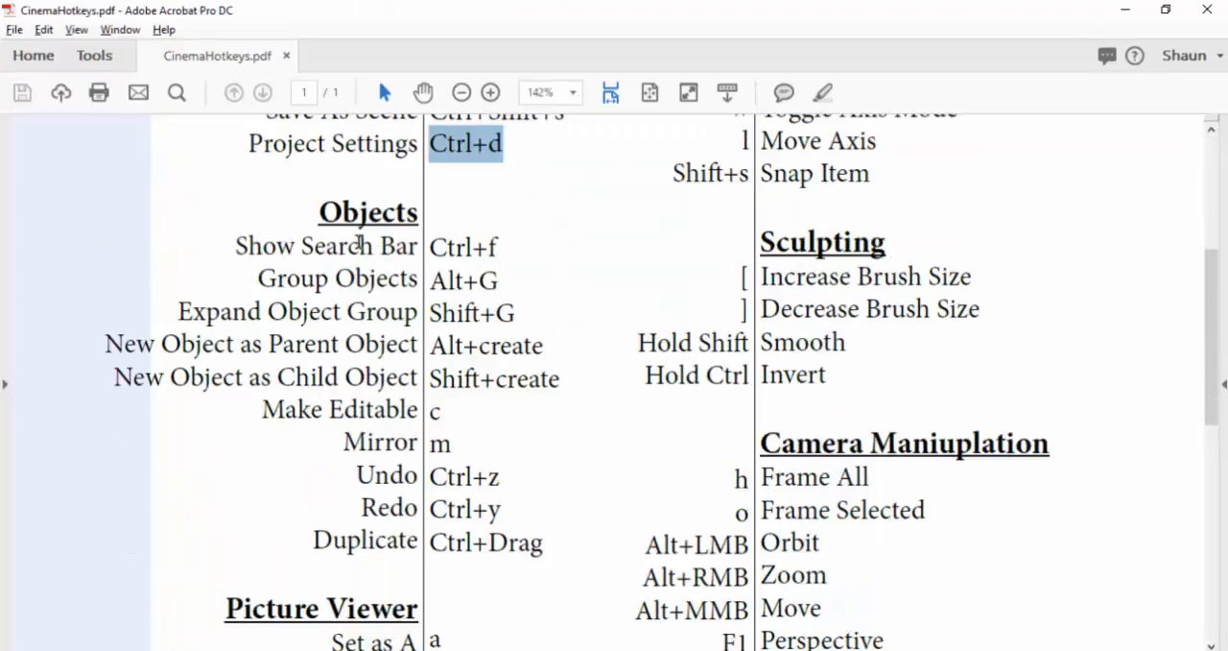
left_click_drag(288, 244, 524, 260)
left_click(529, 260)
key("alt+Tab")
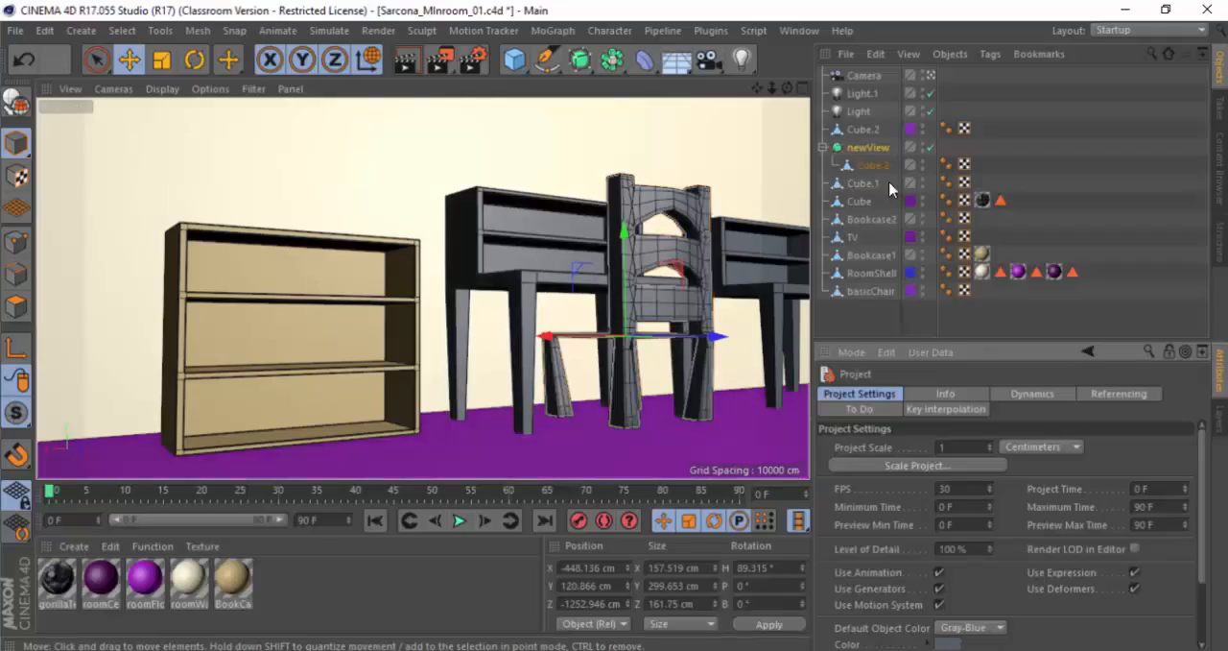
Step: Deselect all objects, show the object search bar, filter the object list by "Camera" and clear the filter
left_click(892, 310)
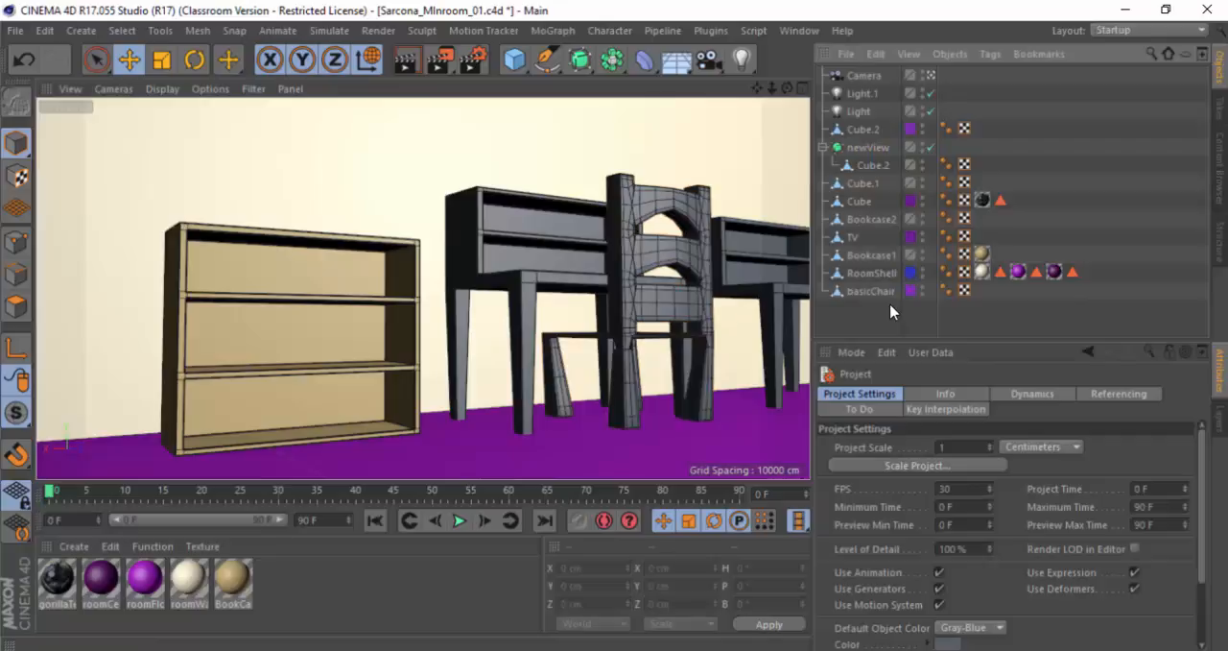
key("ctrl+f")
type("c")
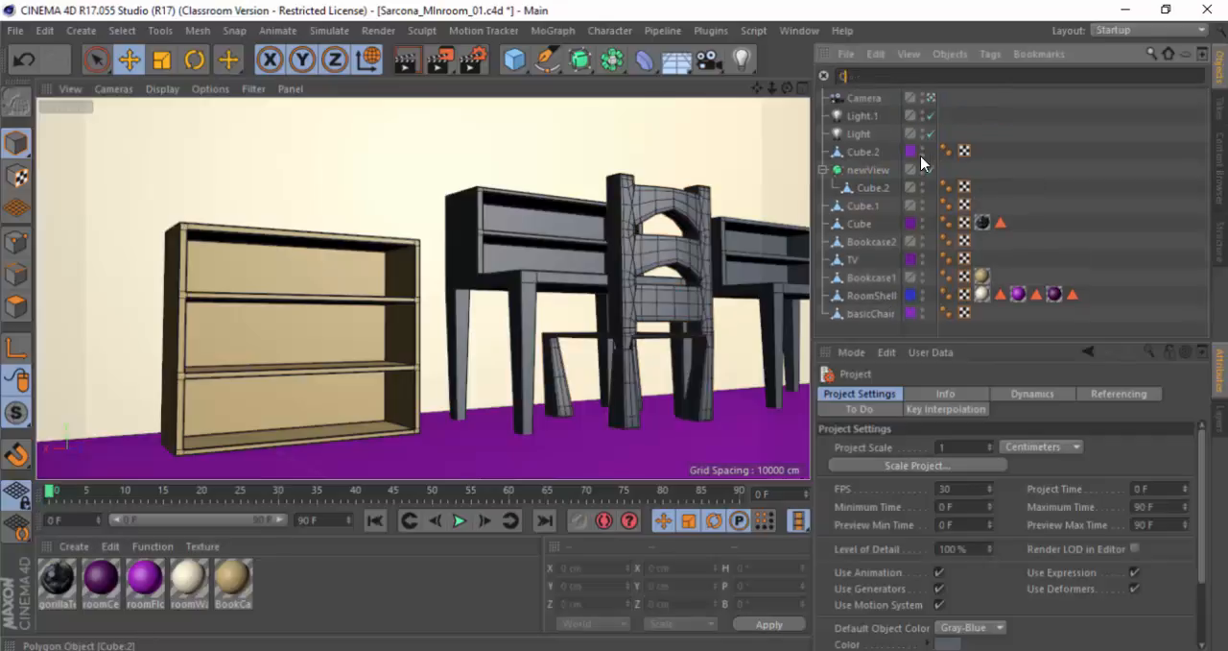
type("amera")
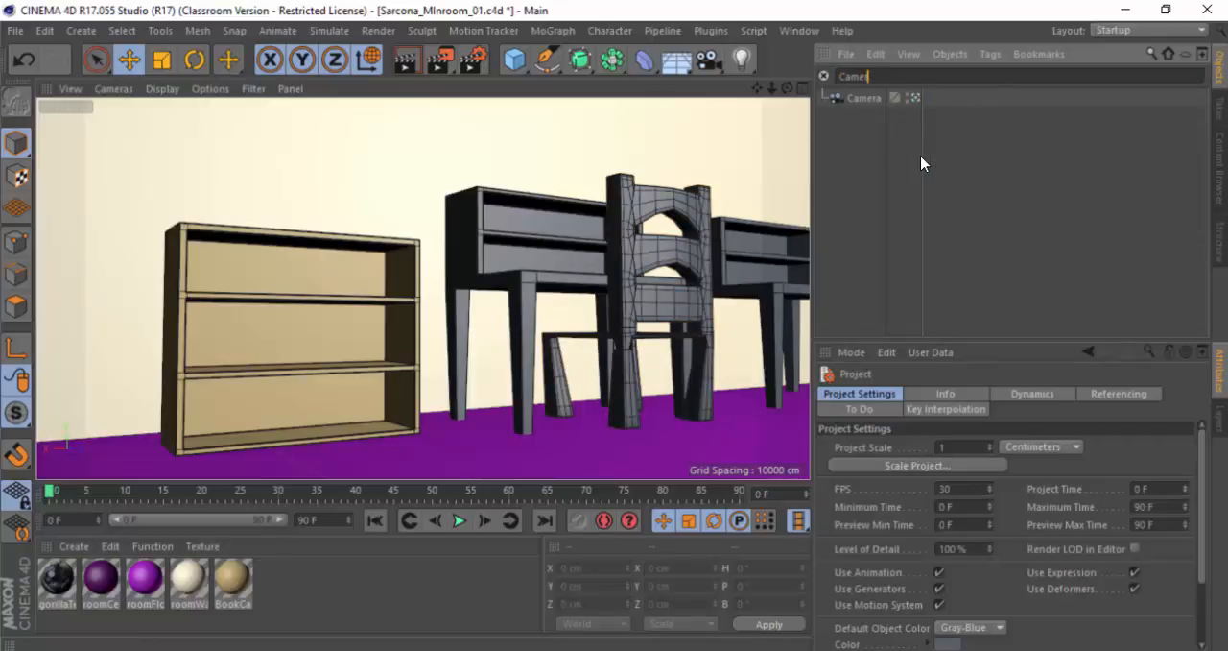
key("BackSpace")
key("BackSpace")
key("BackSpace")
key("BackSpace")
key("BackSpace")
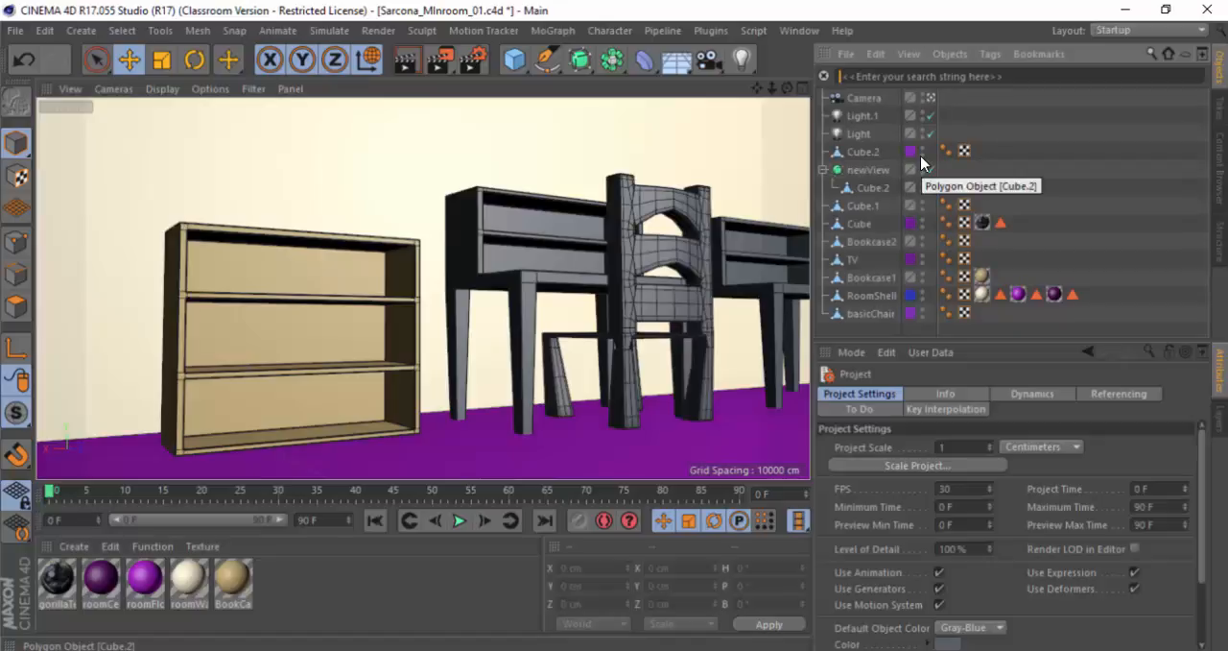
Step: Filter the object list by "Cub" and empty the search field
type("Cub")
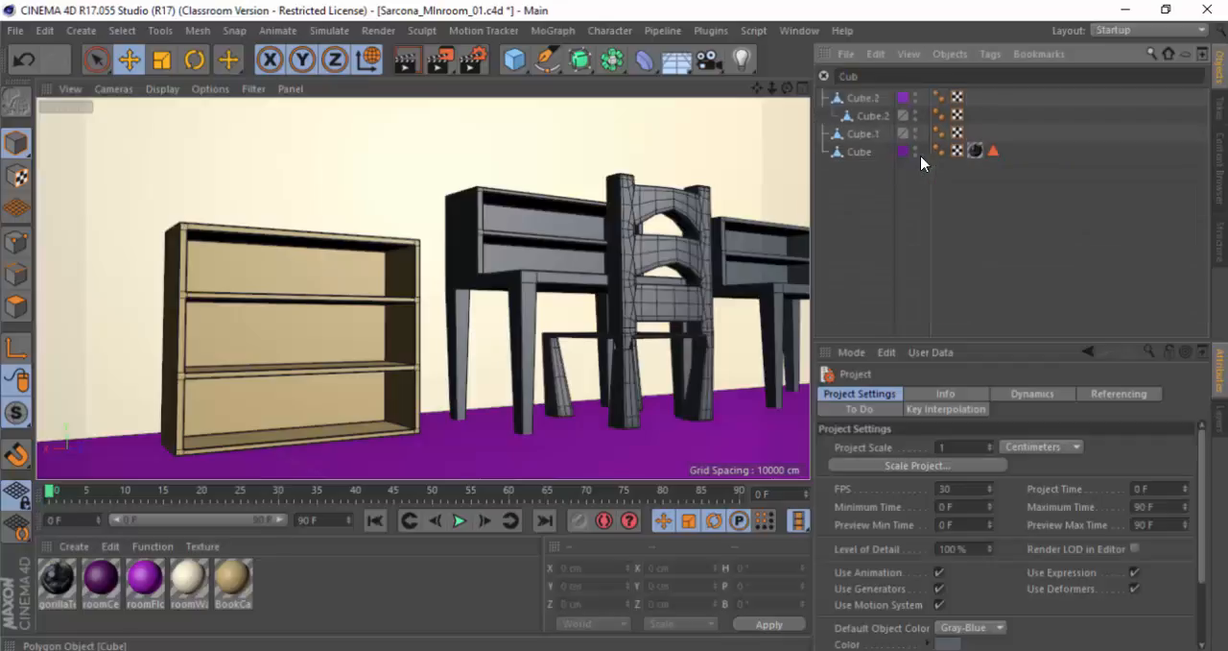
key("BackSpace")
key("BackSpace")
key("BackSpace")
key("BackSpace")
key("Tab")
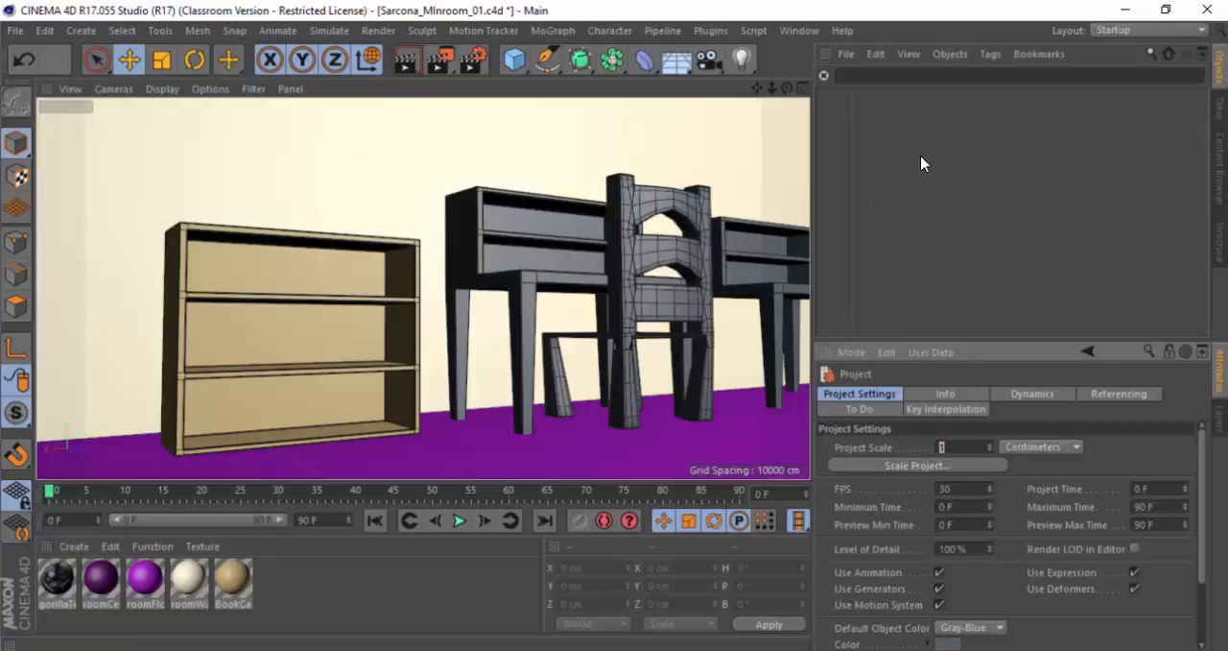
Step: Switch to the CinemaHotkeys PDF in Adobe Acrobat and highlight the hotkey for Group Objects
key("alt+Tab")
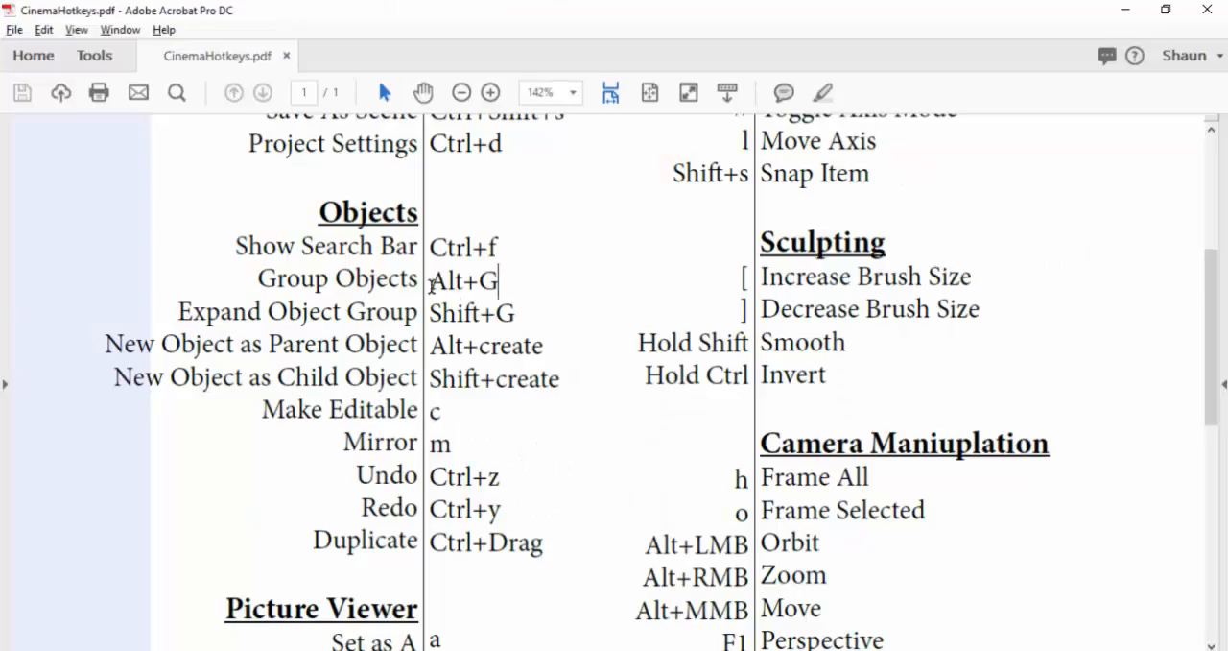
left_click_drag(445, 284, 480, 284)
left_click(502, 285)
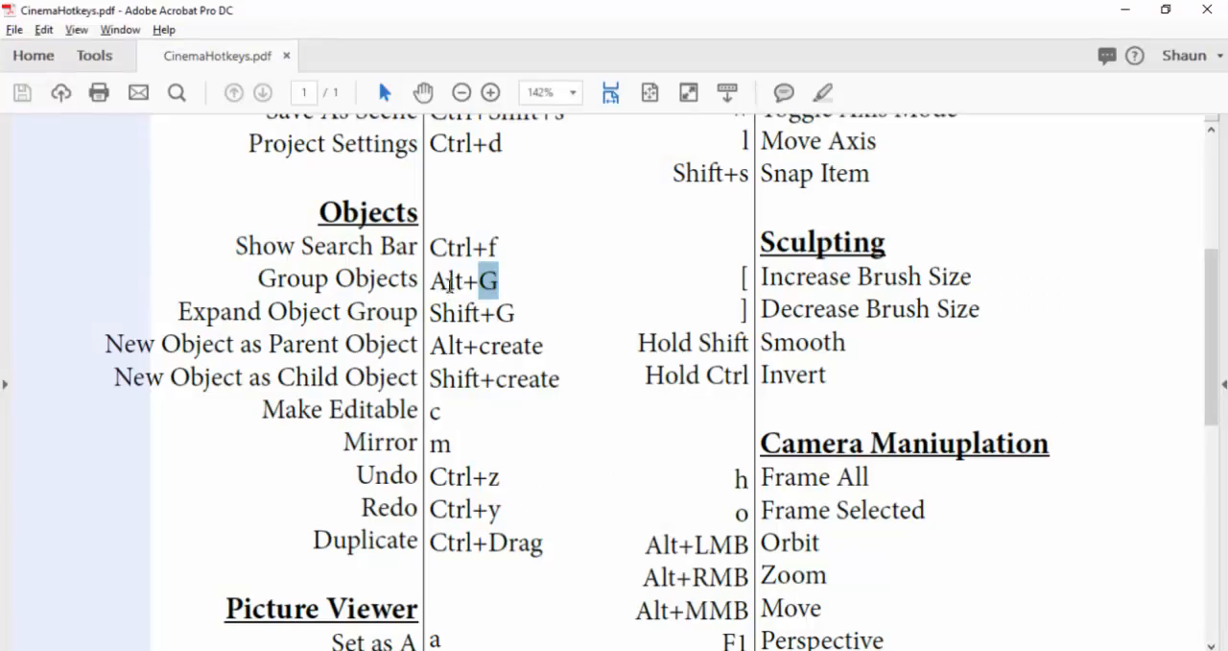
left_click(436, 281)
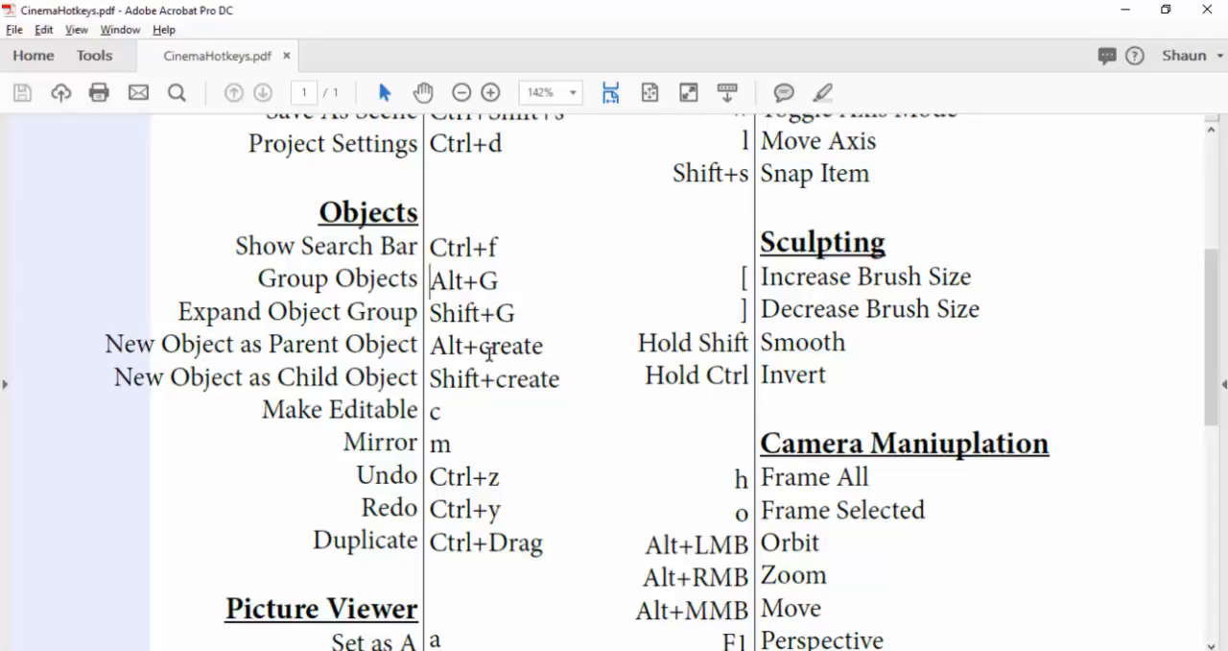
triple_click(505, 286)
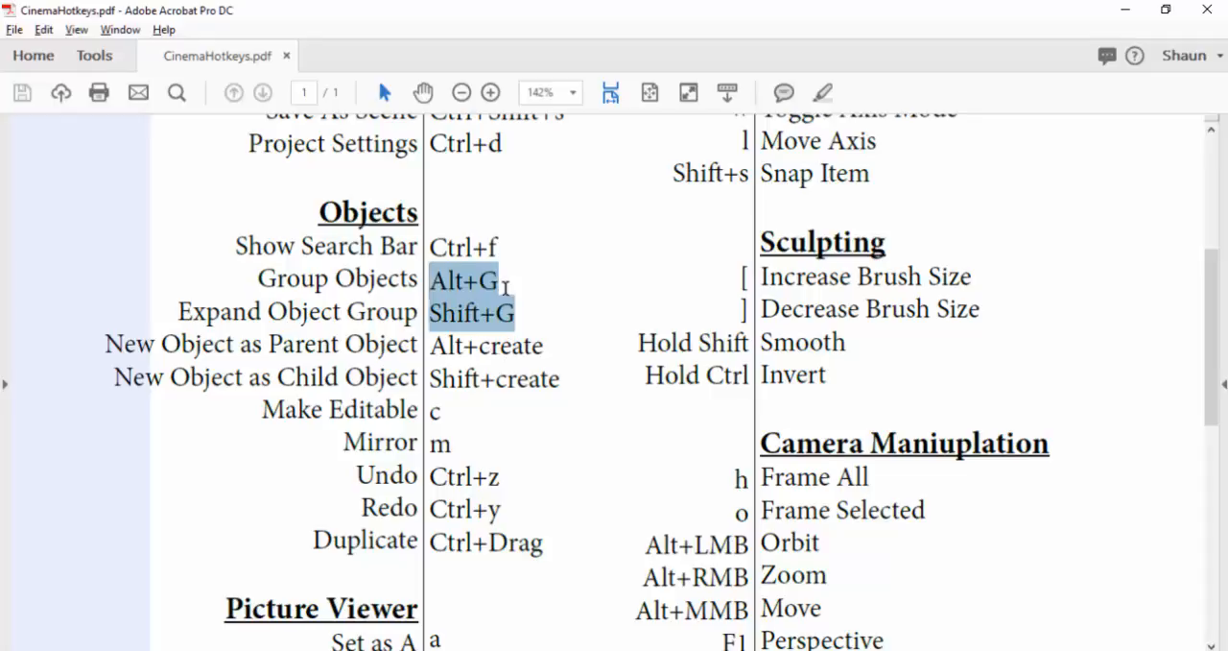
left_click(502, 280)
left_click_drag(499, 281, 422, 279)
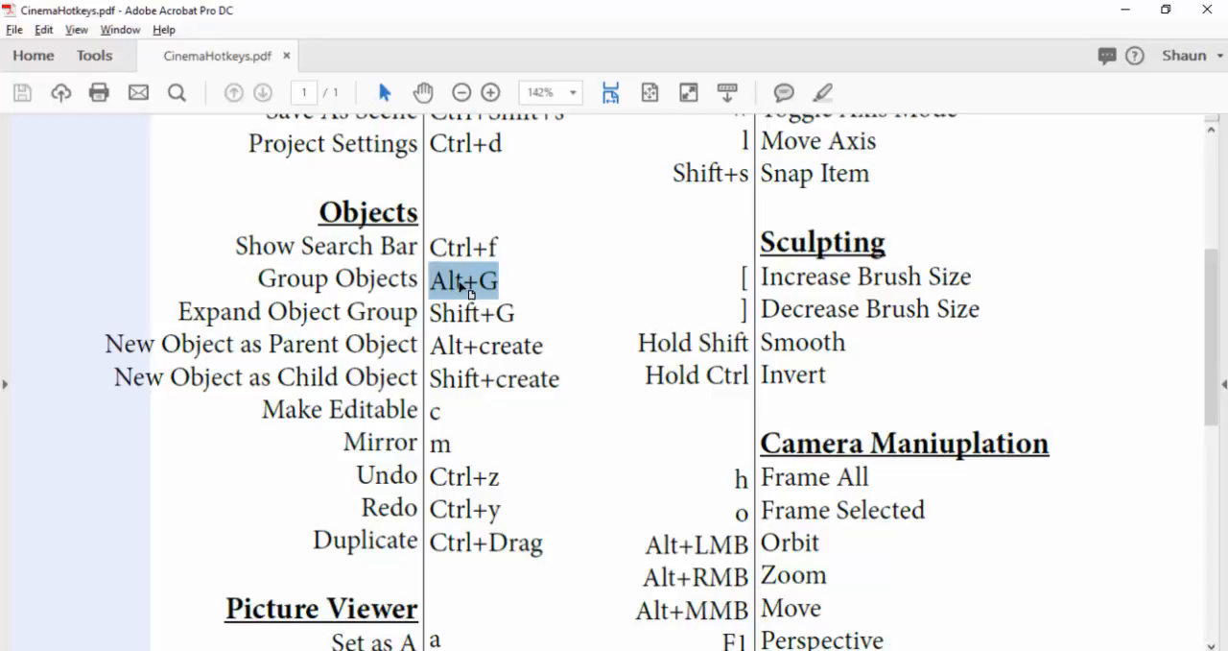
Step: Switch to Cinema 4D and group the Light.1 and Light objects
key("alt+Tab")
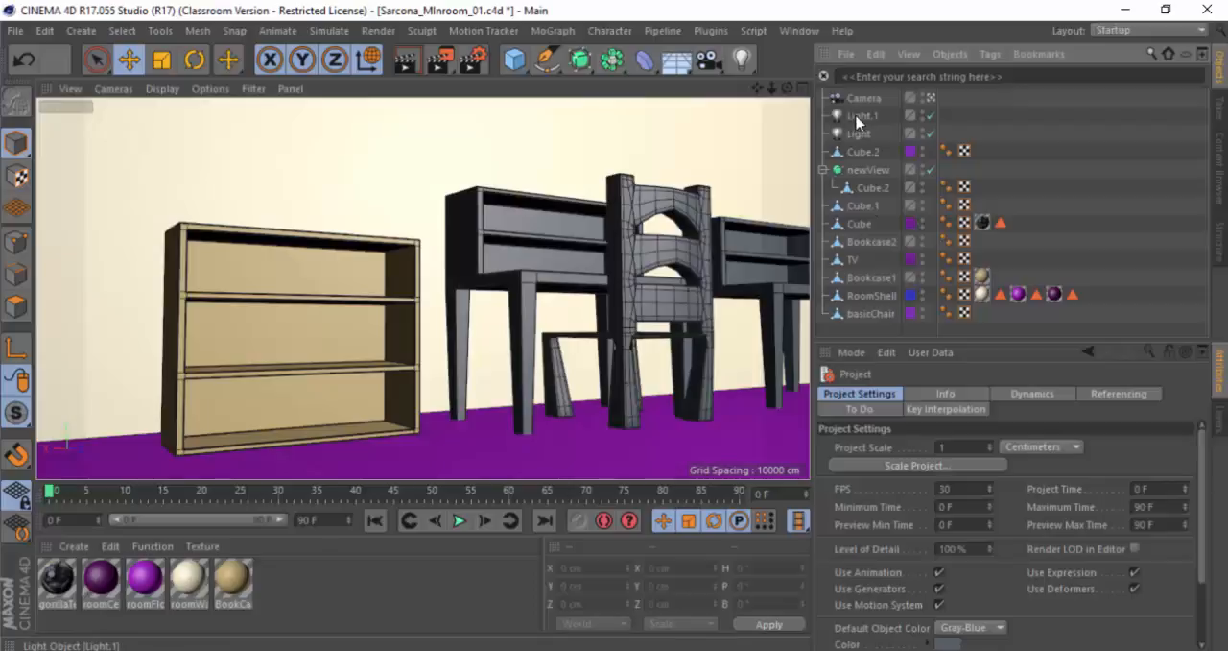
left_click(860, 116)
left_click(869, 134, "ctrl")
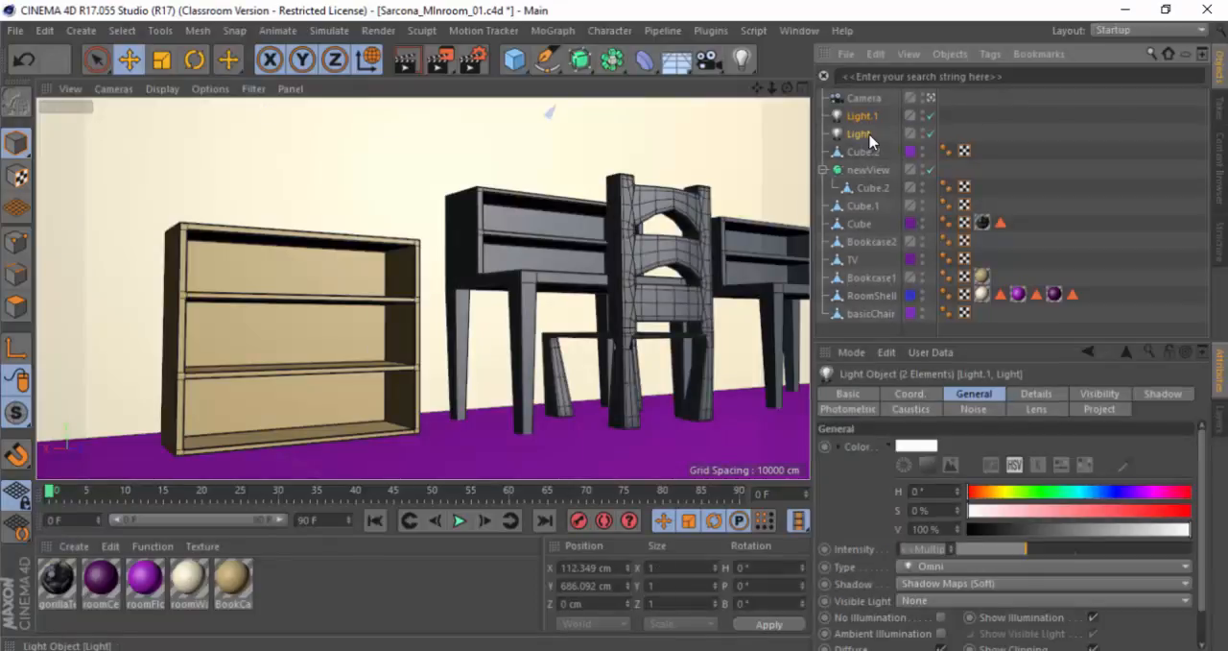
key("alt+g")
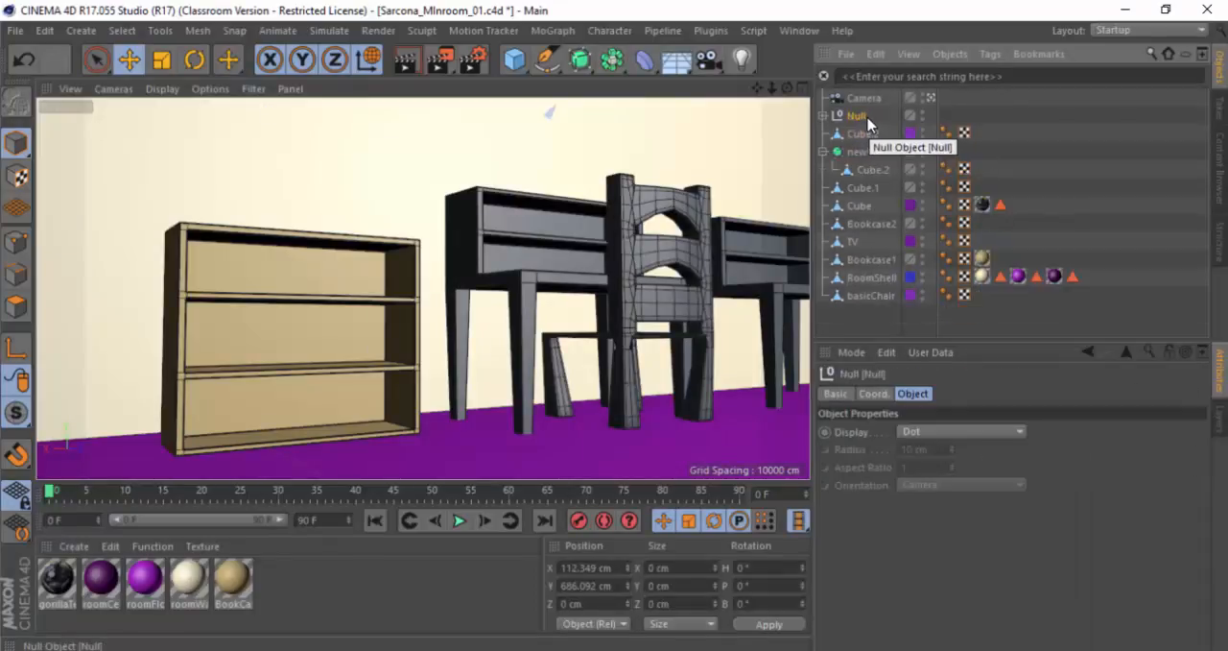
Step: Rename the new null that holds the two lights as LightGroup
double_click(857, 116)
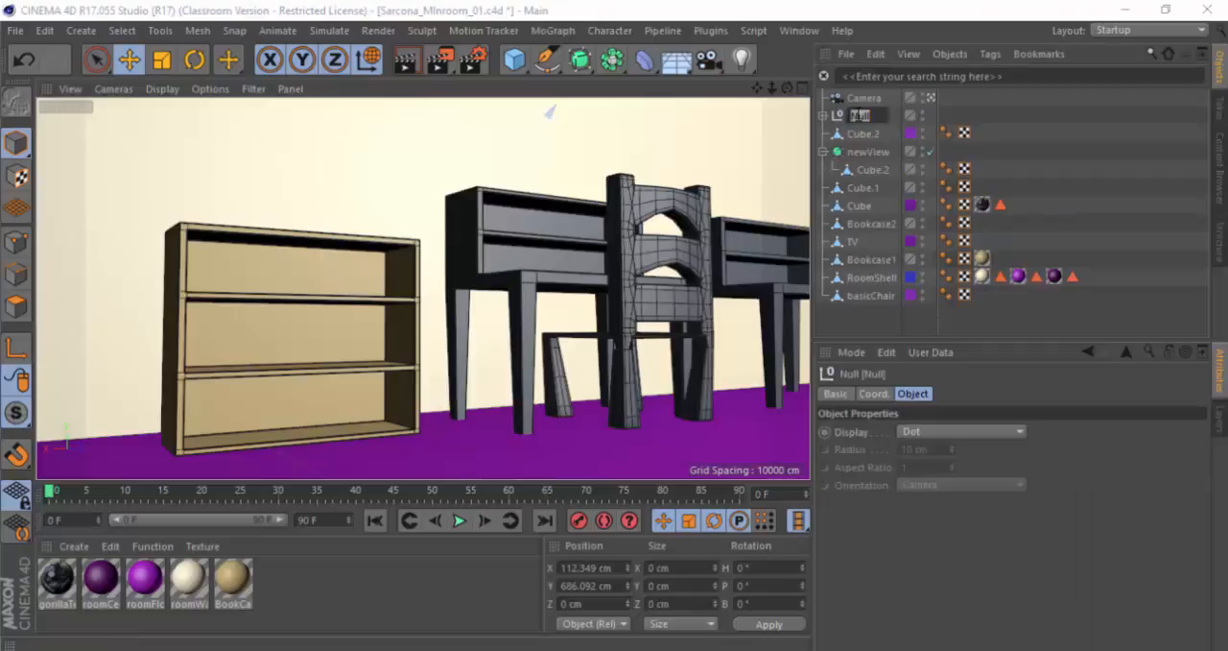
type("Ligh")
type("tGroup")
key("Return")
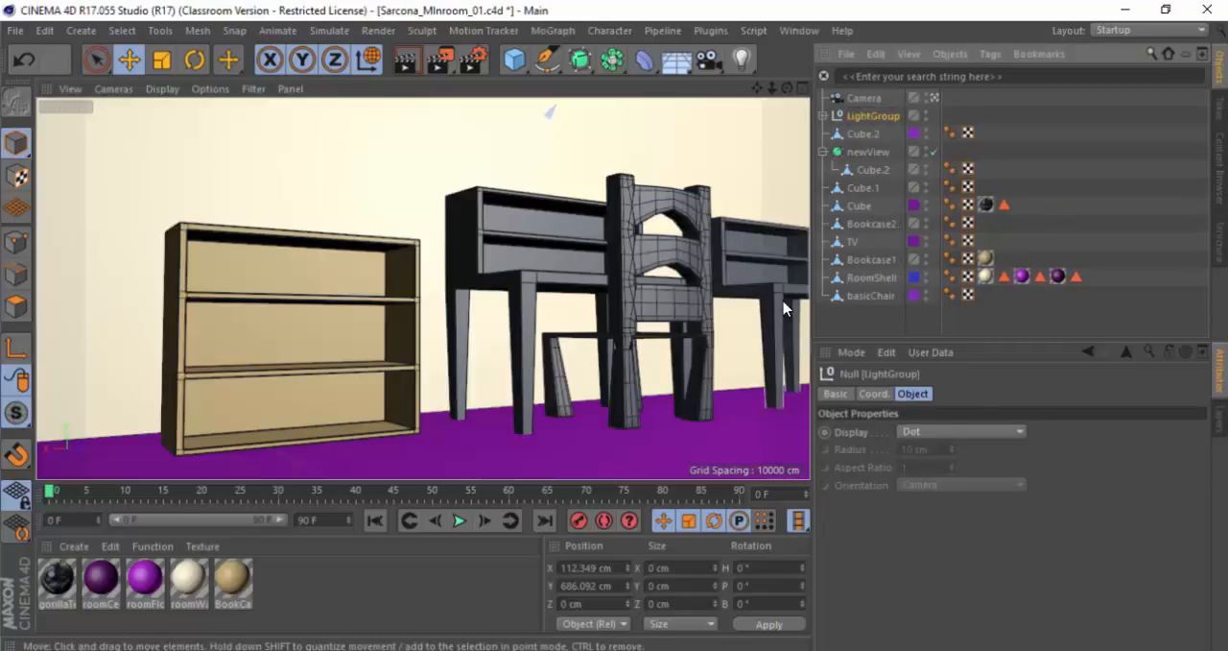
Step: Select all objects from Cube.1 through basicChair and clear the selection
left_click(878, 188)
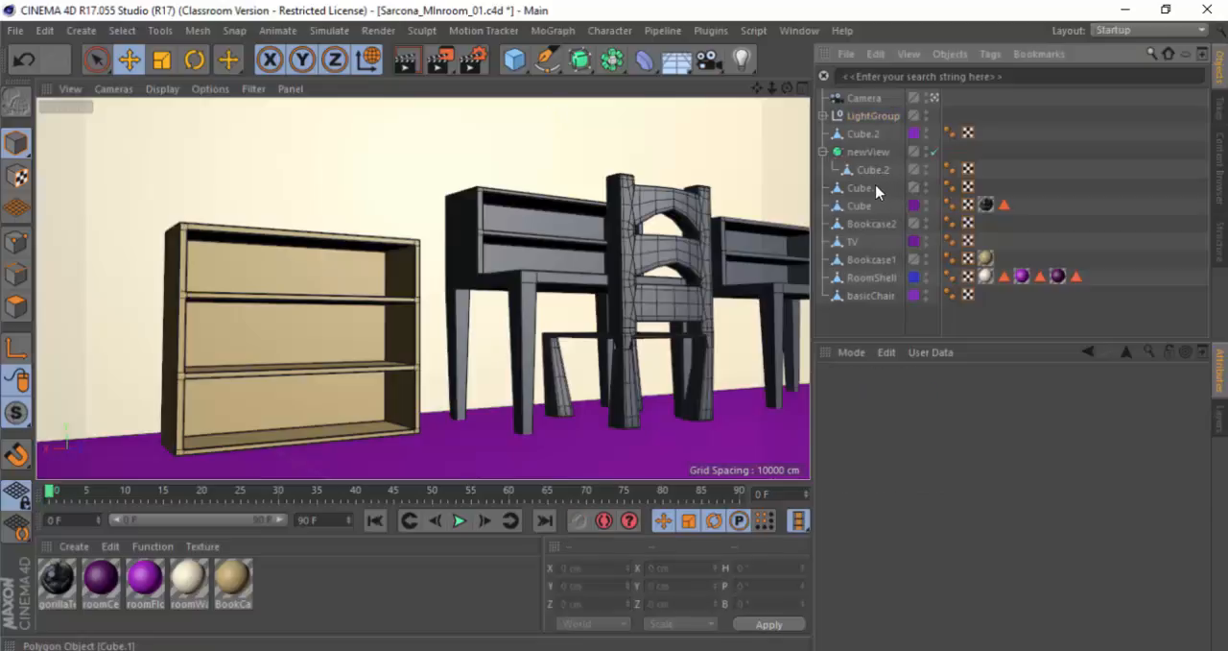
left_click(866, 296, "shift")
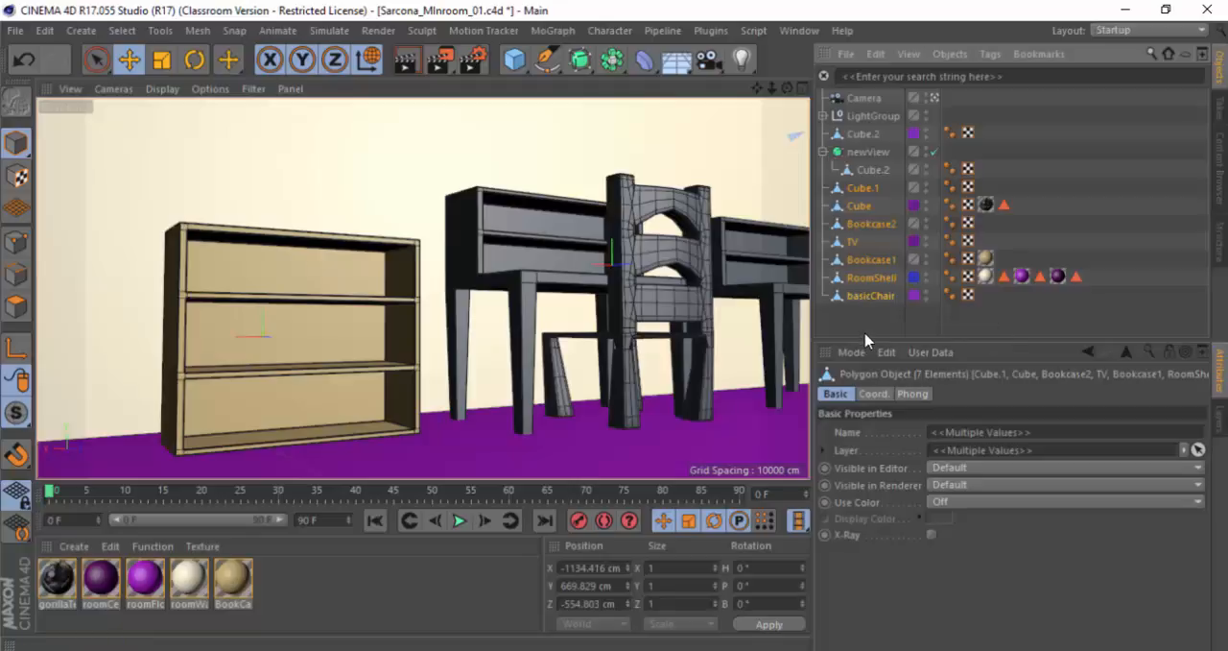
left_click(873, 325)
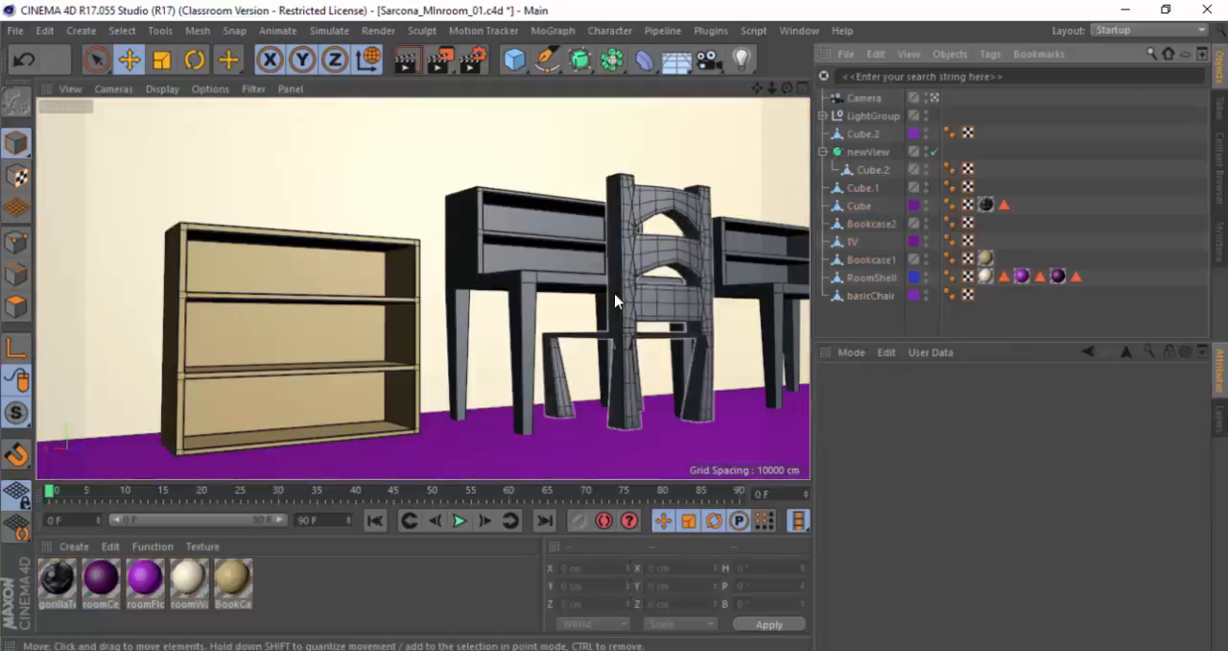
Step: Duplicate the newView chair in front of the desk straight upward, placing the copy above the original
left_click(584, 285)
left_click_drag(566, 299, 581, 320, "alt")
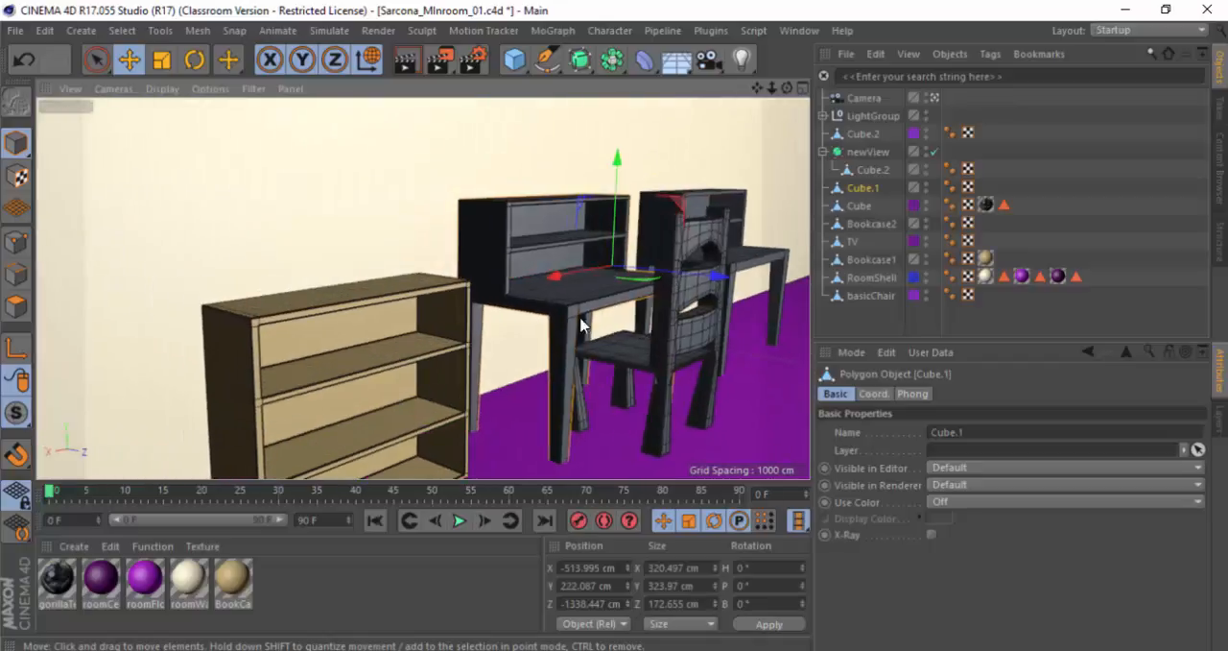
middle_click_drag(582, 321, 518, 357, "alt")
scroll(518, 357, "up", 3)
left_click_drag(472, 339, 477, 317, "alt")
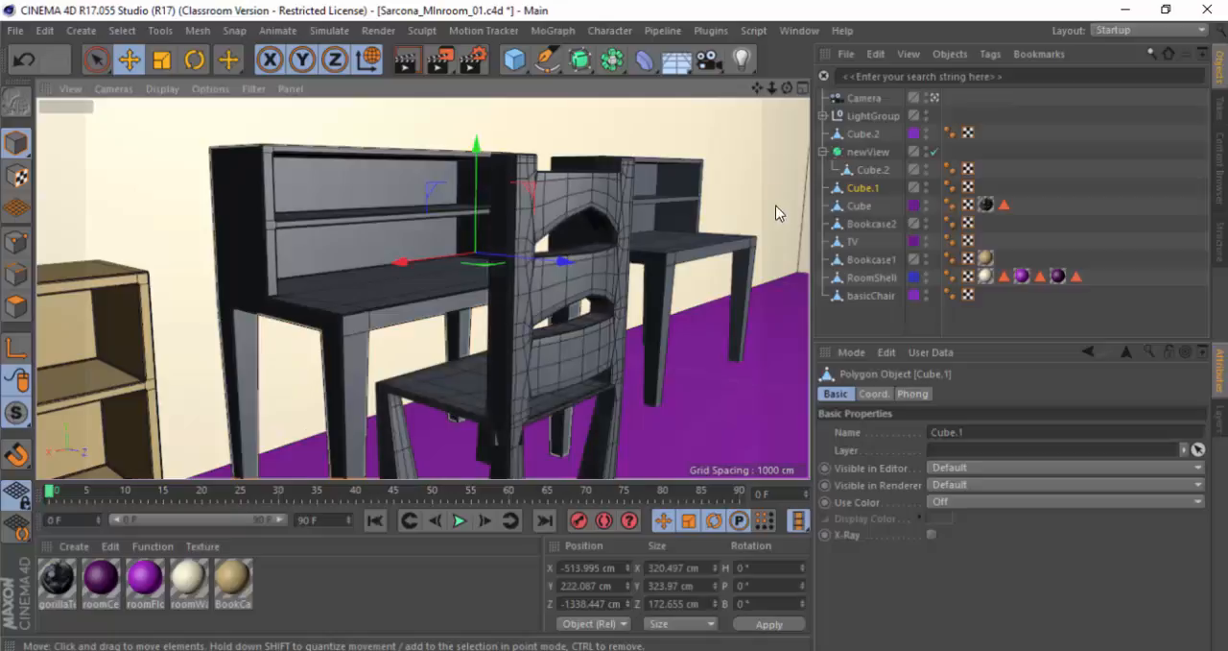
left_click(586, 272)
left_click_drag(502, 278, 518, 80)
left_click_drag(518, 305, 734, 272, "alt")
left_click_drag(595, 257, 672, 280, "alt")
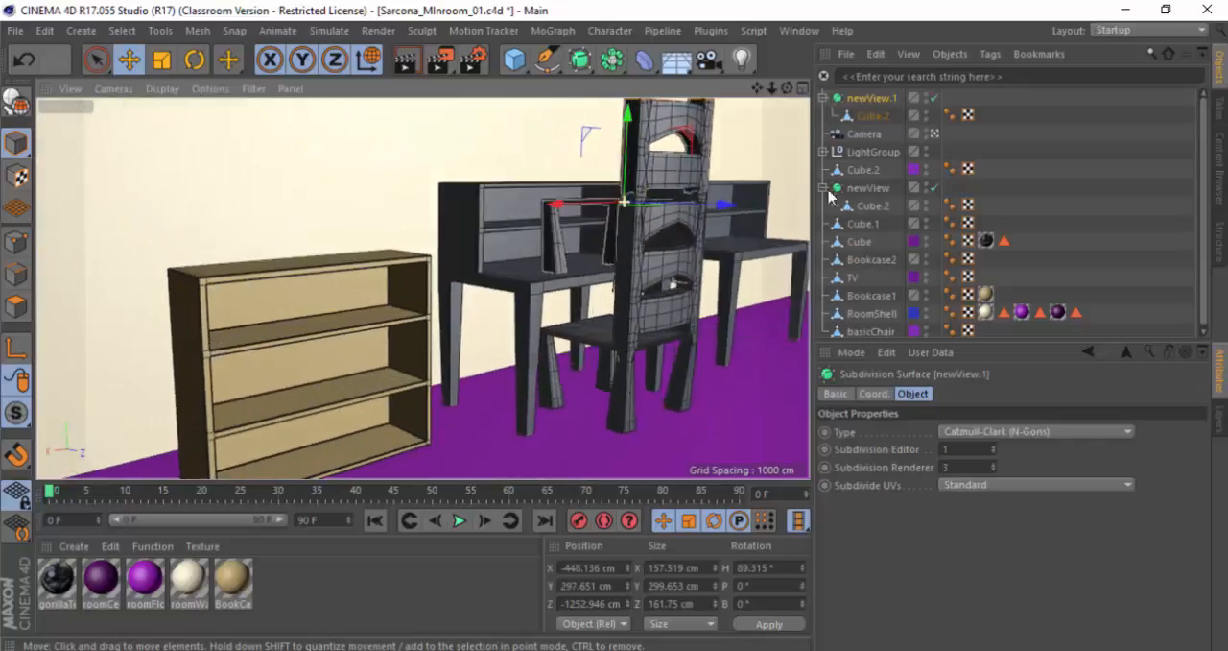
Step: Leave the camera view and scale the duplicated chair down to about 24 × 45 × 33 cm
left_click(934, 134)
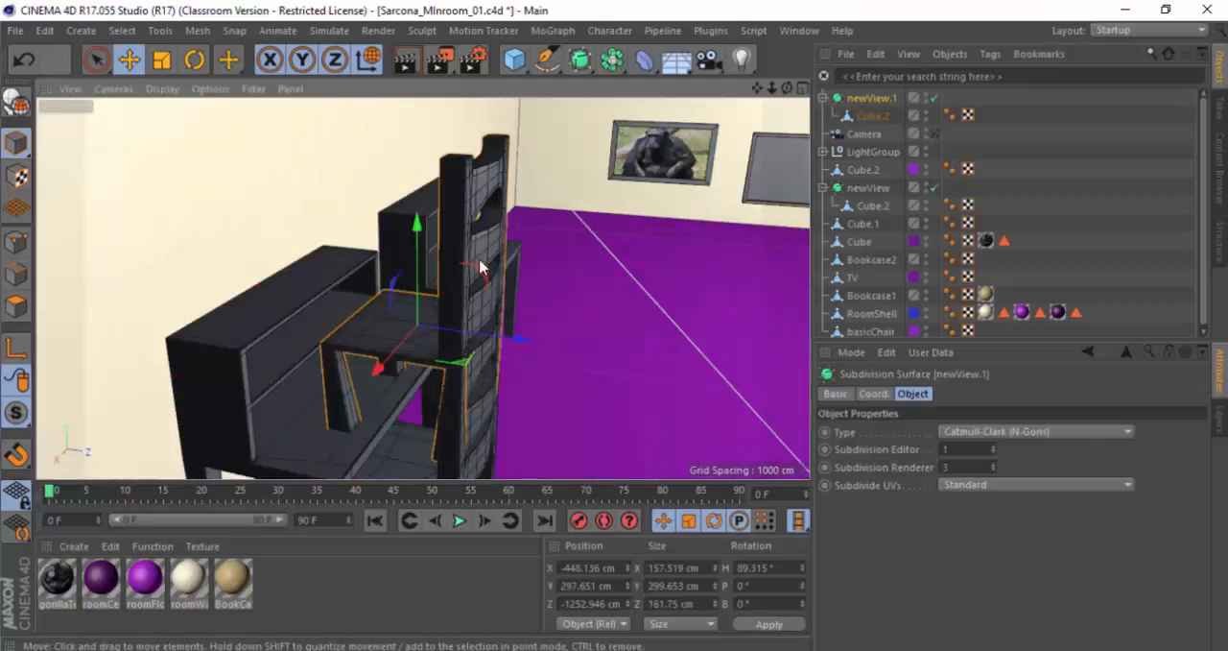
scroll(527, 279, "up", 3)
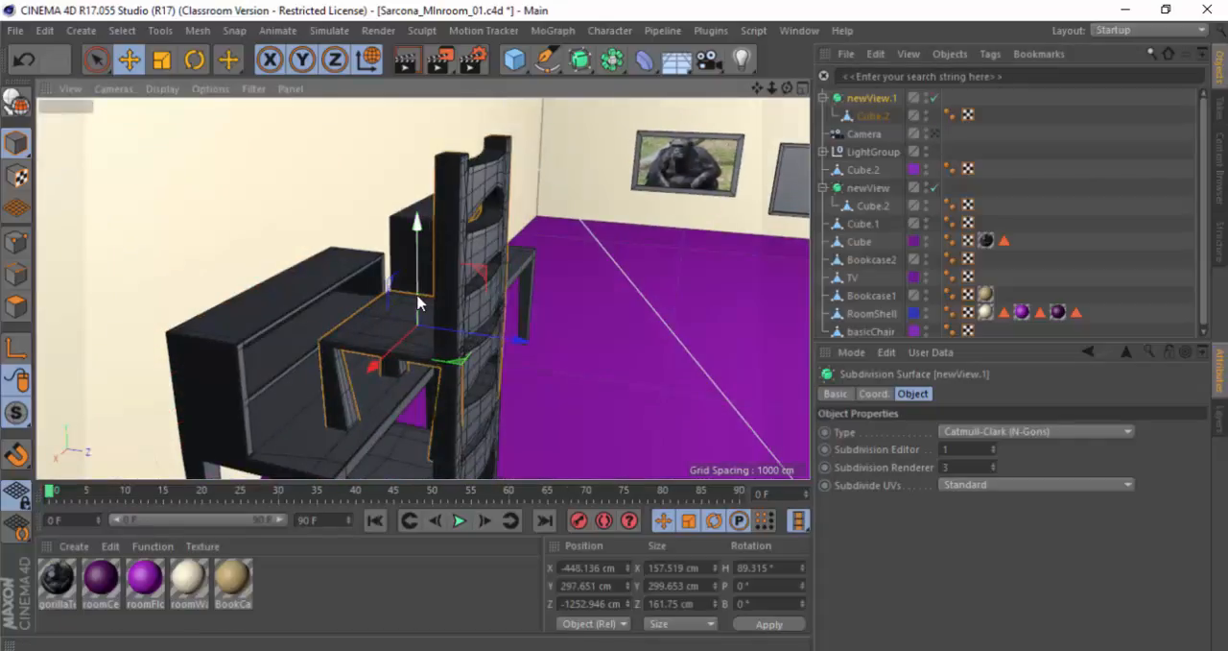
key("r")
key("t")
left_click_drag(419, 310, 192, 345)
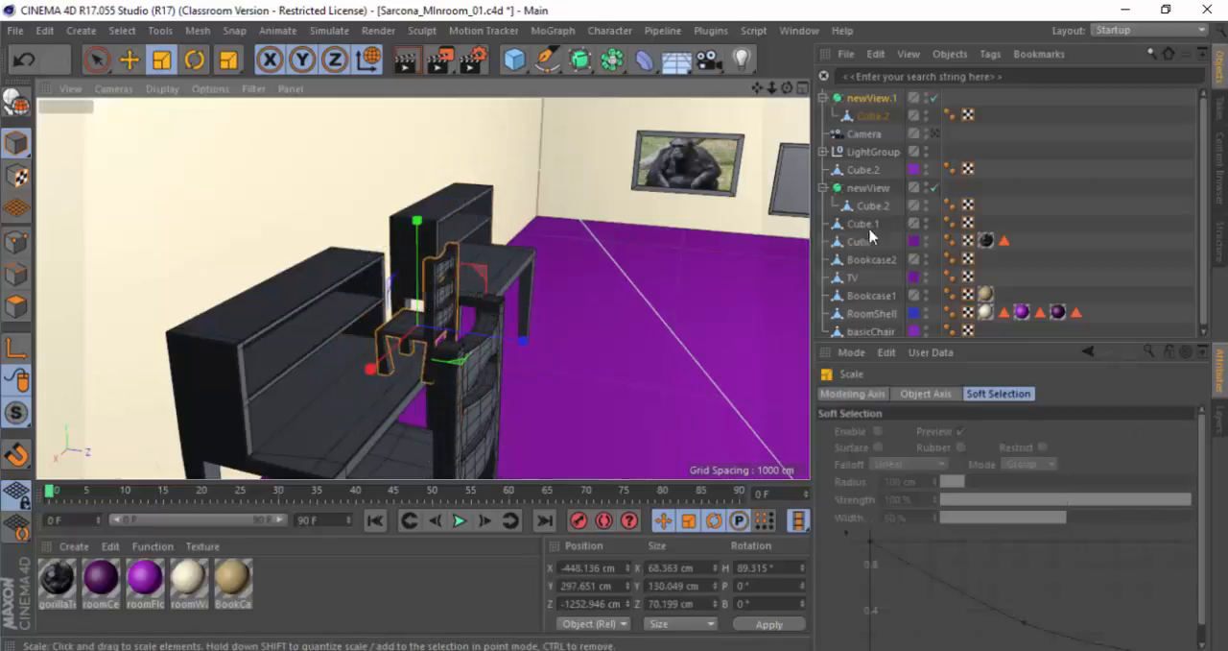
left_click_drag(403, 310, 88, 348)
key("w")
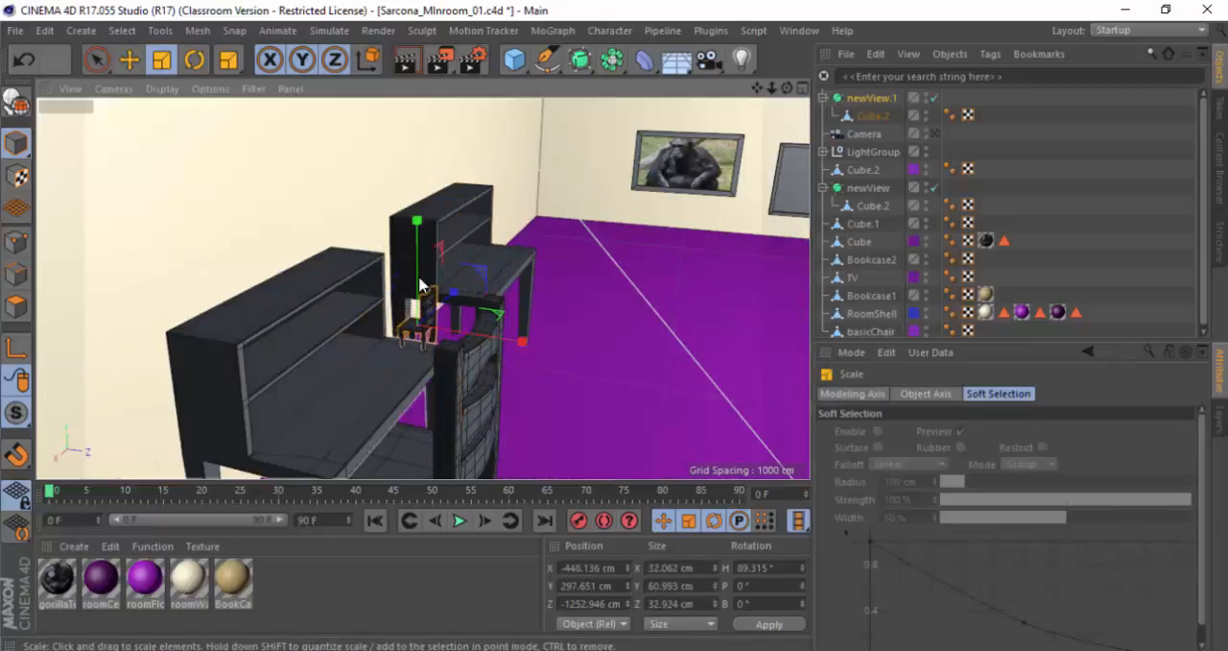
left_click_drag(486, 279, 421, 337)
Step: Move the scaled-down chair onto the desktop of the nearer desk and collapse its newView.1 hierarchy
key("e")
left_click_drag(515, 346, 469, 313, "alt")
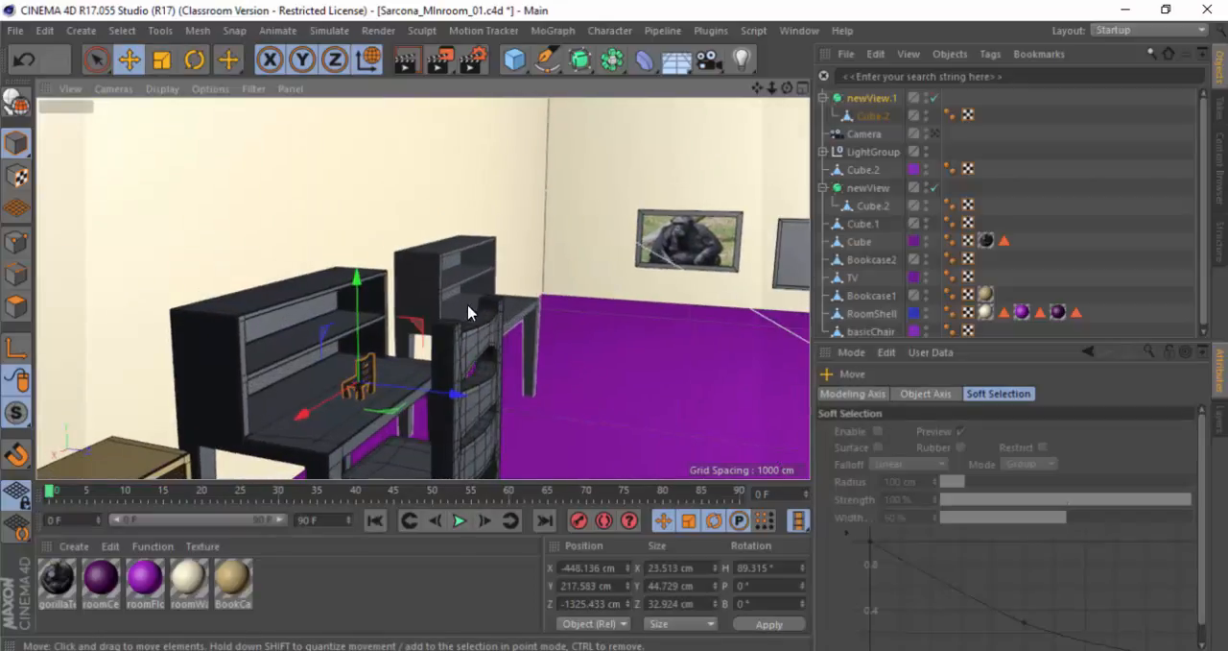
middle_click_drag(469, 313, 486, 259, "alt")
scroll(485, 257, "up", 8)
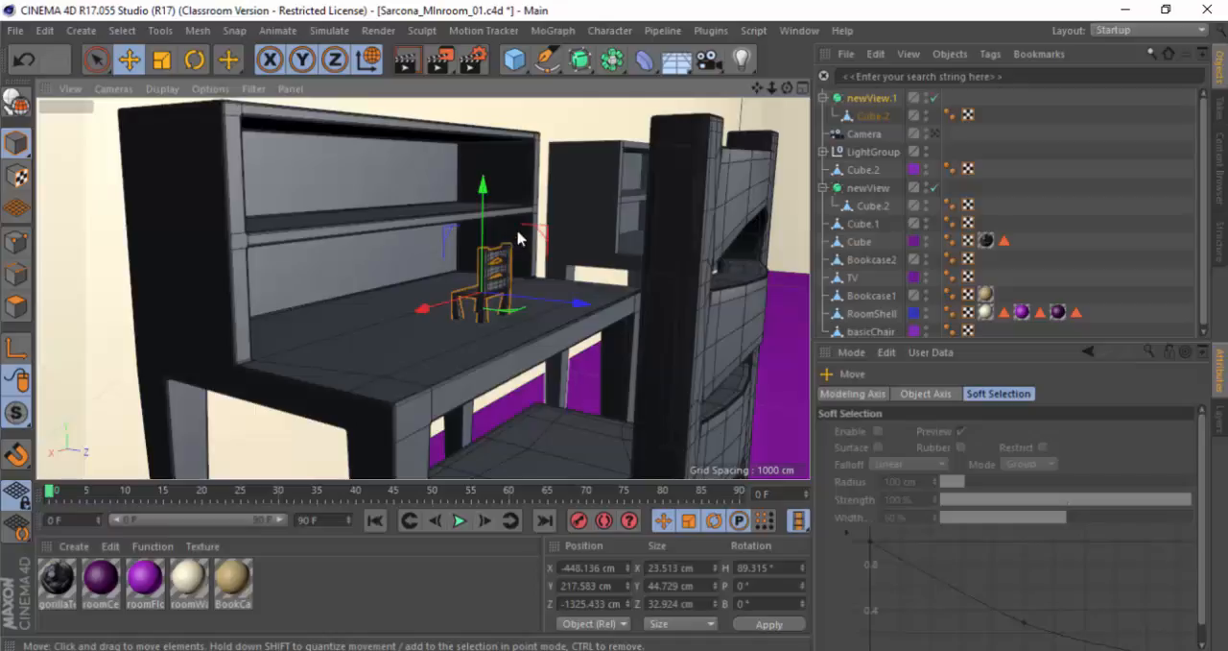
left_click(822, 98)
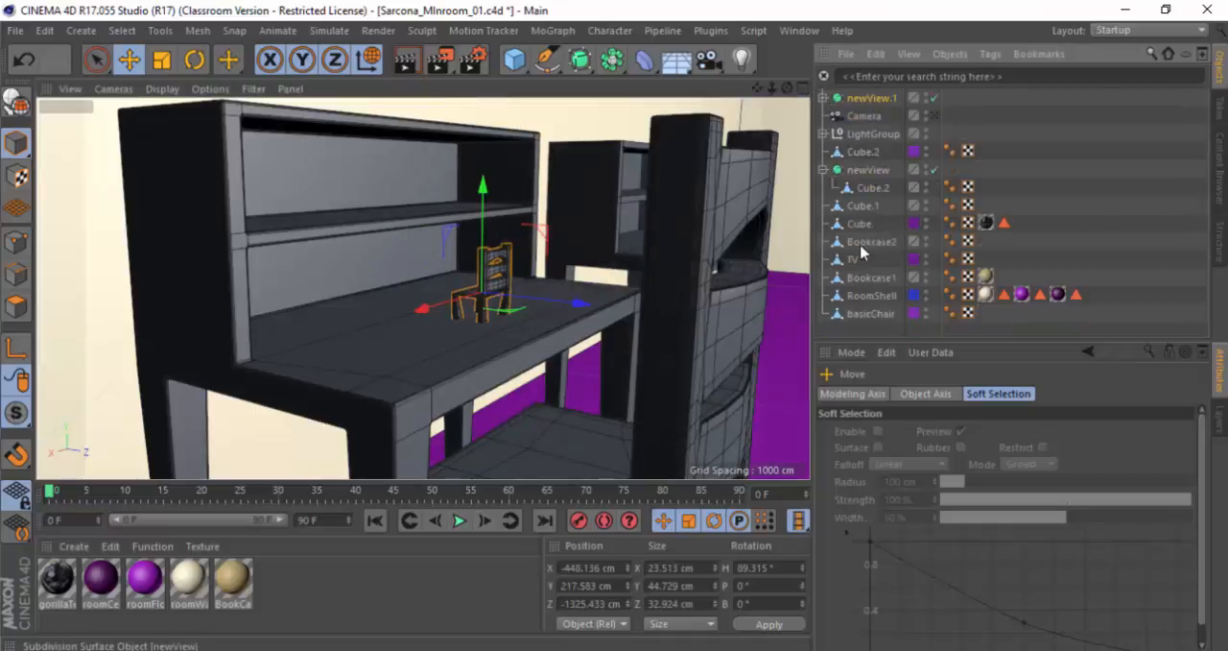
Step: Rename the desk object Cube.1 as Desk and the small chair newView.1 as miniChair
left_click(314, 261)
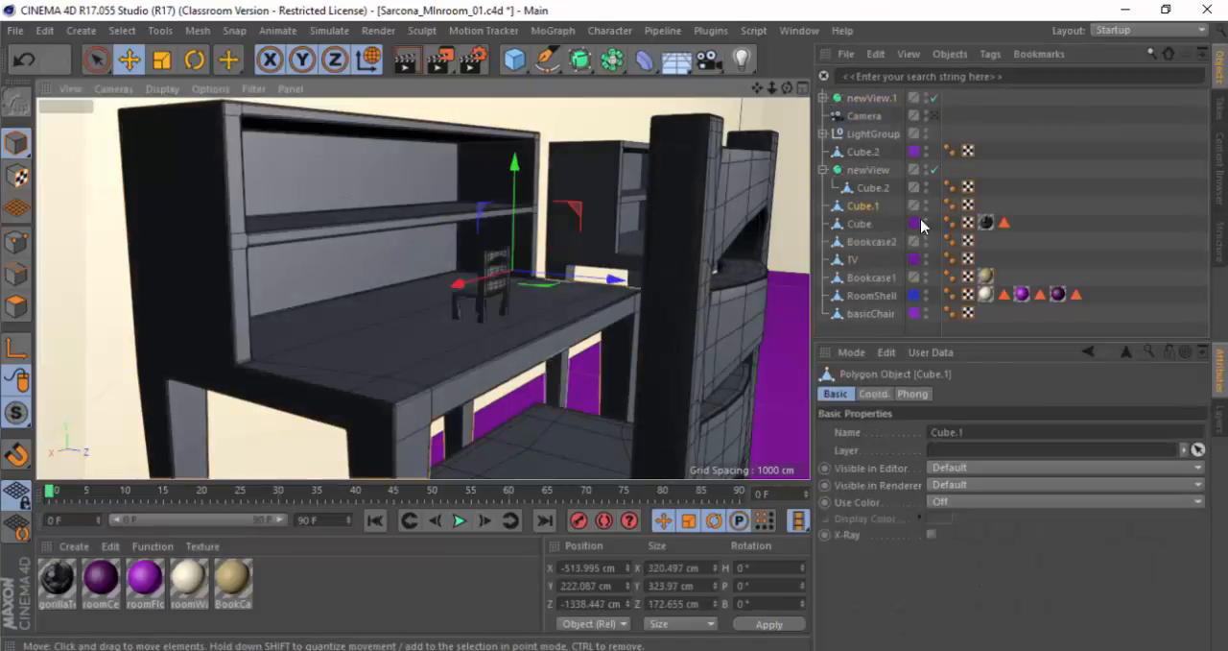
double_click(860, 205)
type("Desk")
key("Return")
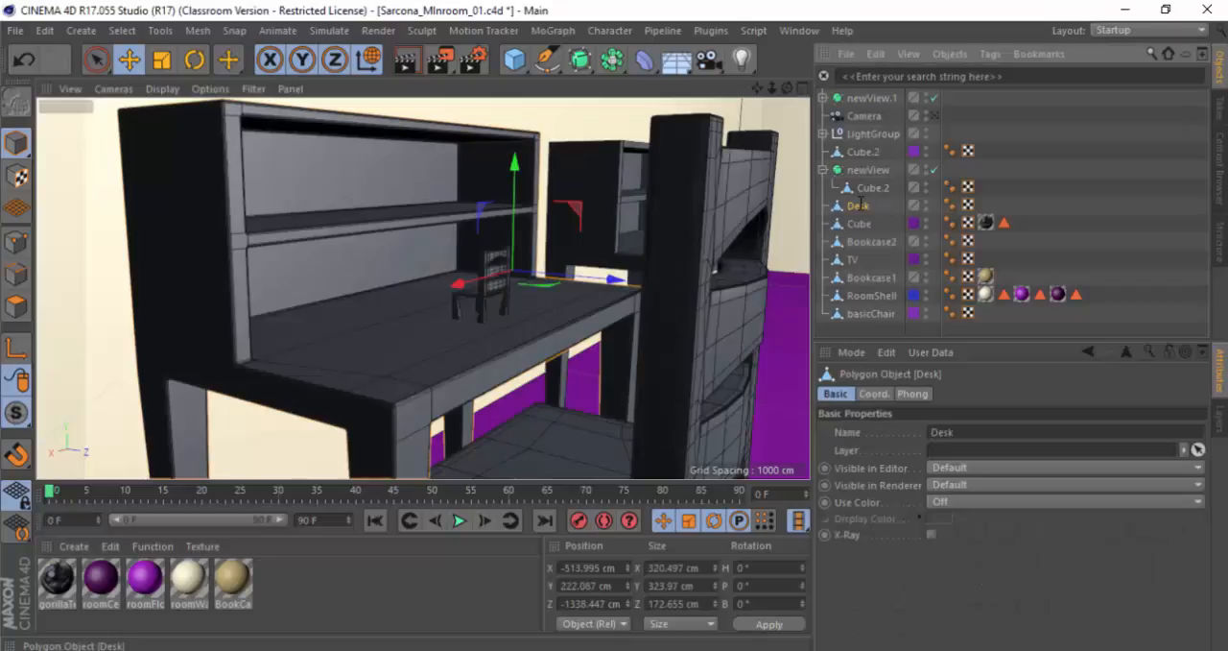
double_click(869, 97)
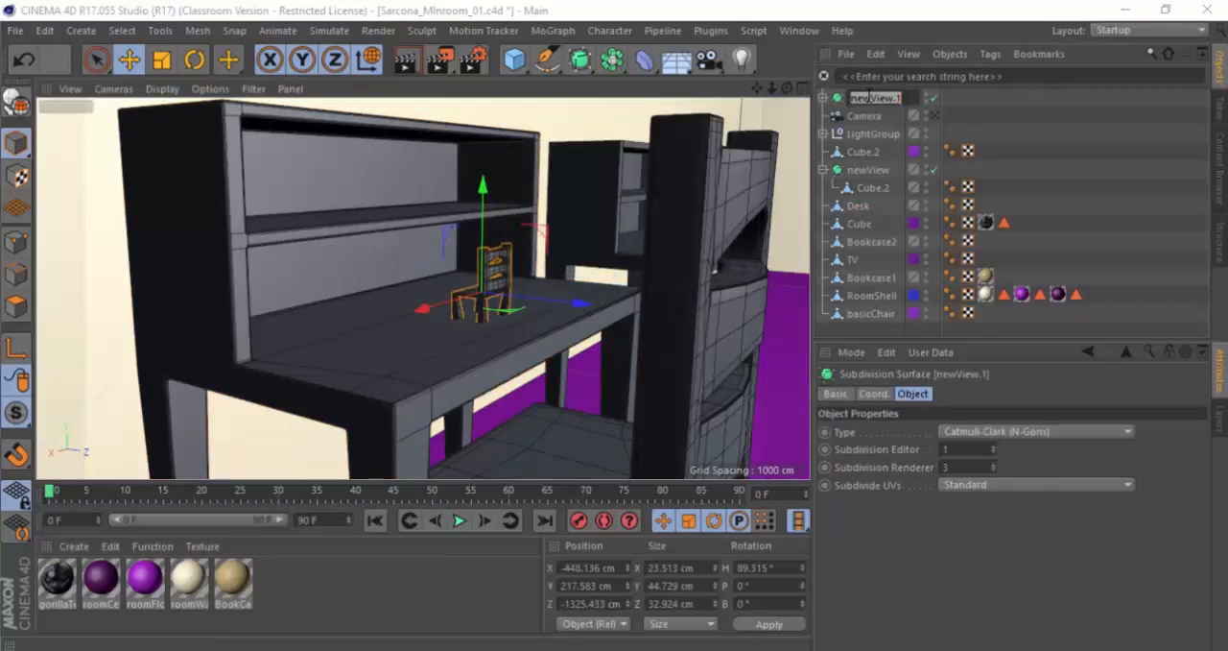
type("miniChair")
key("Return")
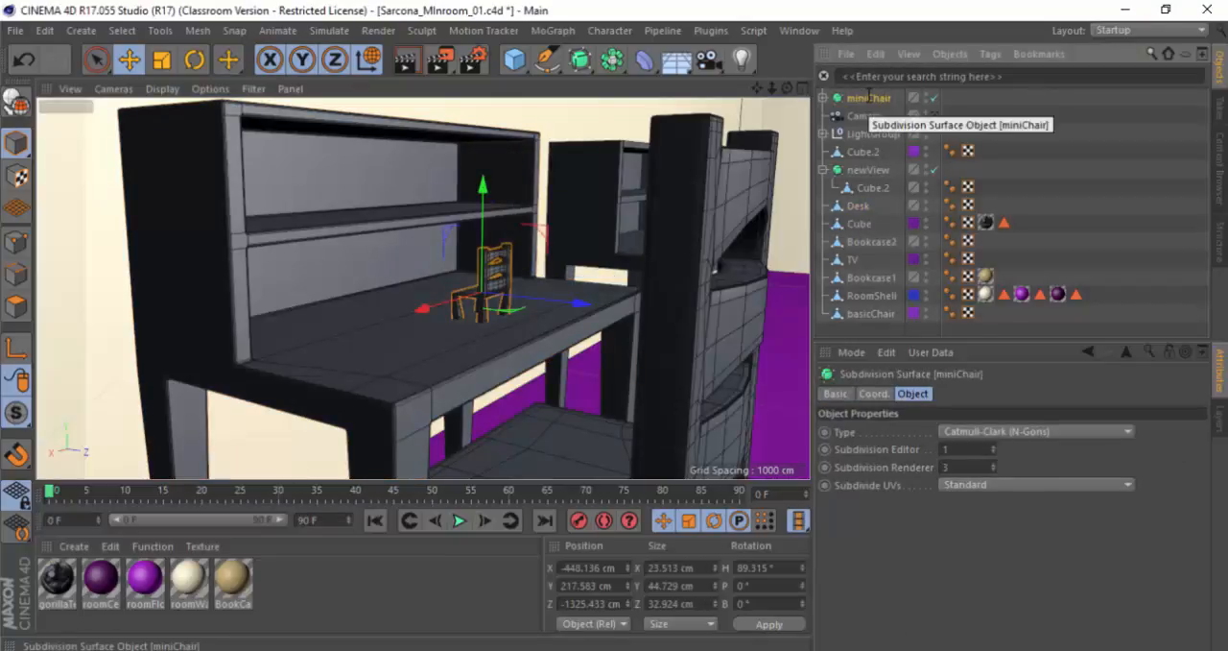
Step: Make miniChair a child of Desk and test-move the desk along its Z axis
left_click_drag(869, 99, 852, 208)
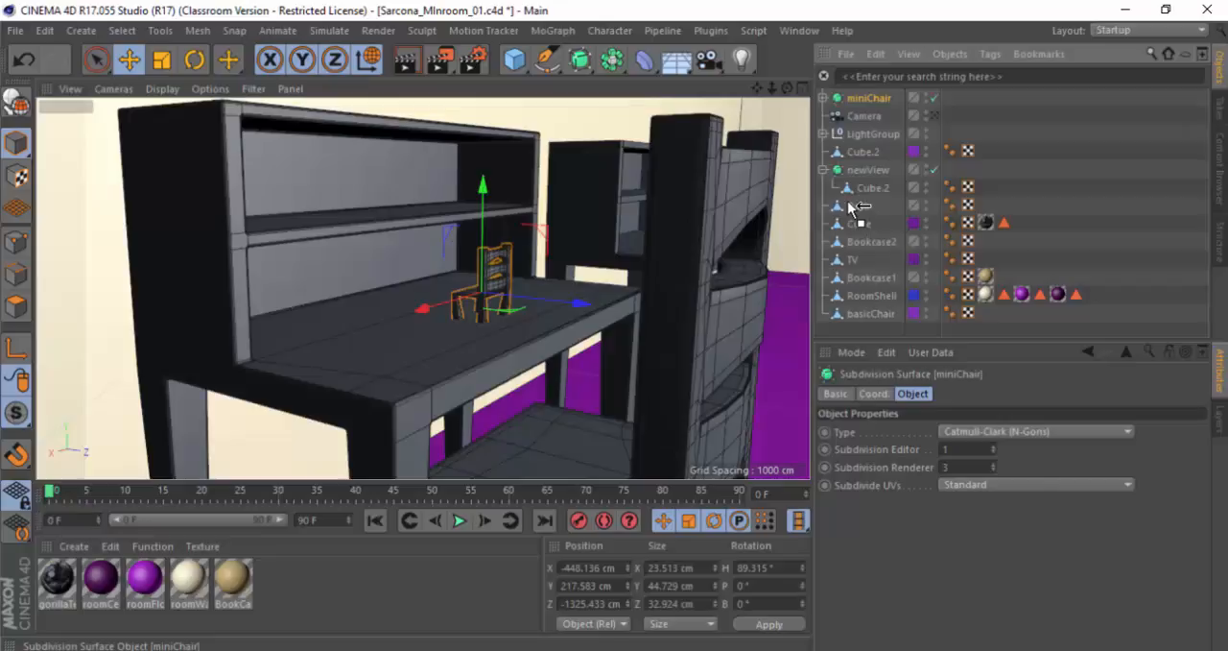
left_click_drag(853, 207, 852, 206)
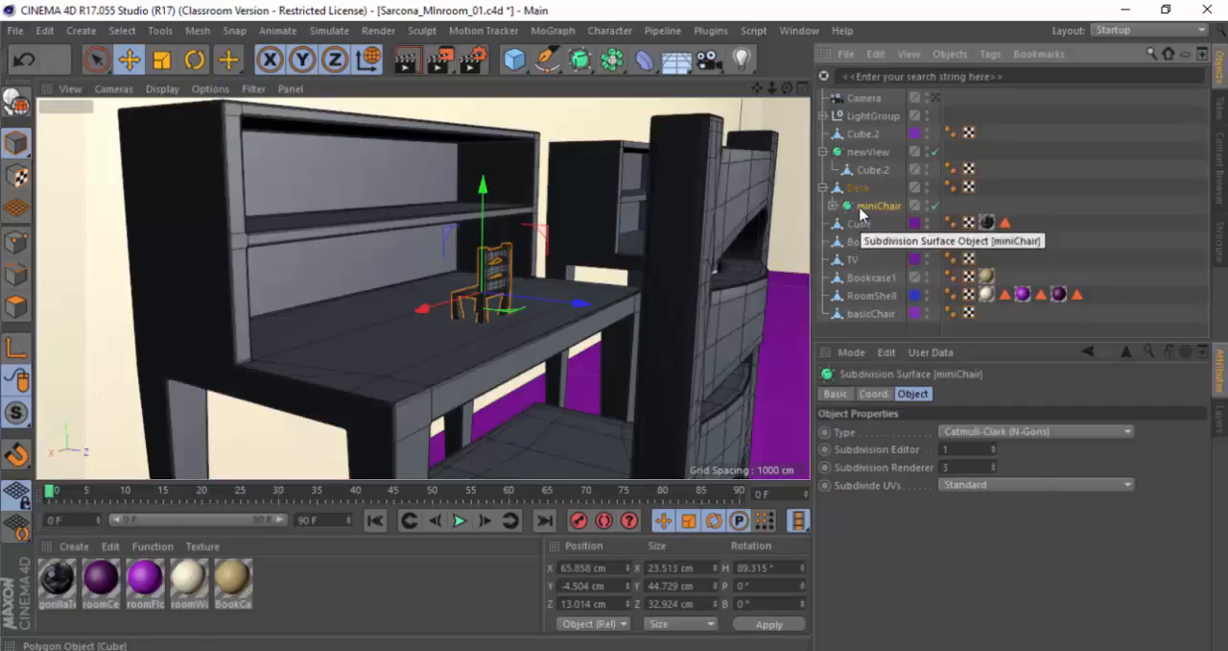
left_click(378, 343)
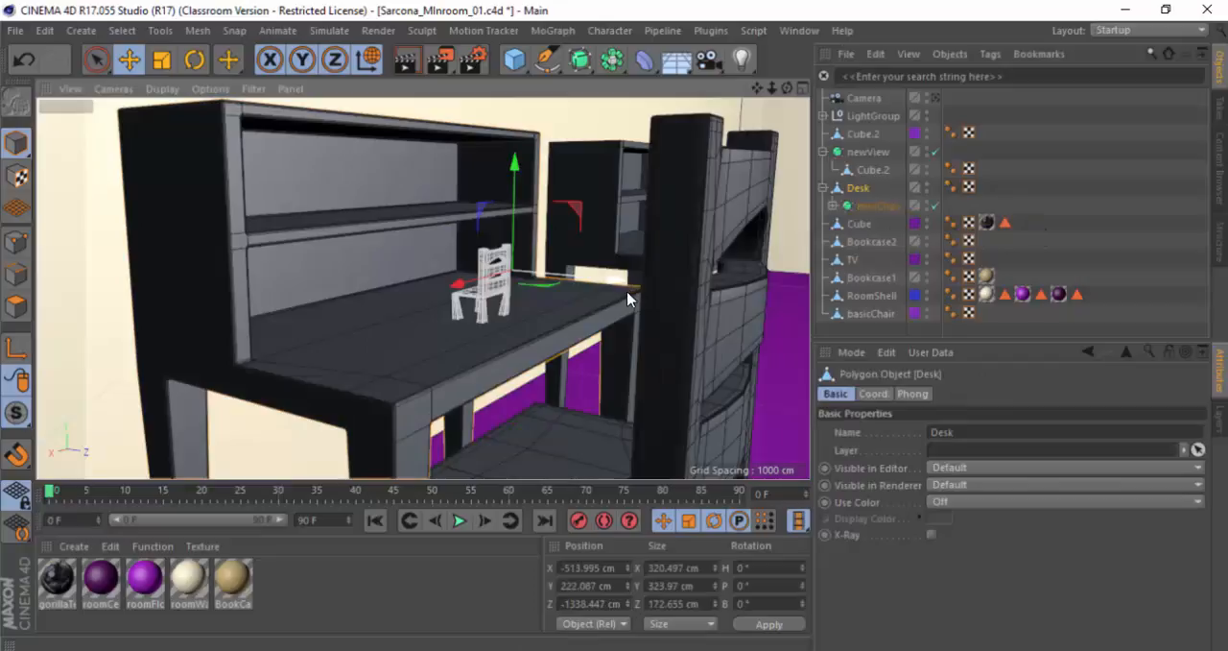
left_click_drag(614, 277, 670, 324)
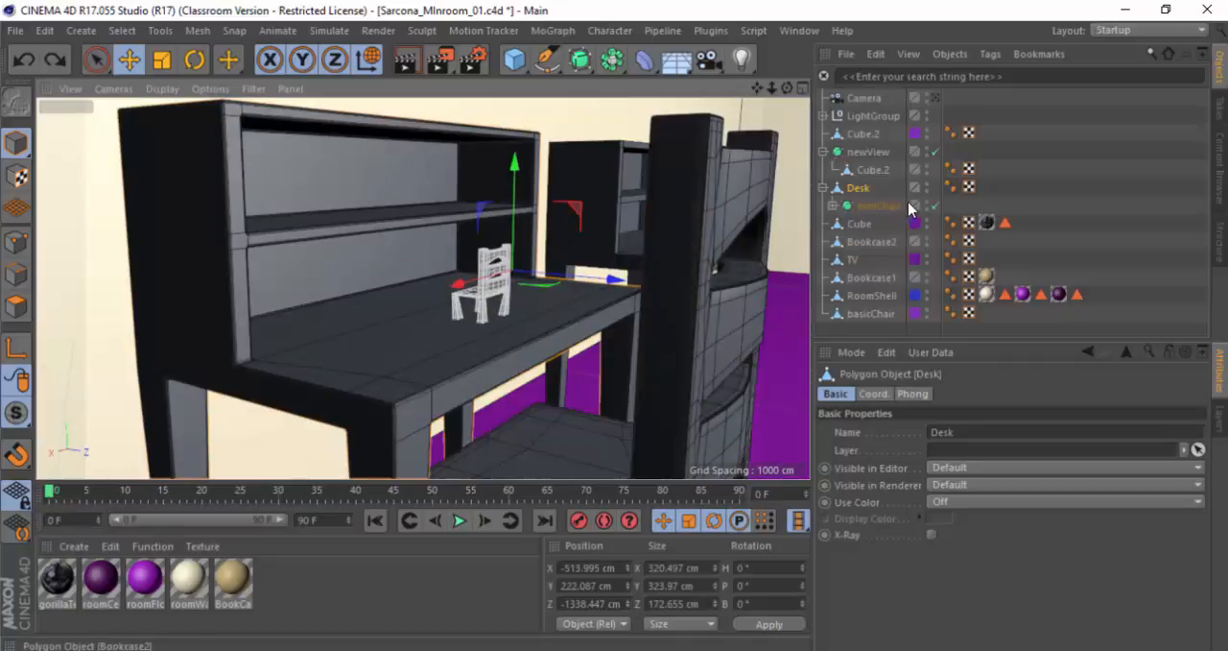
Step: Take miniChair out of the Desk hierarchy and place it between Desk and Cube in the object list
left_click_drag(886, 214, 892, 222)
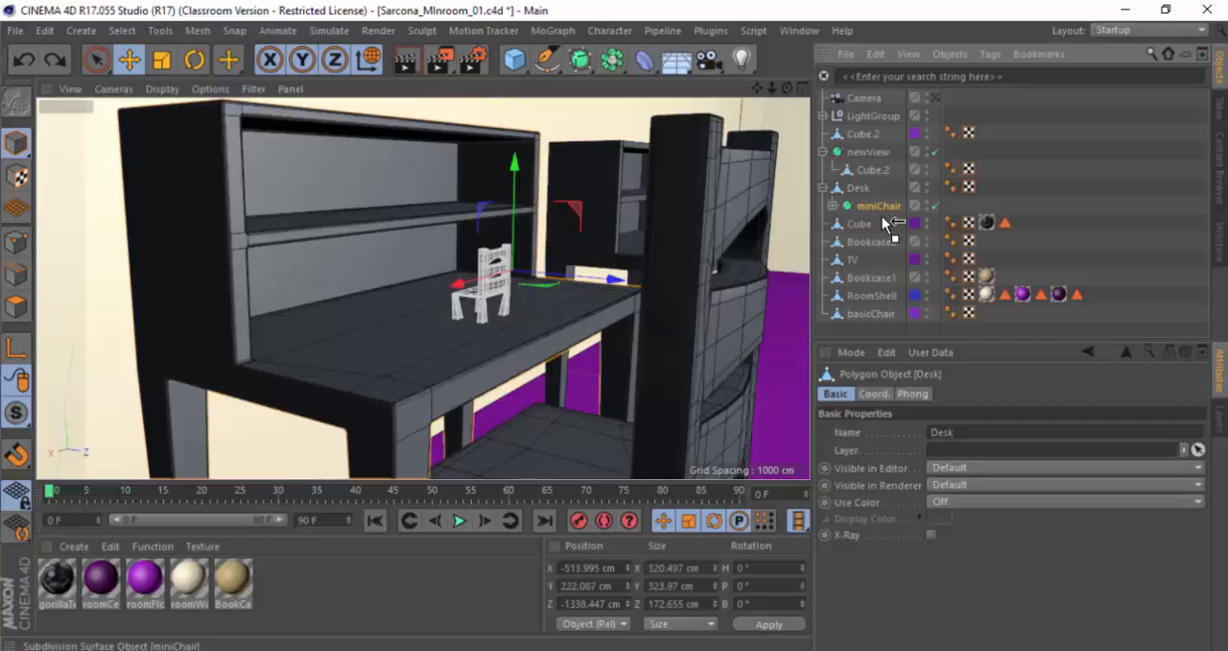
left_click_drag(892, 223, 887, 223)
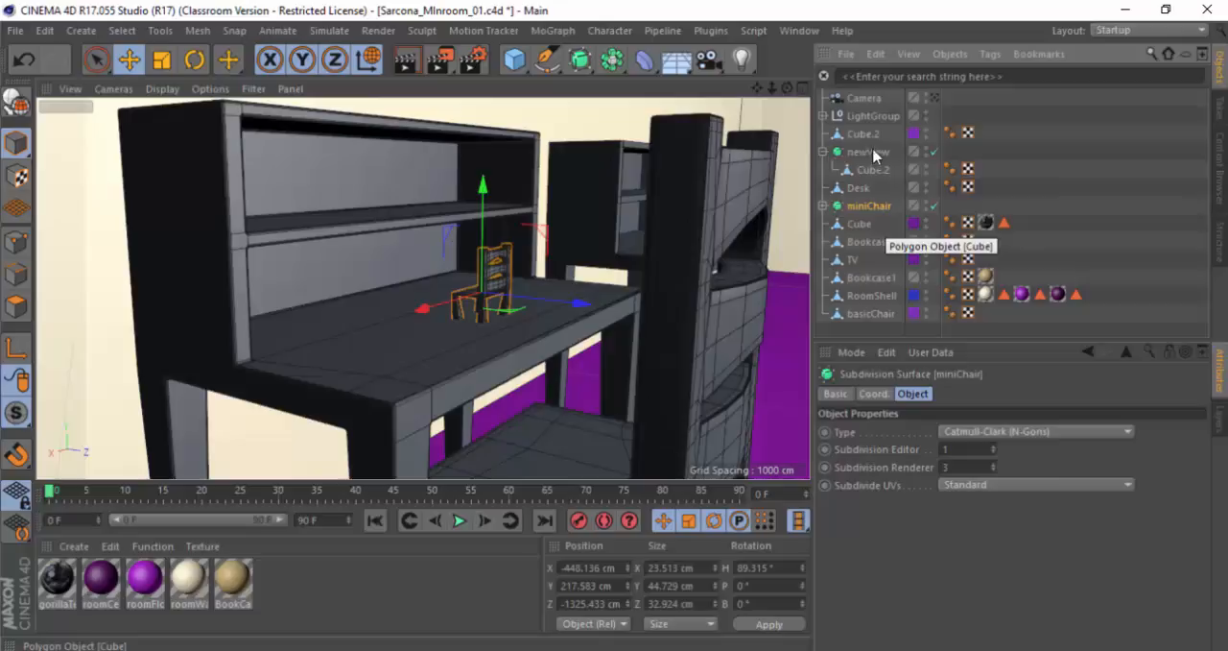
Step: Try placing Bookcase2 inside the newView hierarchy and undo it
left_click_drag(863, 242, 866, 227)
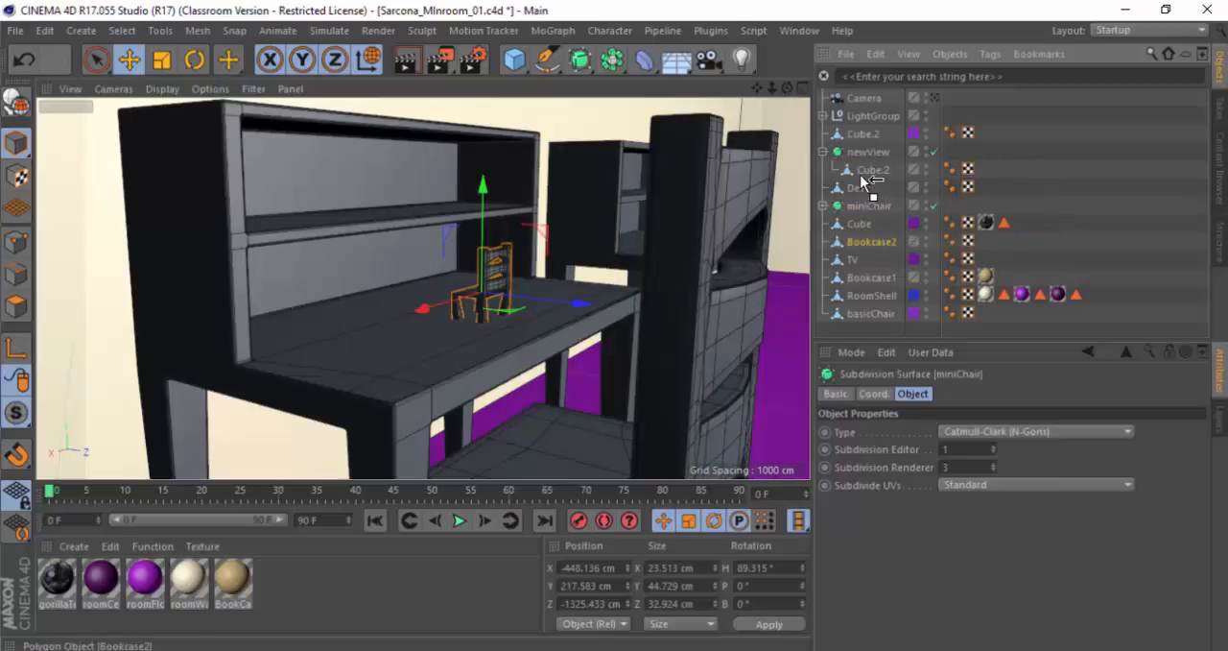
left_click_drag(860, 176, 860, 177)
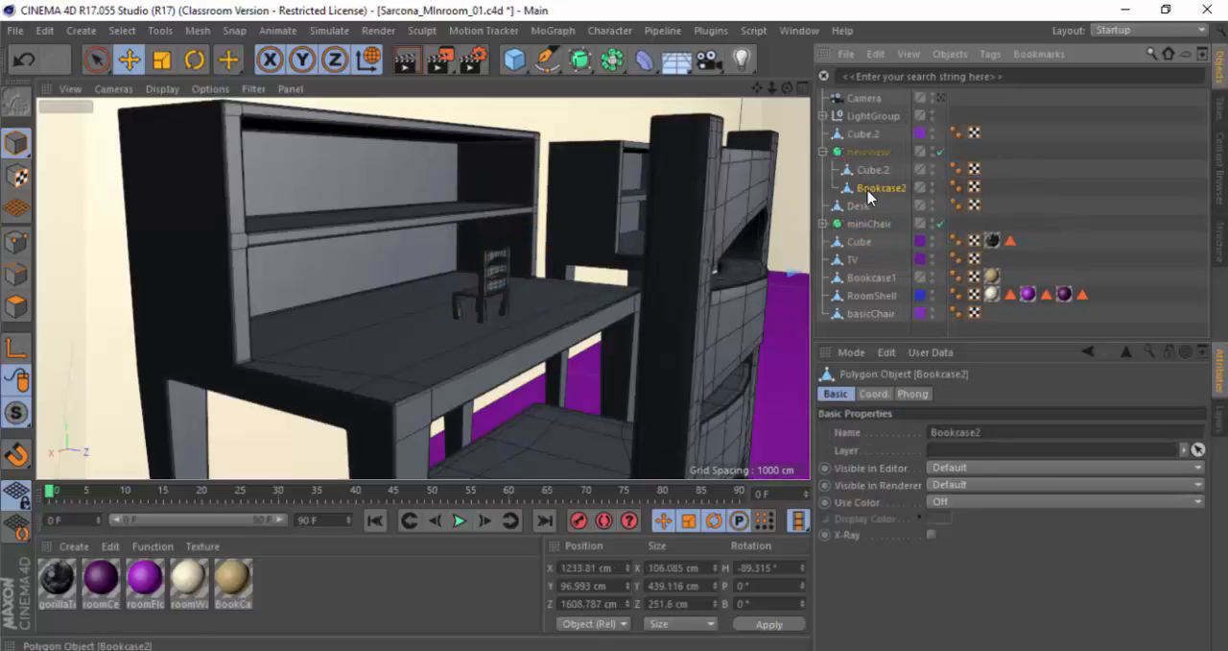
key("ctrl+z")
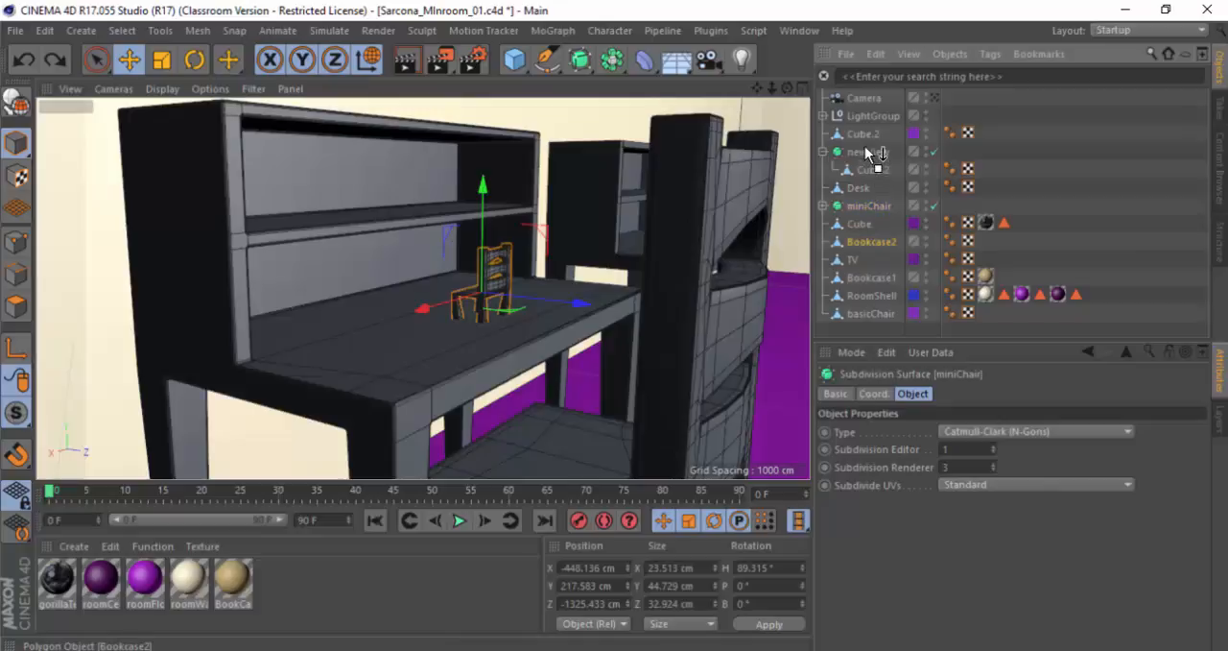
Step: Reorder the object list so that basicChair and Bookcase2 sit between Cube.2 and newView
left_click_drag(865, 146, 865, 141)
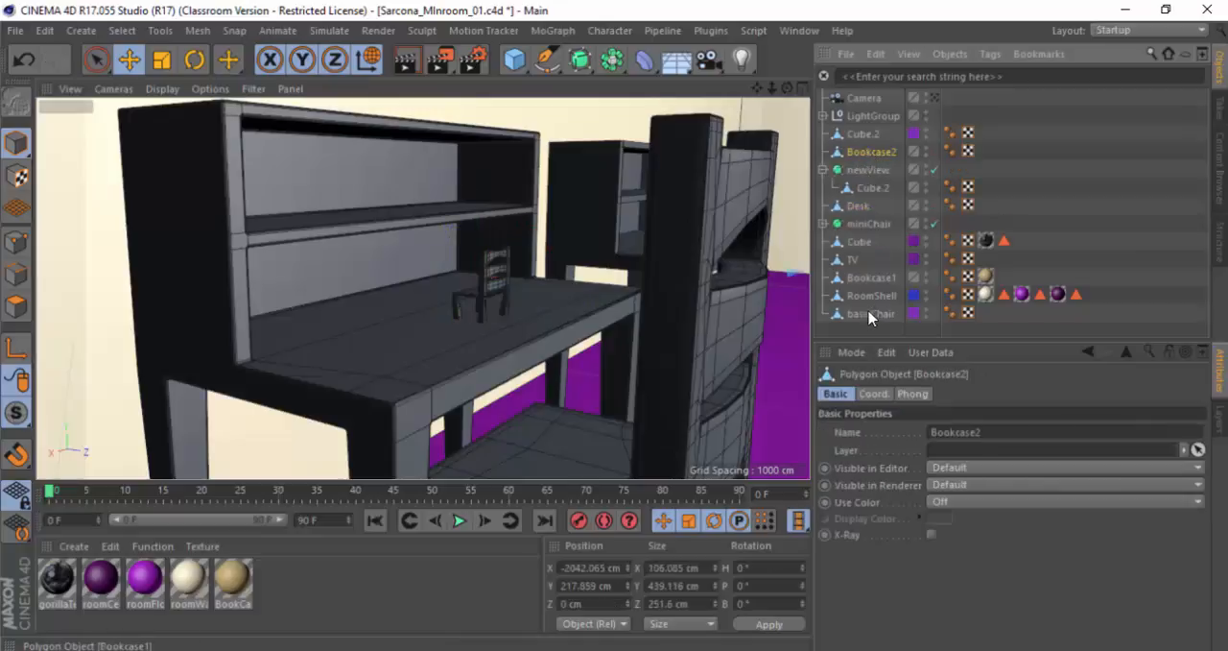
left_click_drag(870, 317, 883, 189)
left_click_drag(875, 137, 875, 139)
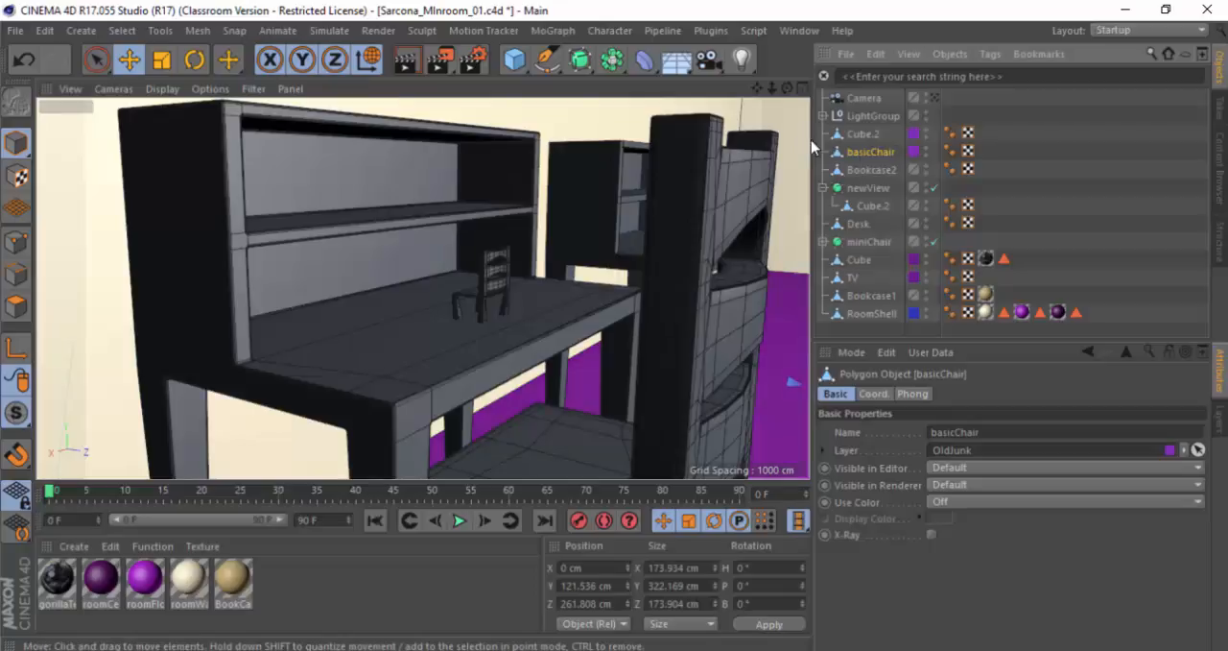
Step: Switch to the CinemaHotkeys PDF in Adobe Acrobat and highlight the hotkey for Expand Object Group
key("alt+Tab")
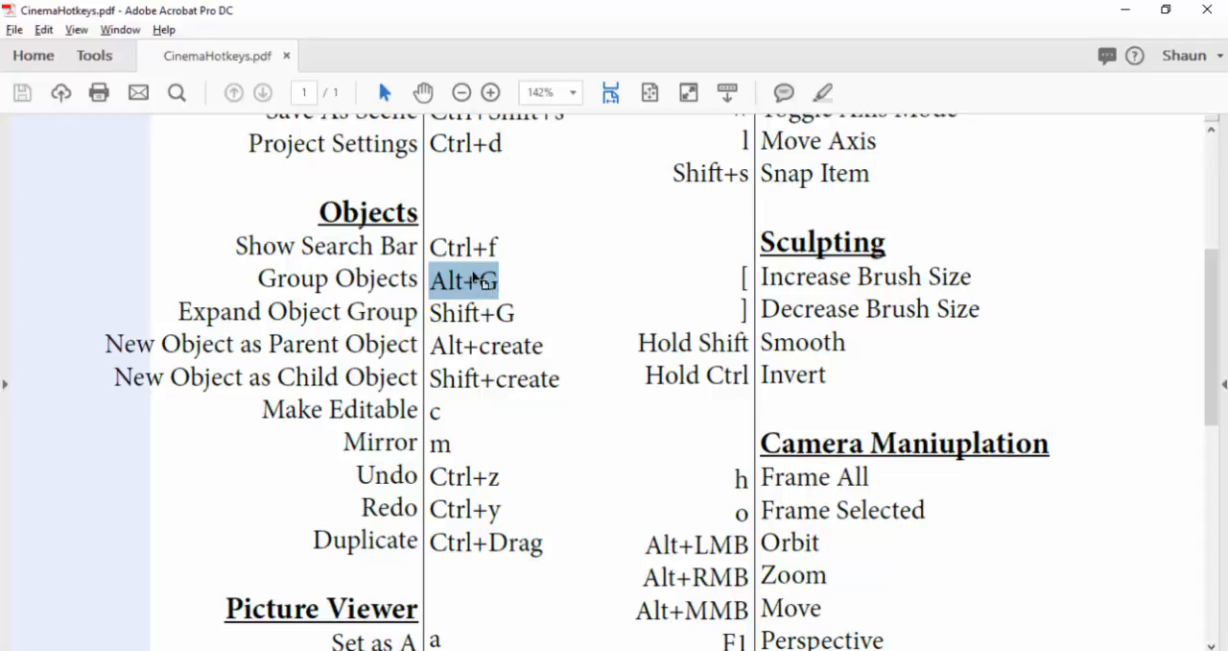
double_click(461, 309)
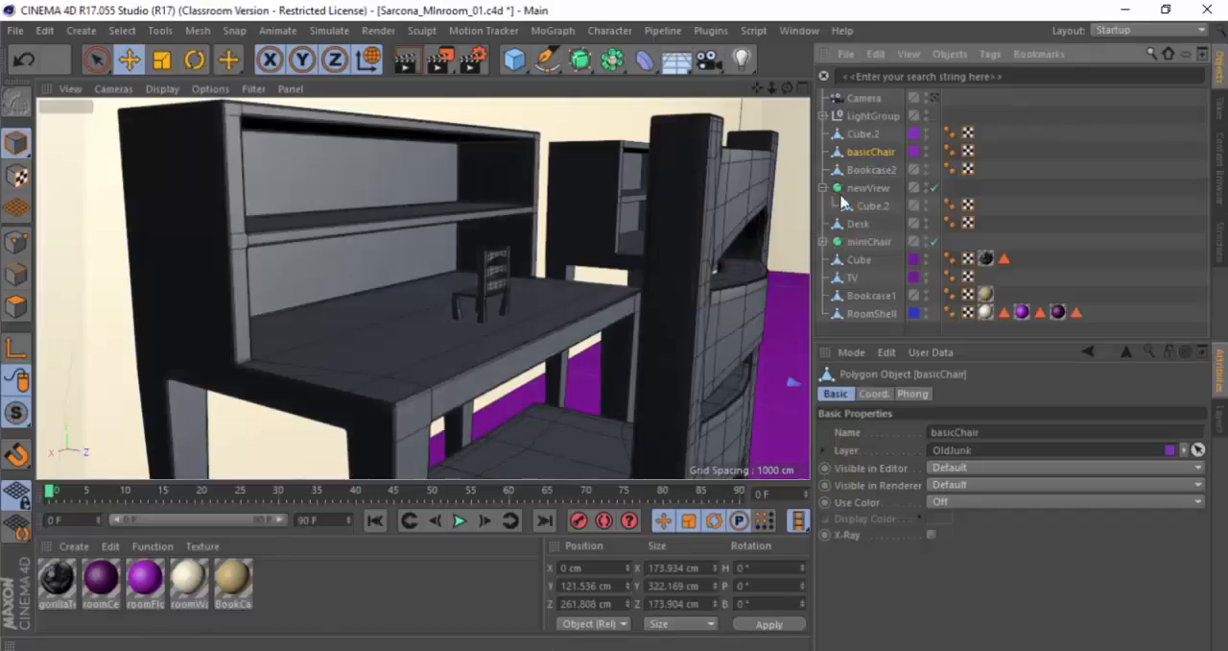
Step: Switch back to Cinema 4D and ungroup the lights in LightGroup
left_click(864, 188)
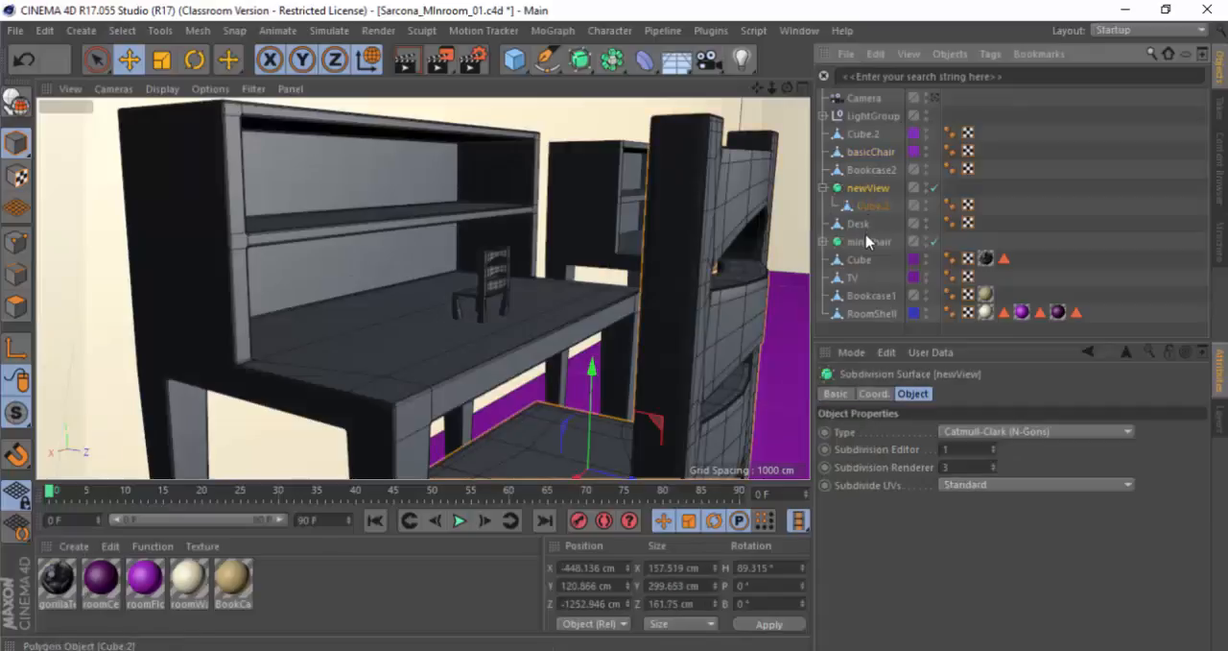
left_click(868, 117)
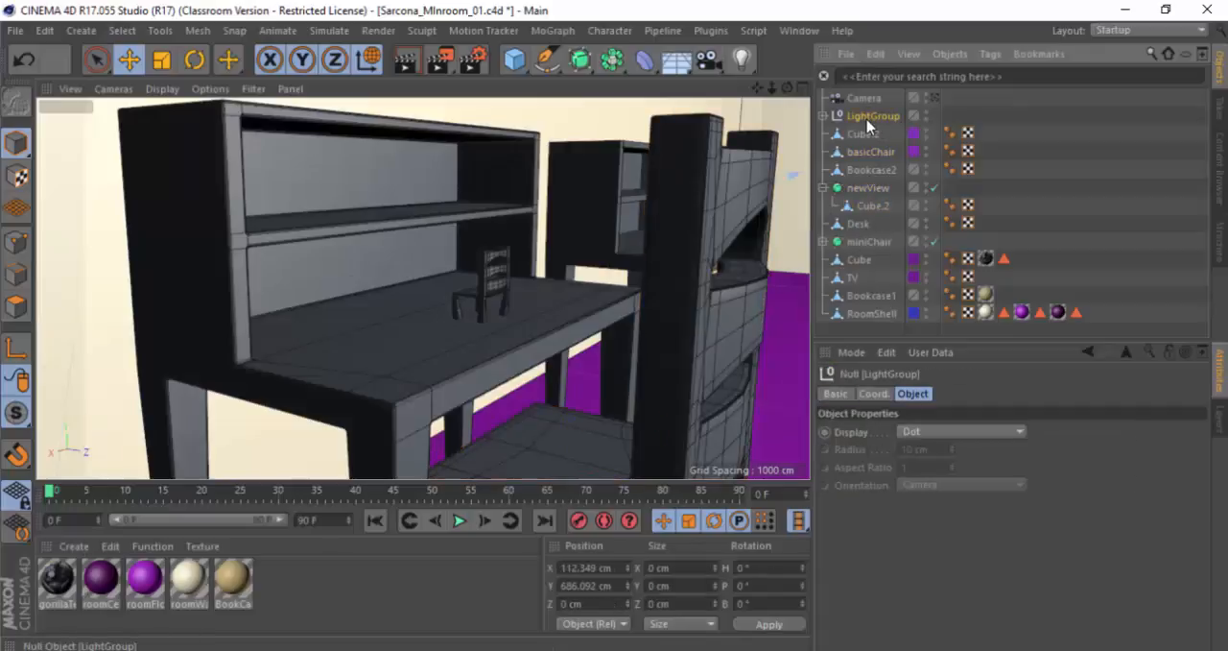
key("shift+g")
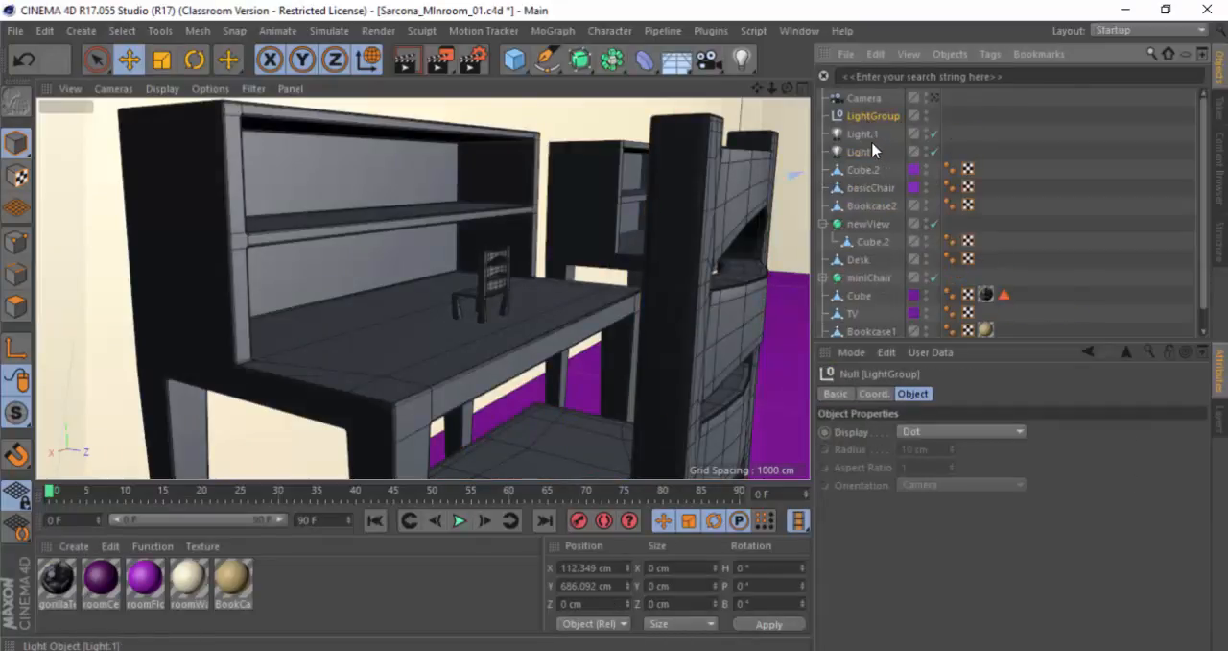
Step: Check the ungrouped Light.1 and Light objects and delete the empty LightGroup null
left_click(866, 133)
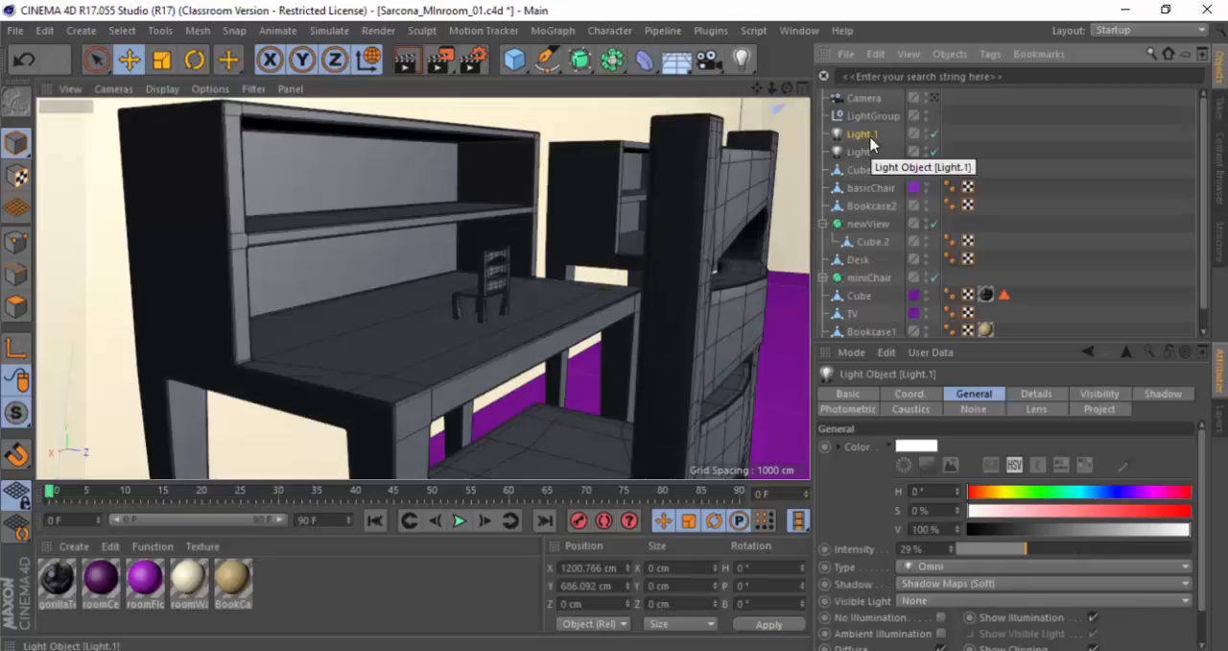
left_click(871, 115)
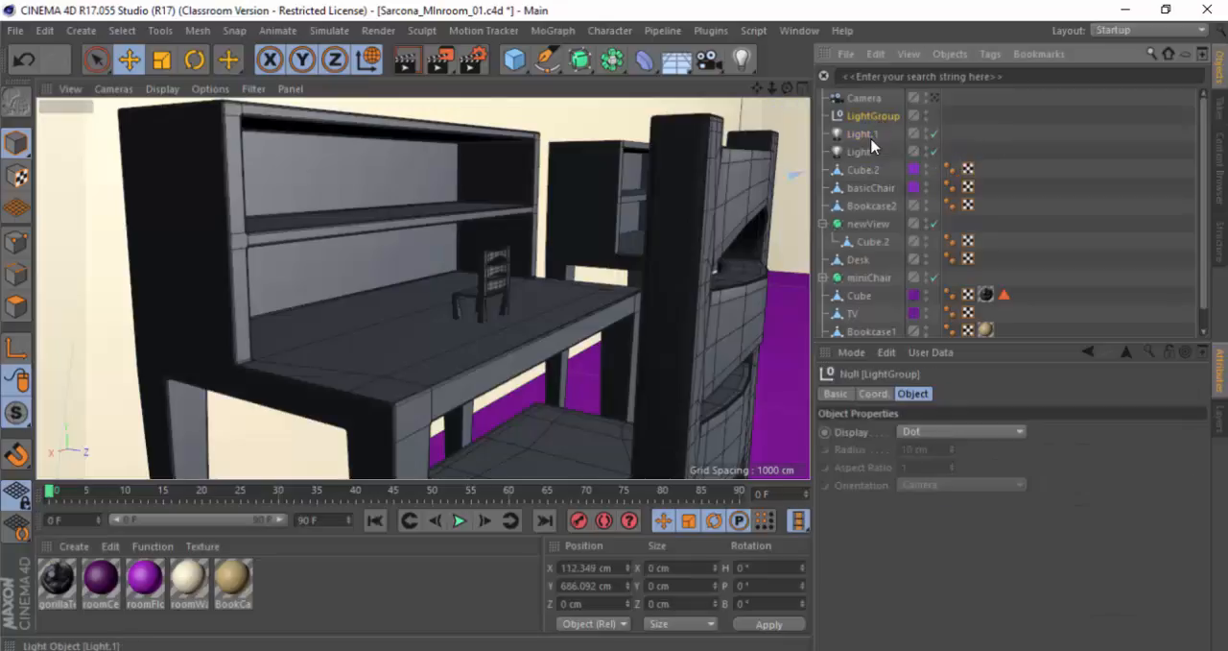
left_click(862, 150)
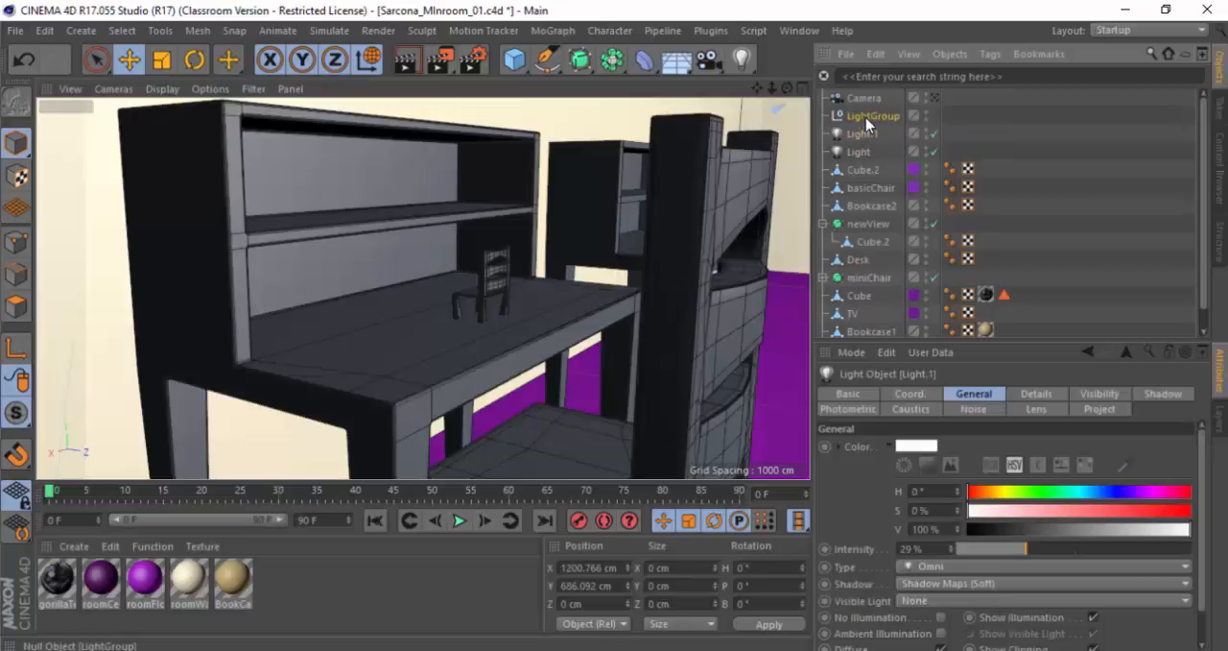
left_click(869, 115)
key("shift+g")
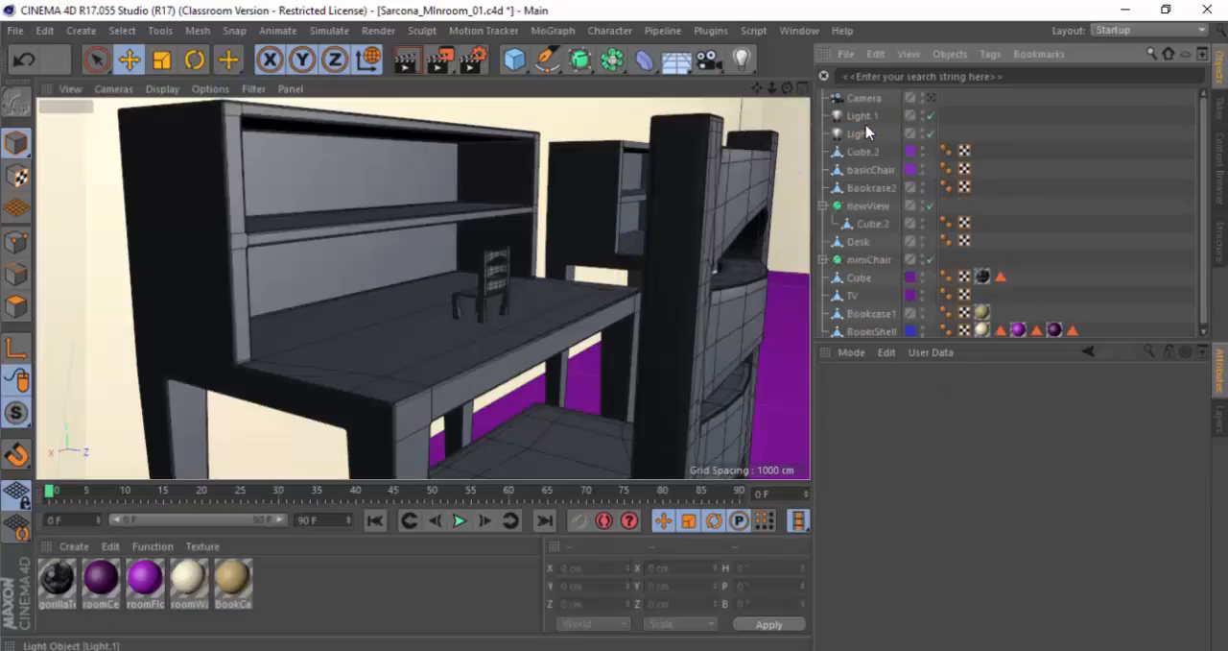
Step: Highlight the hotkey for New Object as Parent Object in the CinemaHotkeys PDF and return to Cinema 4D
key("alt+Tab")
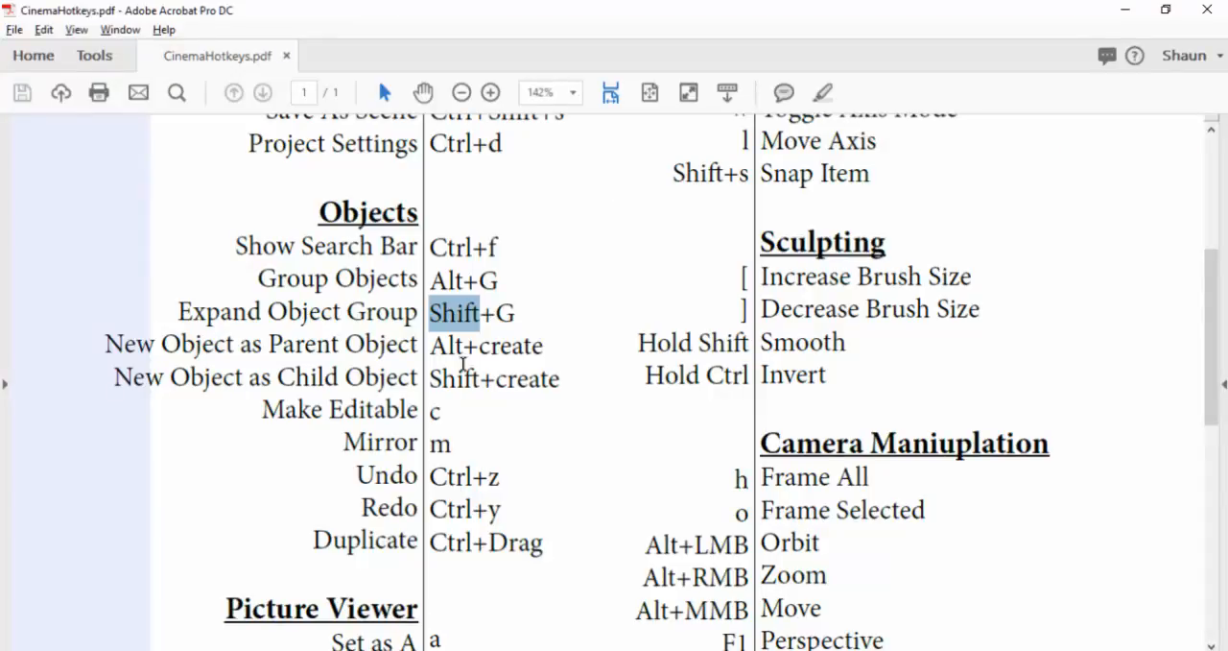
left_click_drag(432, 343, 549, 343)
key("alt+Tab")
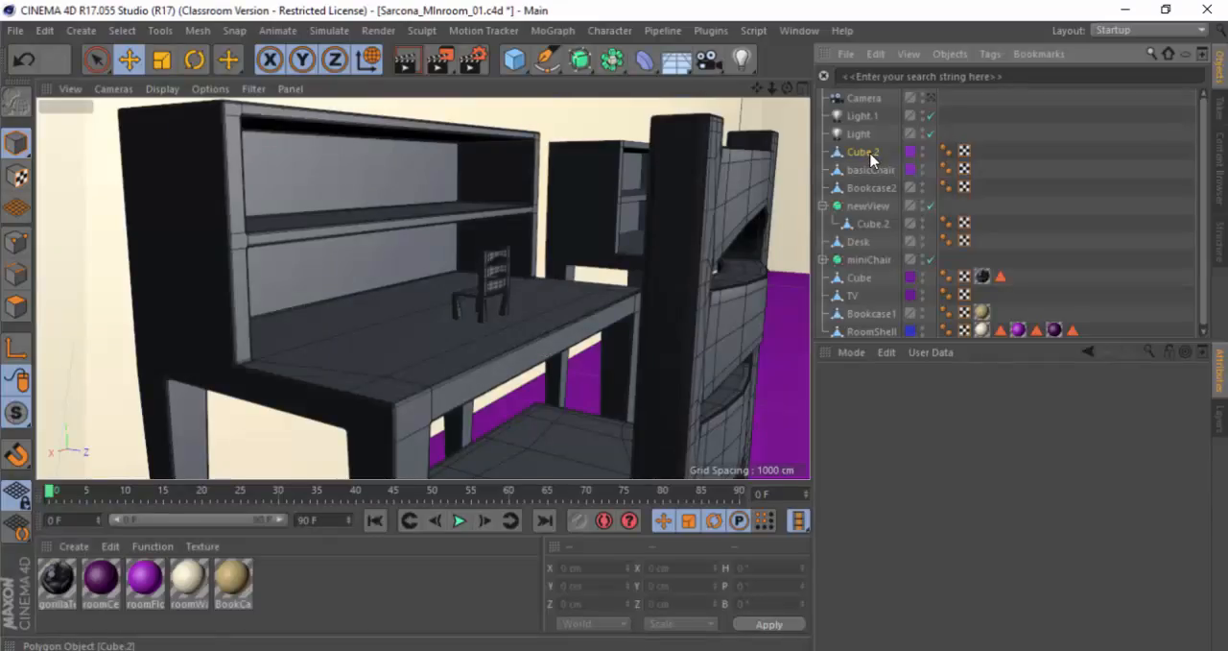
Step: Select the newView chair and frame it in the viewport
left_click(872, 152)
left_click_drag(871, 136, 867, 153)
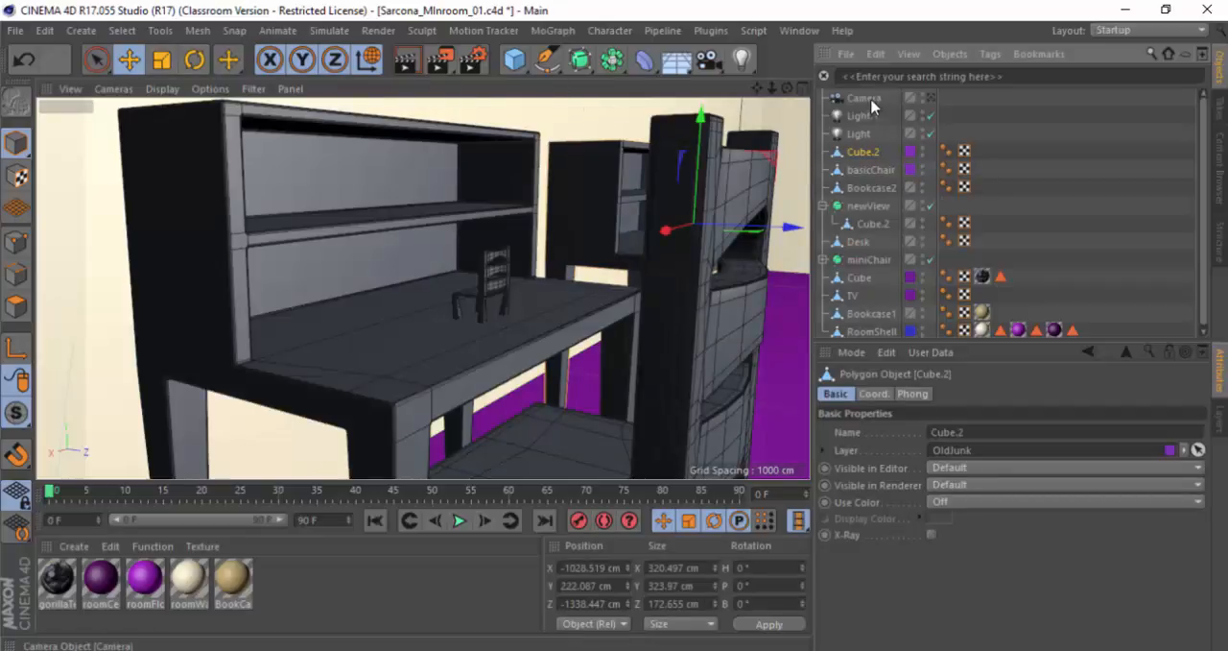
left_click(668, 272)
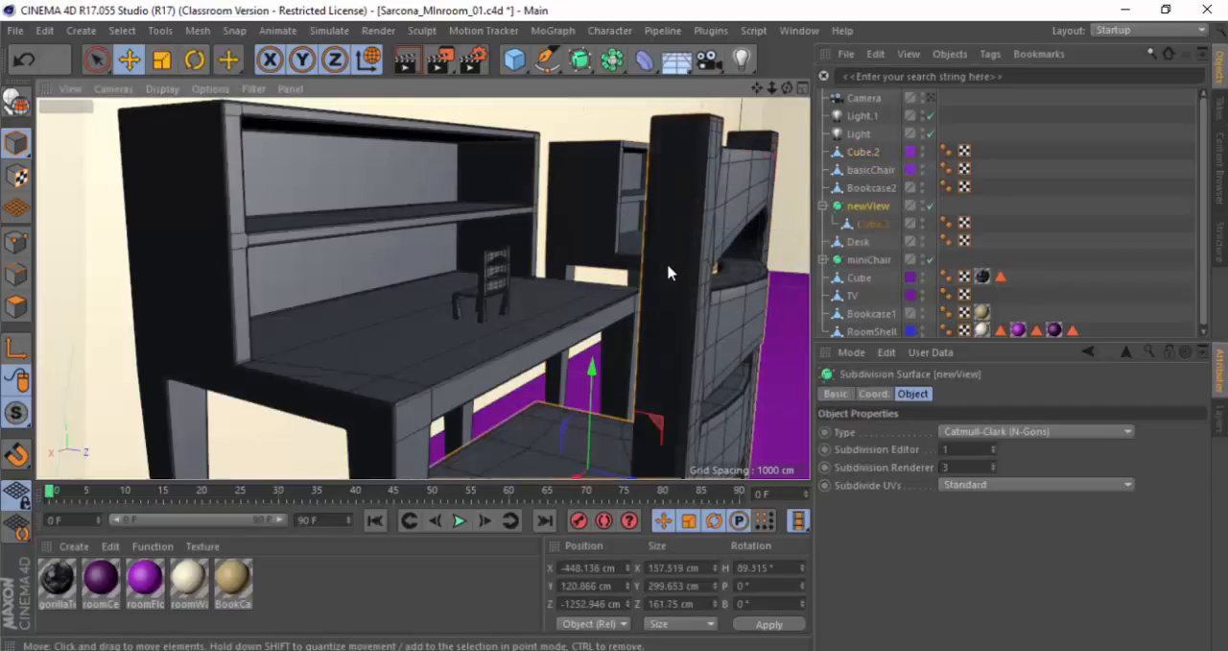
key("o")
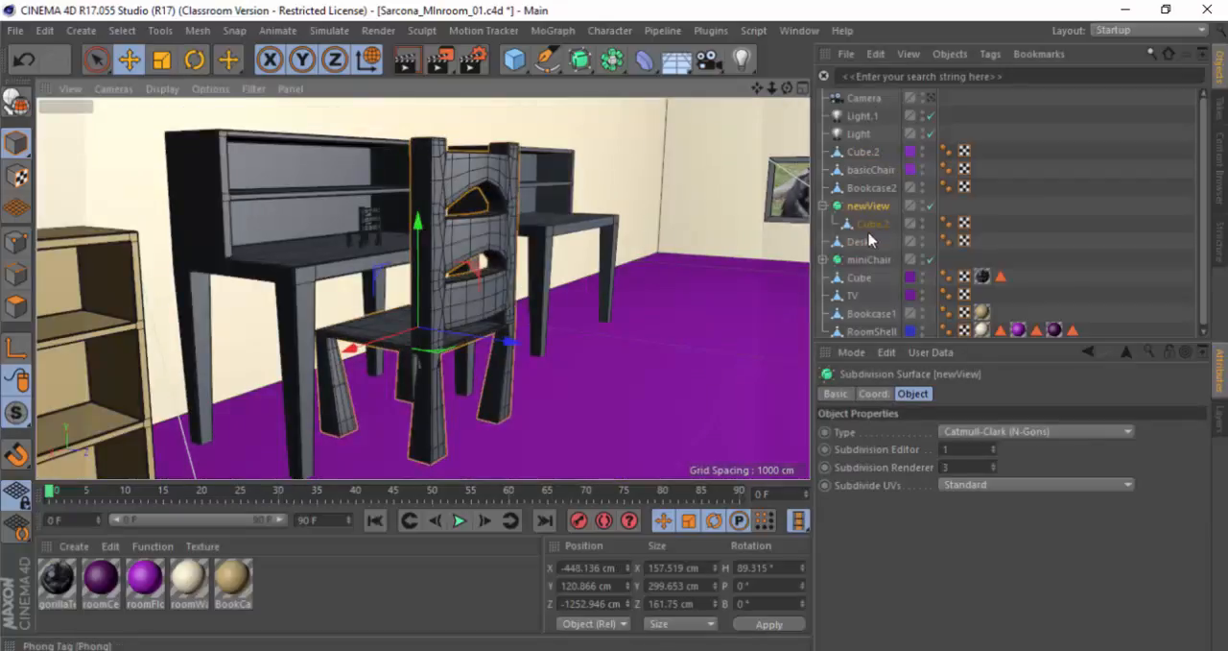
Step: Add a cube primitive and raise it vertically to about Y 120 cm
left_click(515, 59)
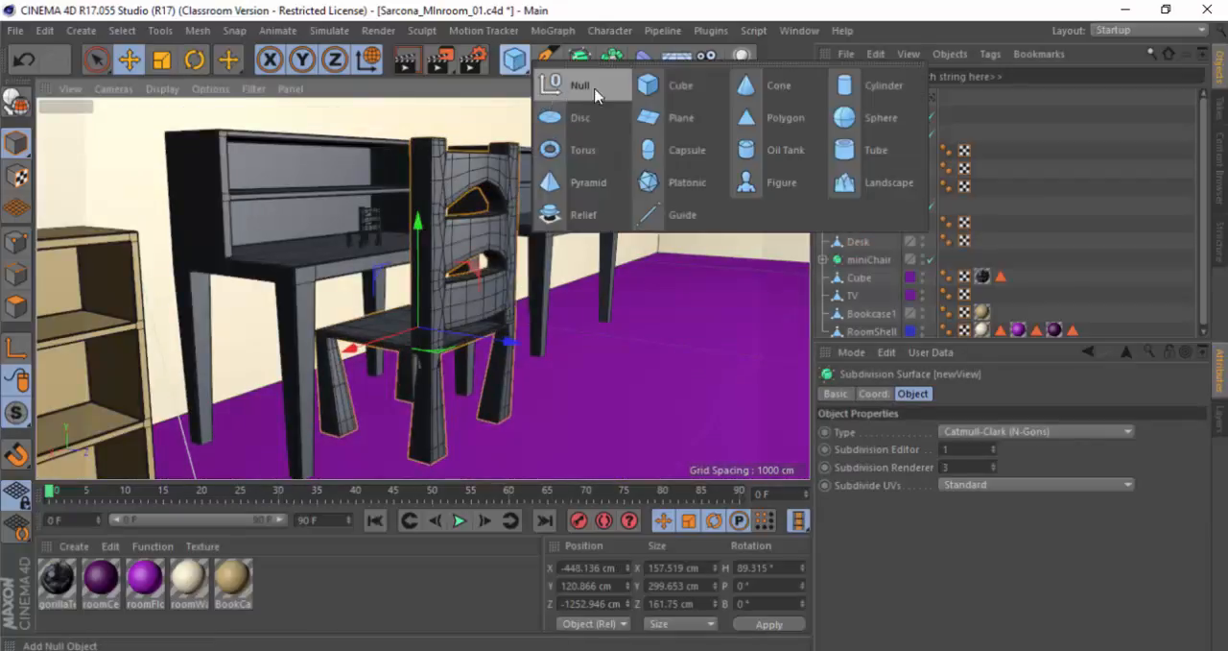
left_click(655, 88)
key("o")
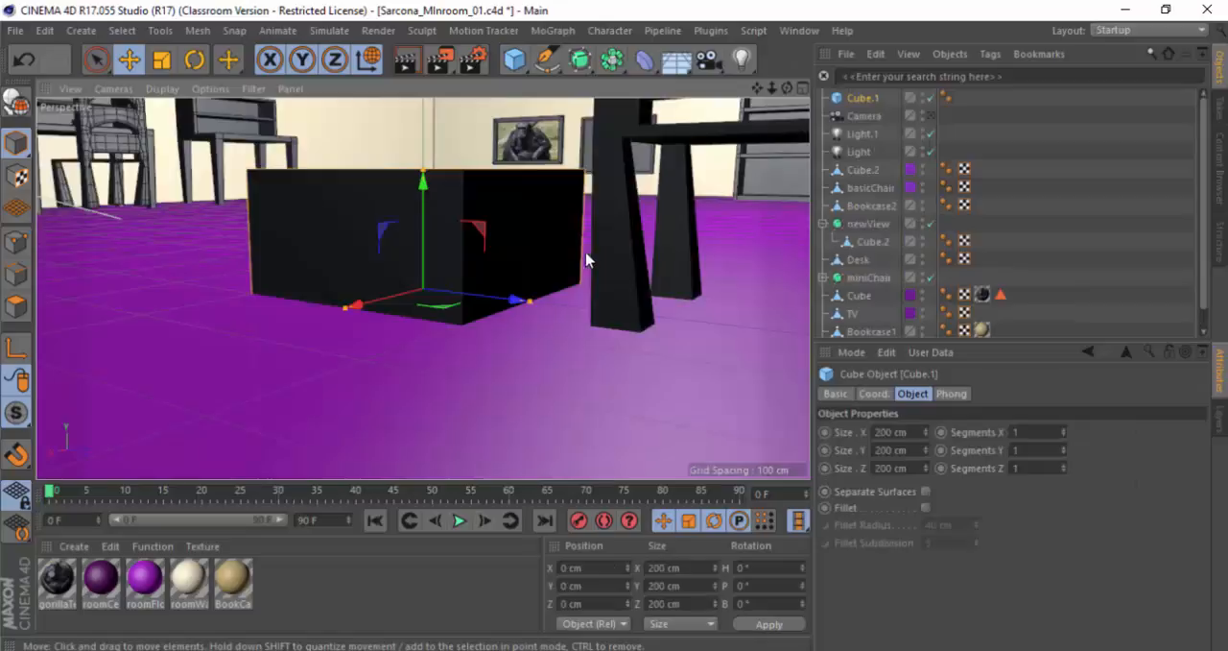
scroll(432, 206, "up", 2)
left_click_drag(424, 184, 422, 44)
key("o")
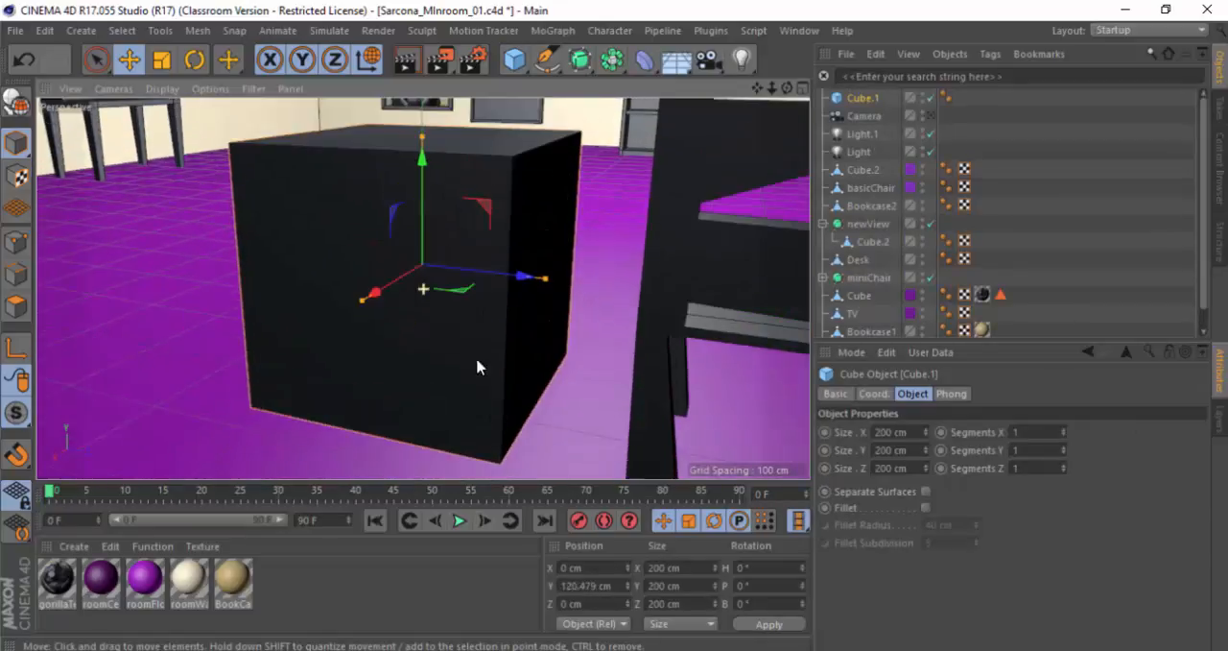
left_click_drag(476, 358, 513, 306, "alt")
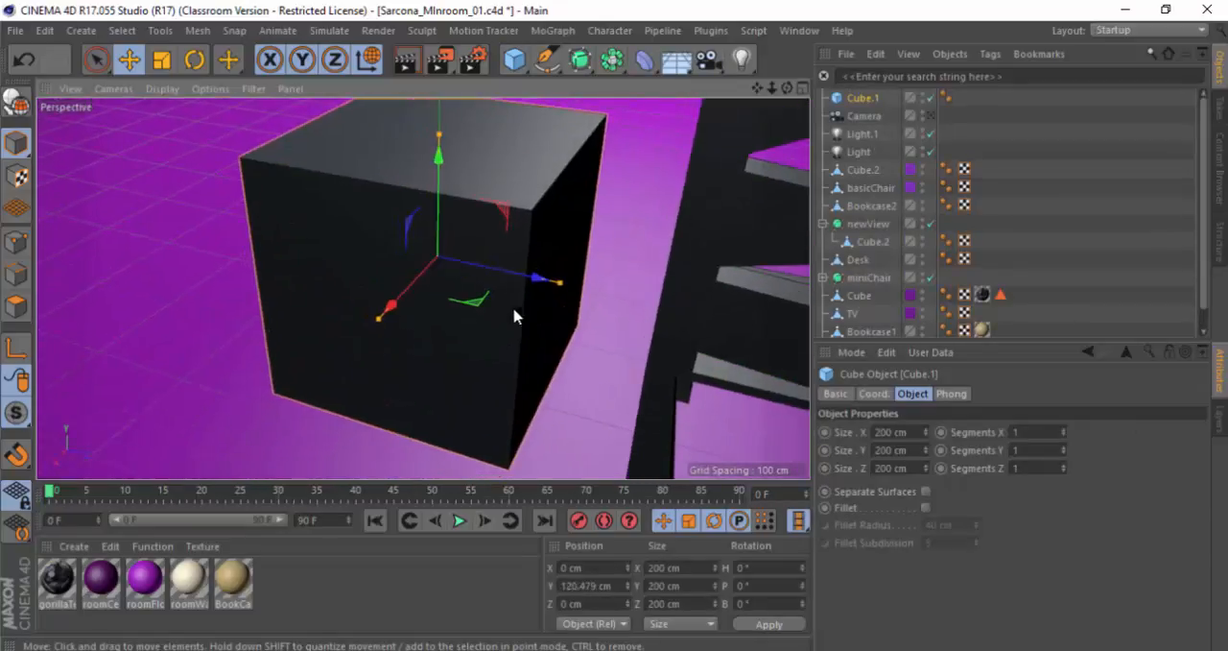
Step: Try creating a Subdivision Surface directly as Cube.1's parent, undo it, and nest Cube.1 under a separately added one
left_click(580, 59, "alt")
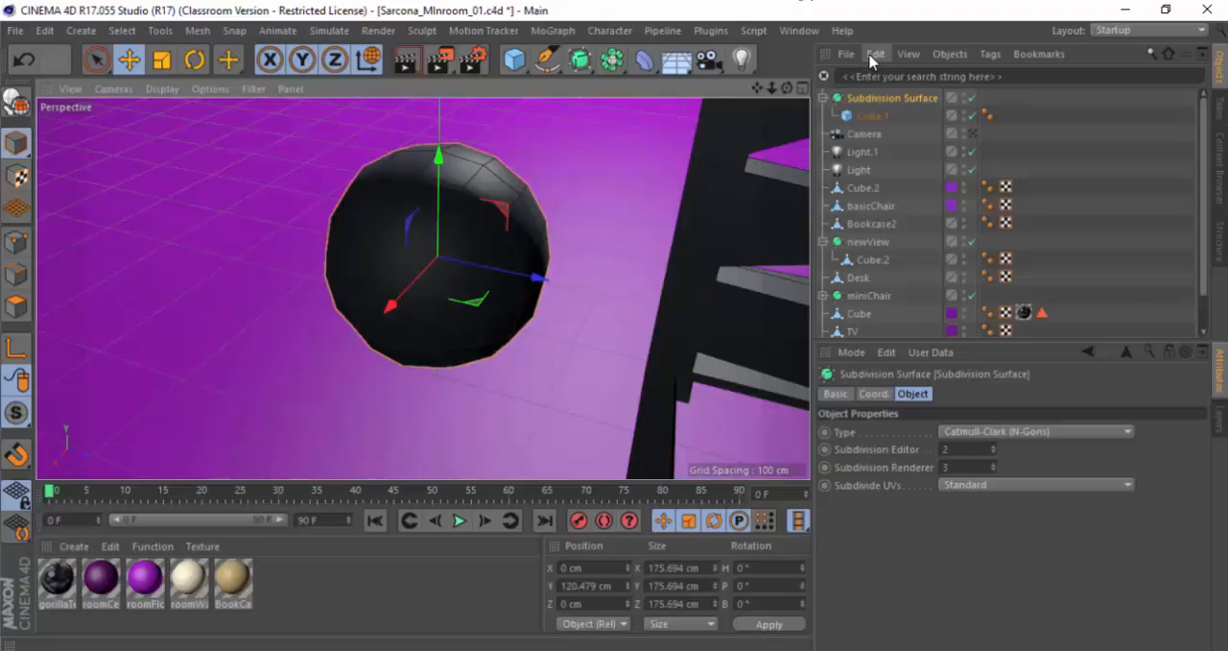
key("ctrl+z")
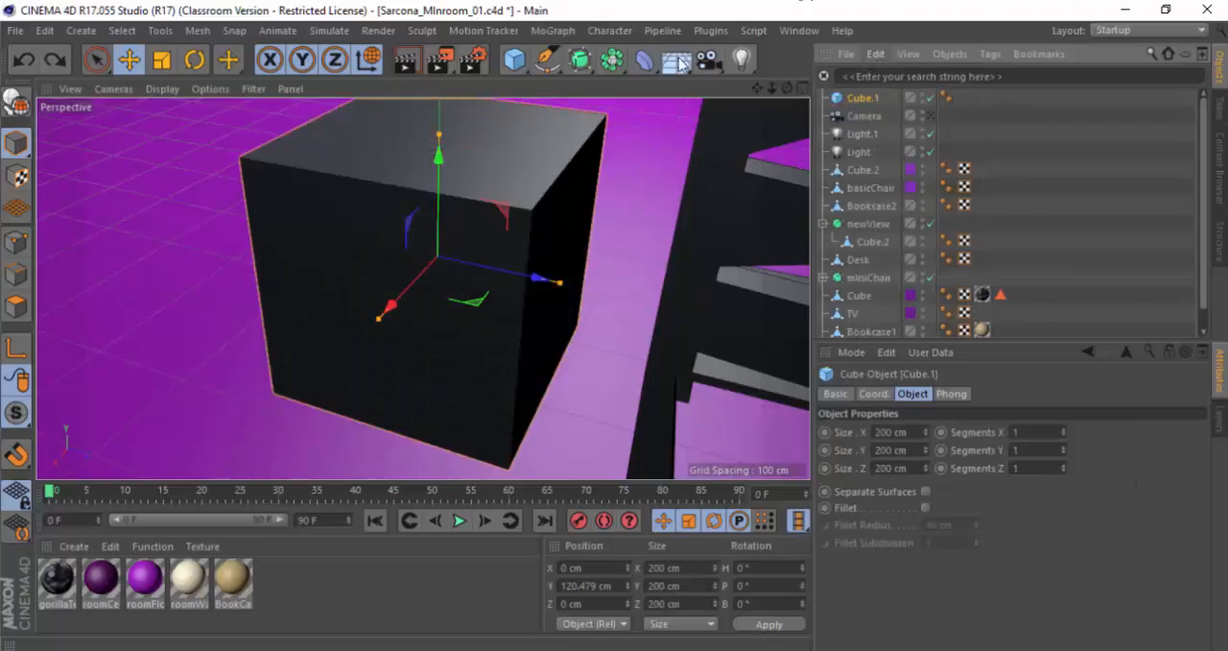
left_click(585, 73)
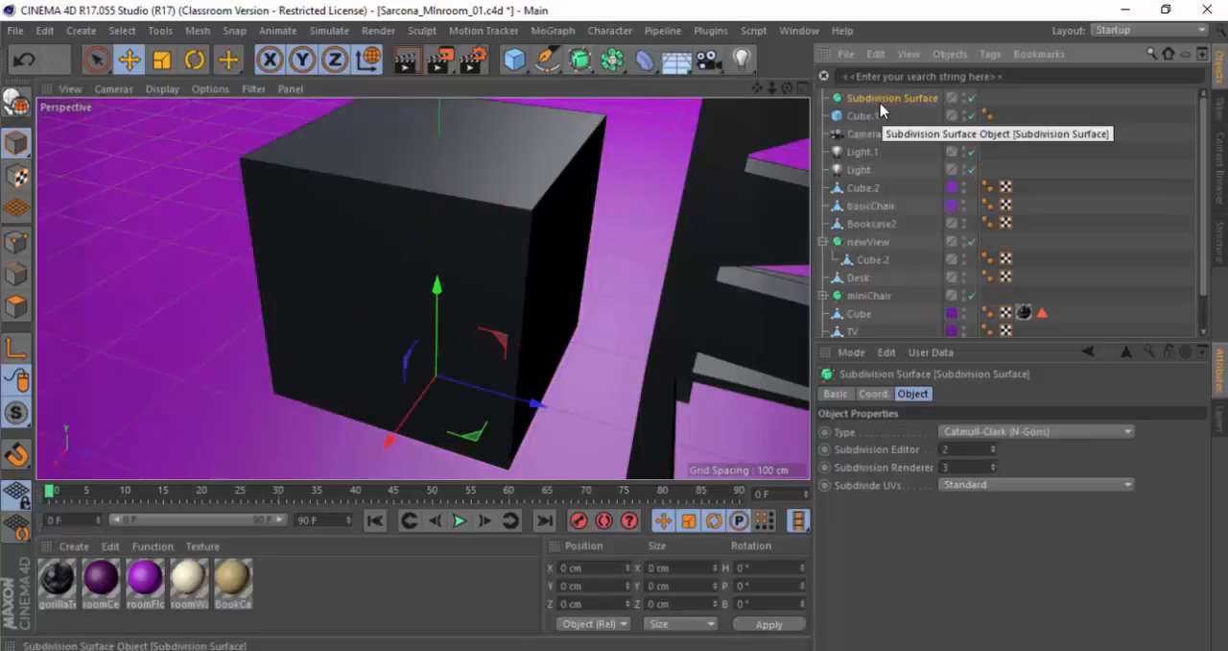
left_click_drag(864, 116, 874, 100)
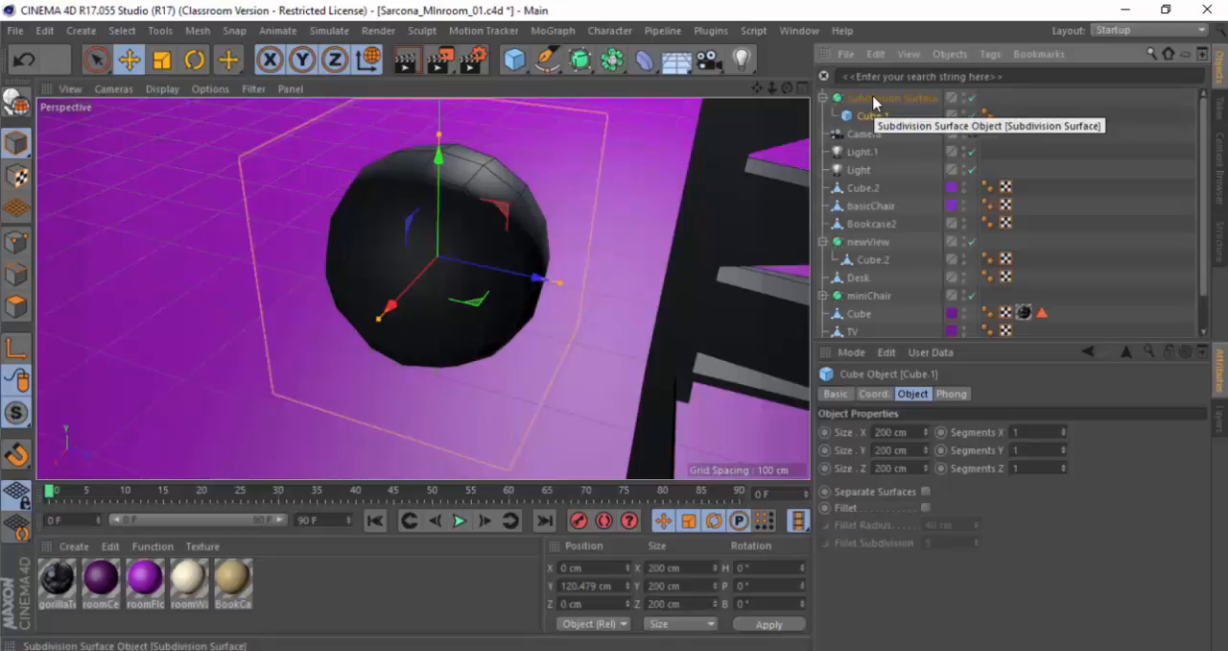
Step: Highlight the modifier for New Object as Child Object in the CinemaHotkeys PDF and return to Cinema 4D
key("alt+Tab")
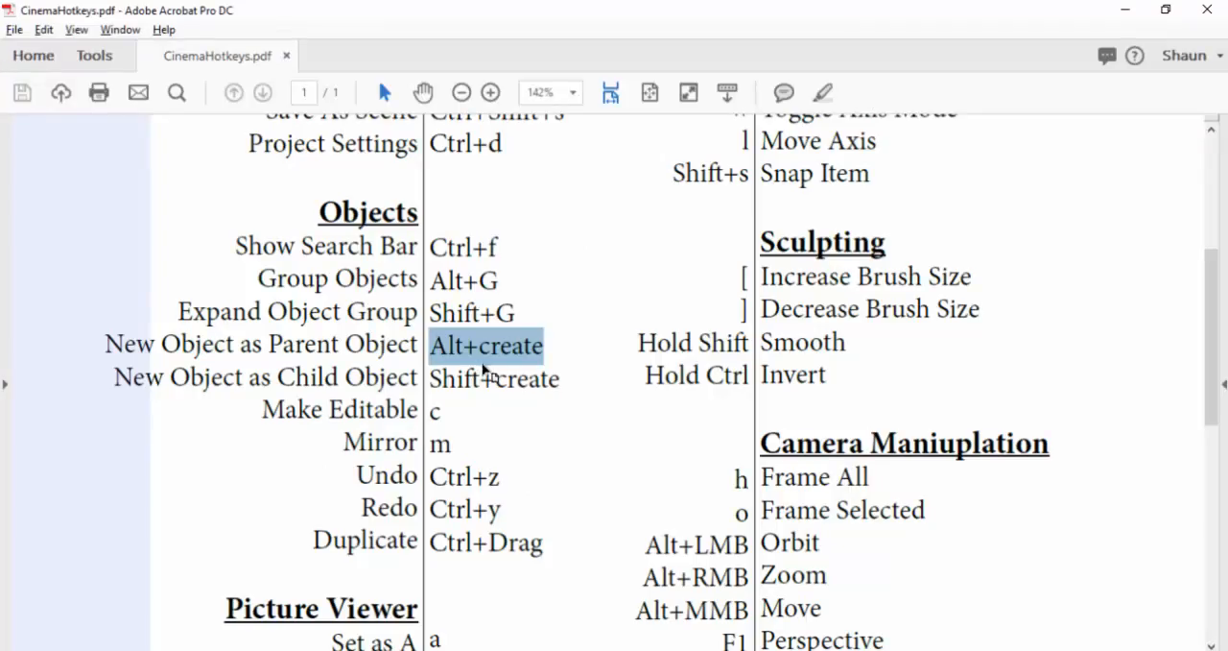
left_click(480, 377)
double_click(480, 377)
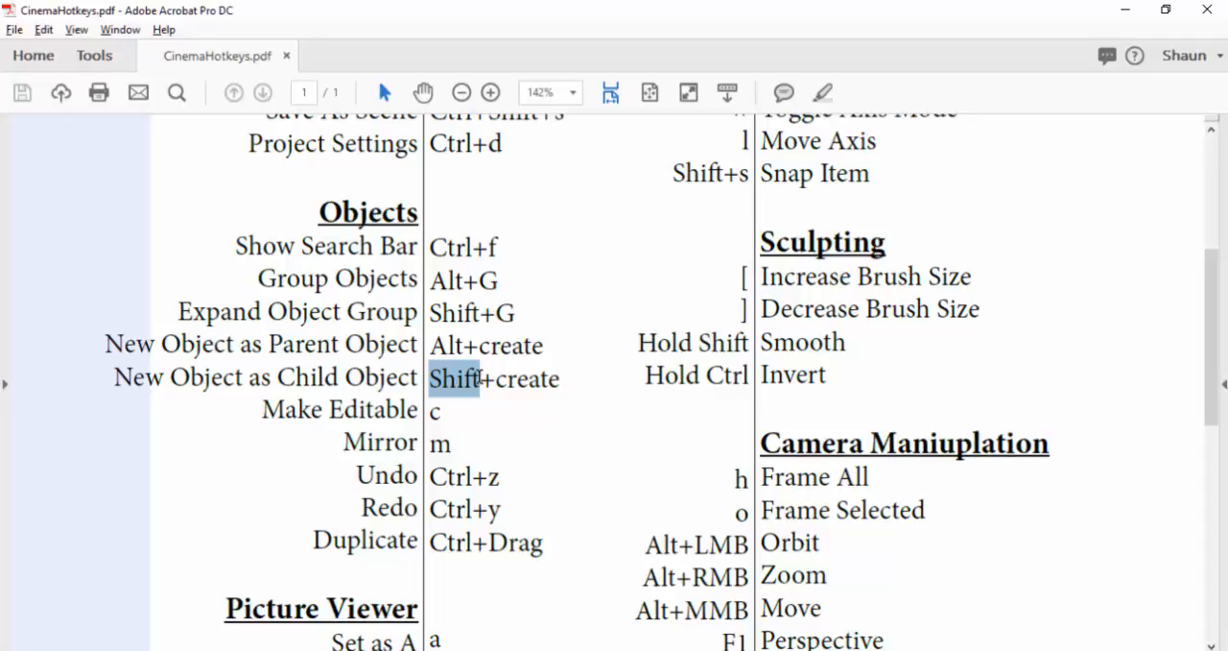
key("alt+Tab")
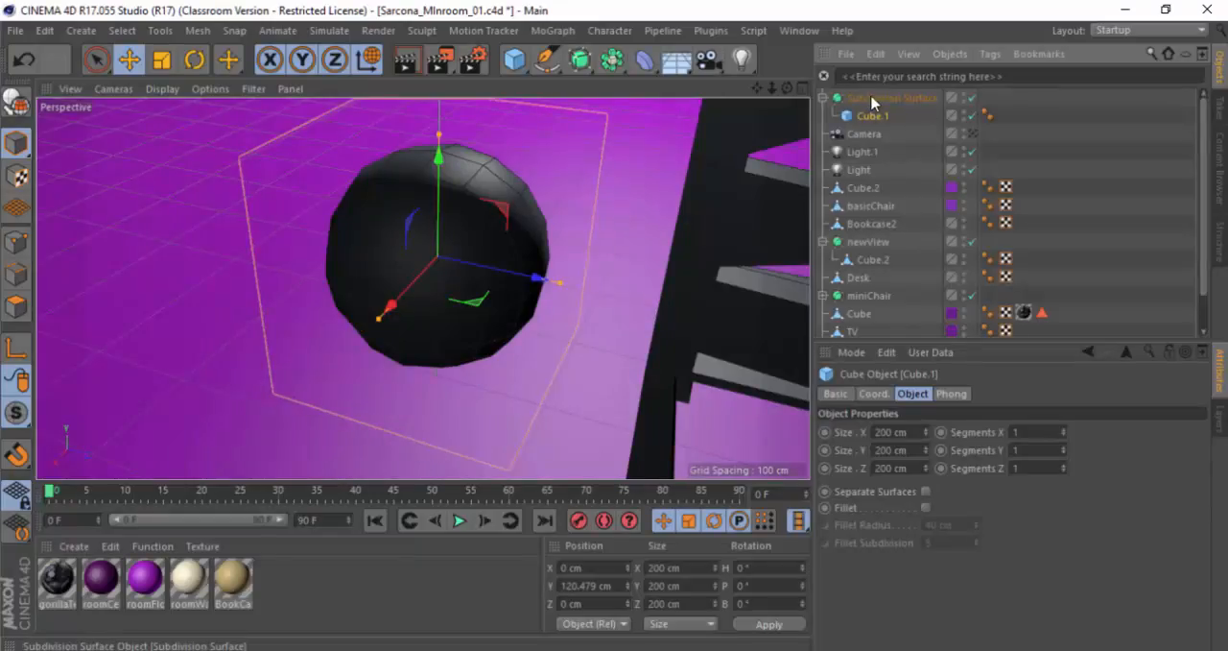
Step: Delete the Subdivision Surface together with its child Cube.1
left_click(867, 98)
left_click_drag(480, 371, 410, 275)
key("ctrl+z")
left_click(880, 116)
key("ctrl+z")
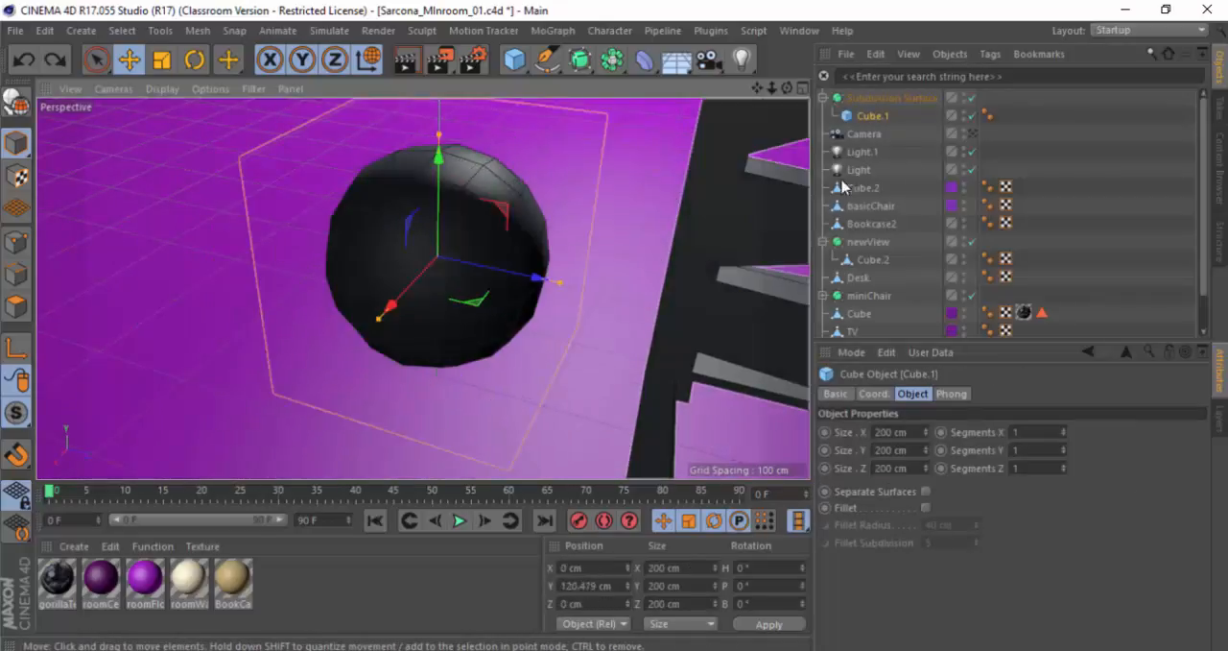
left_click(879, 99, "ctrl")
key("Delete")
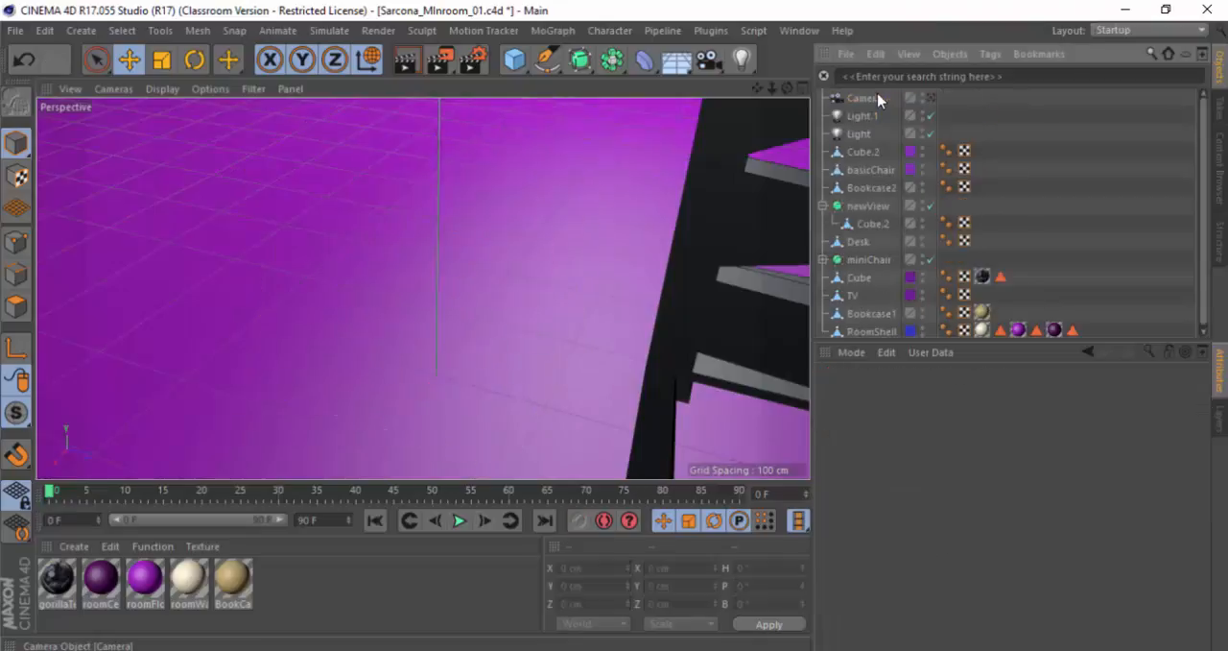
Step: Add a cube and duplicate it along a square to about Z -308 cm, X -408/Z -308 cm and X -408/Z -42 cm
left_click(516, 62)
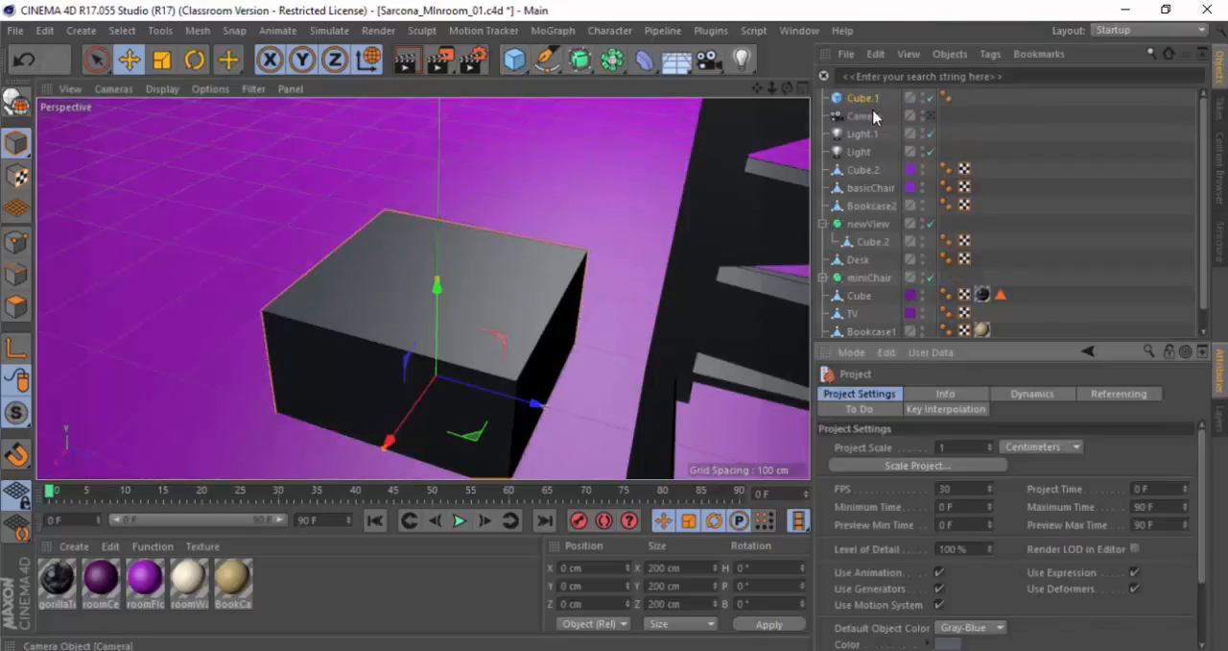
left_click_drag(537, 405, 213, 319, "ctrl")
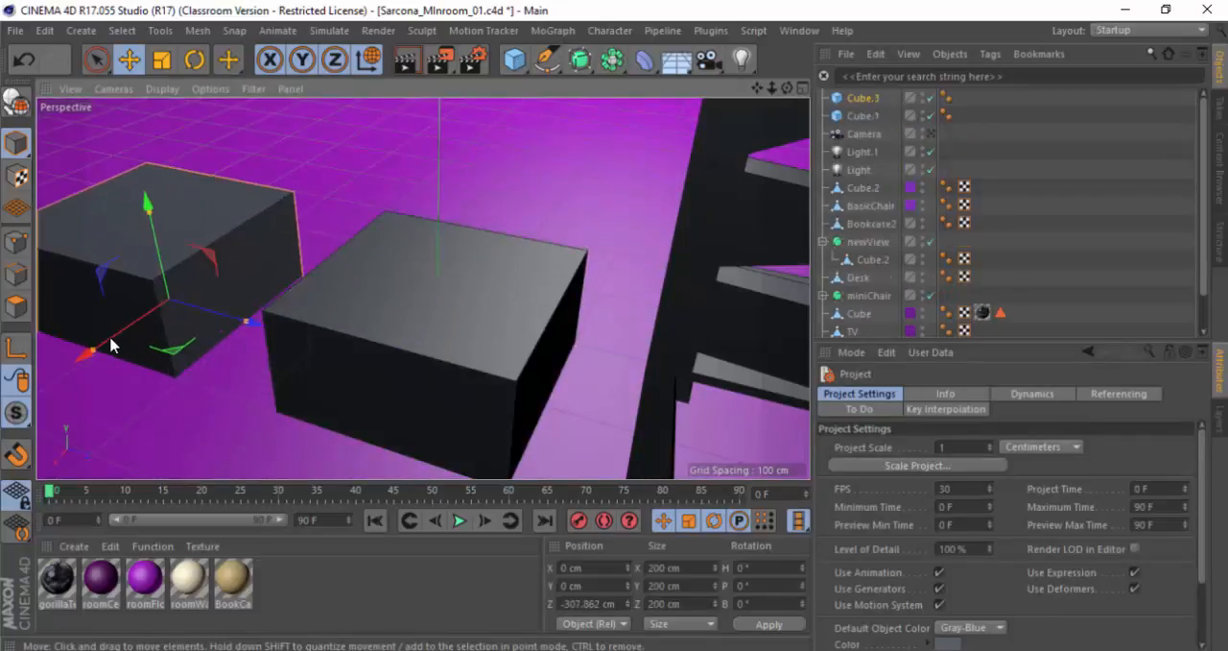
left_click_drag(110, 341, 358, 263, "ctrl")
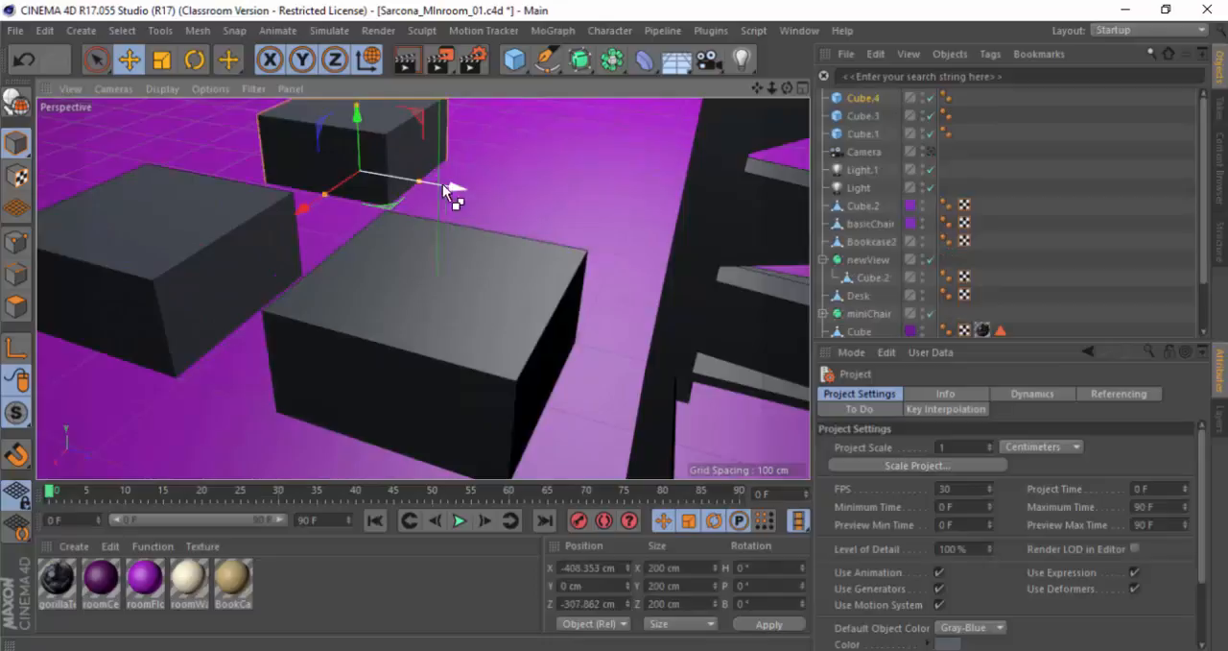
left_click_drag(452, 191, 631, 221, "ctrl")
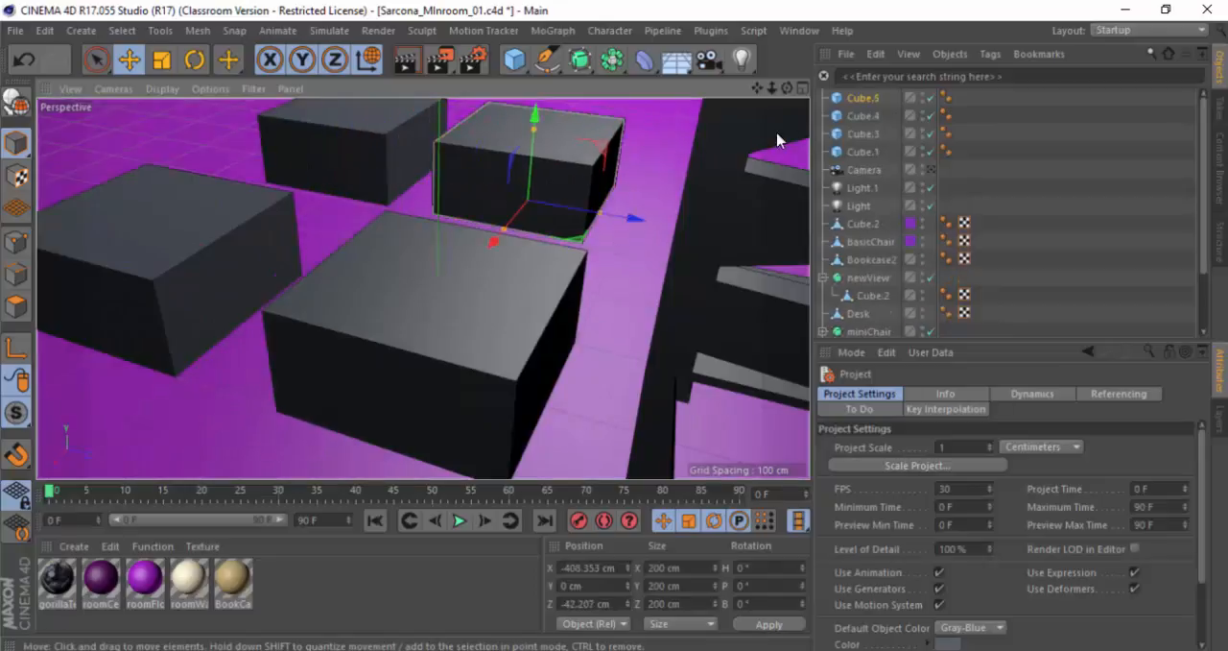
Step: Nest the new cubes in a chain: Cube.3 under Cube.1, Cube.4 under Cube.3, and Cube.5 under Cube.4
left_click(862, 152)
left_click_drag(861, 141, 896, 149)
left_click(880, 153)
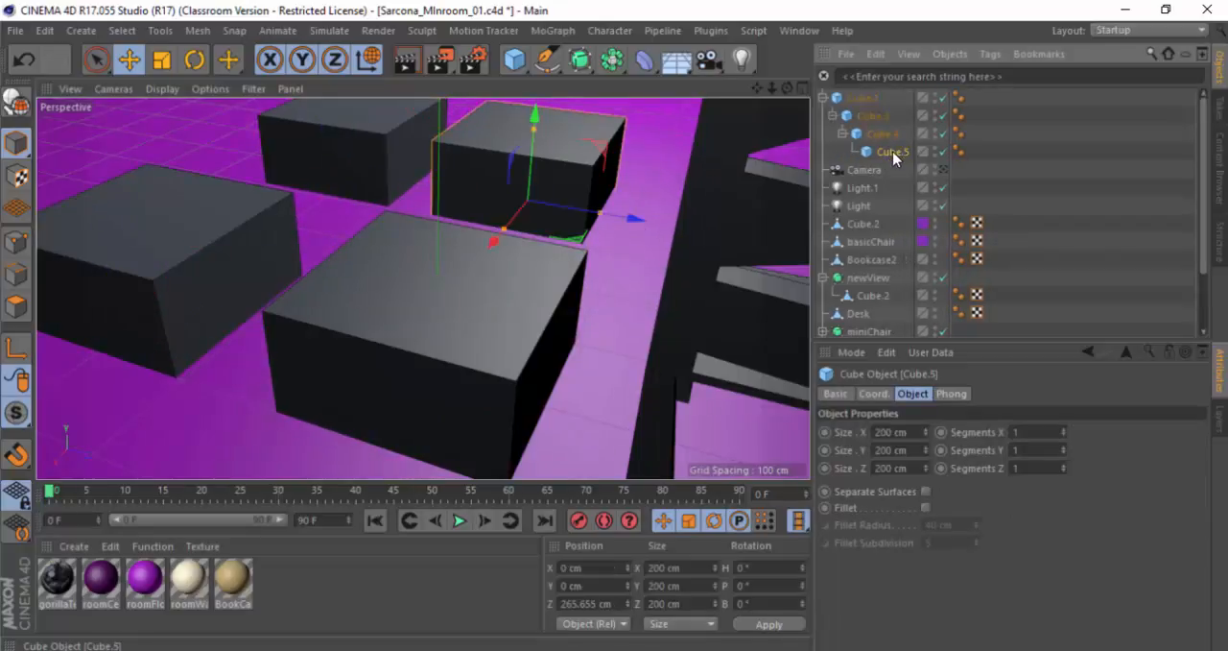
Step: Try moving Cube.1 with all its nested cubes across the floor and undo the move
left_click(875, 99)
scroll(652, 189, "down", 5)
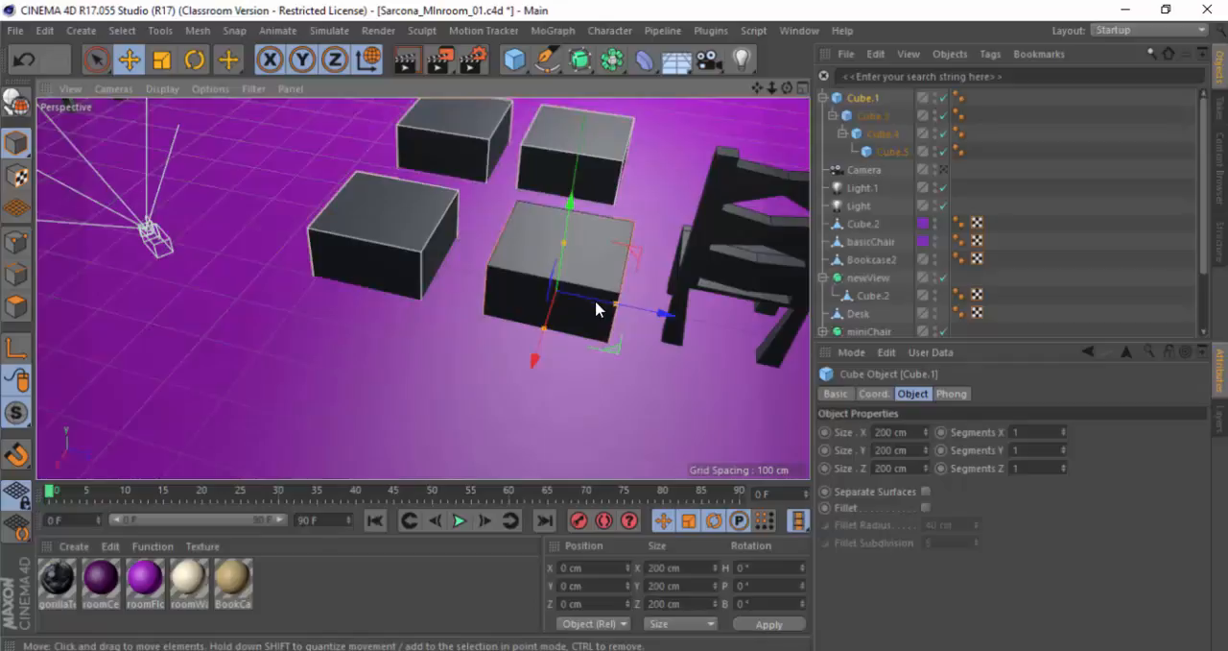
left_click_drag(611, 359, 625, 282)
key("ctrl+z")
Step: Try moving Cube.3 with its nested cubes across the floor and undo the move
left_click(884, 117)
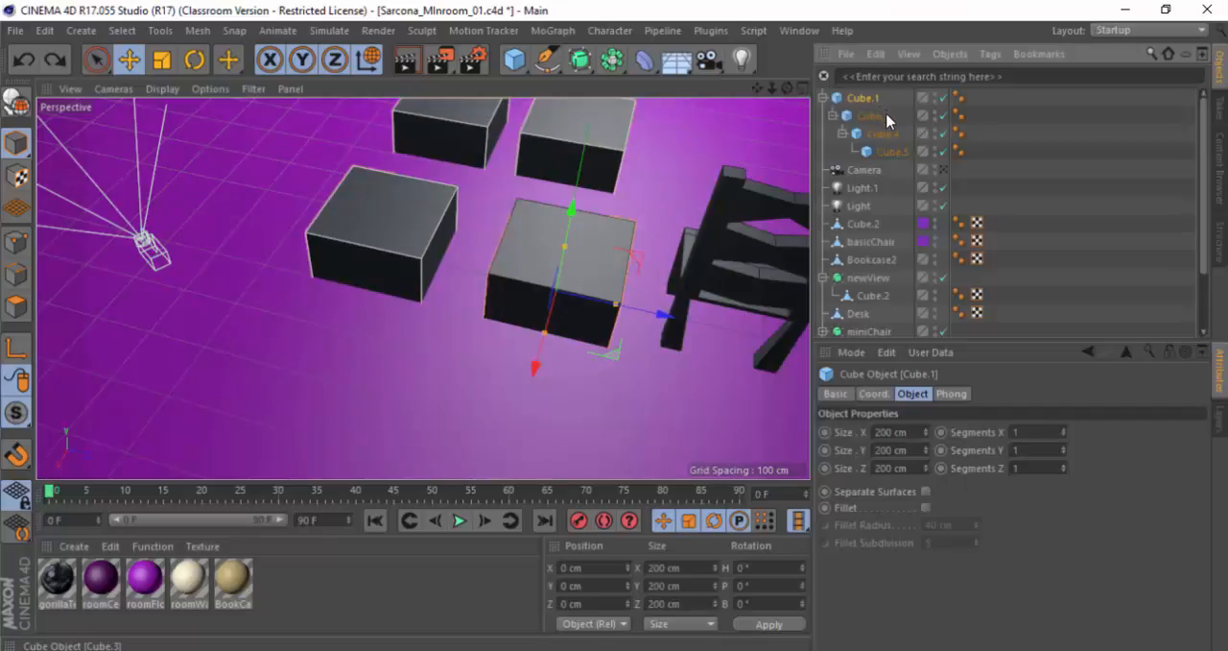
left_click_drag(422, 319, 384, 324)
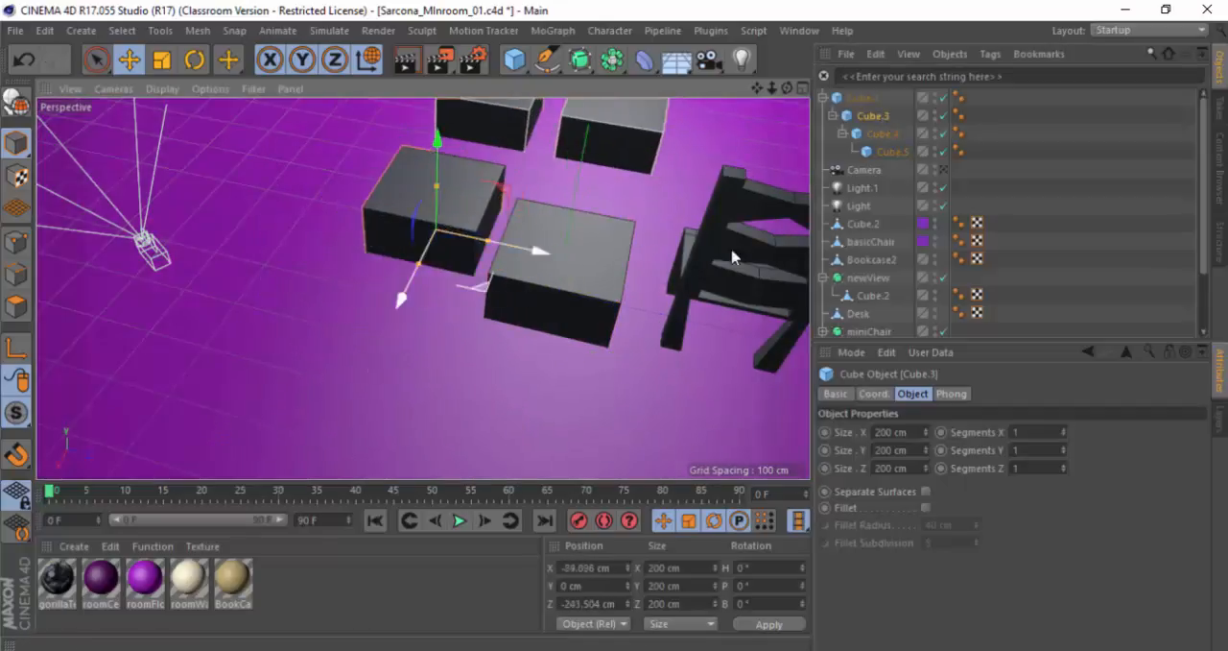
key("ctrl+z")
Step: Try moving Cube.4 with its child Cube.5 across the floor and undo the move
left_click(887, 135)
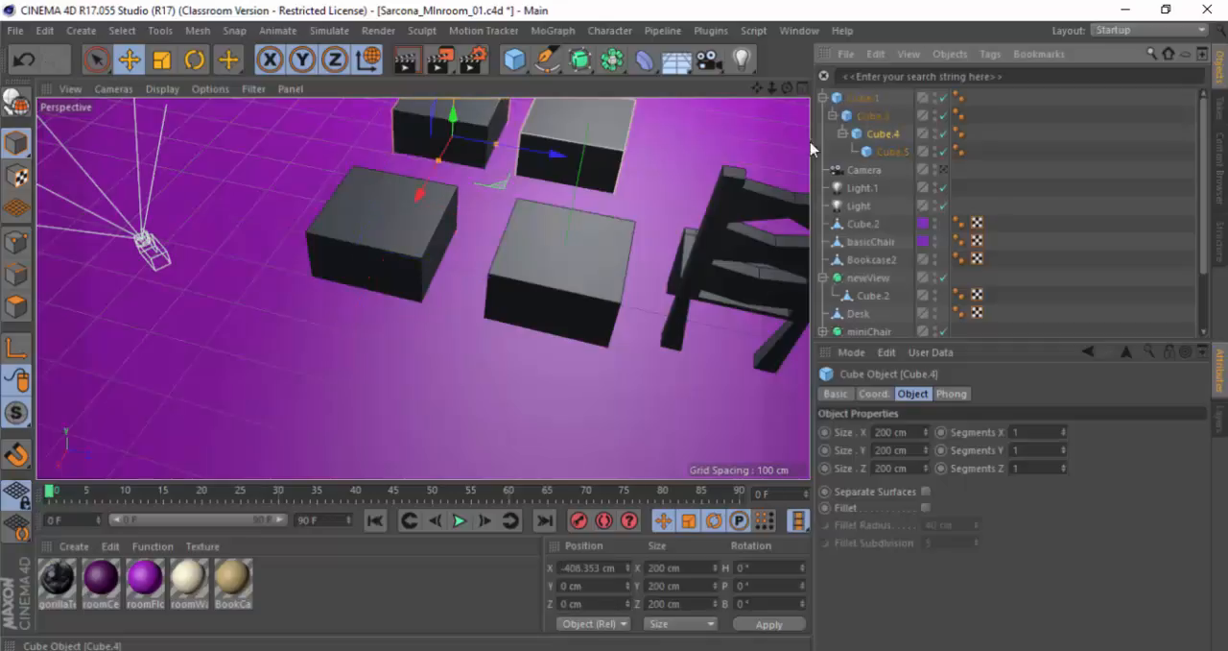
middle_click_drag(493, 178, 467, 258, "alt")
left_click_drag(475, 213, 504, 252)
key("ctrl+z")
Step: Try moving only Cube.5, the last cube in the nested chain, across the floor and undo the move
left_click(892, 152)
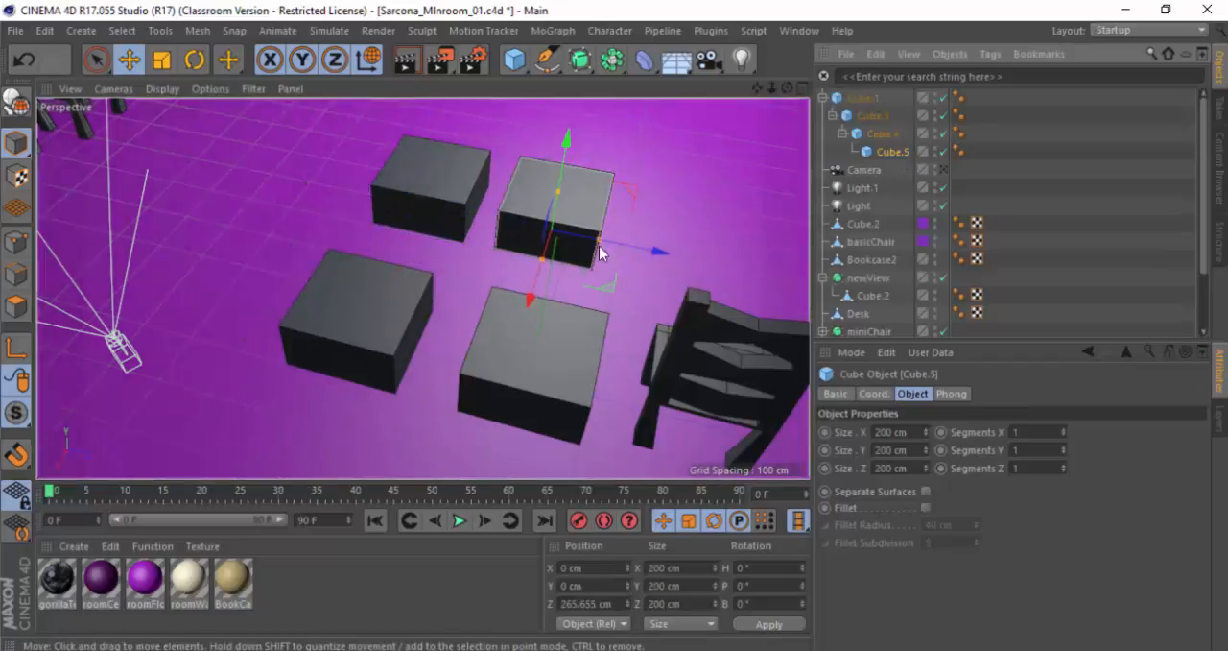
left_click_drag(607, 279, 654, 262)
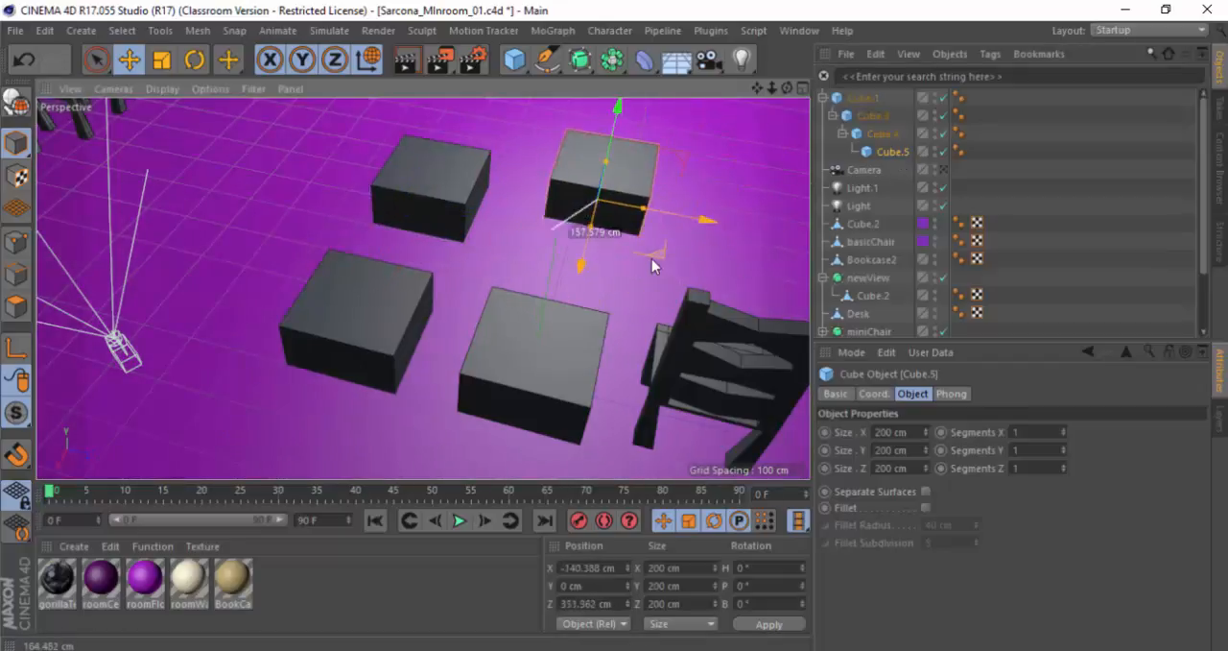
key("ctrl+z")
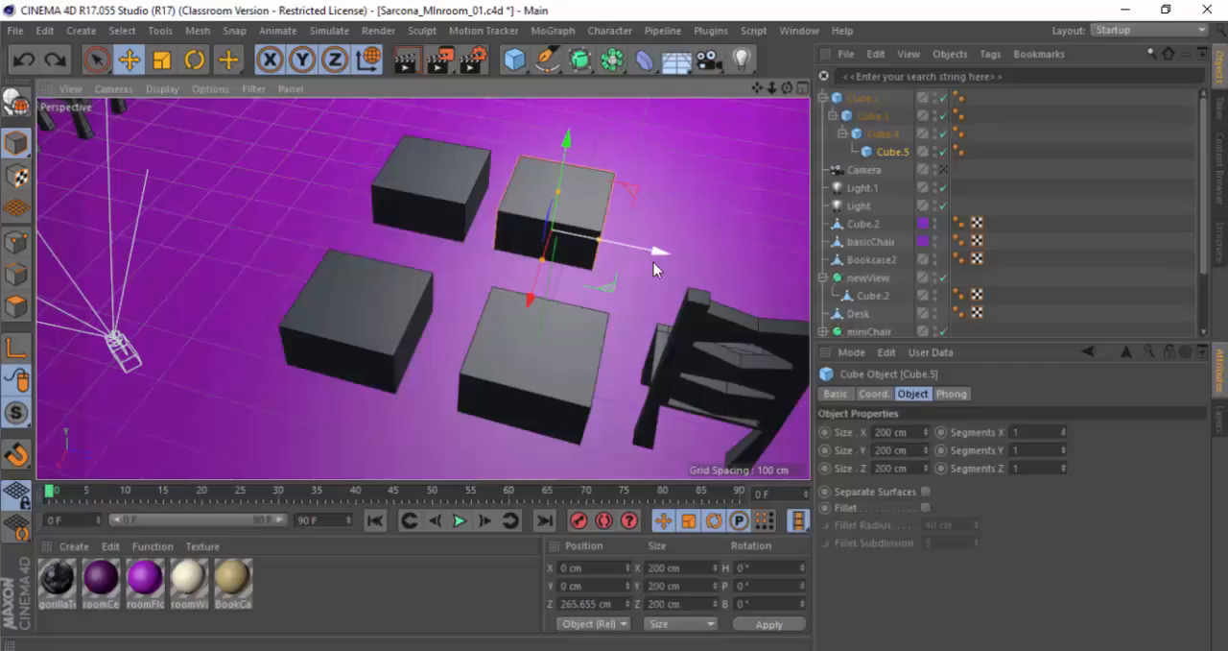
Step: Delete Cube.1 together with its nested cubes and add a single new cube to the scene
left_click(877, 98, "shift")
key("Delete")
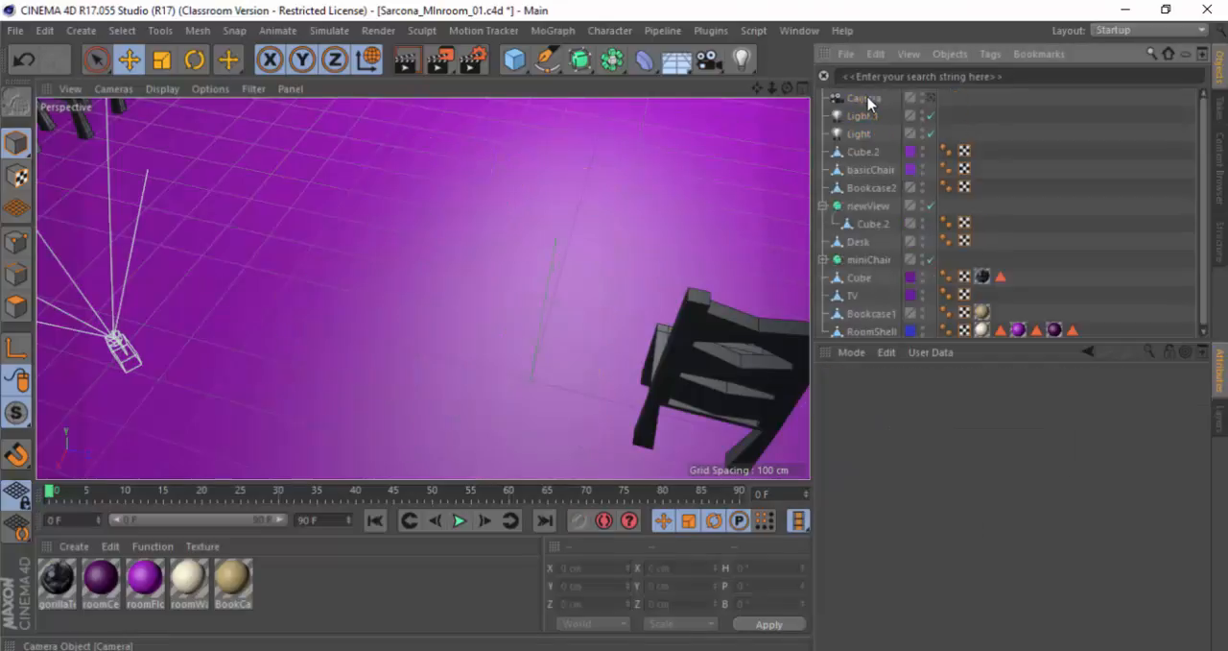
left_click(518, 62)
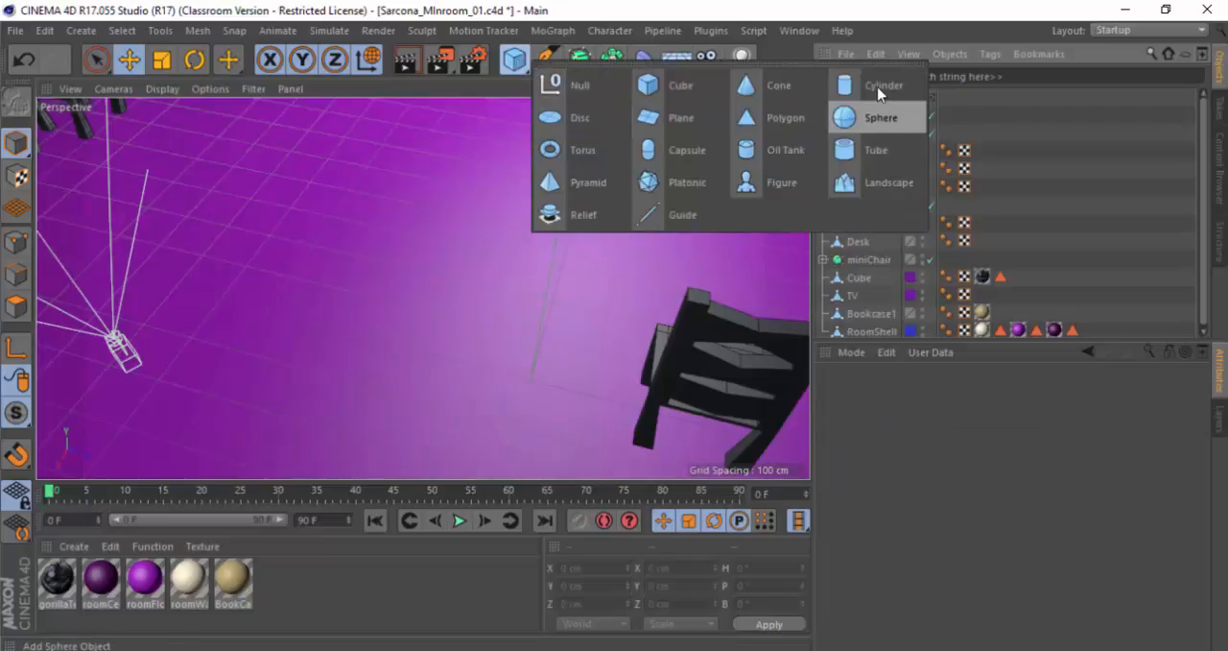
left_click(675, 85)
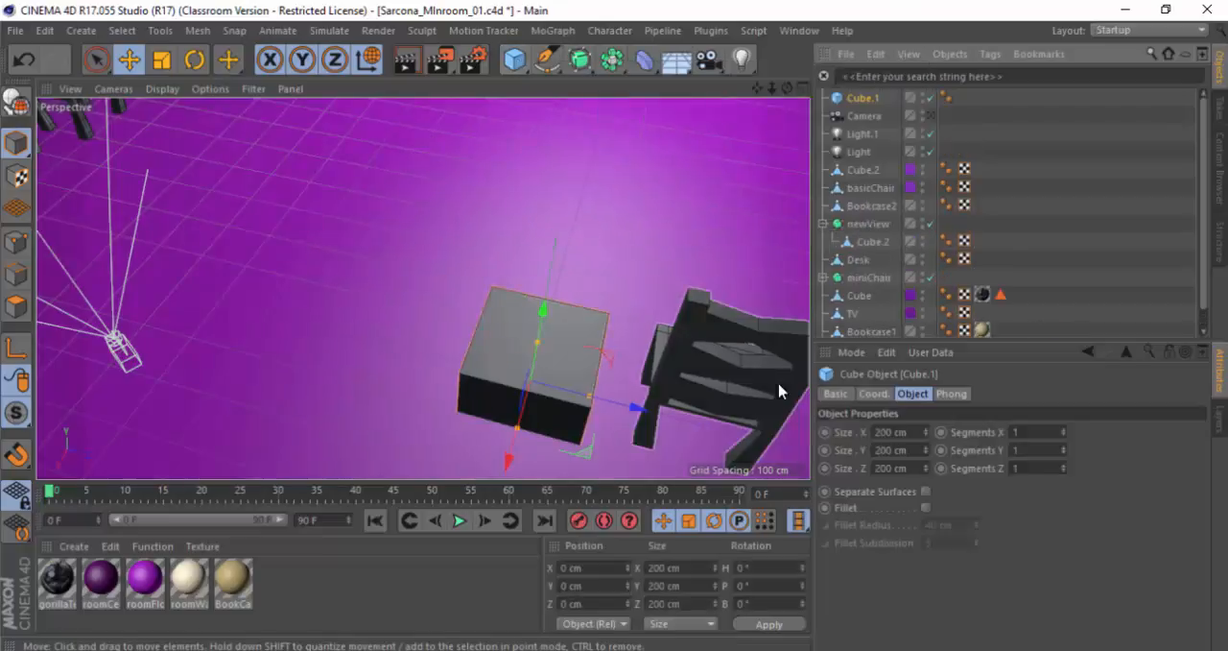
Step: Set the new cube's Y segments to 66 and raise it to a Y position of about 299 cm
left_click(1062, 451)
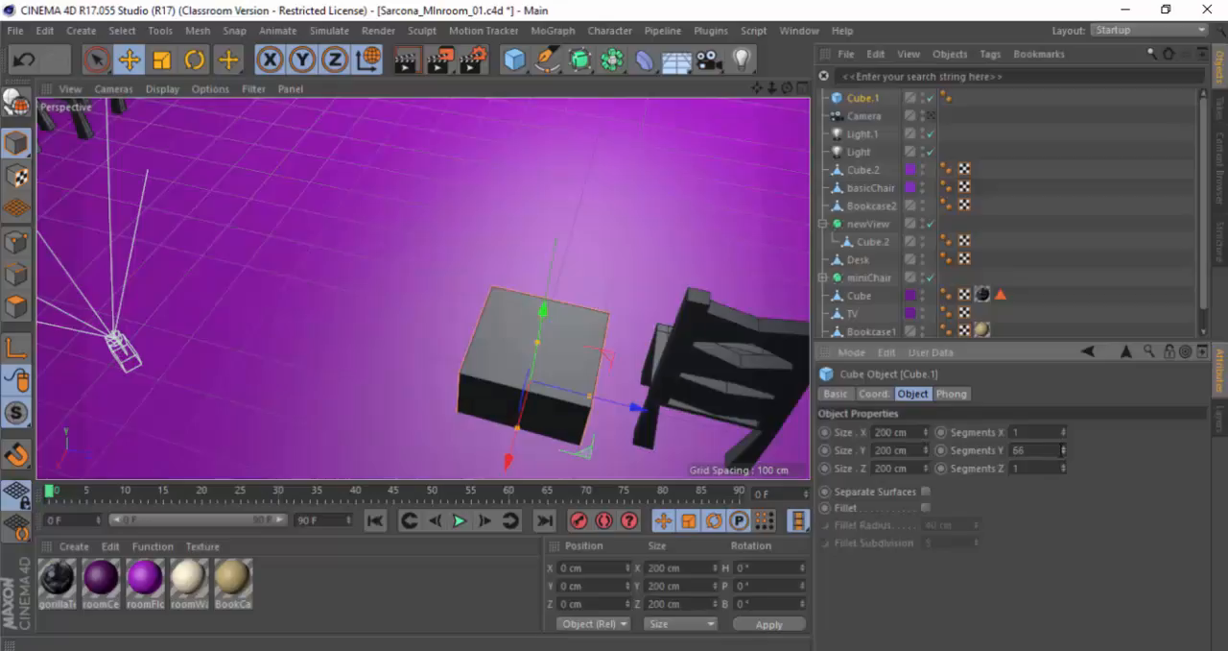
left_click_drag(531, 339, 556, 115, "alt")
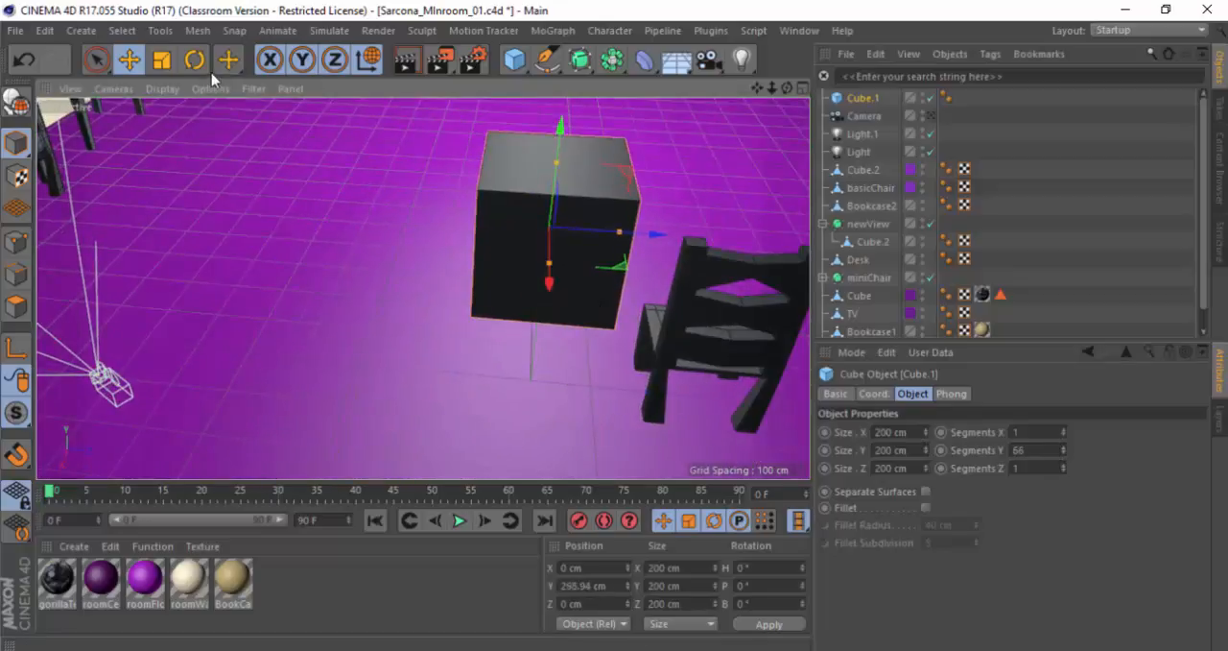
Step: Narrow the cube into a tall post about 37 cm in X and 25 cm in Z
left_click(167, 90)
left_click_drag(463, 250, 603, 159, "alt")
scroll(623, 192, "up", 5)
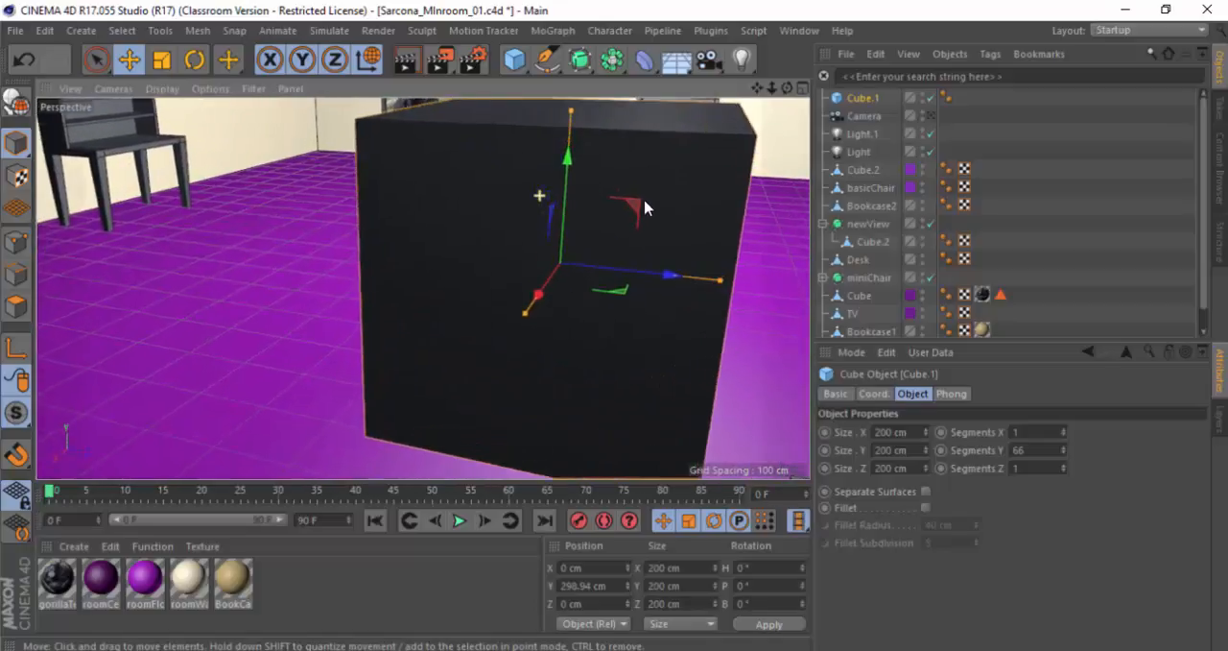
scroll(634, 221, "down", 5)
left_click_drag(627, 233, 546, 236)
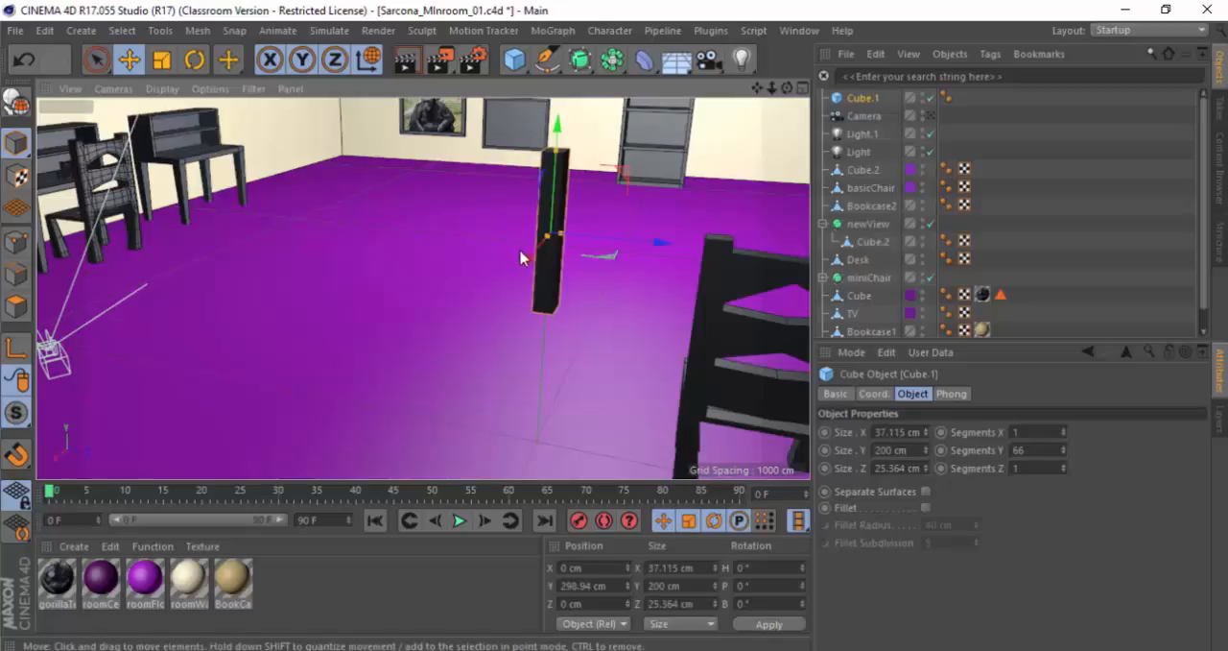
middle_click_drag(519, 250, 442, 291, "alt")
key("s")
left_click_drag(466, 299, 516, 308, "alt")
Step: Try adding a Subdivision Surface as the parent of the post-shaped cube and undo it
left_click(590, 60, "alt")
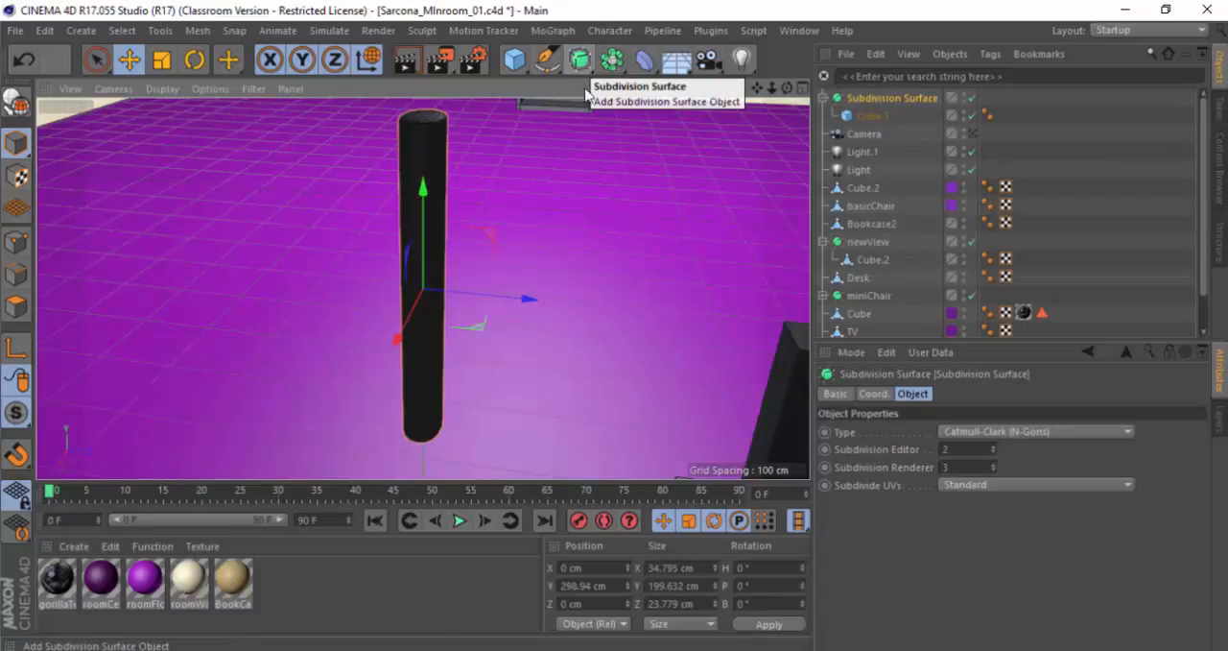
left_click_drag(461, 164, 382, 235, "alt")
key("ctrl+z")
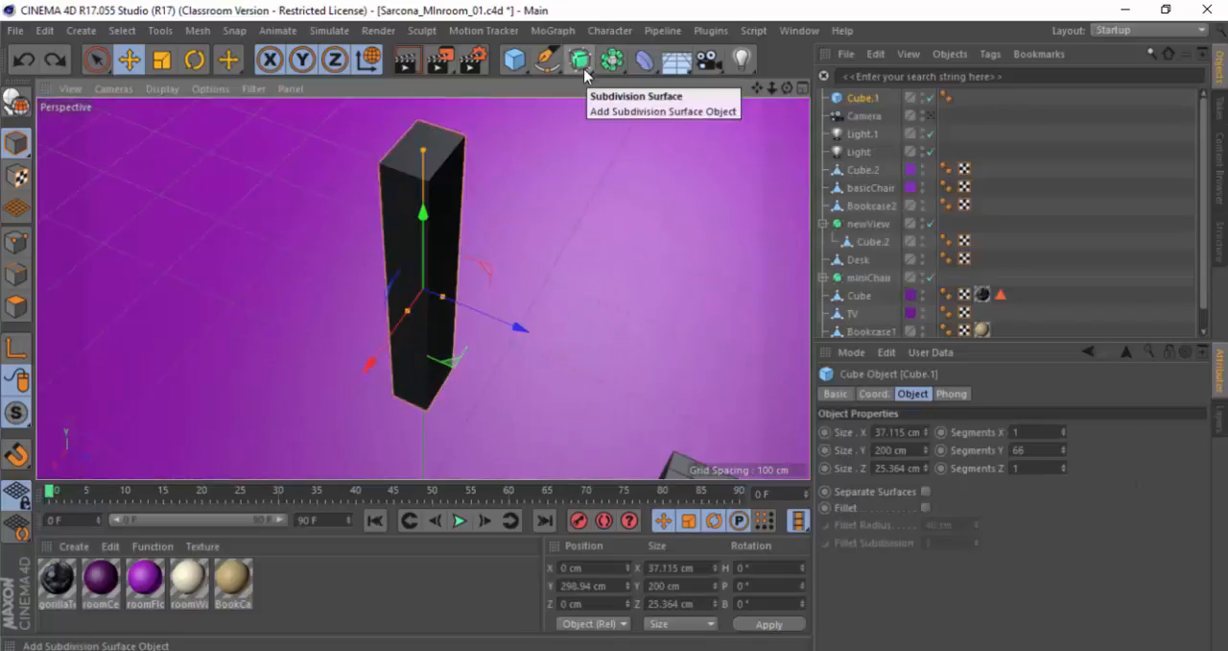
Step: Add a Bend deformer as a child of the post-shaped cube and set its strength to 148°
key("alt+Tab")
key("alt+Tab")
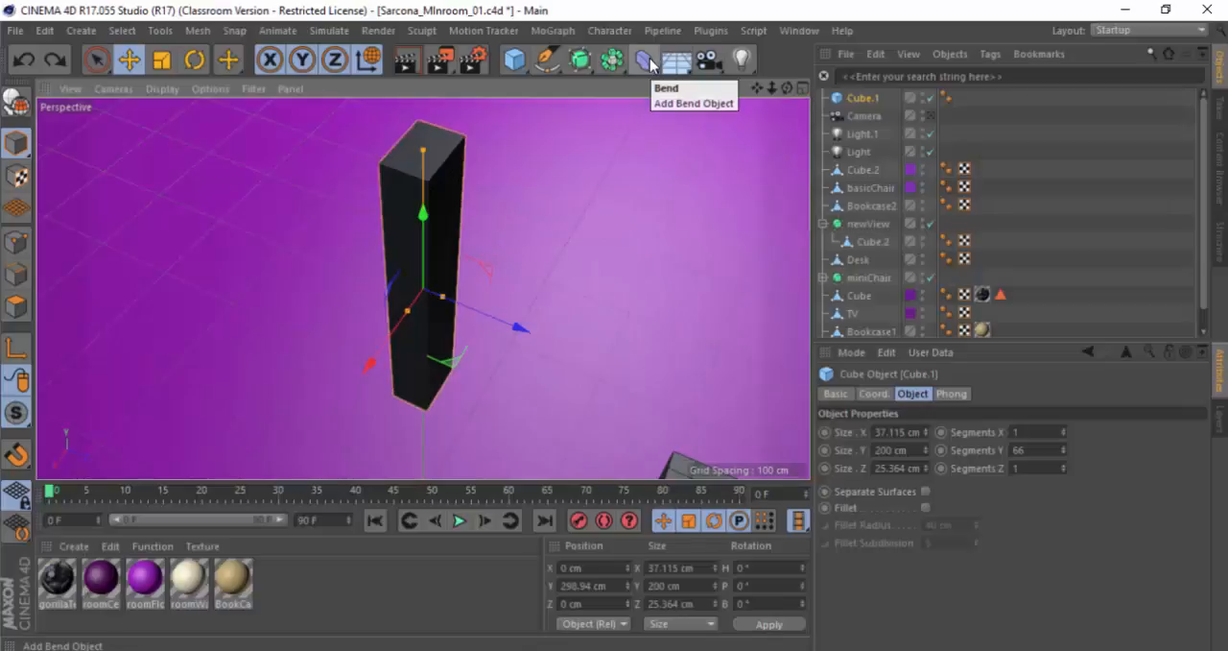
left_click(653, 66, "shift")
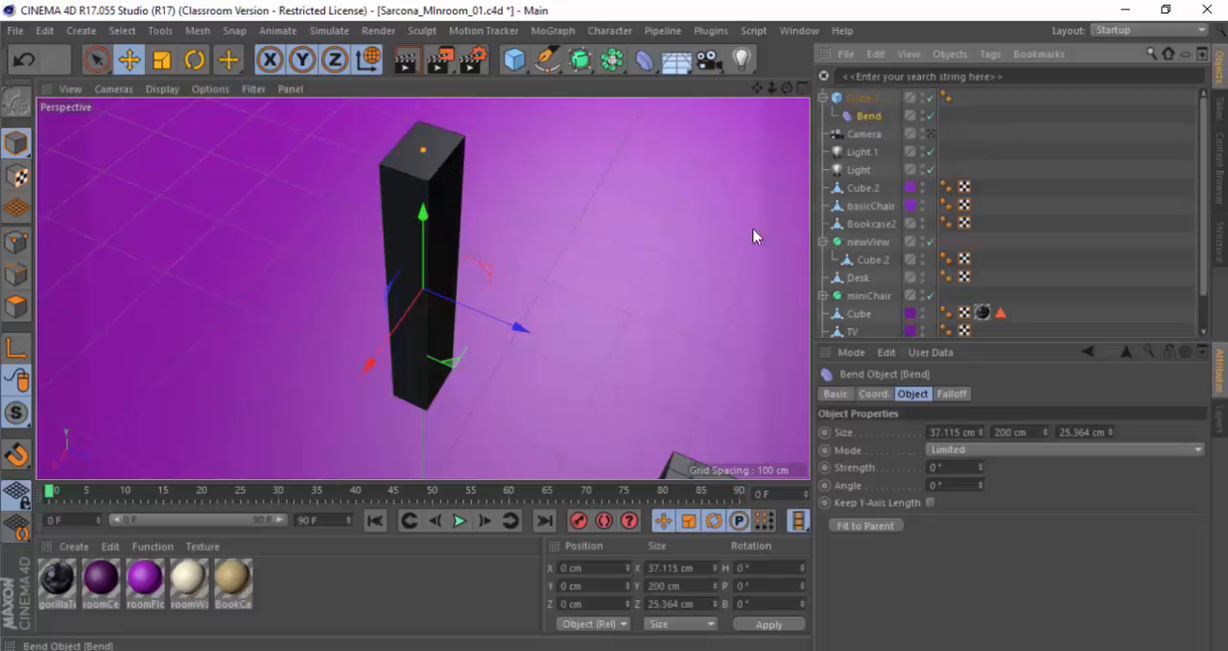
left_click_drag(541, 246, 523, 225, "alt")
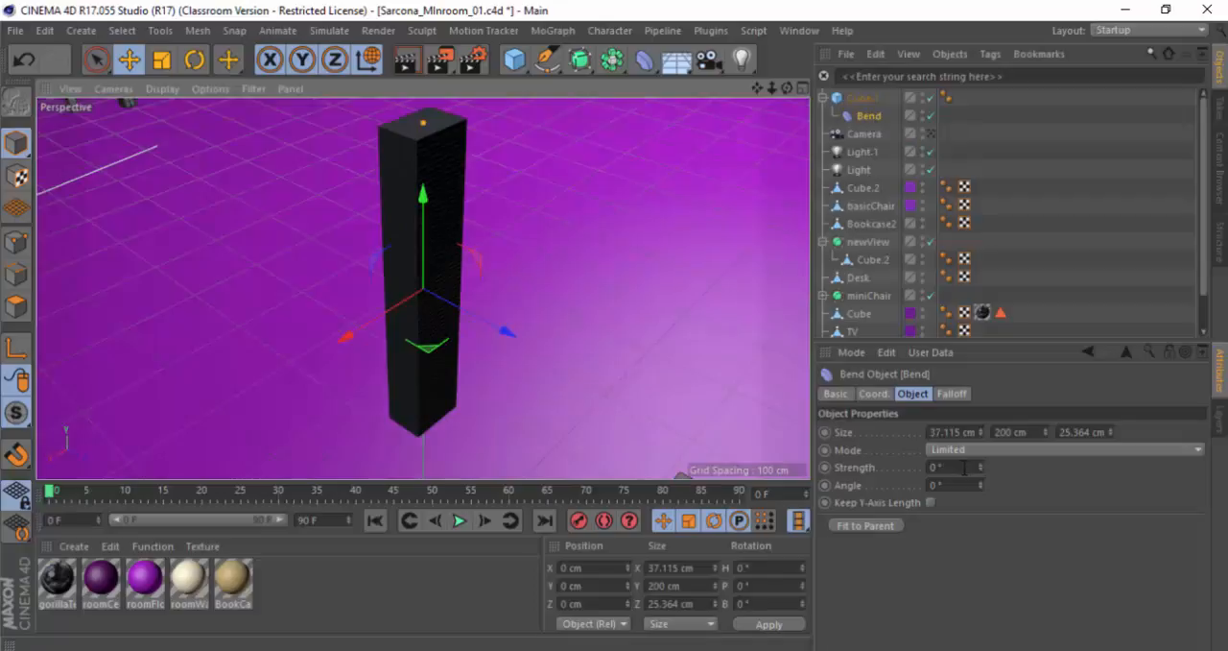
left_click_drag(979, 467, 1070, 467)
left_click_drag(623, 334, 470, 283, "alt")
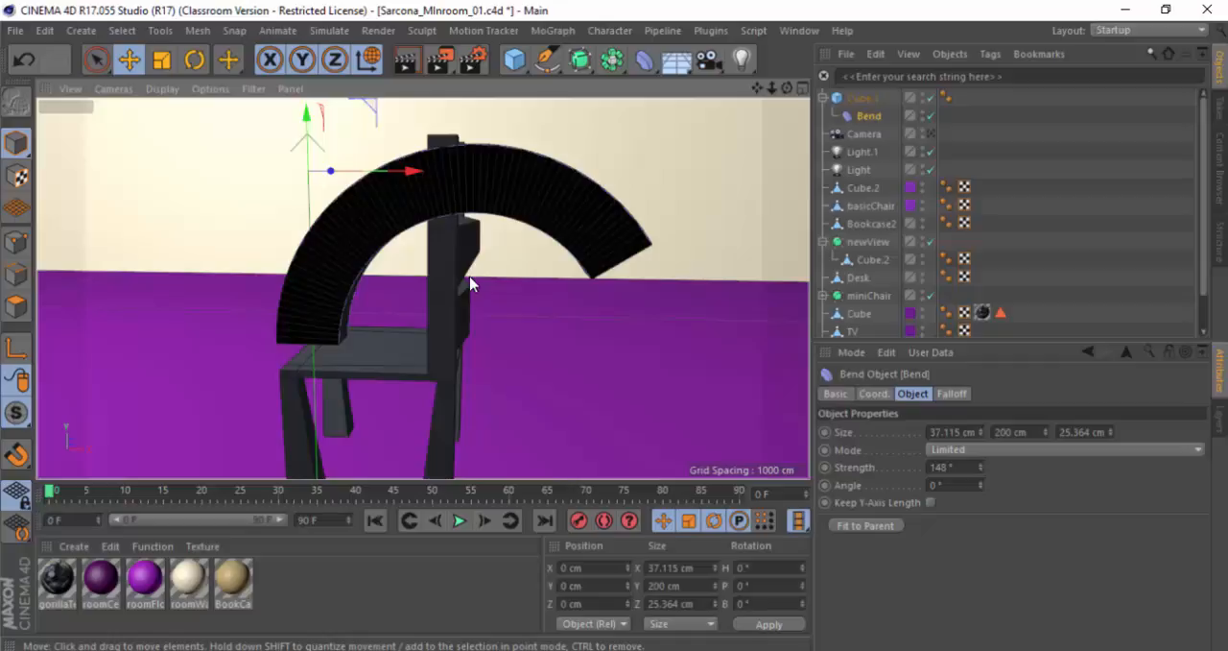
Step: Switch to the hotkey PDF in Acrobat, highlight the parent and child creation shortcuts, and return to Cinema 4D to review the Bend hierarchy
key("alt+Tab")
left_click(543, 380)
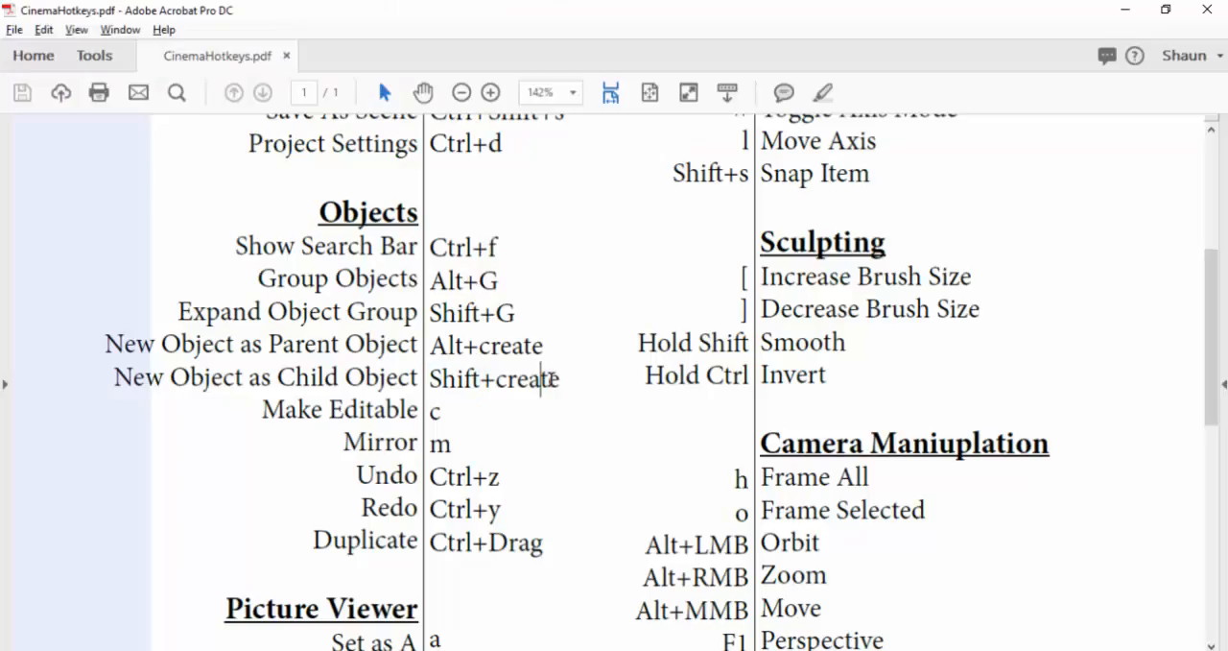
left_click_drag(562, 379, 446, 351)
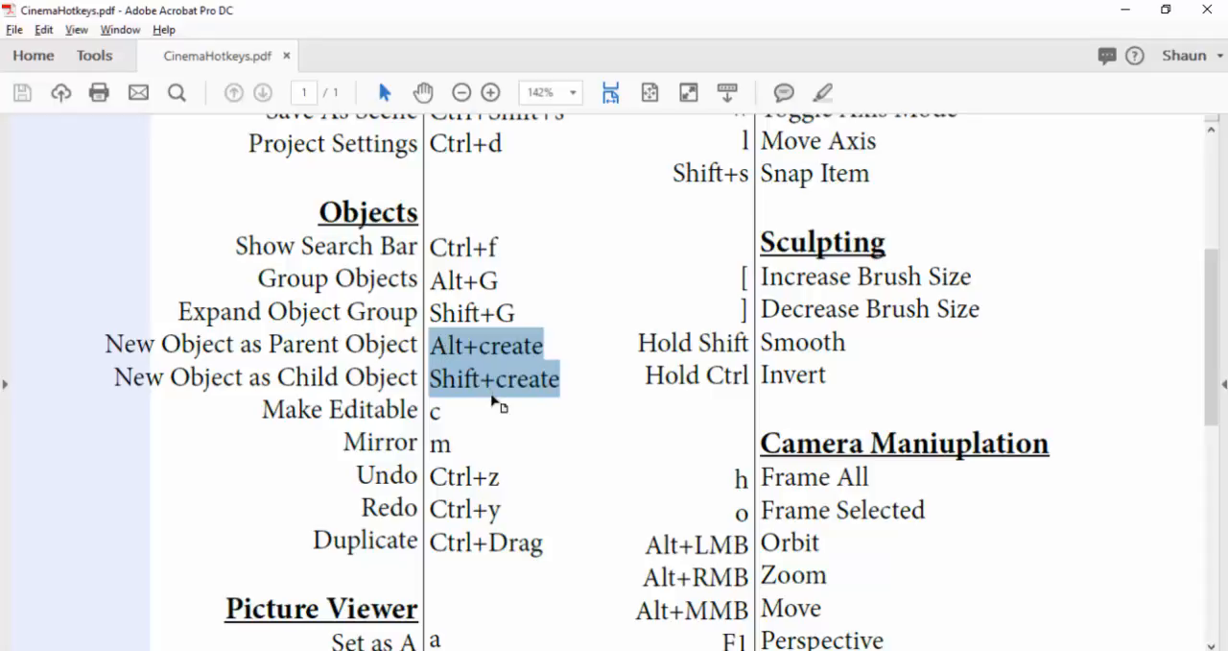
key("alt+Tab")
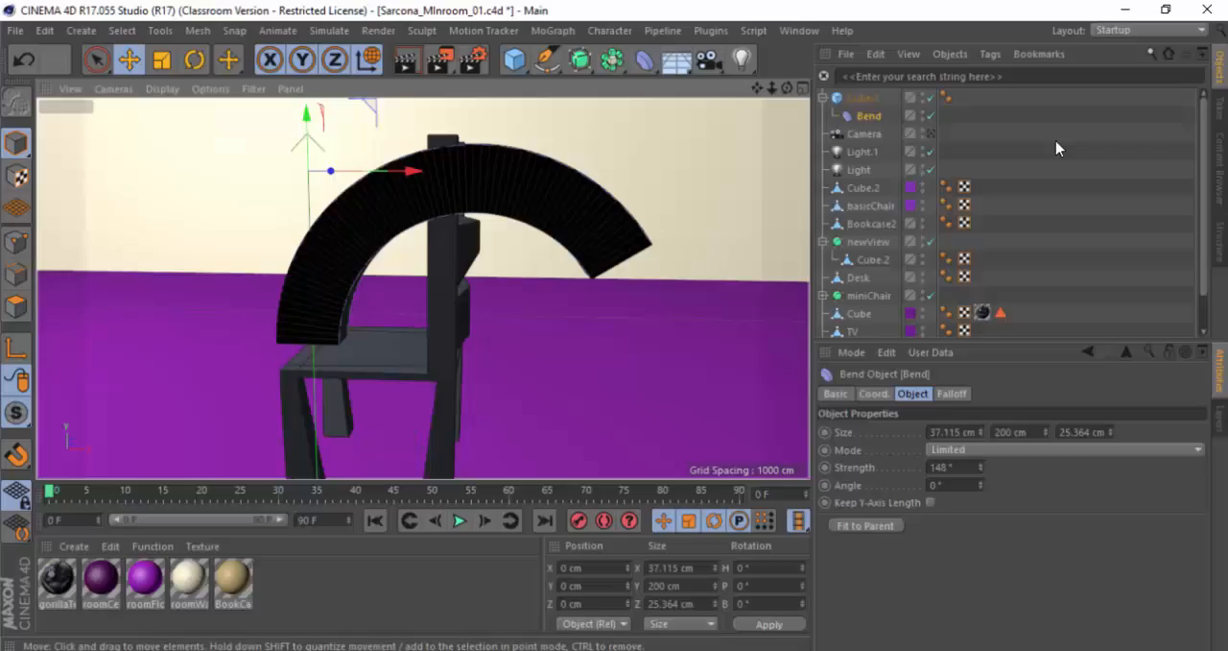
left_click_drag(875, 117, 869, 118)
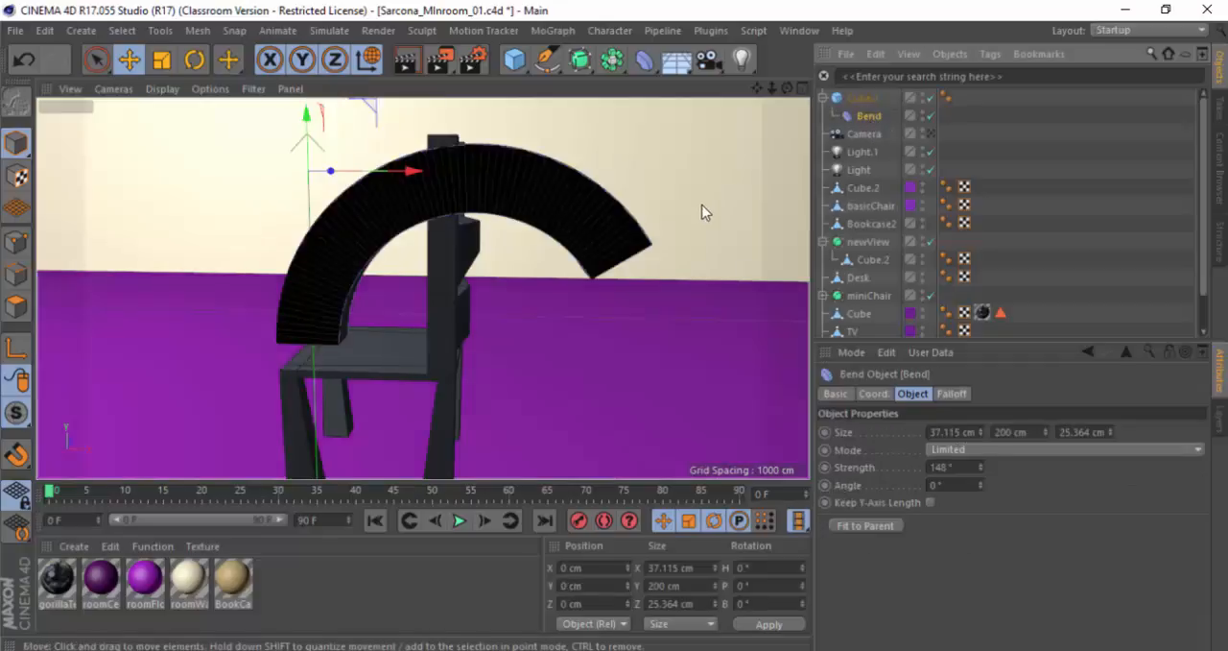
left_click_drag(655, 218, 600, 219, "alt")
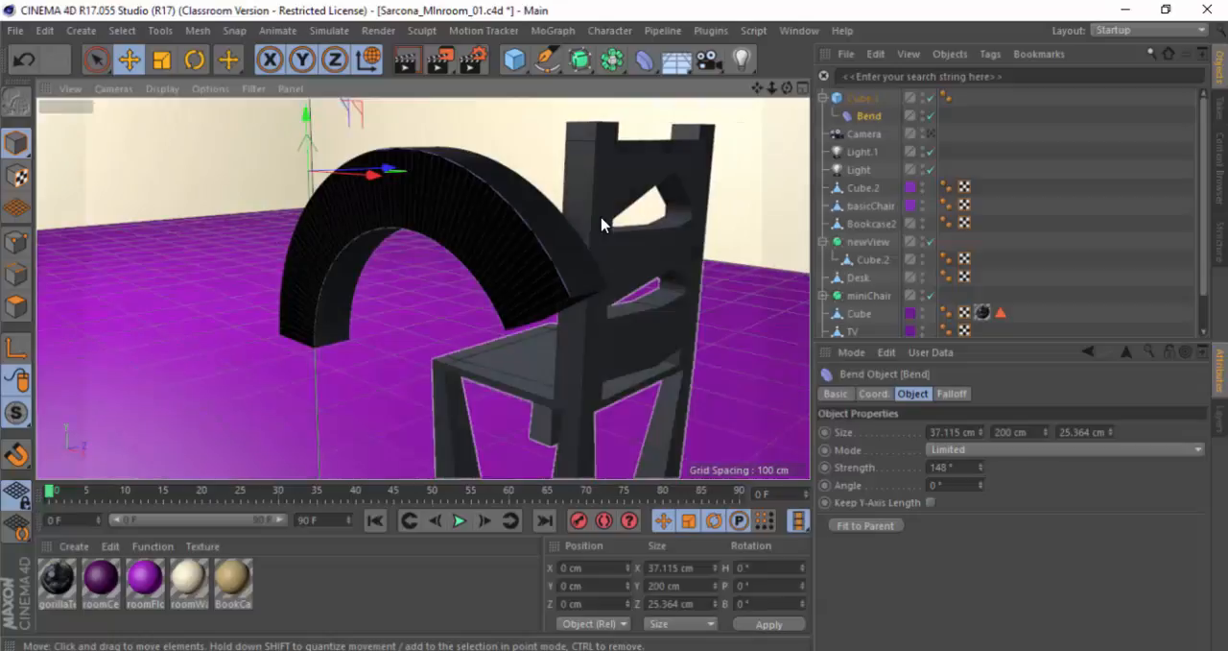
Step: Switch to the hotkey PDF in Acrobat and point out the Make Editable and Mirror shortcuts
key("alt+Tab")
left_click_drag(445, 410, 423, 409)
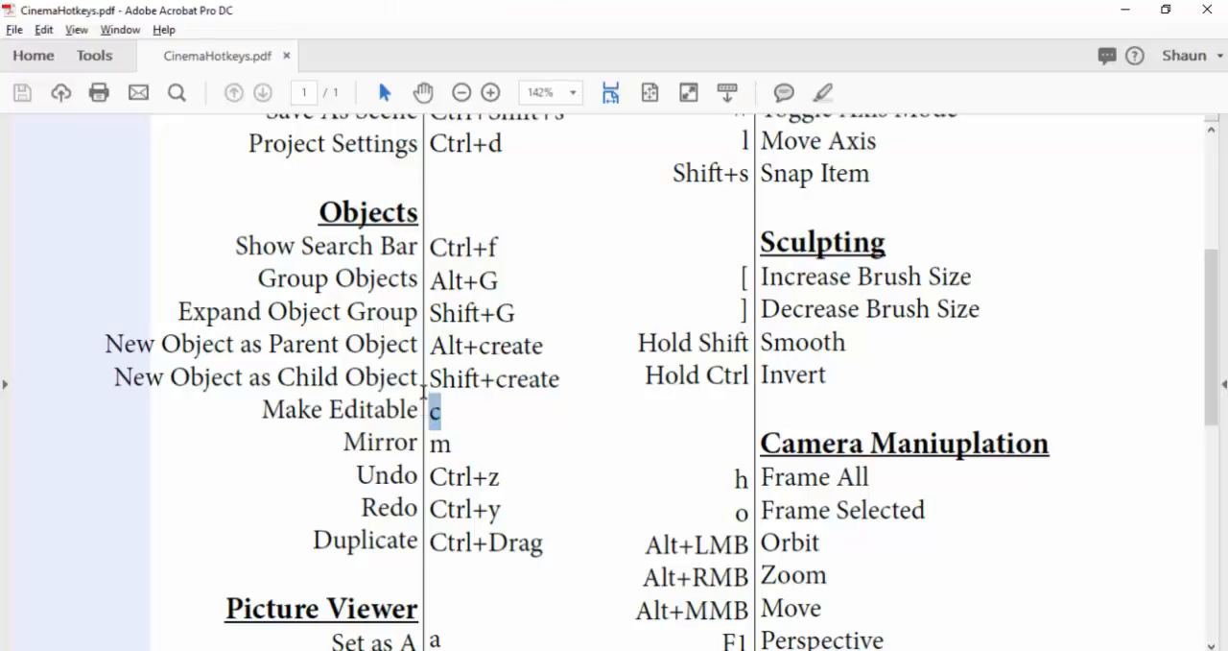
left_click_drag(451, 446, 403, 439)
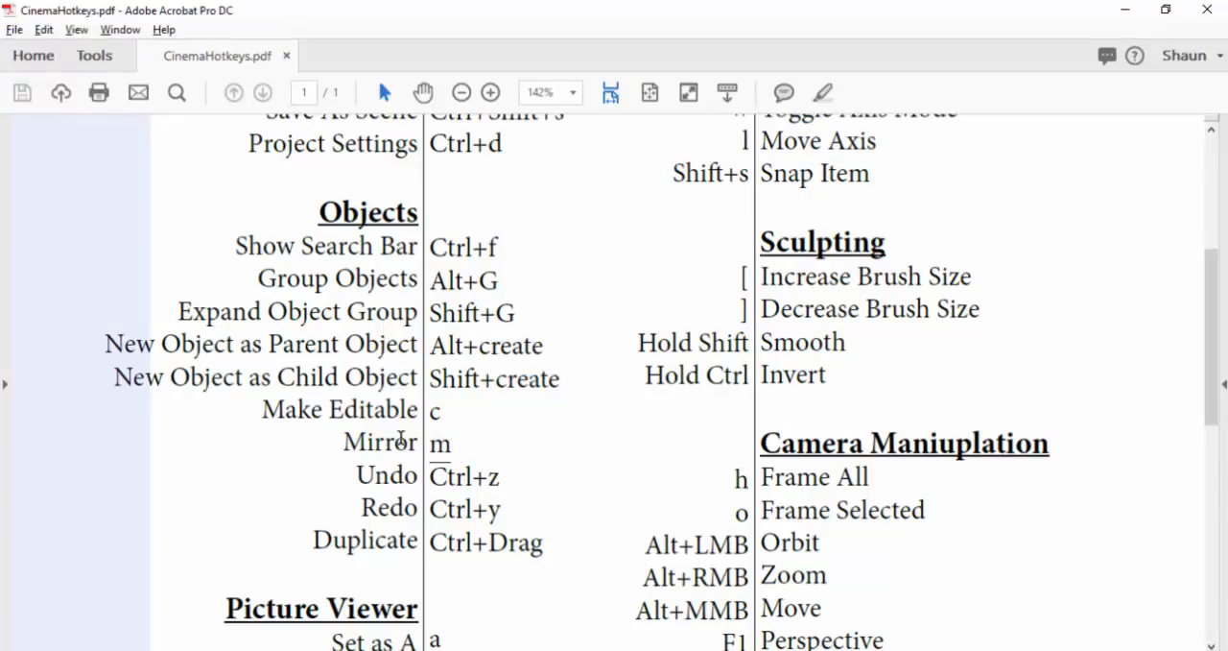
Step: Return to Cinema 4D, frame the basicChair object in the view, and switch it to point editing
key("alt+Tab")
left_click_drag(489, 288, 560, 291, "alt")
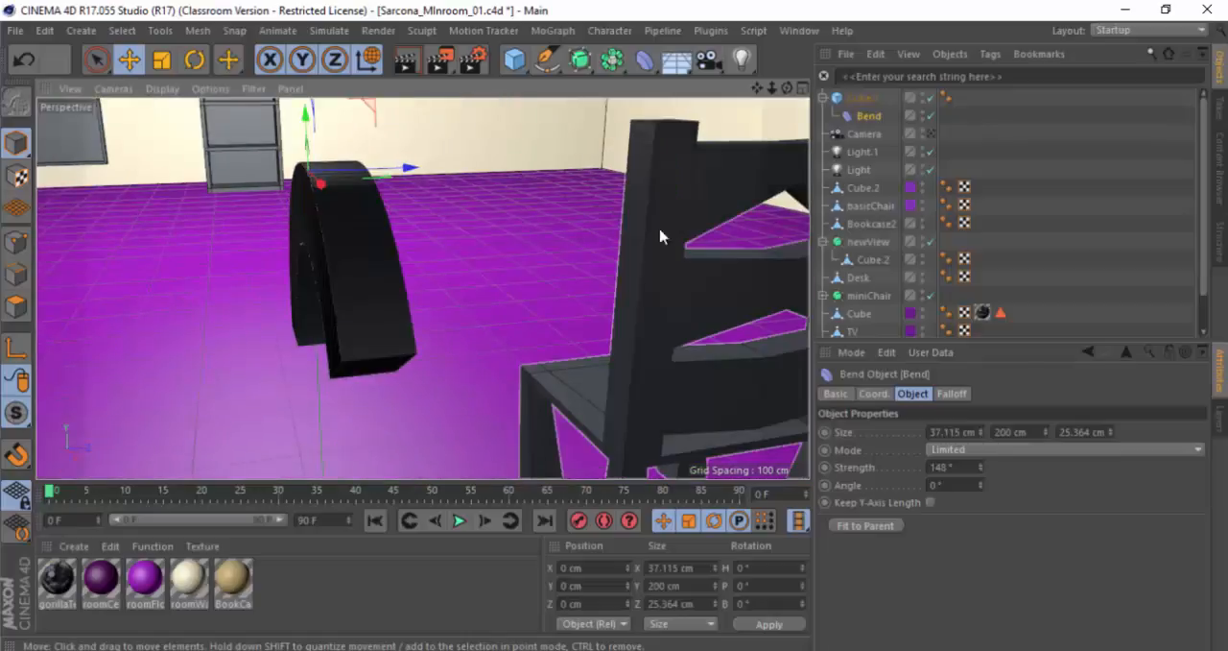
left_click(658, 236)
key("o")
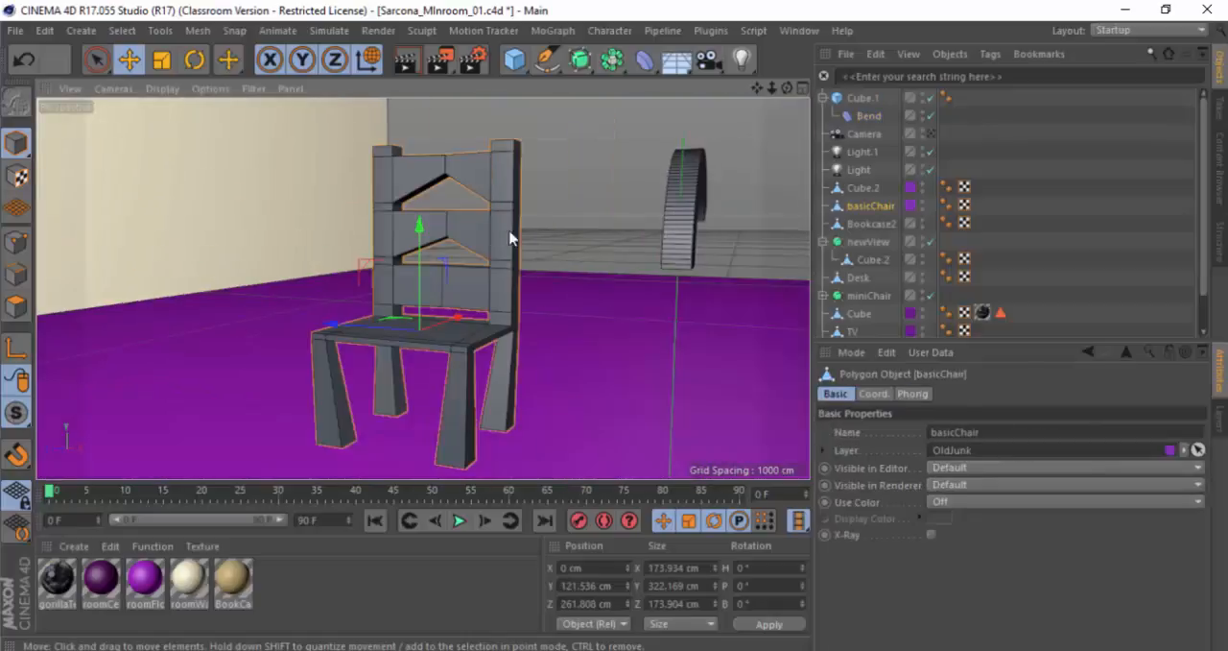
left_click_drag(509, 236, 521, 283, "alt")
left_click(16, 241)
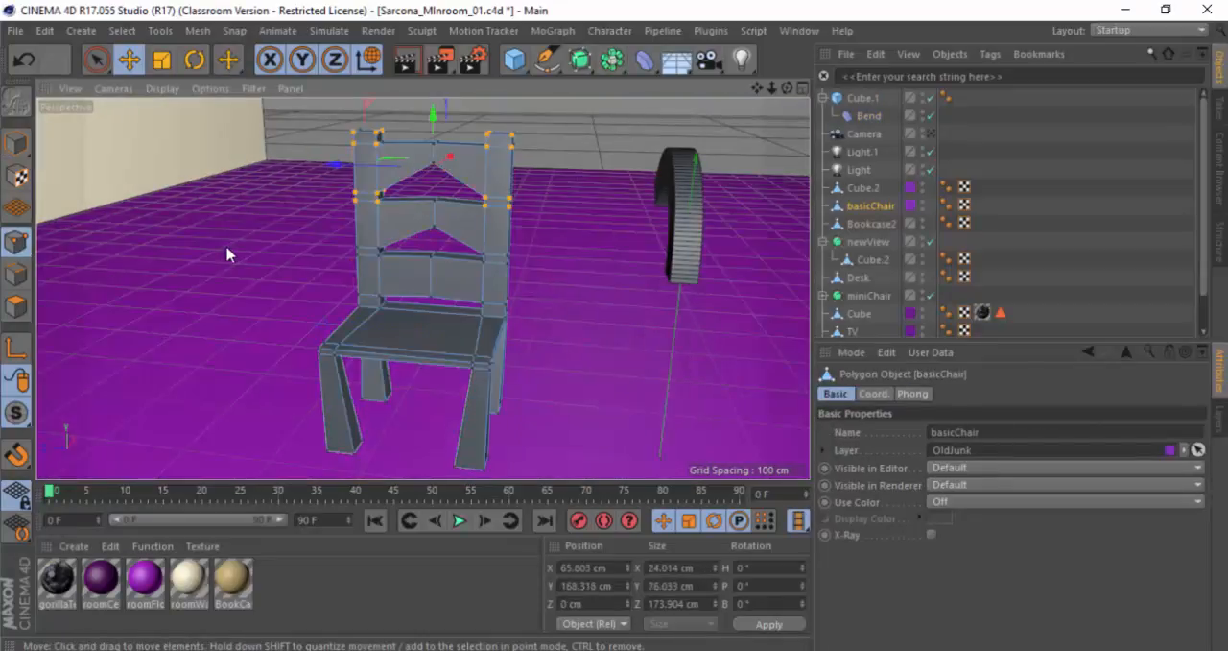
Step: Select the upper corner point of the chair's backrest and examine the list of M modelling shortcuts for Mirror
right_click(452, 198)
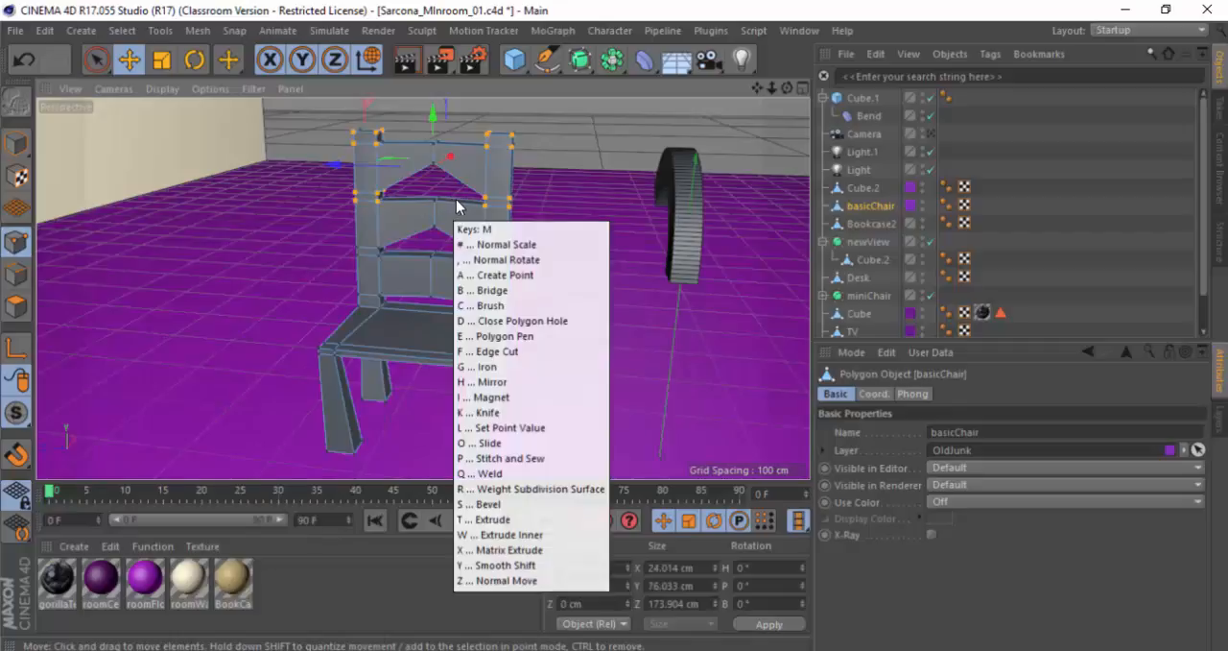
key("Escape")
left_click_drag(497, 200, 505, 153, "alt")
left_click(514, 139)
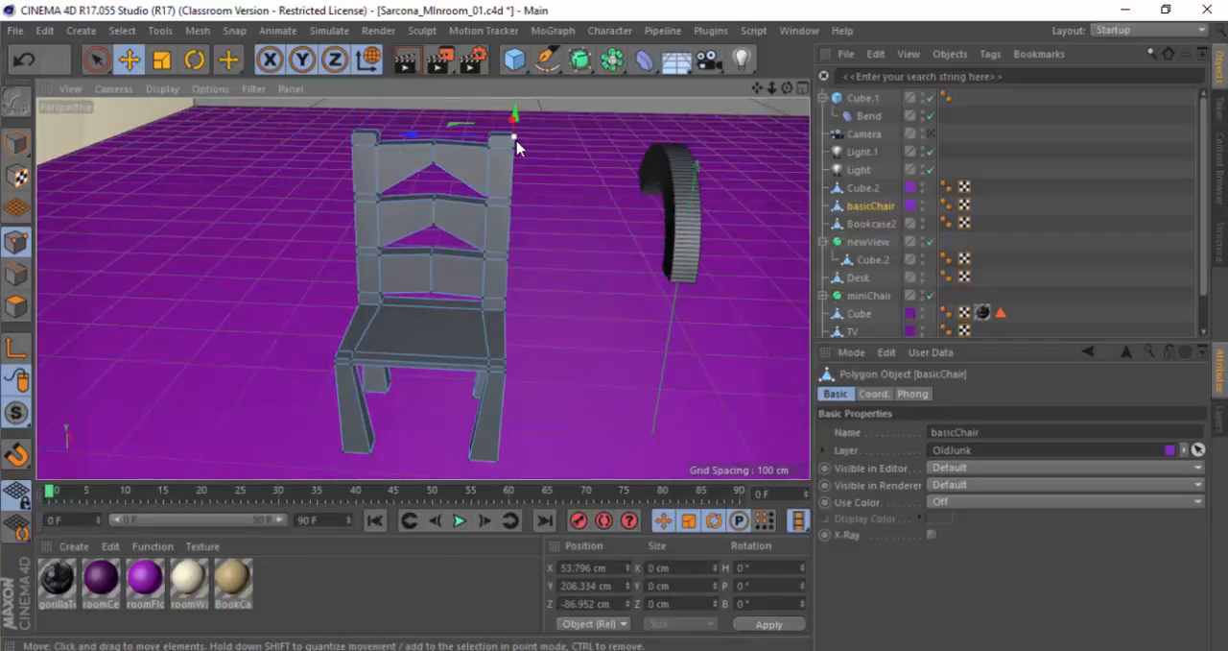
key("m")
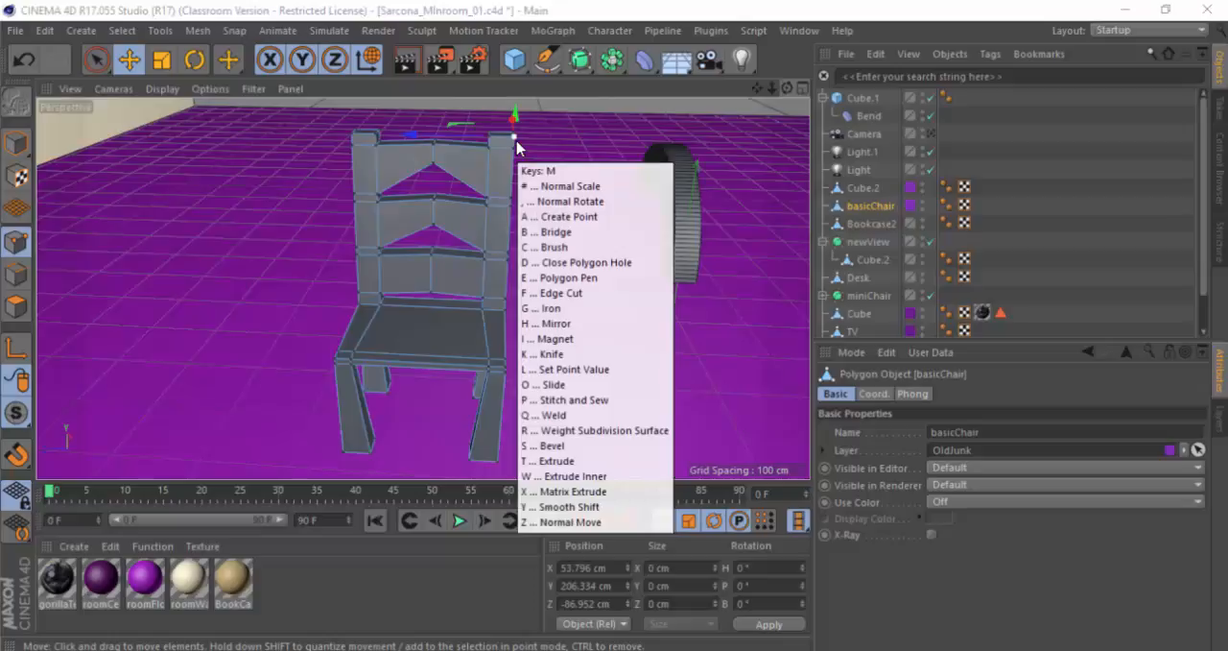
key("alt+Tab")
key("alt+Tab")
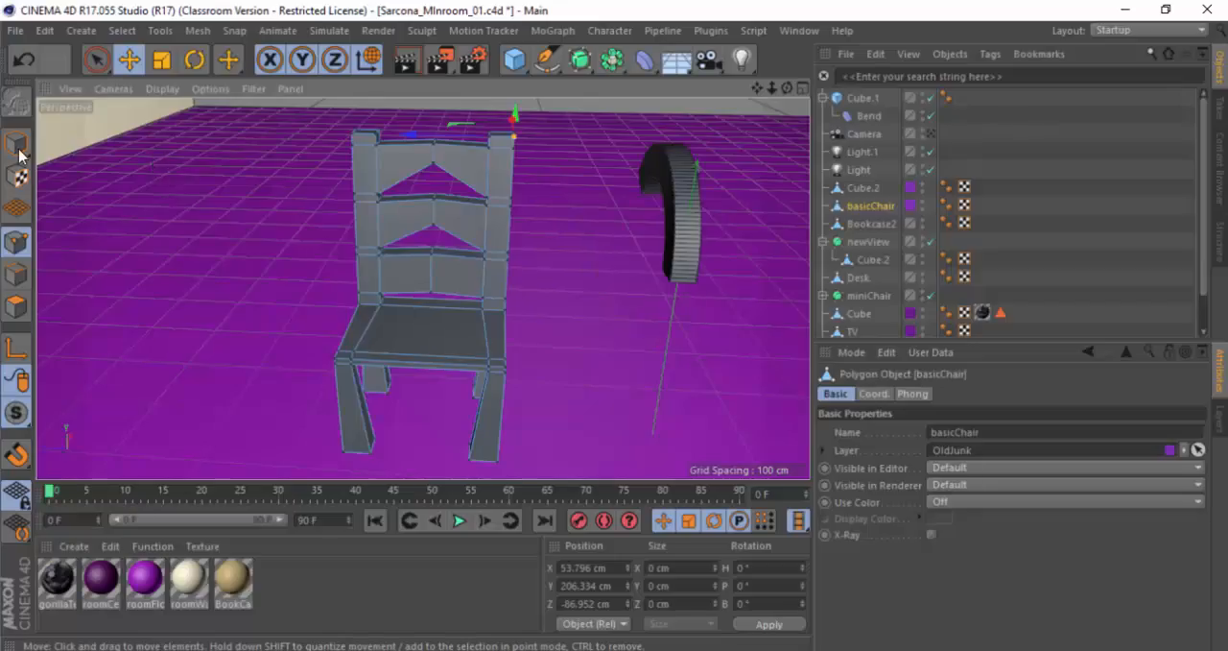
Step: Switch basicChair back to model mode, then try moving the whole chair sideways and undo the move
left_click(20, 144)
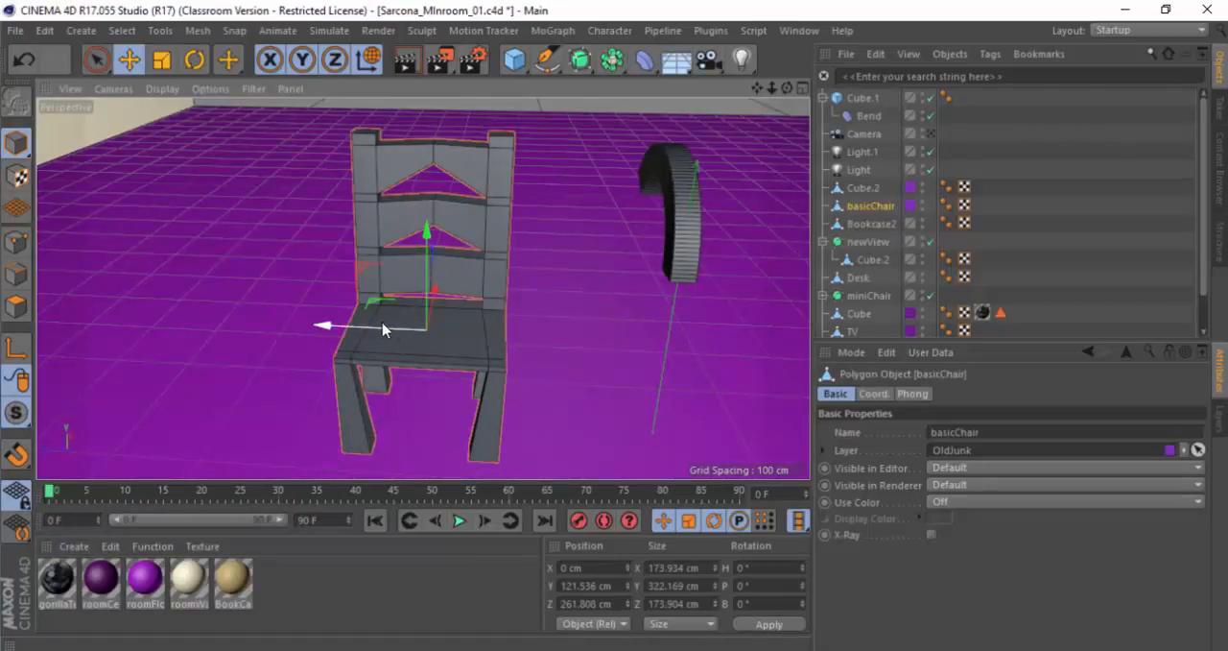
key("m")
left_click_drag(382, 327, 499, 329)
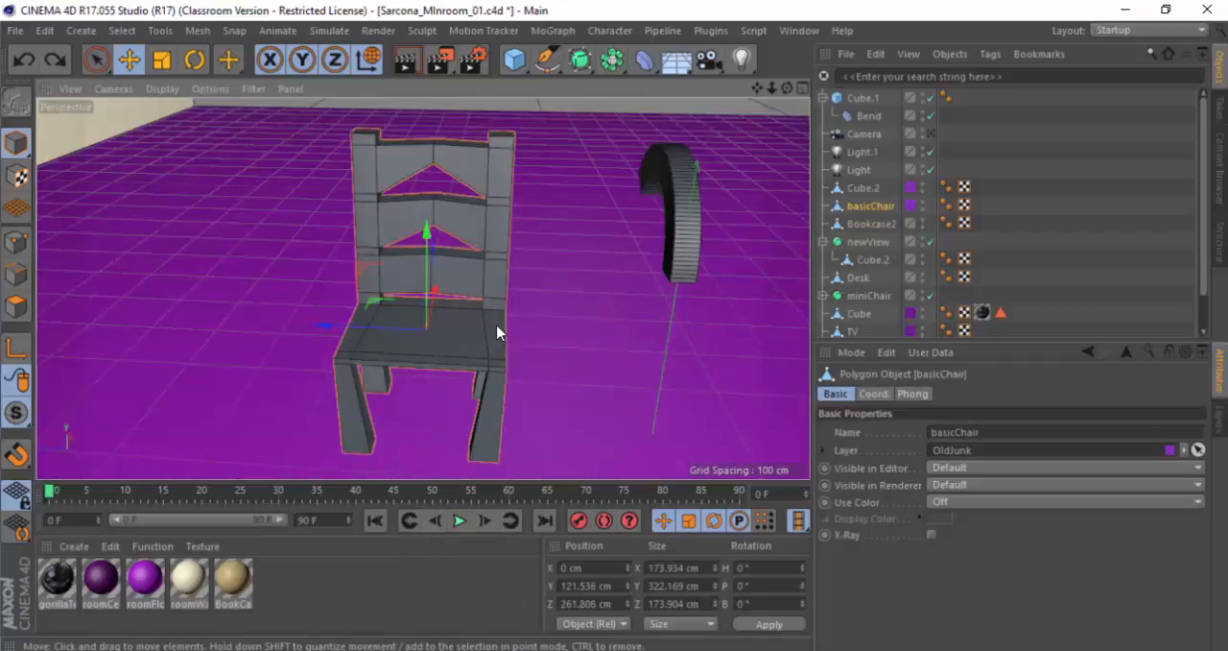
Step: Recheck the Mirror shortcut in the Acrobat PDF and examine the M modelling shortcuts again with basicChair selected in Cinema 4D
key("alt+Tab")
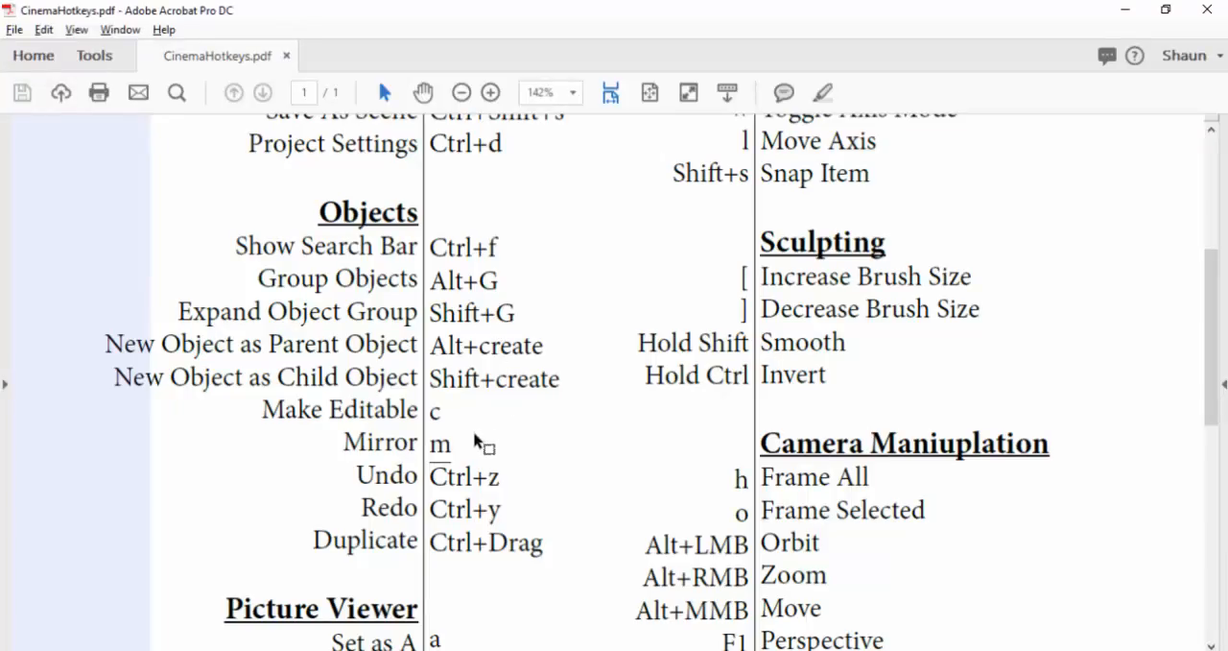
key("alt+Tab")
key("m")
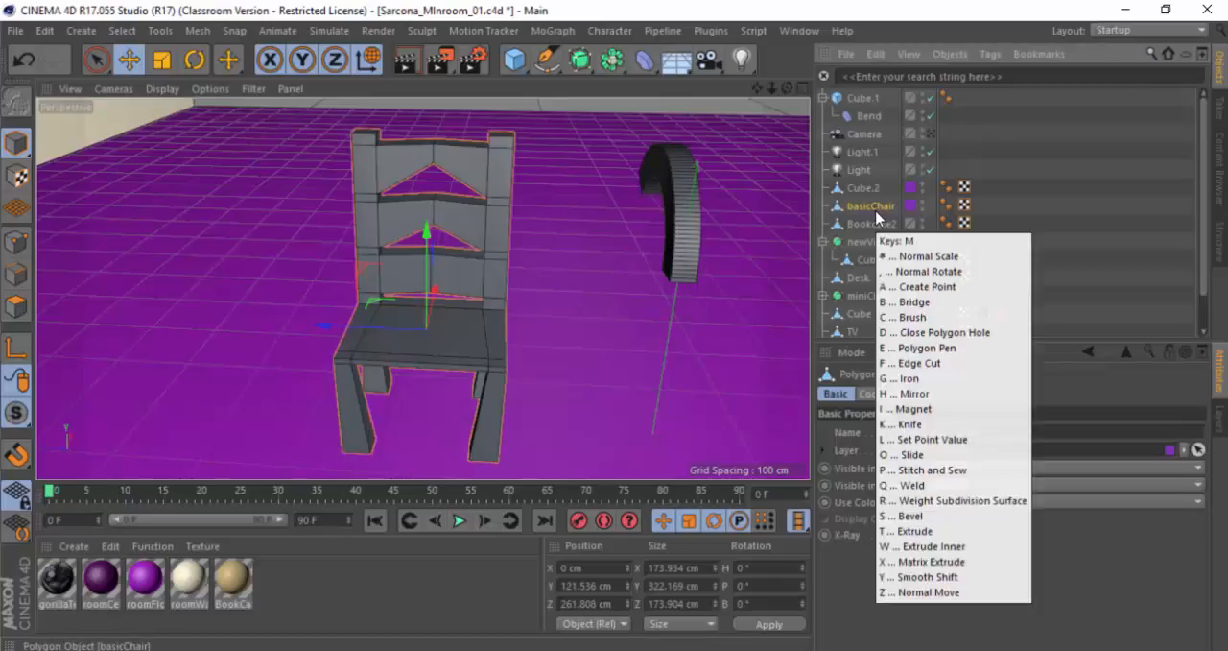
mouse_move(461, 170)
left_mouse_down("alt")
mouse_move(487, 206)
mouse_move(461, 184)
left_mouse_up("alt")
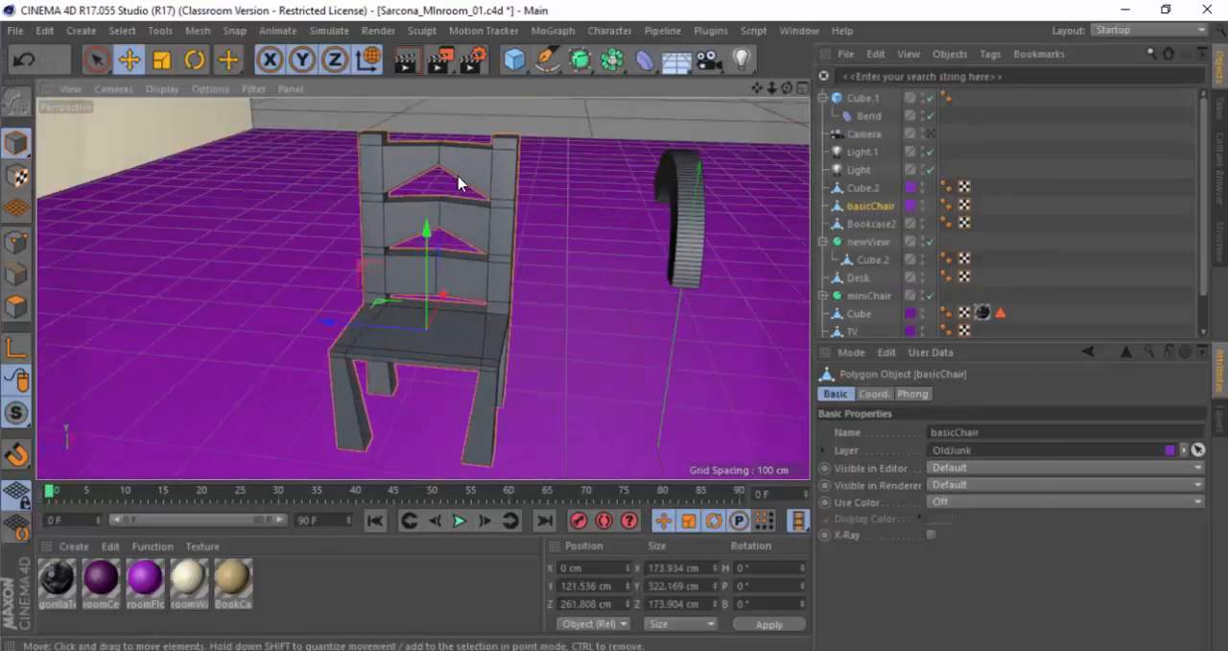
Step: Recheck the Mirror shortcut in the CinemaHotkeys PDF, then look for the command among Cinema 4D's mesh tools with basicChair selected
key("alt+Tab")
scroll(480, 299, "down", 2)
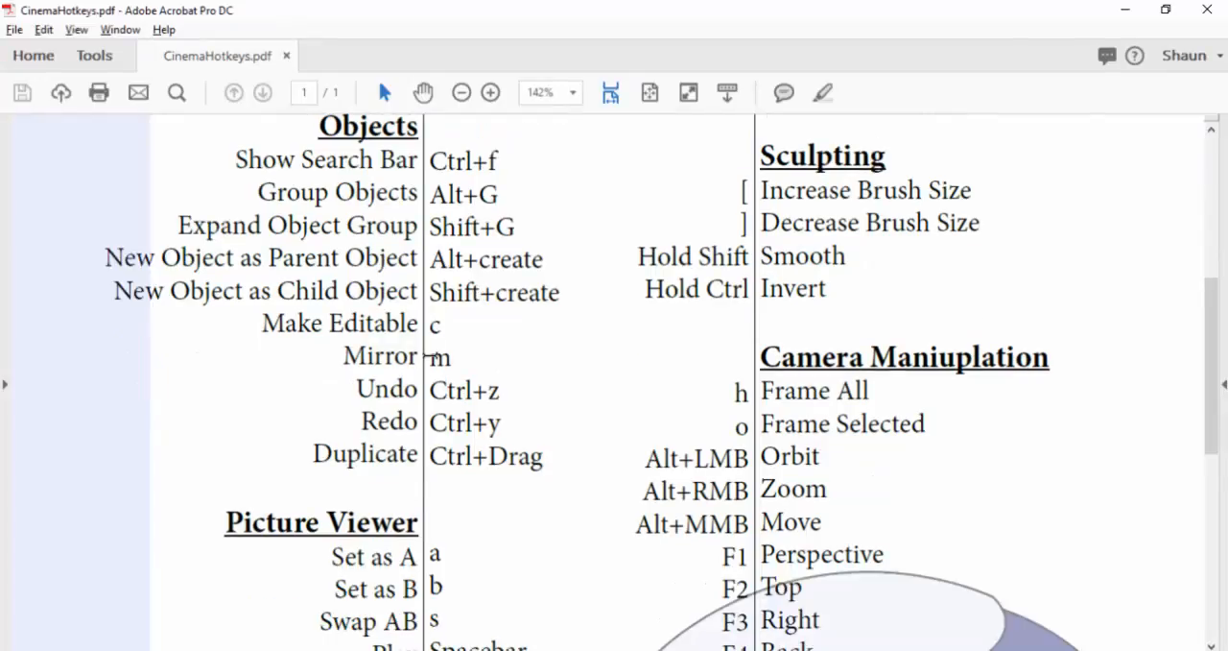
left_click_drag(434, 358, 391, 359)
key("alt+Tab")
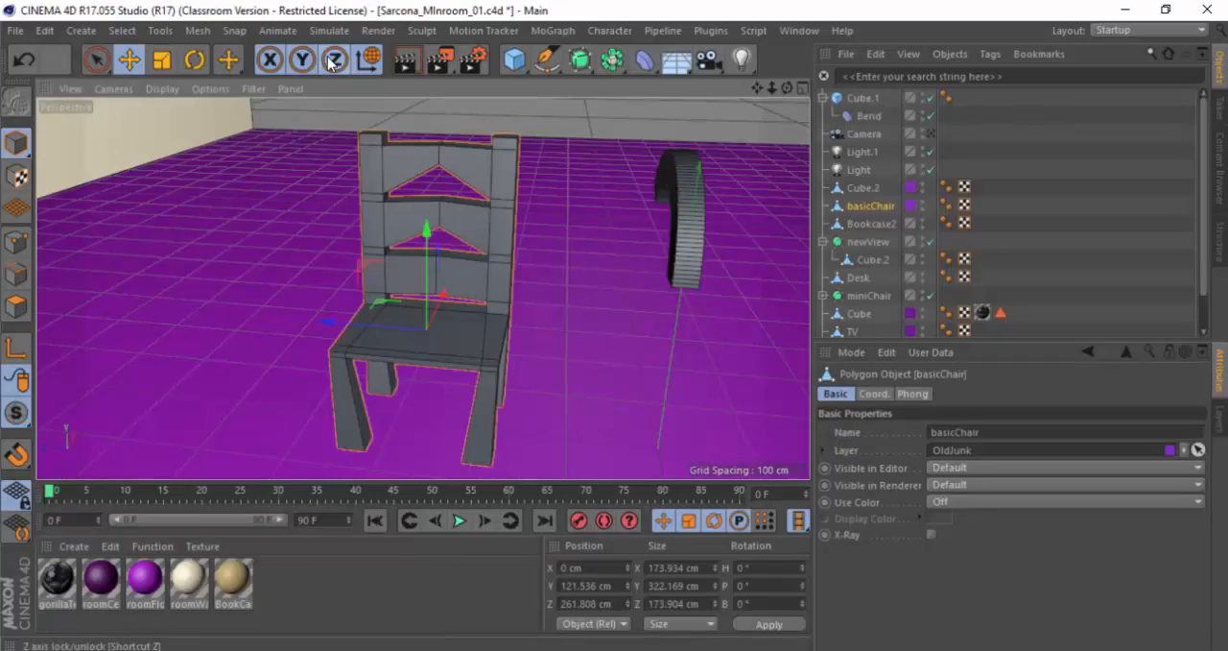
left_click(204, 33)
left_click(204, 34)
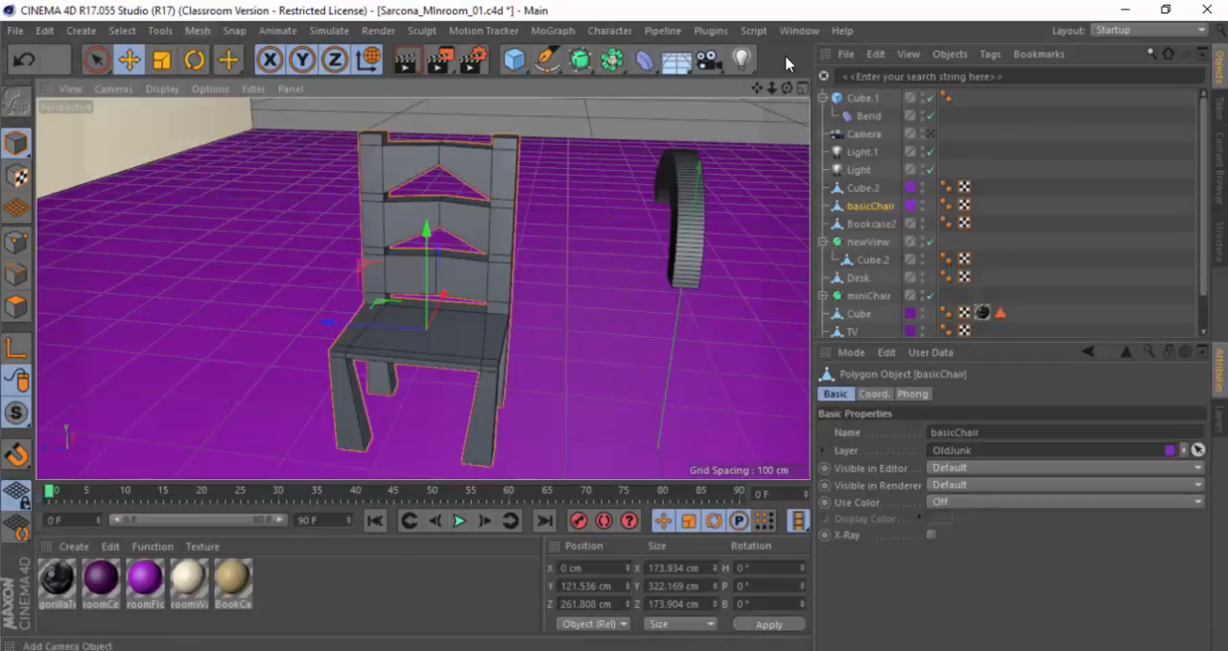
left_click(865, 77)
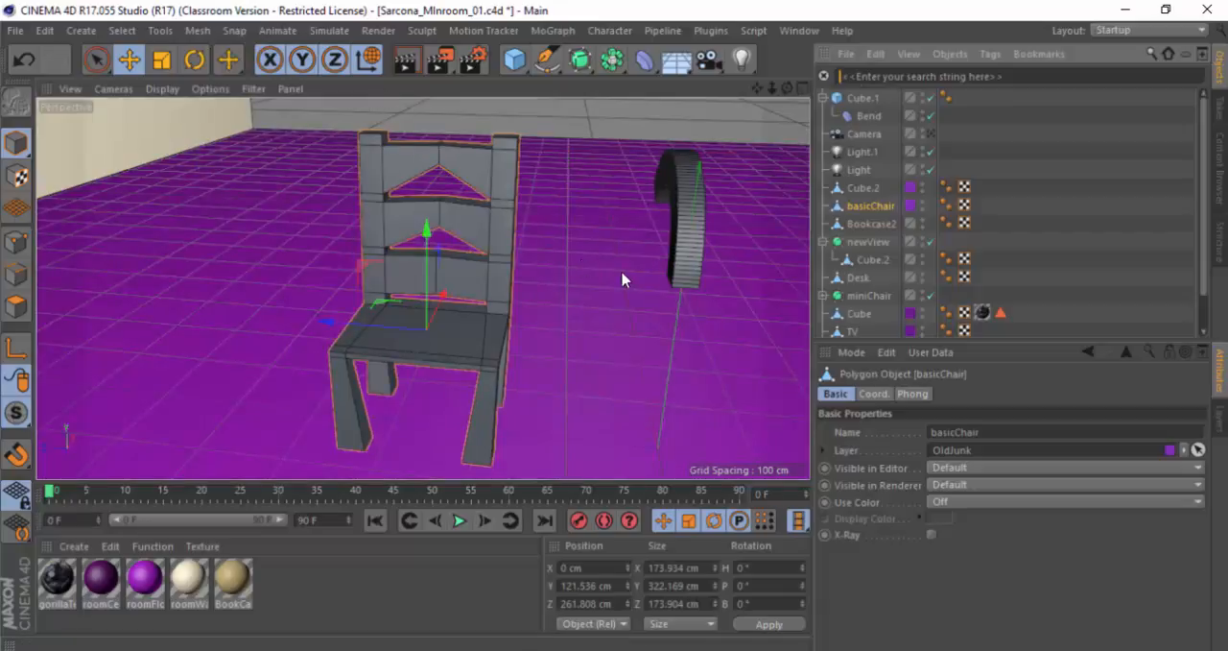
Step: Switch to the CinemaHotkeys PDF in Acrobat and read the Duplicate, Undo, Redo and Picture Viewer shortcuts
key("alt+Tab")
scroll(566, 384, "down", 3)
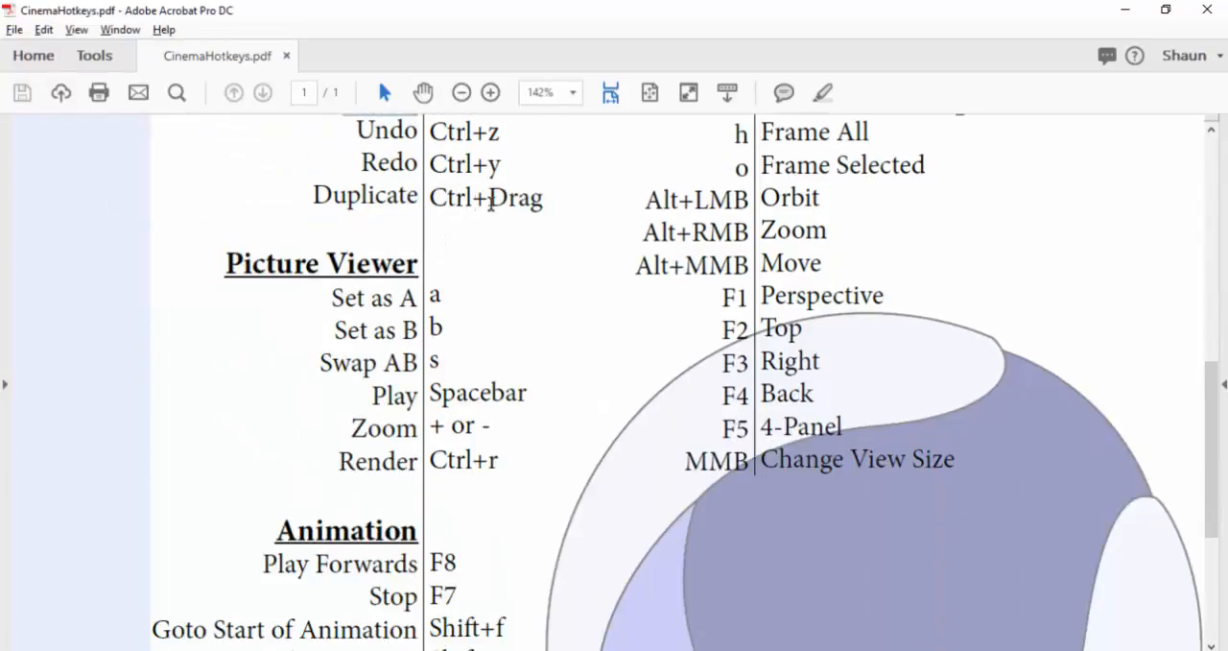
scroll(490, 206, "up", 2)
scroll(483, 231, "down", 2)
left_click_drag(434, 278, 543, 283)
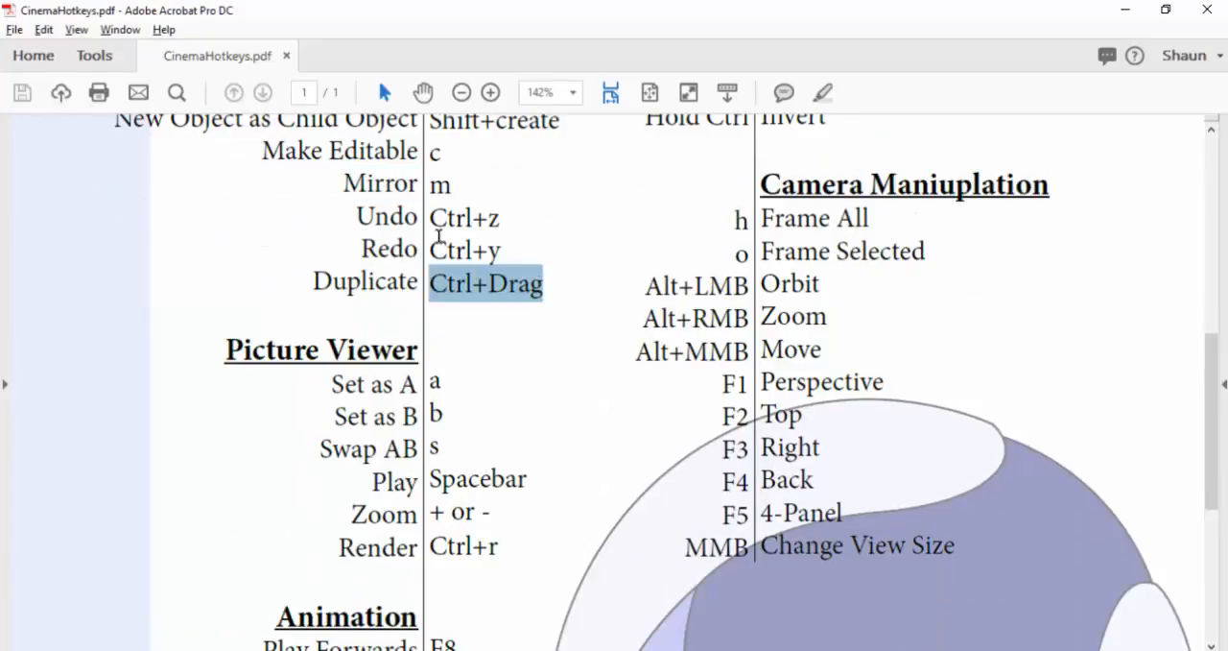
double_click(439, 219)
triple_click(441, 222)
triple_click(462, 250)
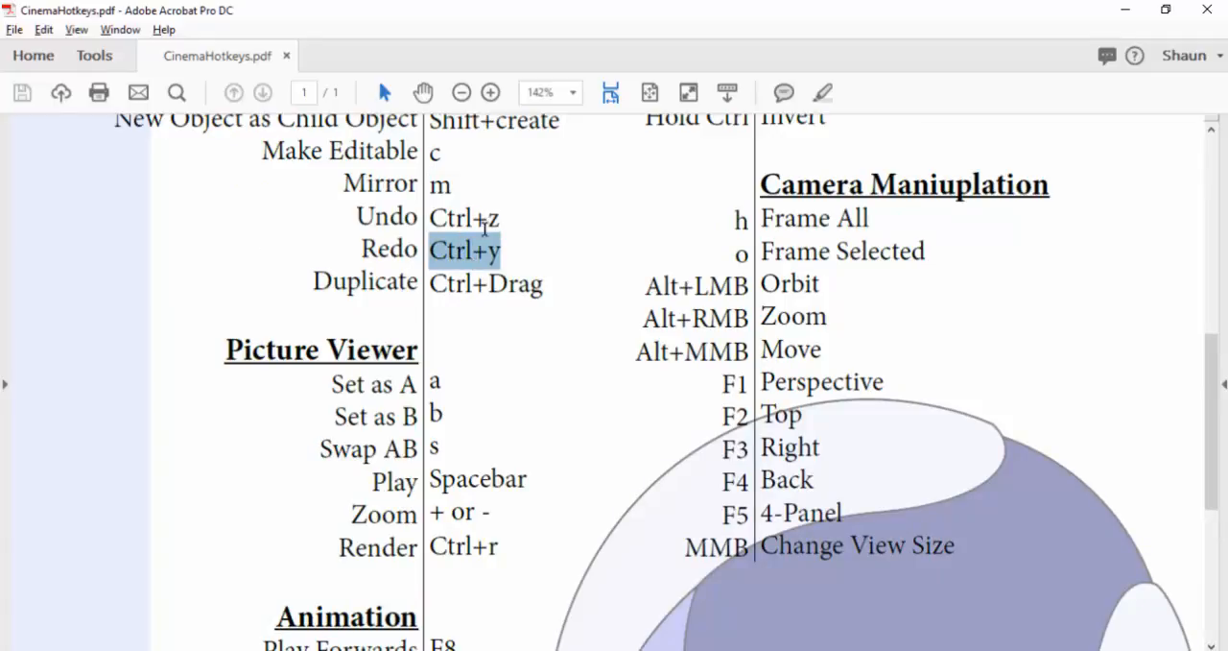
scroll(518, 263, "down", 2)
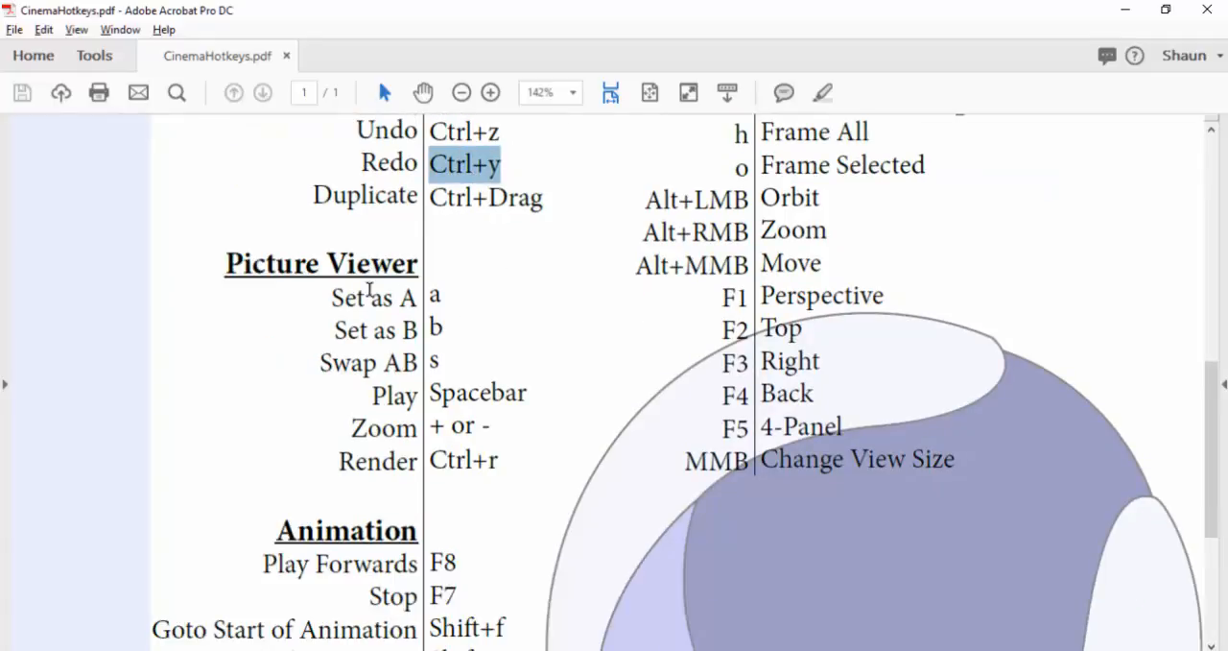
left_click_drag(329, 272, 452, 431)
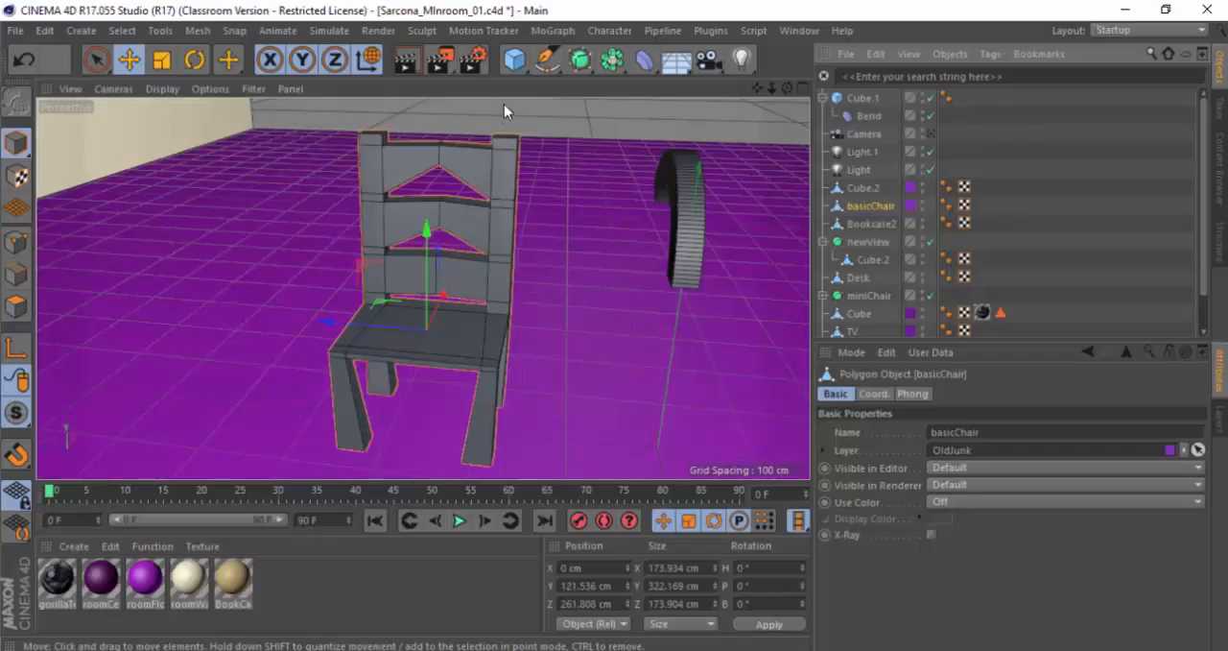
Step: Return to Cinema 4D and examine the render settings for output and saving, including the available file name formats
left_click(473, 59)
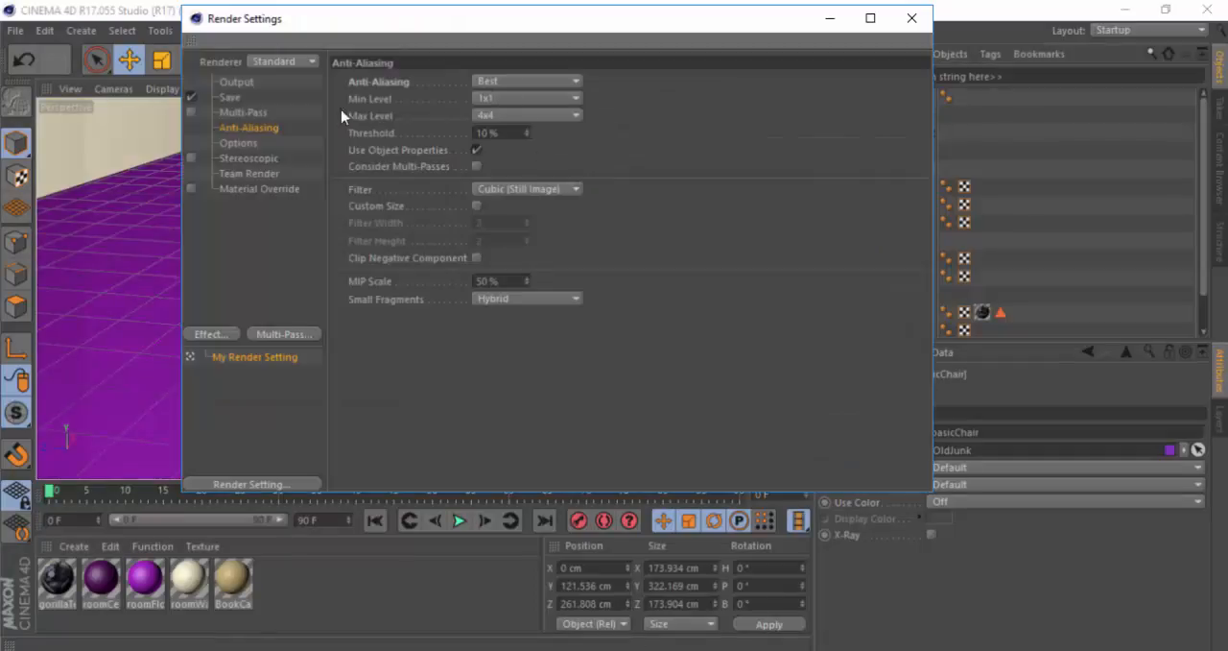
left_click(237, 81)
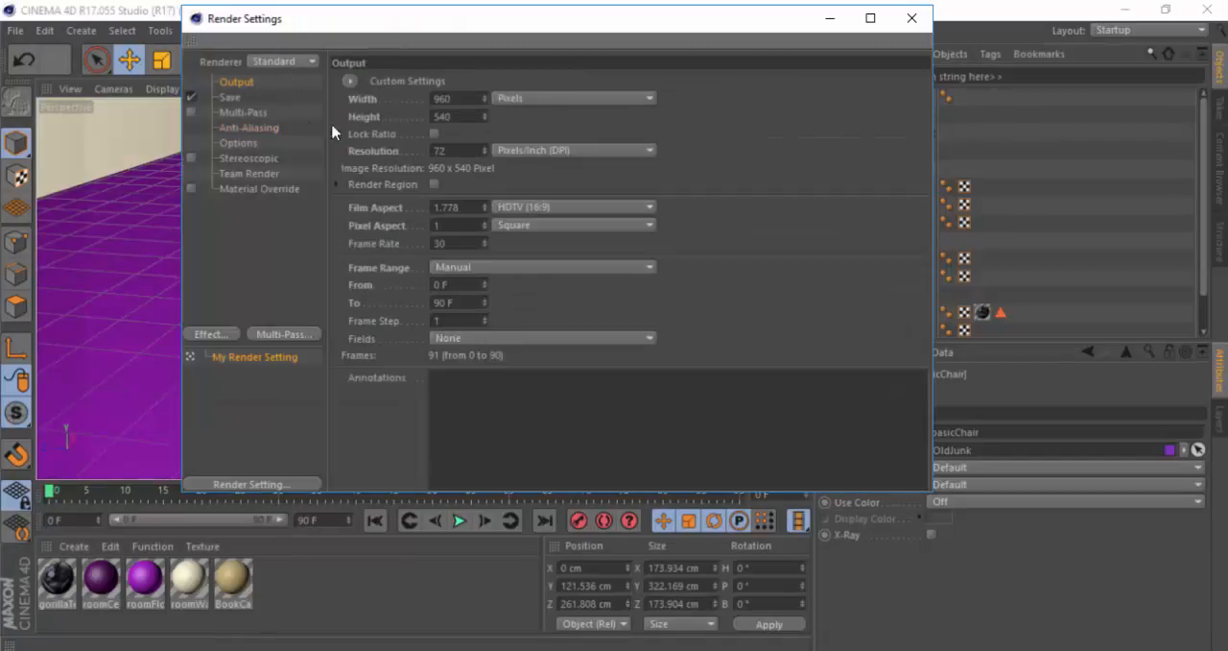
left_click(230, 97)
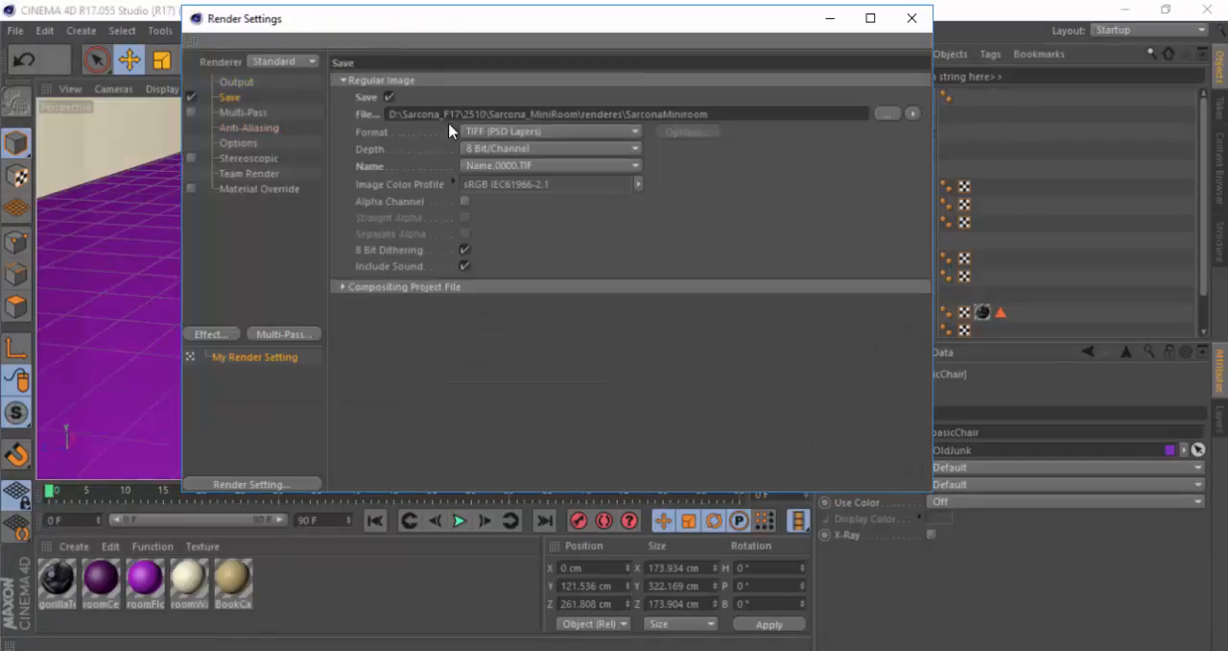
left_click(495, 166)
left_click(486, 167)
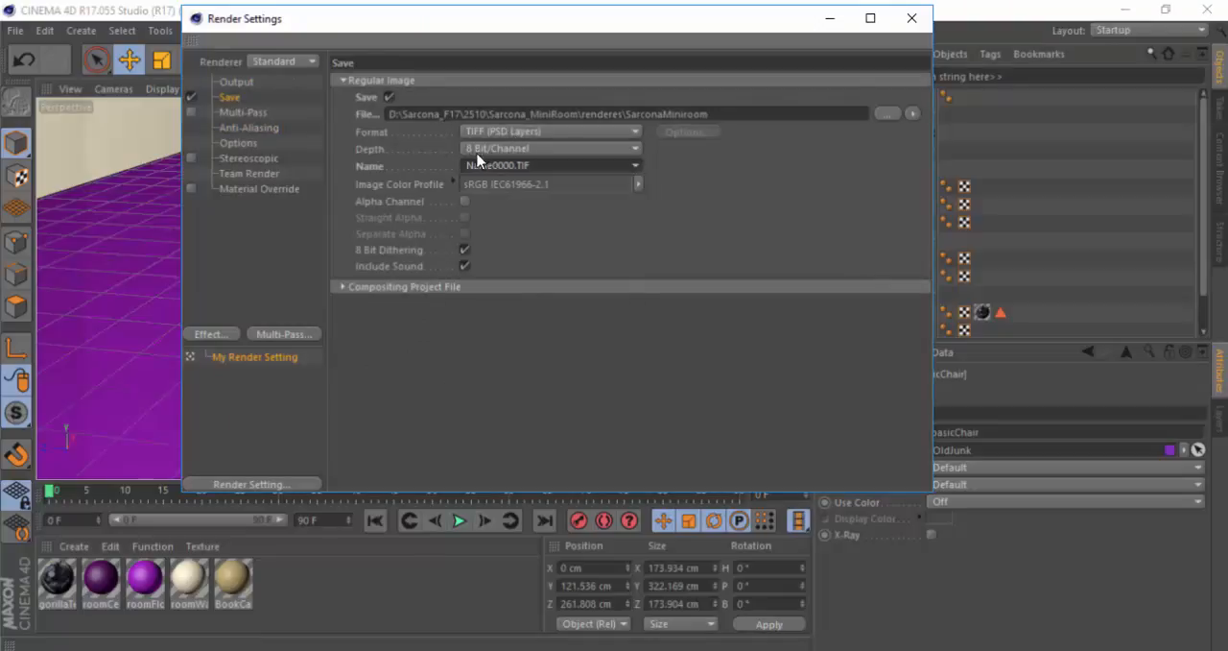
left_click(526, 166)
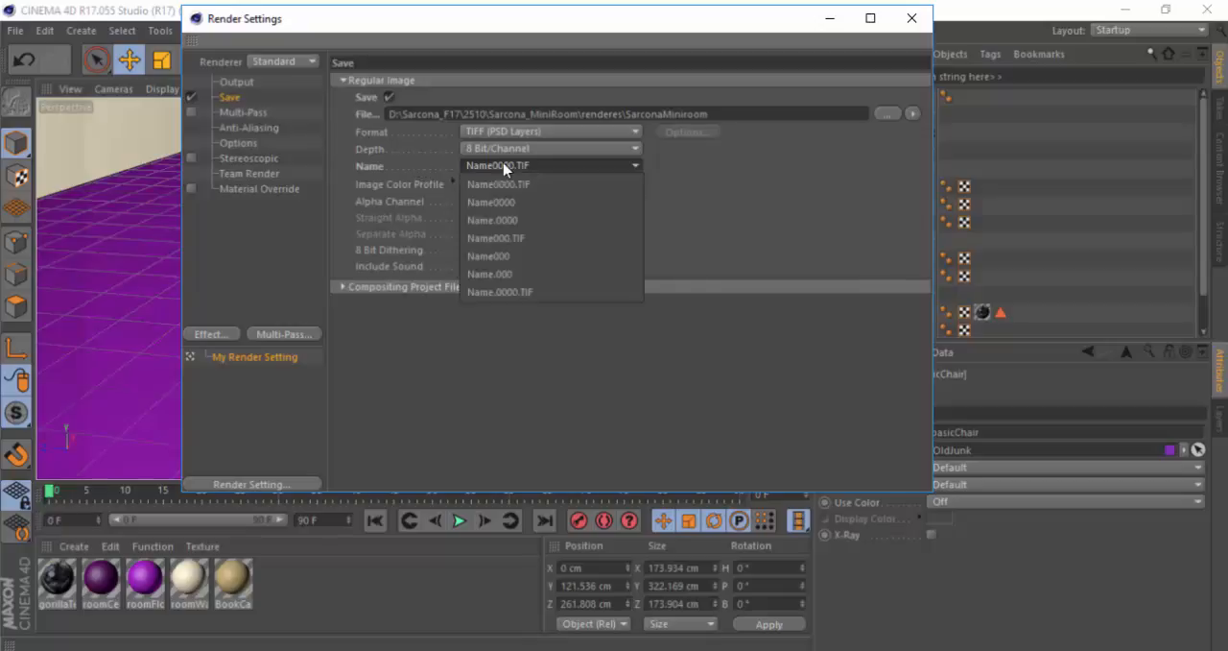
left_click(502, 165)
Step: Set the render output's frame range to Current Frame and close the render settings
left_click(236, 83)
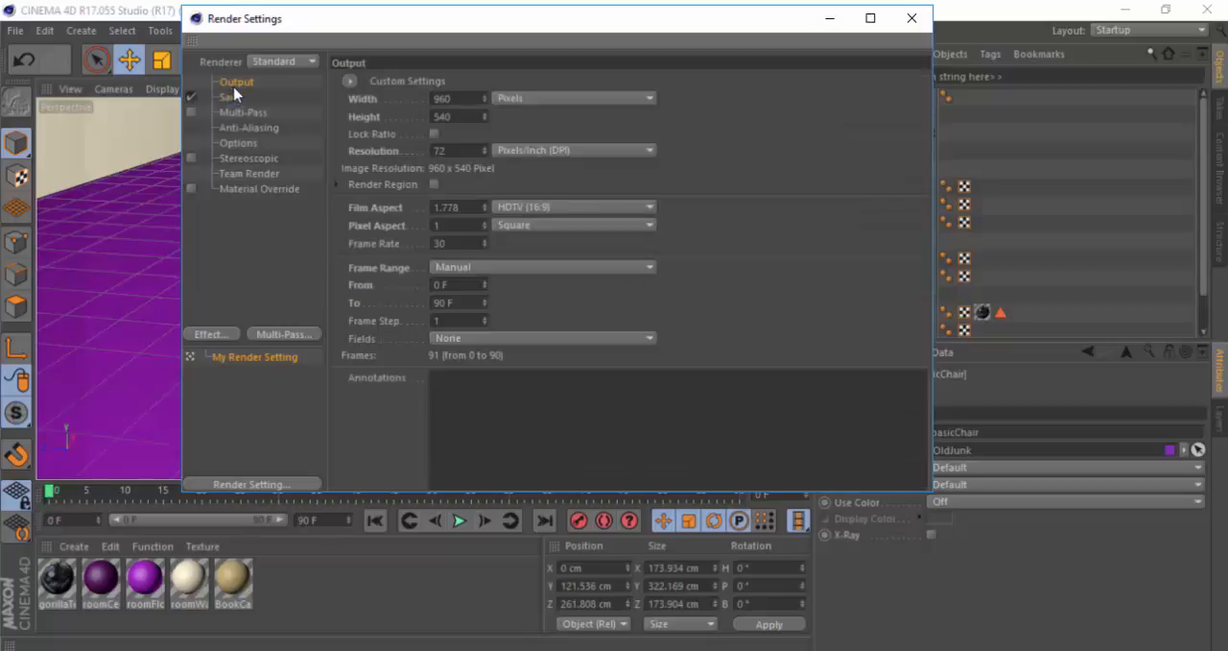
left_click(538, 268)
left_click(531, 305)
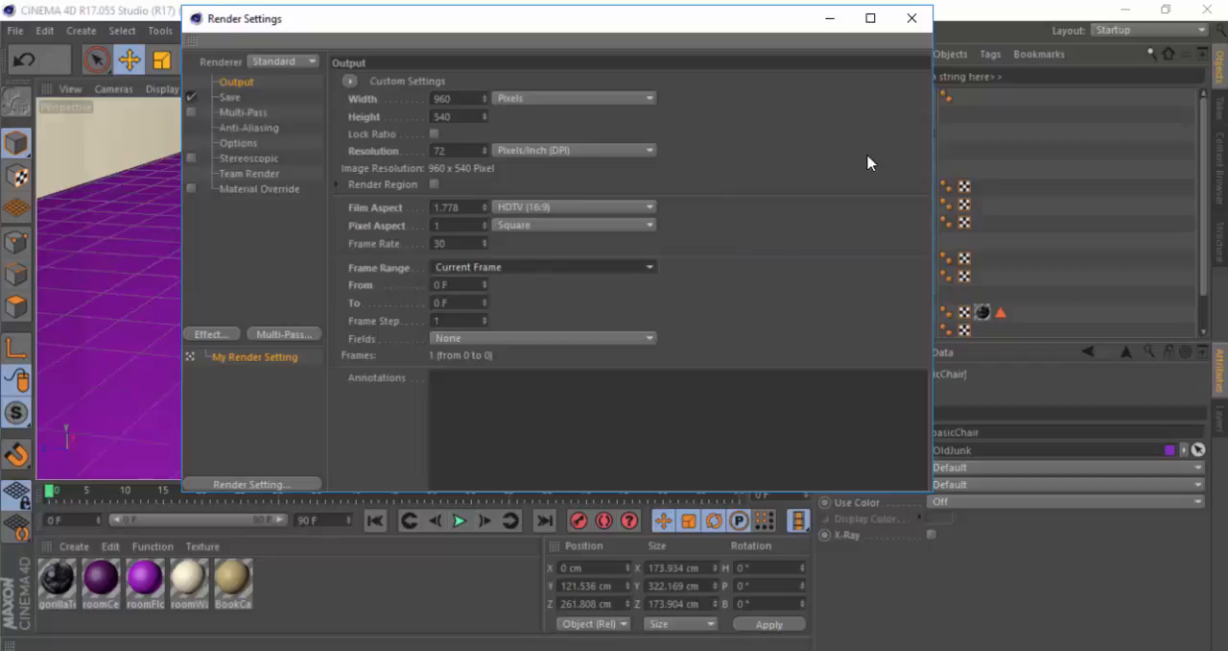
left_click(913, 26)
Step: Select the newView chair in front of the desk, frame it with the desk behind, and render the view to the Picture Viewer
left_click_drag(650, 193, 474, 150, "alt")
middle_click_drag(474, 151, 524, 310, "alt")
left_click_drag(524, 310, 592, 301, "alt")
middle_click_drag(592, 301, 615, 279, "alt")
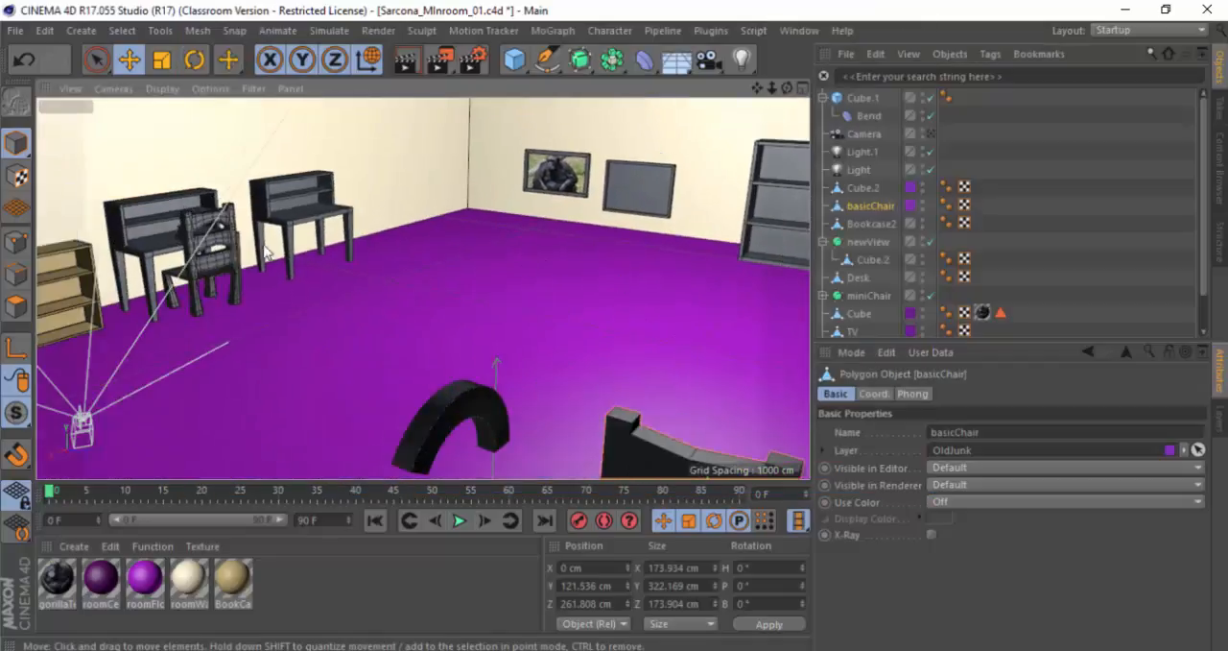
left_click(220, 243)
key("s")
left_click_drag(458, 256, 467, 259, "alt")
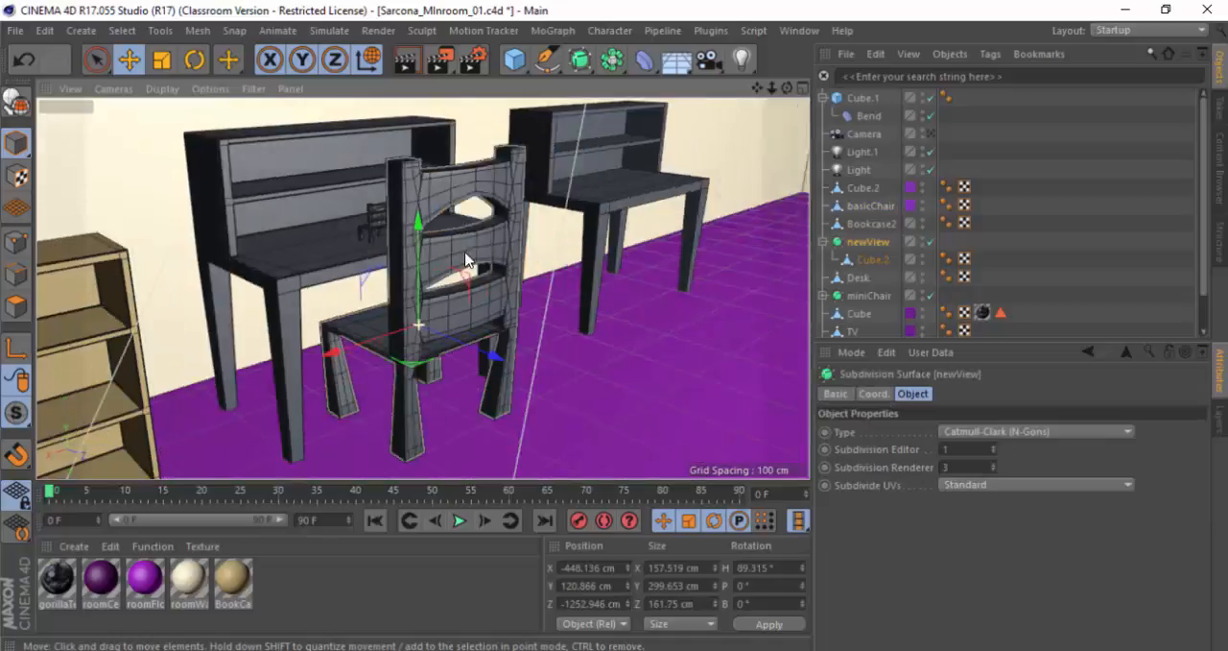
right_click_drag(485, 262, 665, 278, "alt")
left_click_drag(664, 278, 543, 257, "alt")
right_click_drag(543, 257, 490, 263, "alt")
left_click_drag(490, 263, 513, 277, "alt")
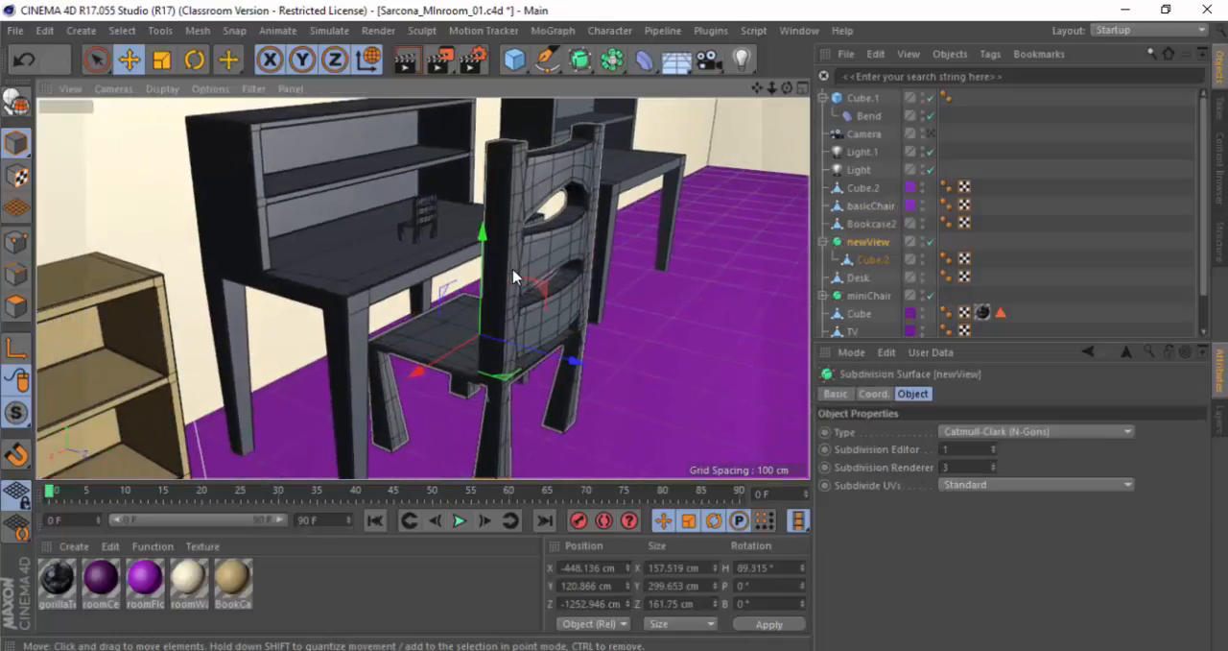
key("alt+Tab")
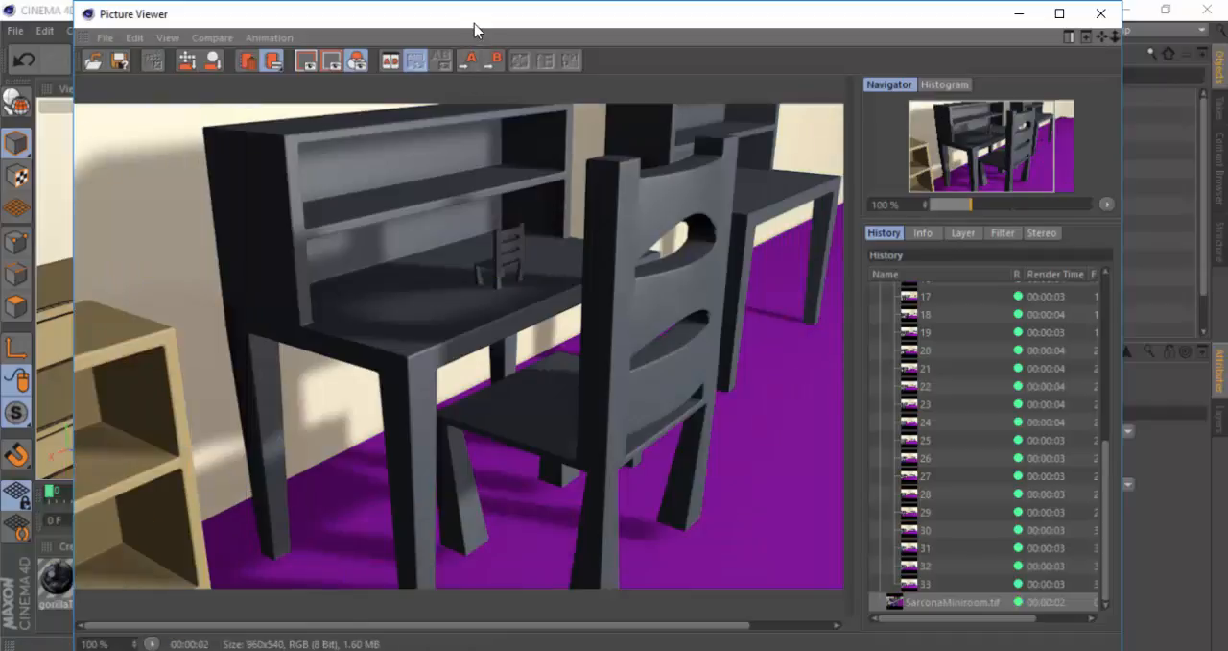
Step: Move the Picture Viewer aside and apply the bright purple floor material to the newView chair
left_click_drag(593, 191, 605, 339)
left_click(527, 185)
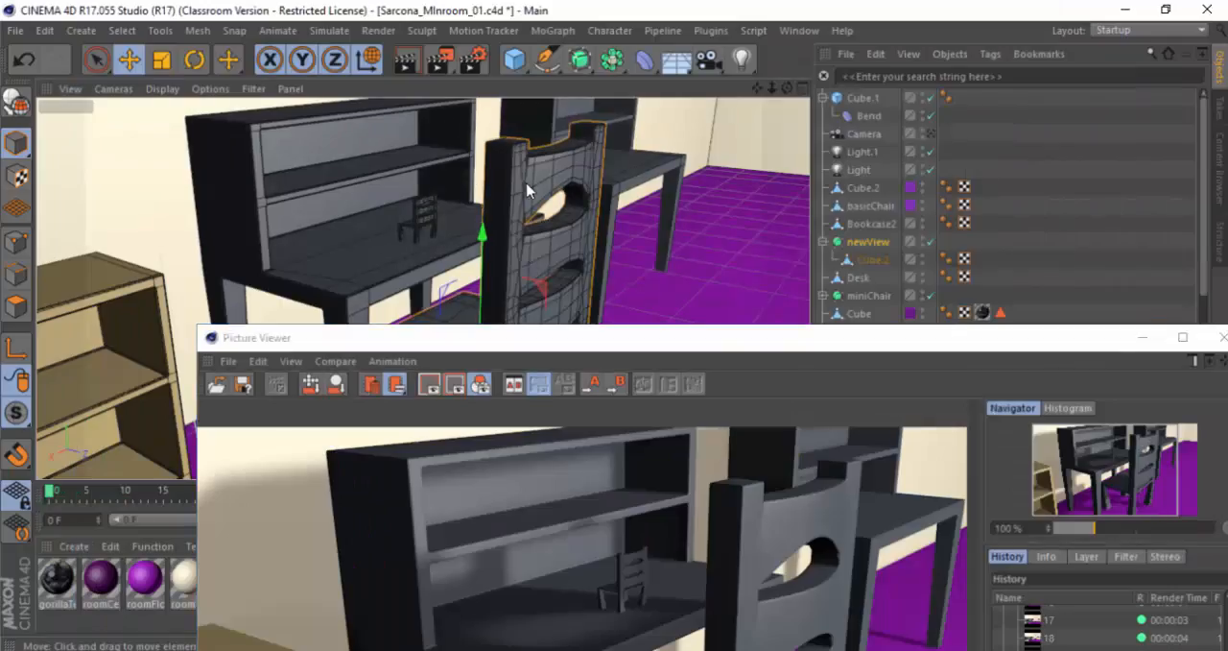
key("ctrl+a")
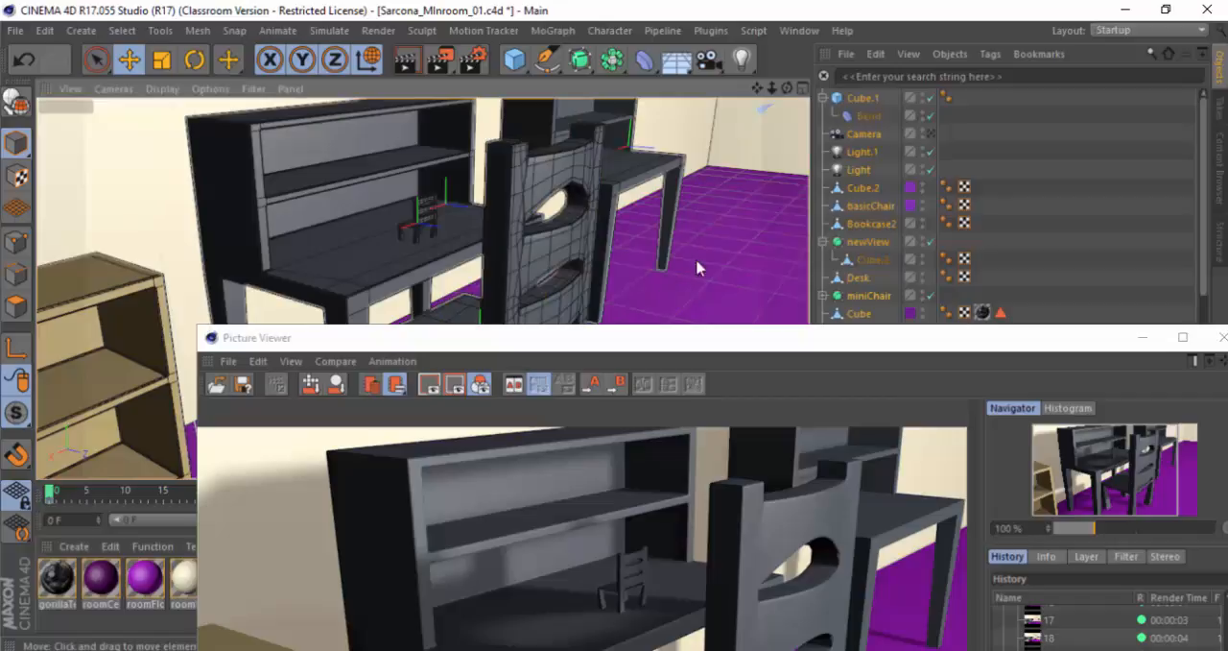
left_click_drag(562, 335, 1026, 289)
left_click(544, 274)
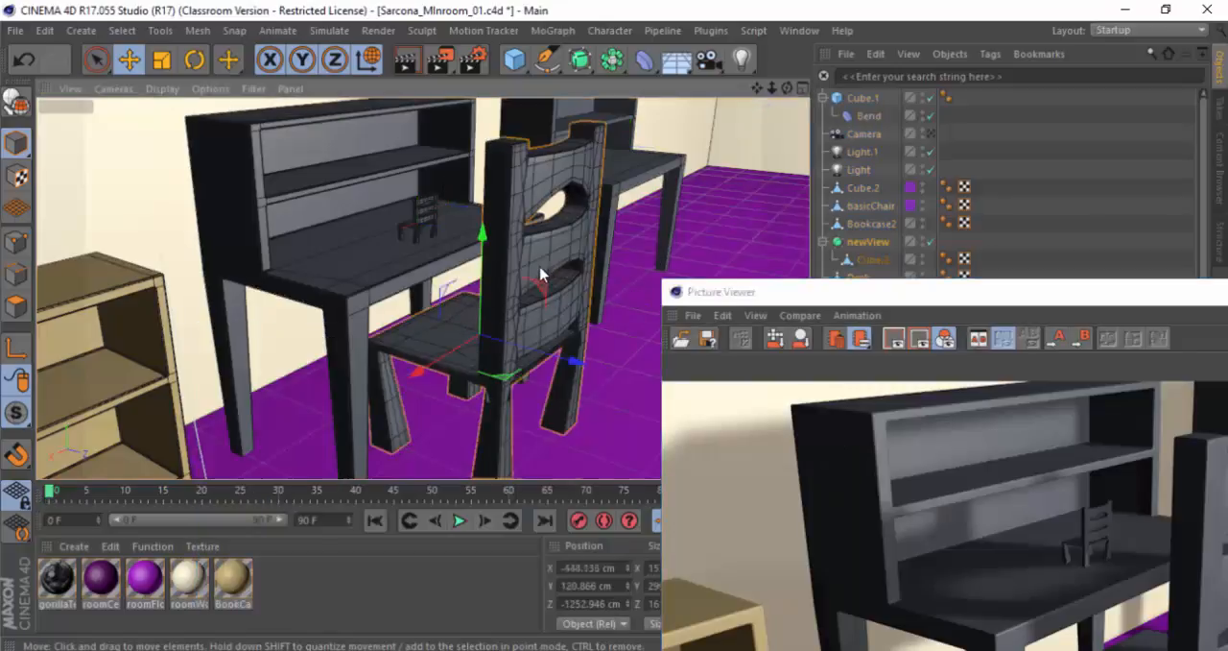
left_click_drag(142, 592, 496, 322)
Step: Render the recoloured chair to the Picture Viewer, overwriting SarconaMiniroom.tif, and alternate between the two latest renders in the history
key("shift+r")
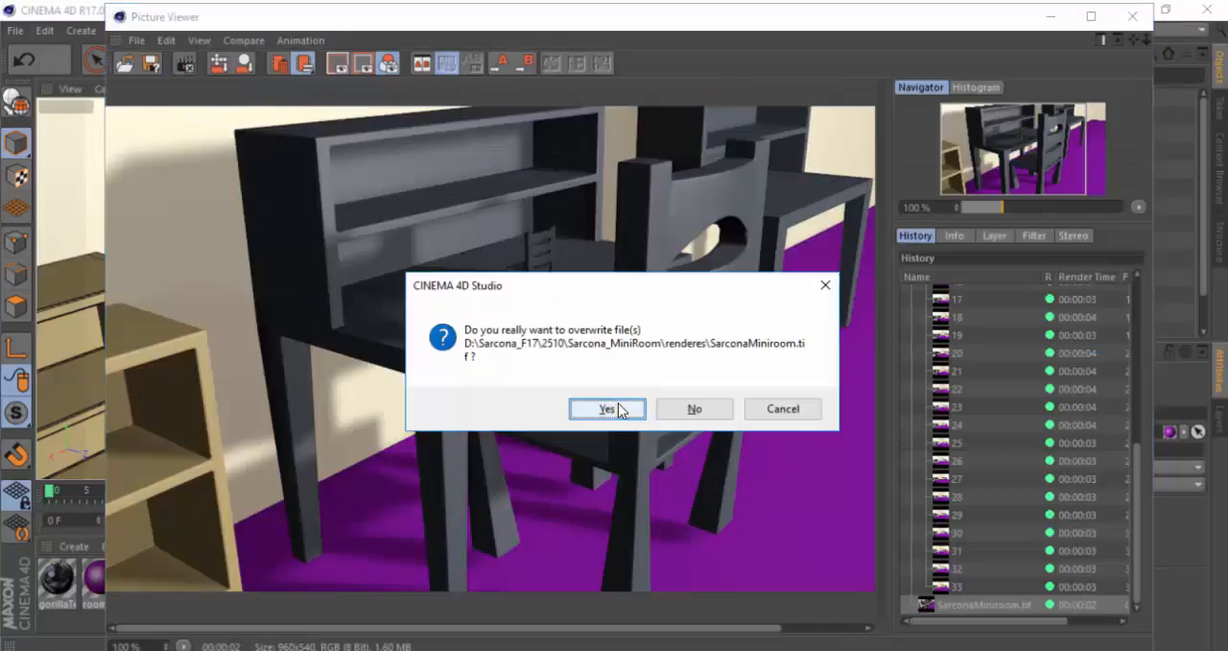
left_click(608, 408)
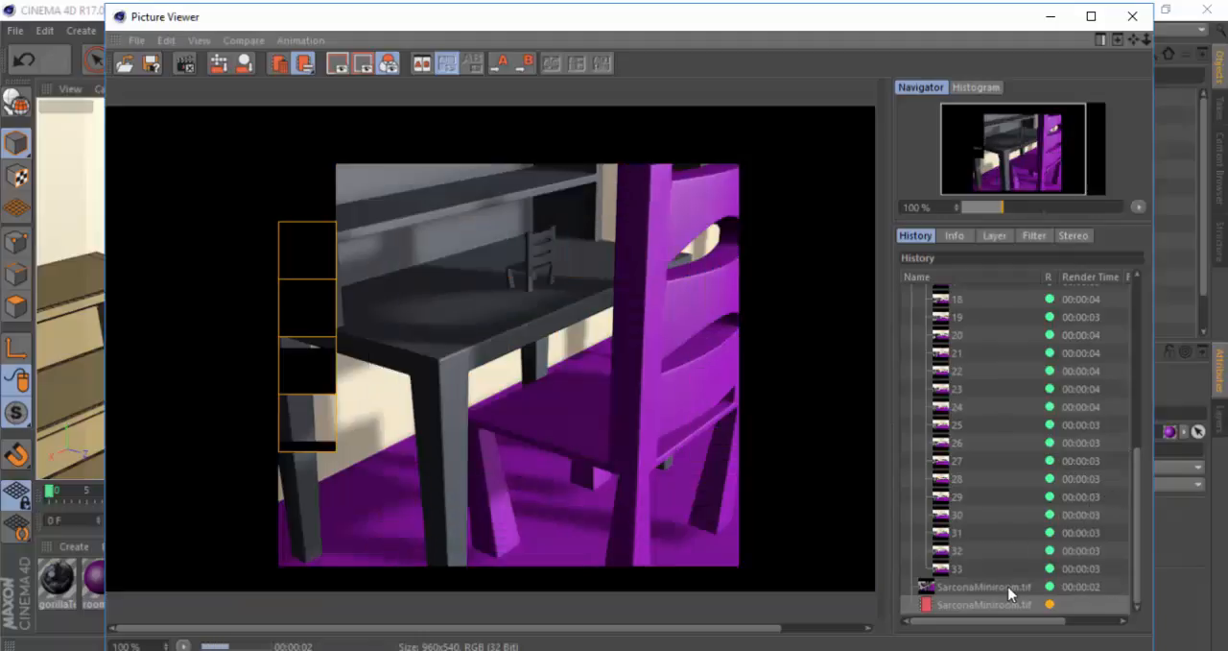
left_click(1009, 589)
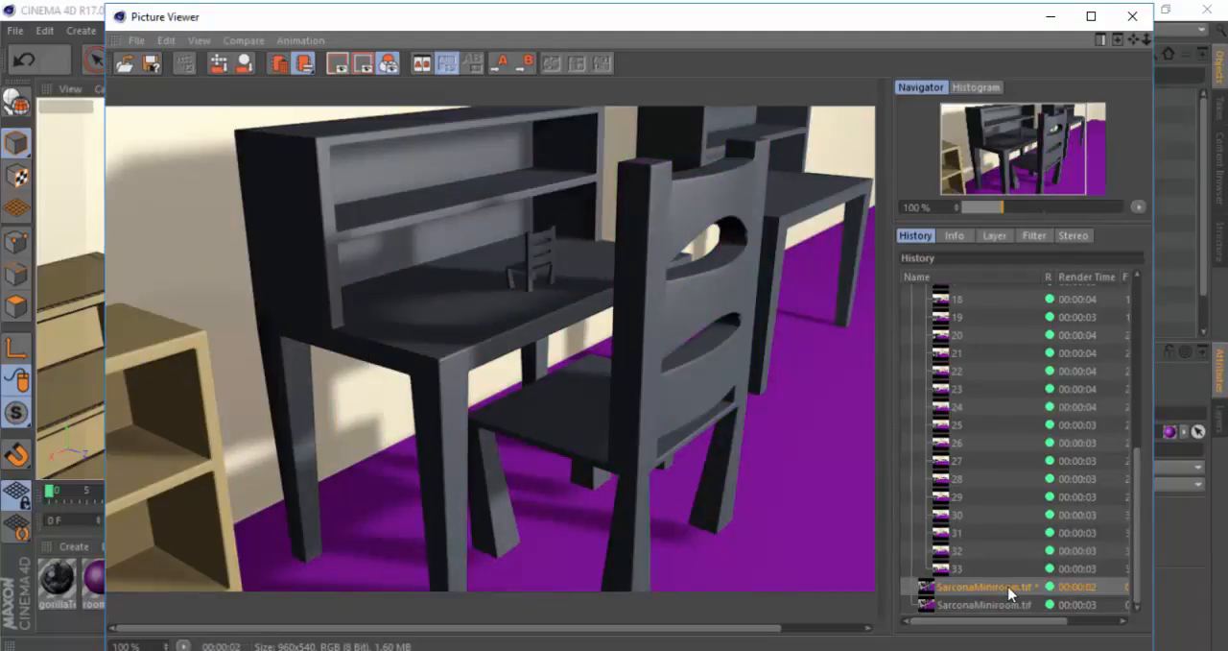
left_click(1009, 604)
left_click(1009, 588)
left_click(1010, 604)
left_click(1010, 587)
Step: Set the earlier render as A and the purple-chair render as B, then slide the comparison divider up and down over the chair
key("a")
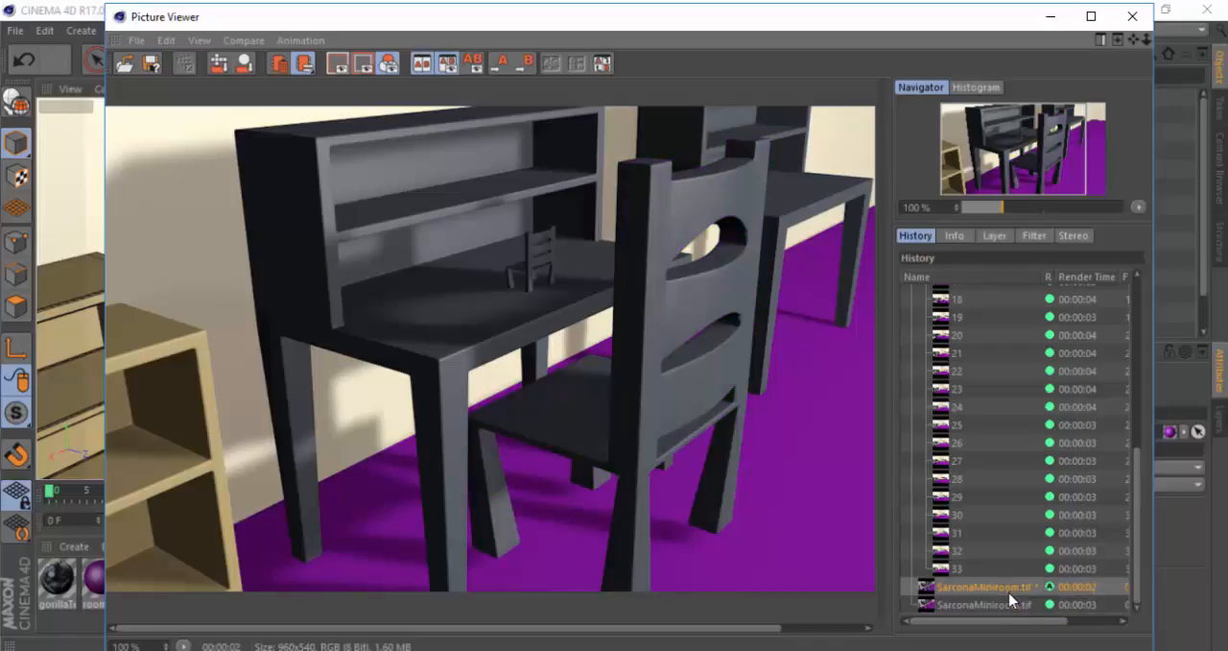
left_click(1009, 605)
key("b")
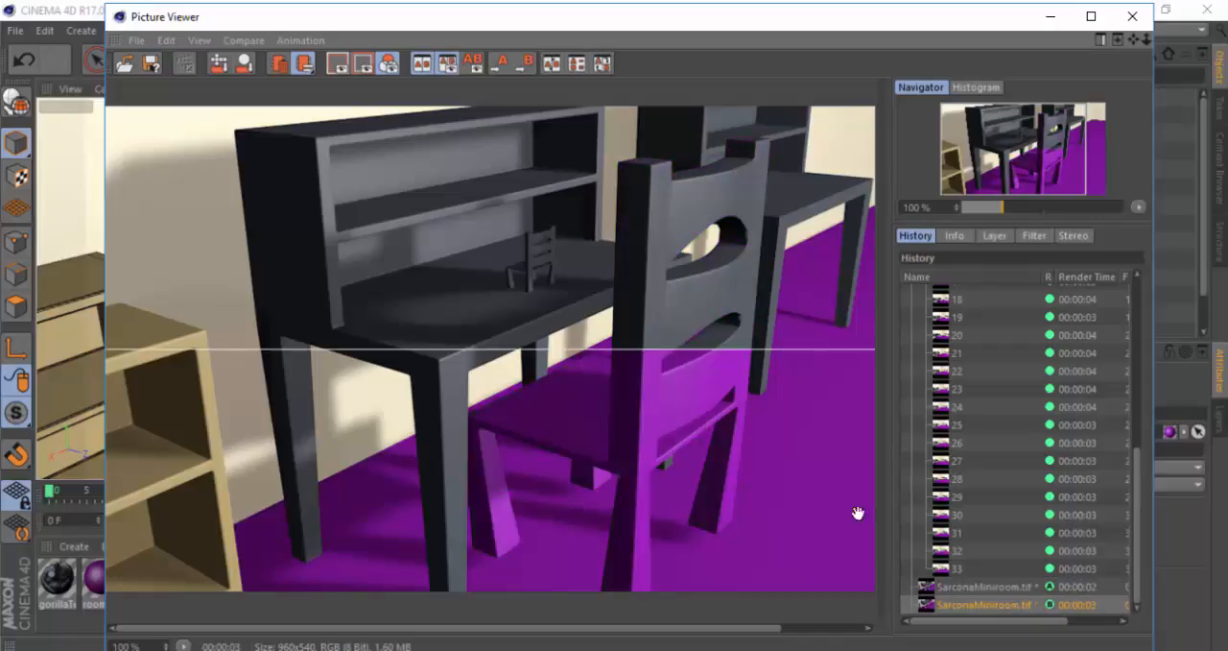
left_click_drag(595, 349, 596, 2)
left_click_drag(585, 217, 615, 381)
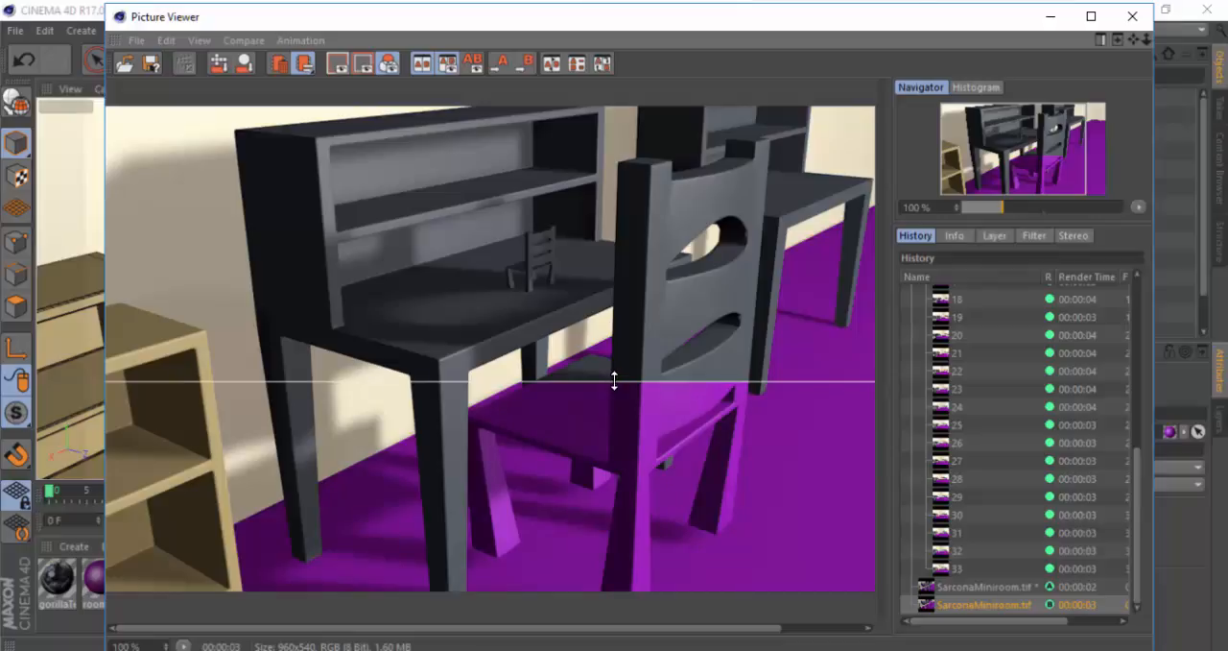
left_click_drag(610, 247, 595, 384)
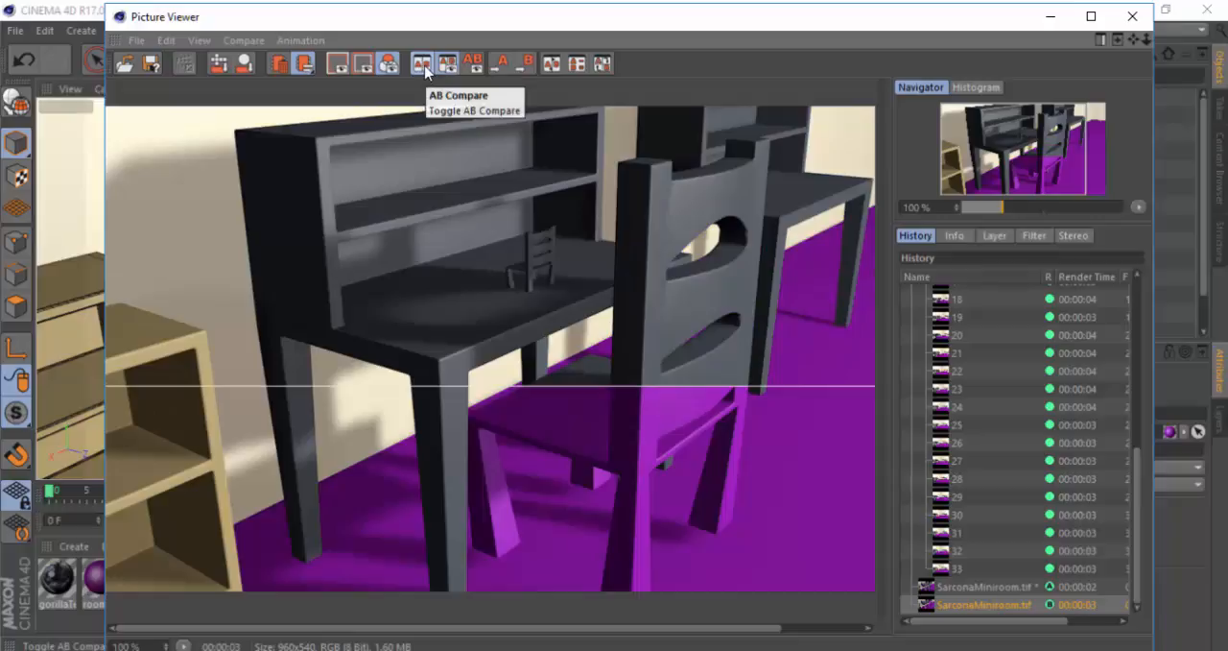
Step: Toggle AB Compare off and on again, then show the A and B labels on the comparison
left_click(425, 69)
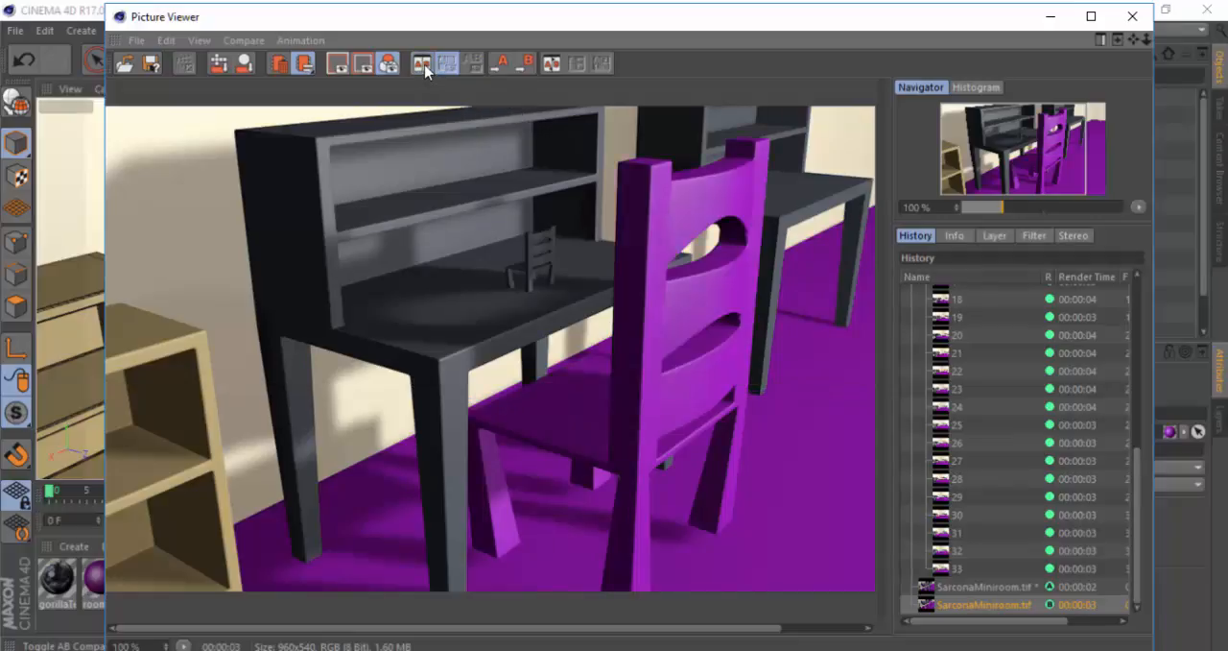
left_click(425, 69)
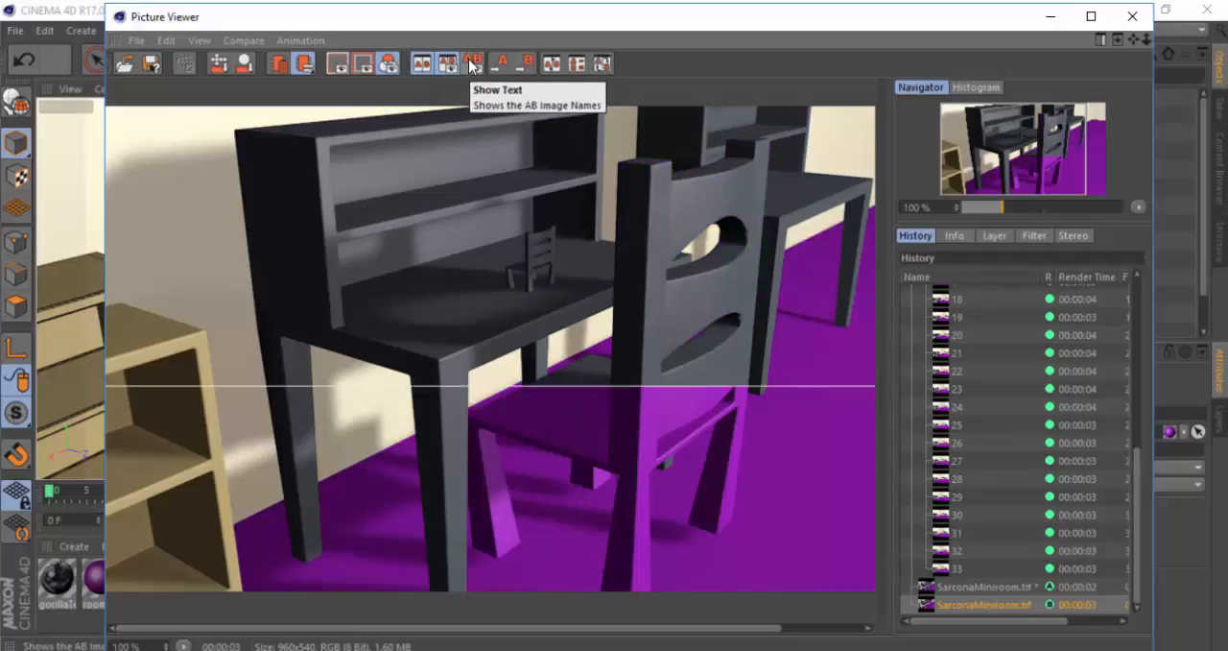
left_click(471, 64)
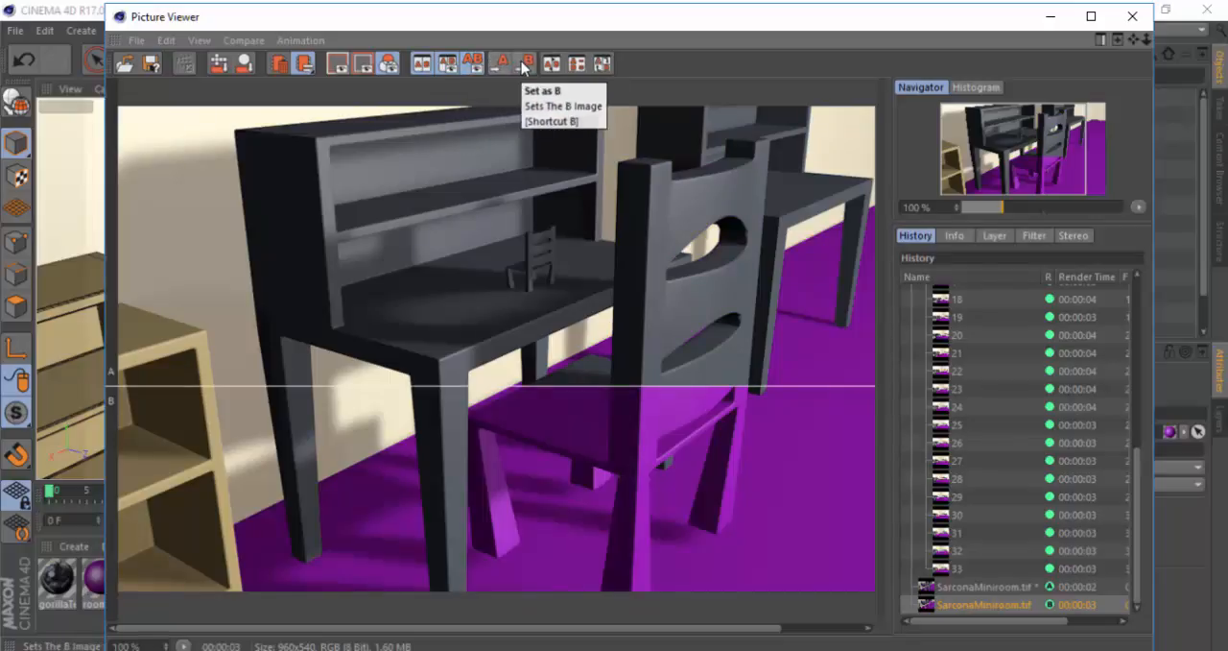
Step: View the difference between renders A and B, turn it off, and switch the comparison divider to vertical
left_click(576, 65)
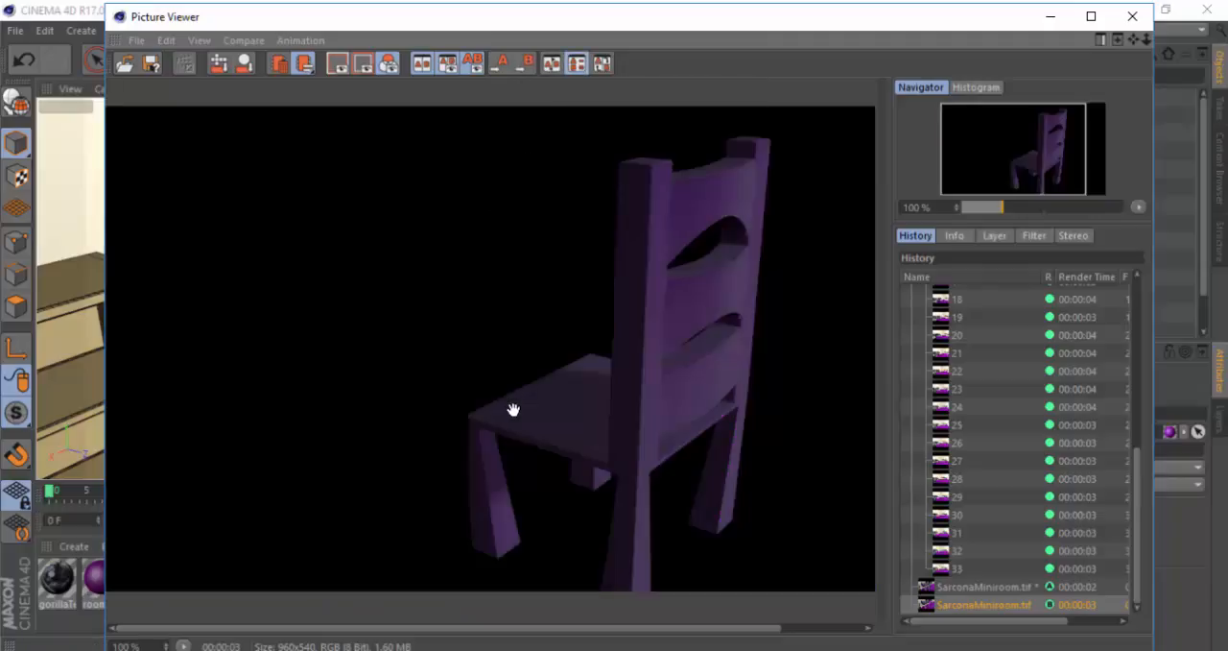
left_click(581, 64)
left_click(608, 64)
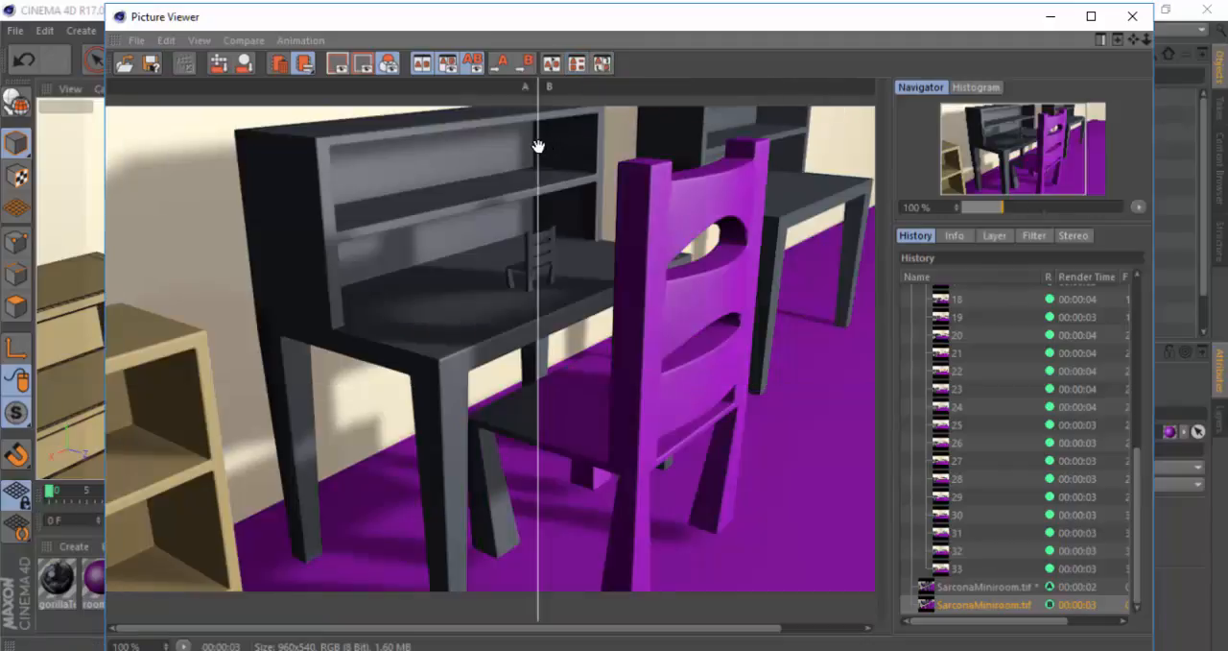
Step: Slide the vertical comparison divider towards the desk, then switch to Acrobat and review the Picture Viewer hotkeys from Swap AB to Render
left_click_drag(538, 146, 480, 220)
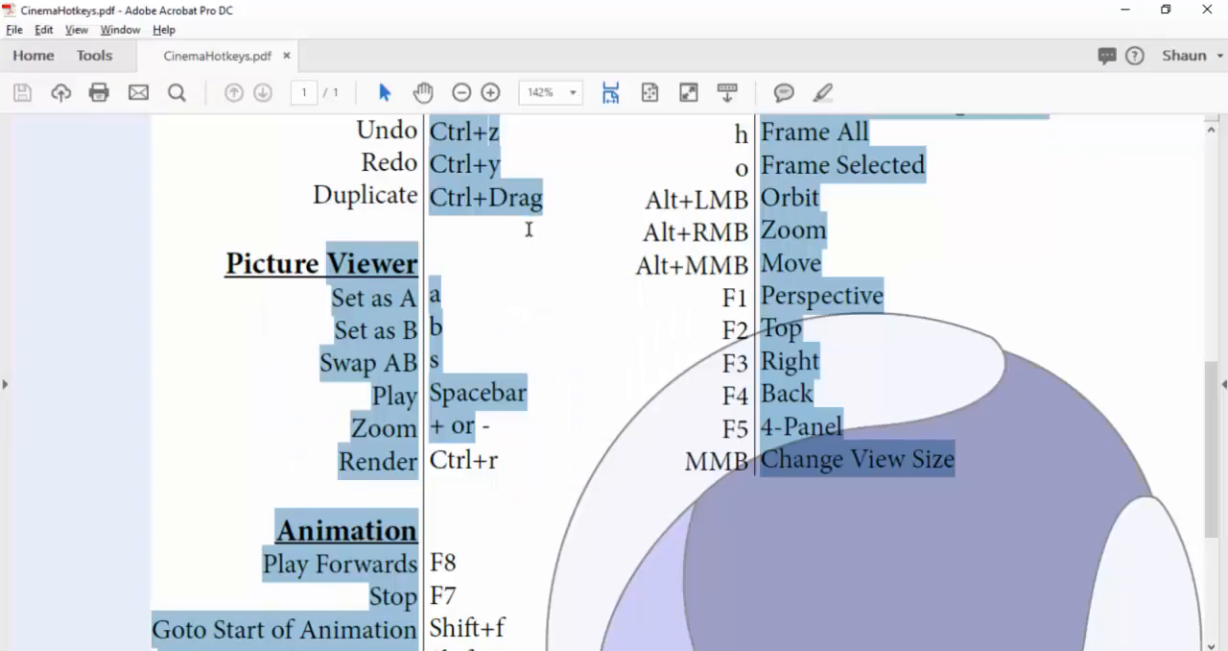
left_click(482, 432)
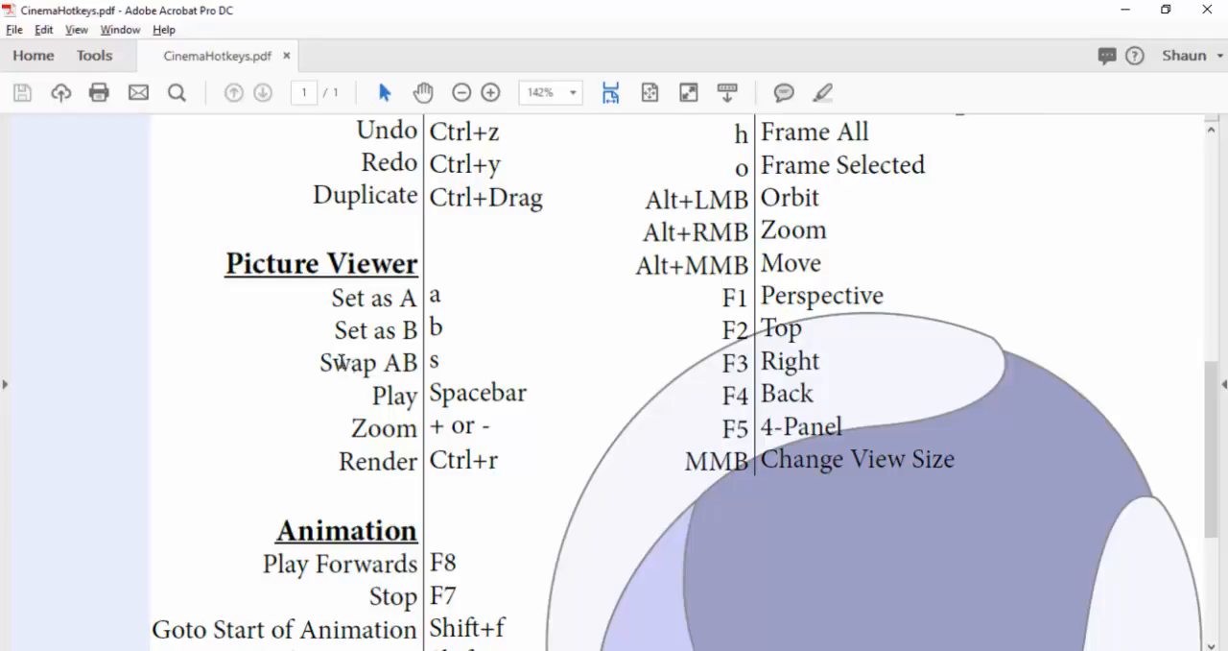
left_click_drag(323, 363, 482, 399)
left_click_drag(487, 460, 447, 460)
scroll(451, 458, "down", 5)
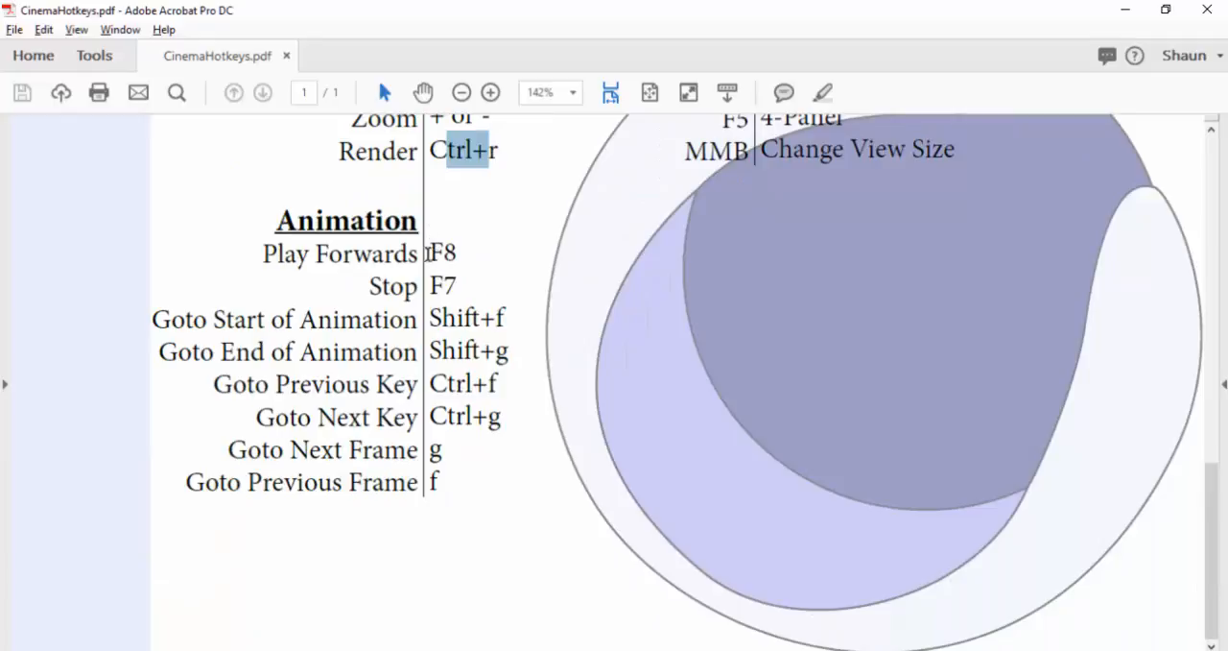
Step: Highlight the Play Forwards hotkey F8 on the sheet, then switch to Cinema 4D and close the Picture Viewer
left_click_drag(430, 246, 462, 255)
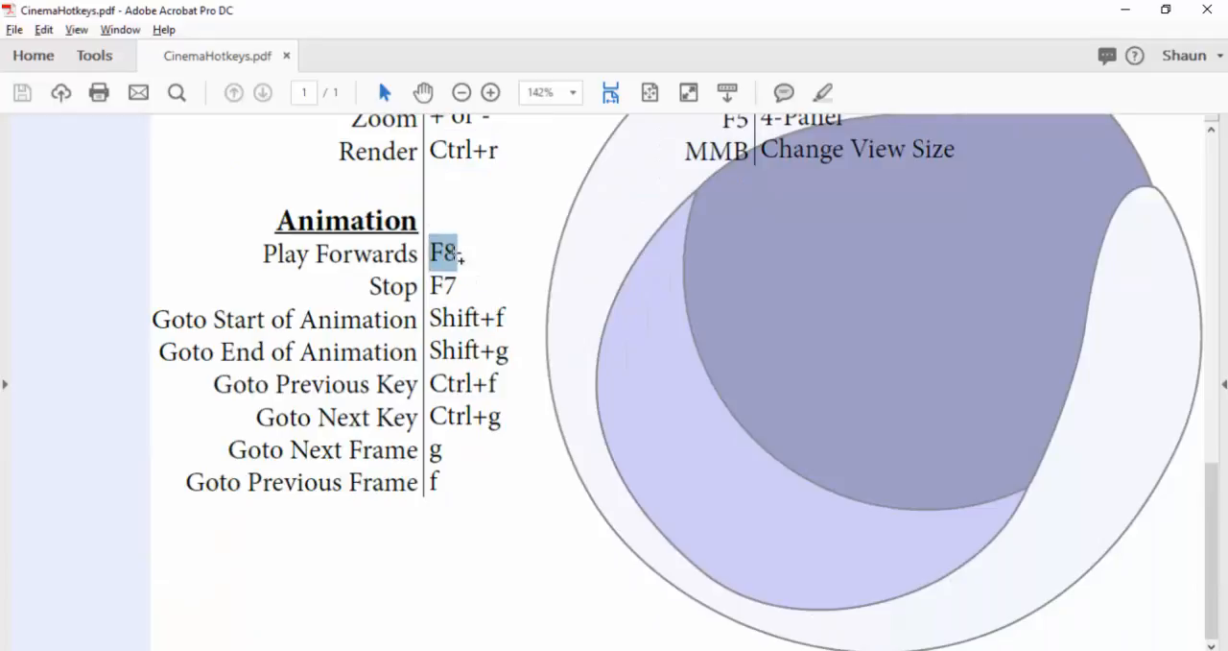
key("alt+Tab")
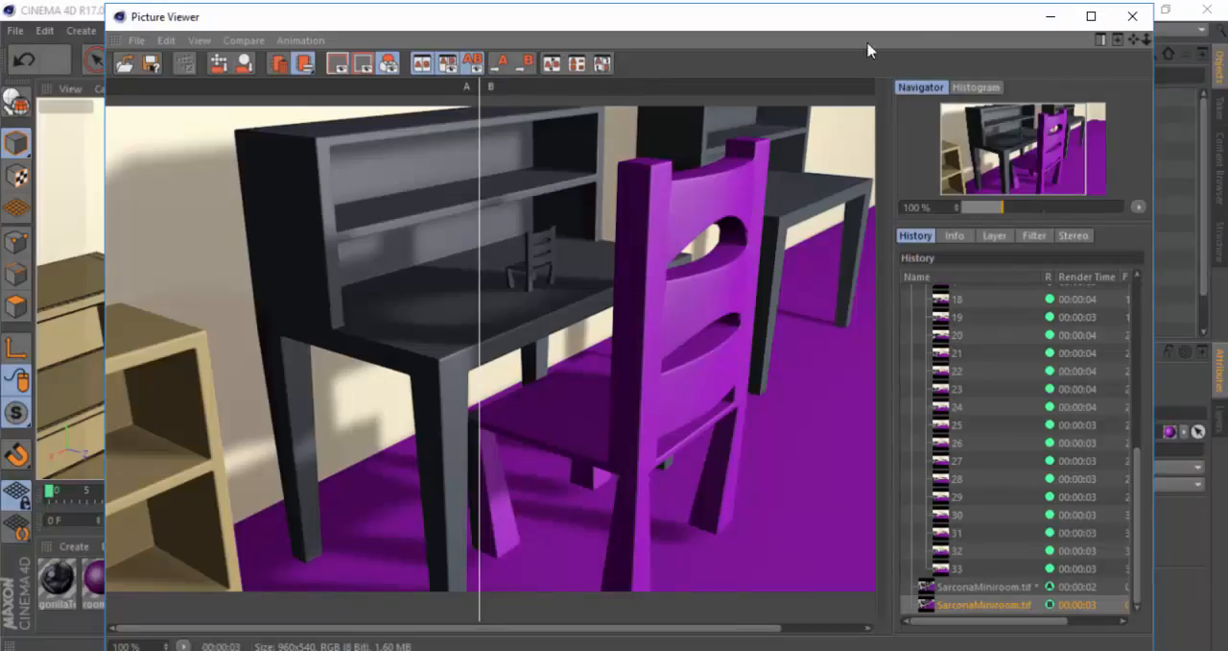
left_click(1140, 15)
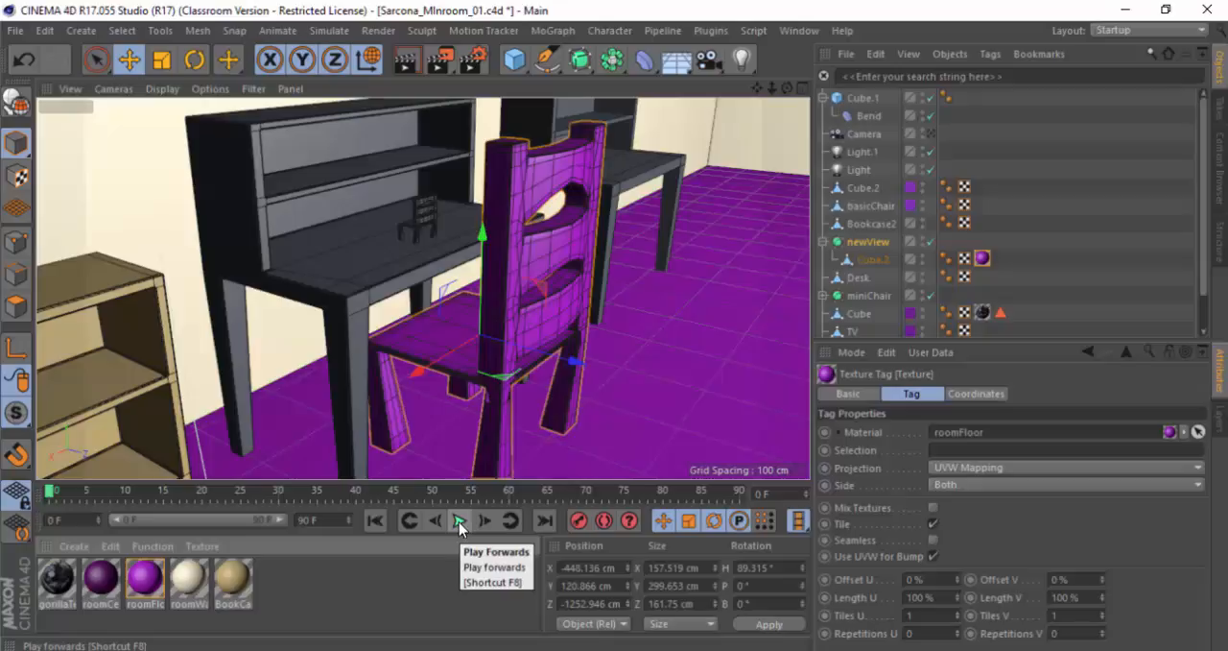
Step: Switch to Acrobat and examine the remaining Animation hotkeys, from Stop to stepping between keys and frames
key("alt+Tab")
double_click(447, 286)
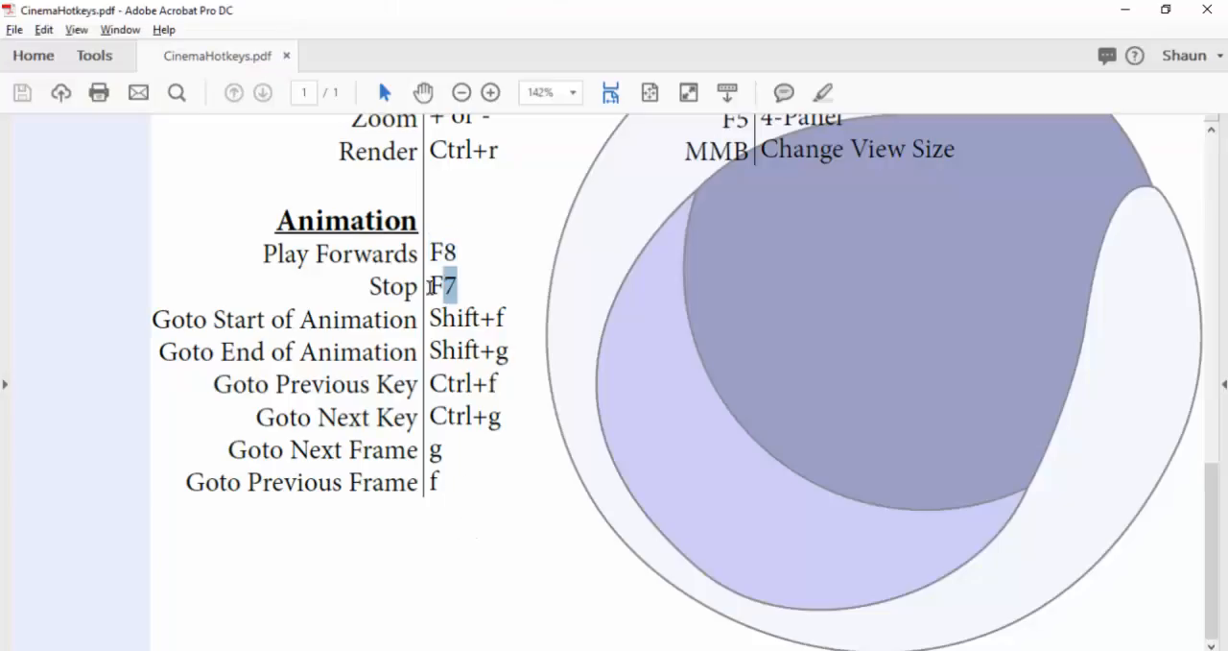
left_click_drag(233, 318, 464, 329)
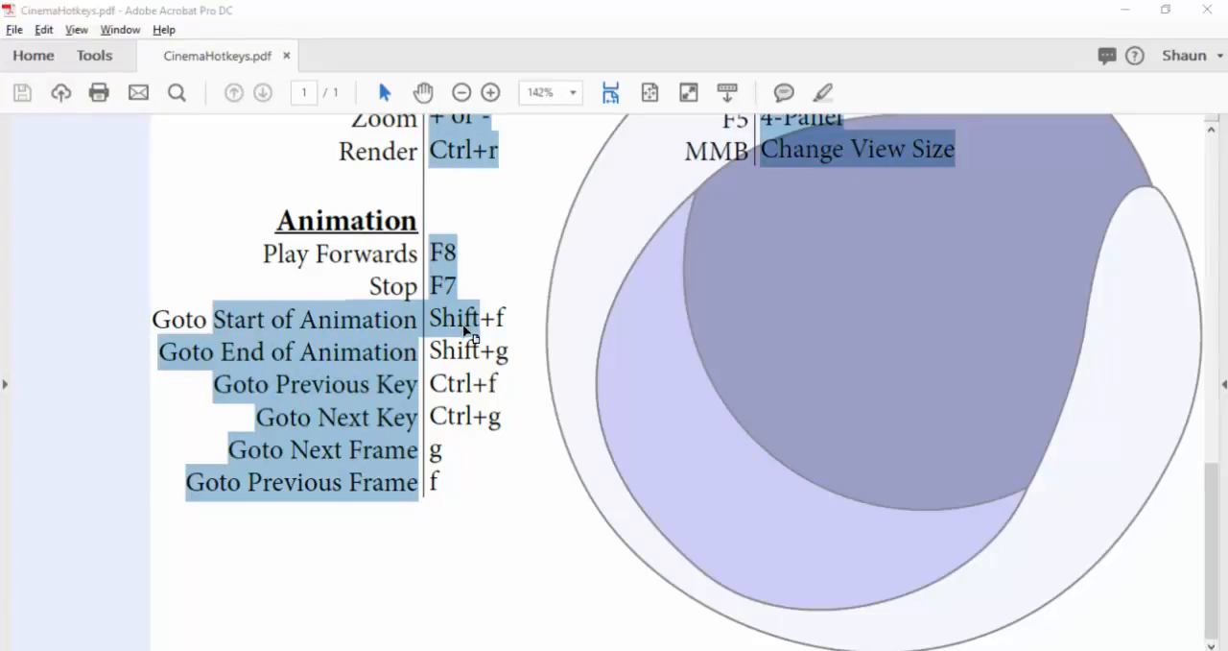
key("alt+Tab")
key("alt+Tab")
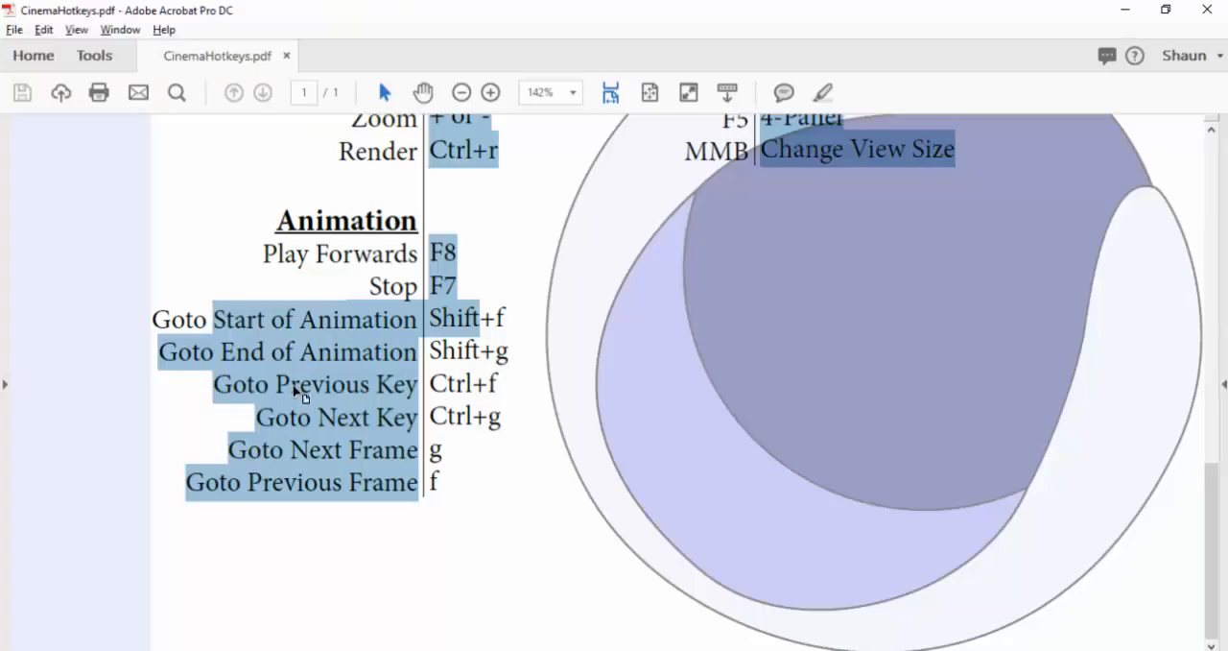
left_click(277, 374)
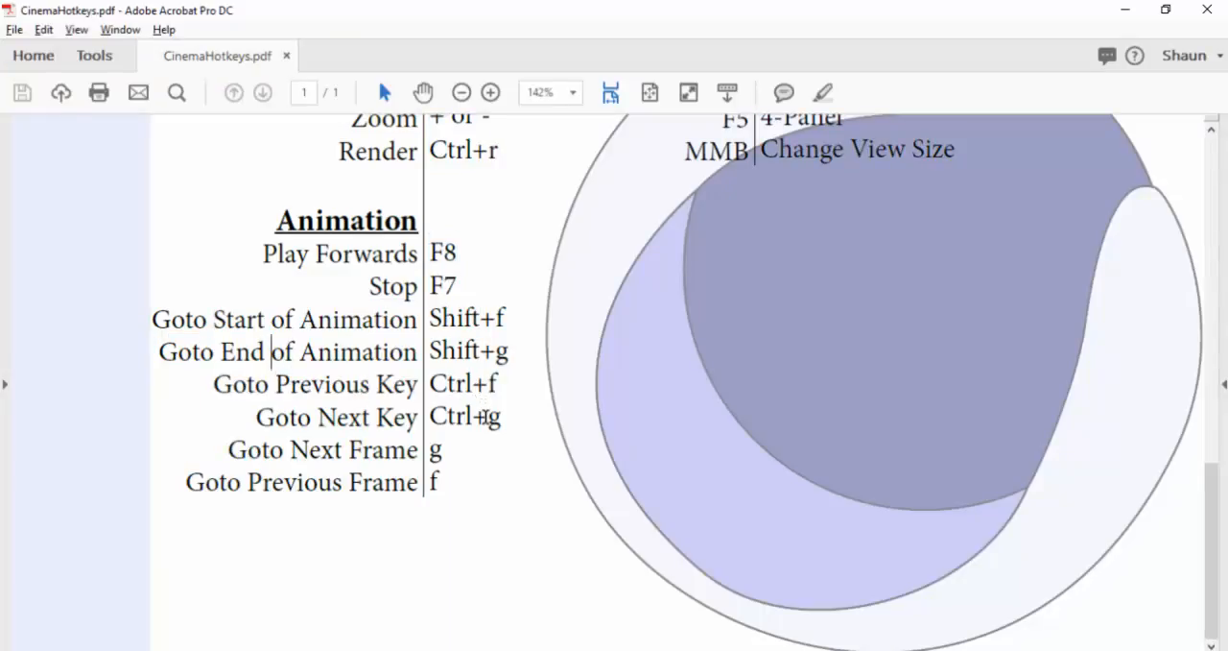
left_click_drag(272, 459, 418, 450)
Step: Examine the Camera Manipulation hotkeys on the sheet and highlight the view entries from Perspective to 4-Panel
scroll(776, 329, "up", 8)
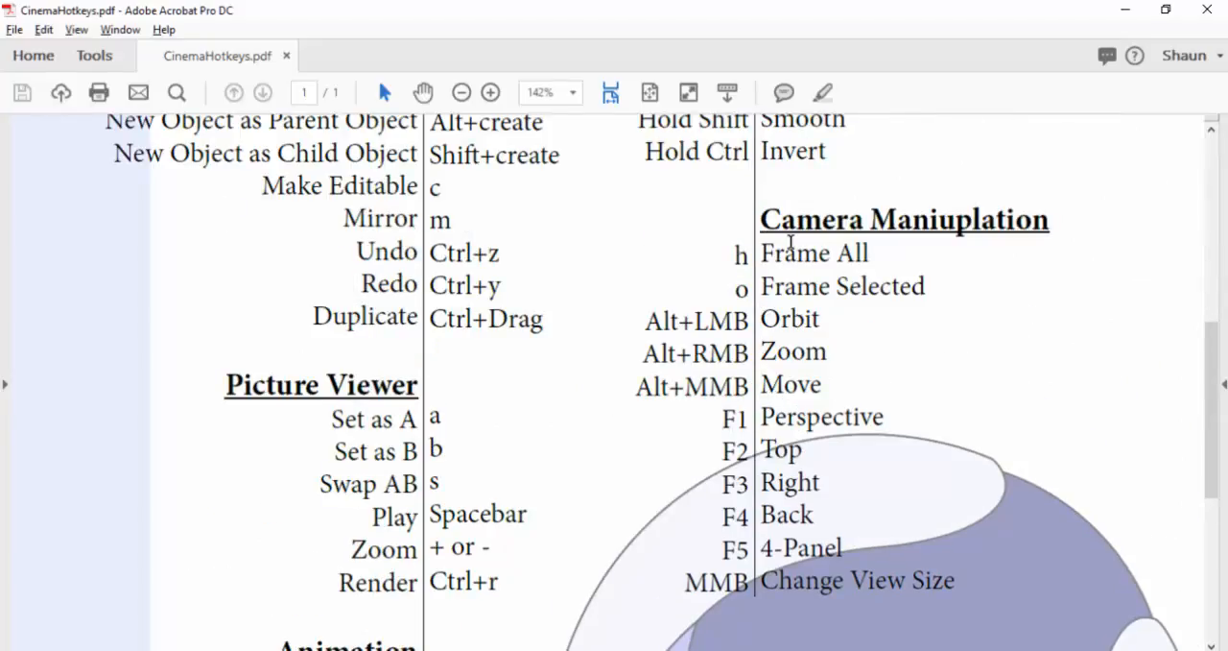
left_click_drag(798, 253, 888, 544)
left_click(803, 412)
left_click_drag(764, 415, 843, 556)
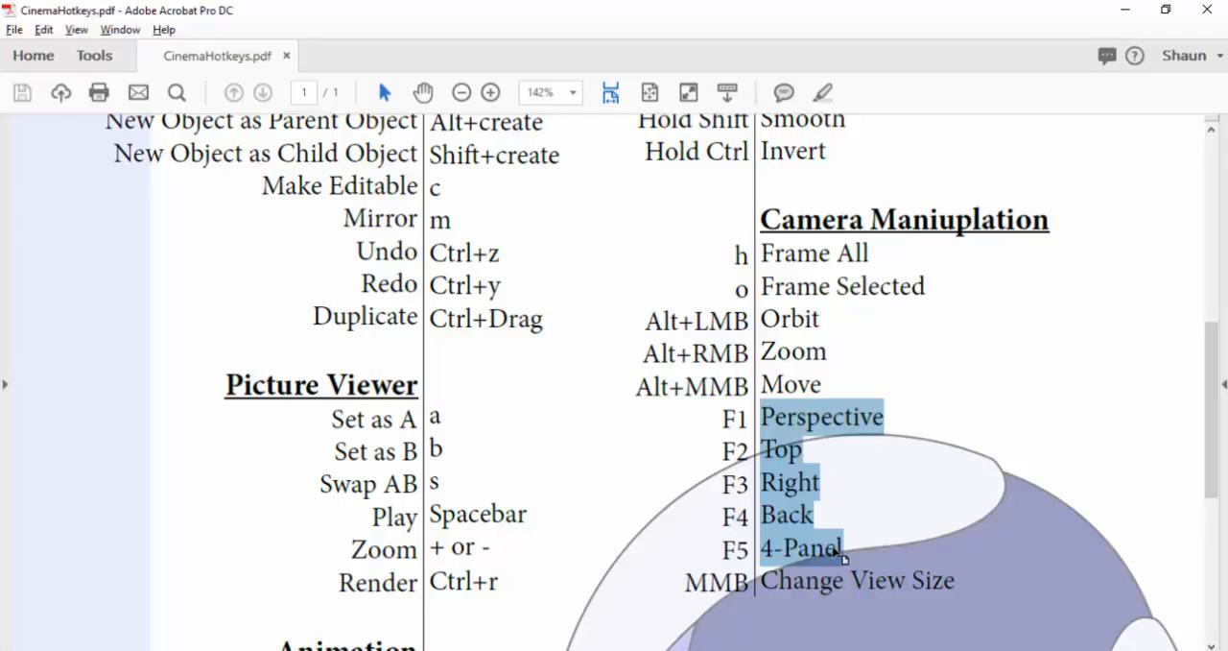
Step: Switch to Cinema 4D and cycle through the Top, Right, Front and four-panel views, returning to Perspective
key("alt+Tab")
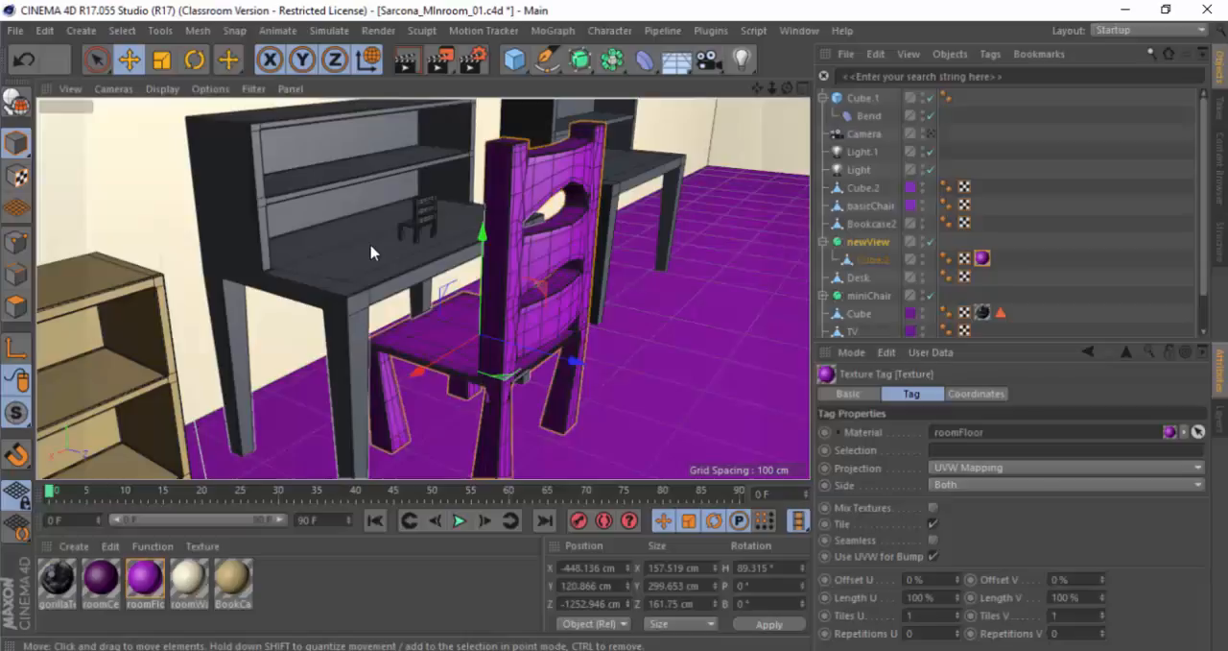
key("F2")
key("F3")
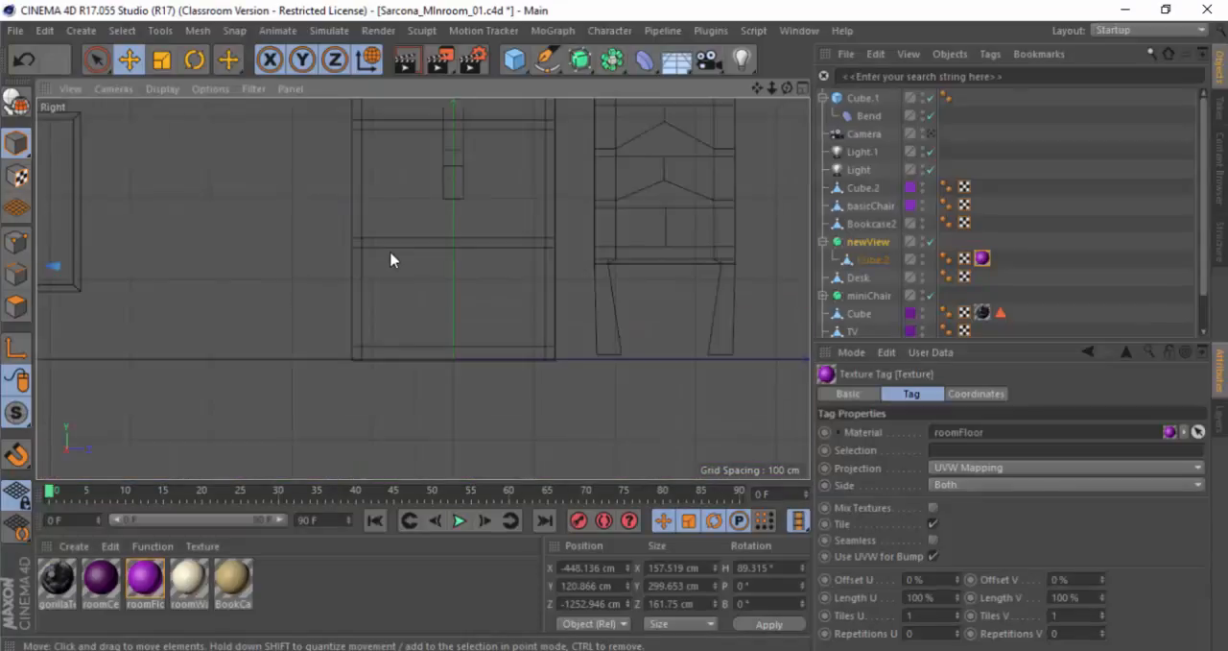
key("F4")
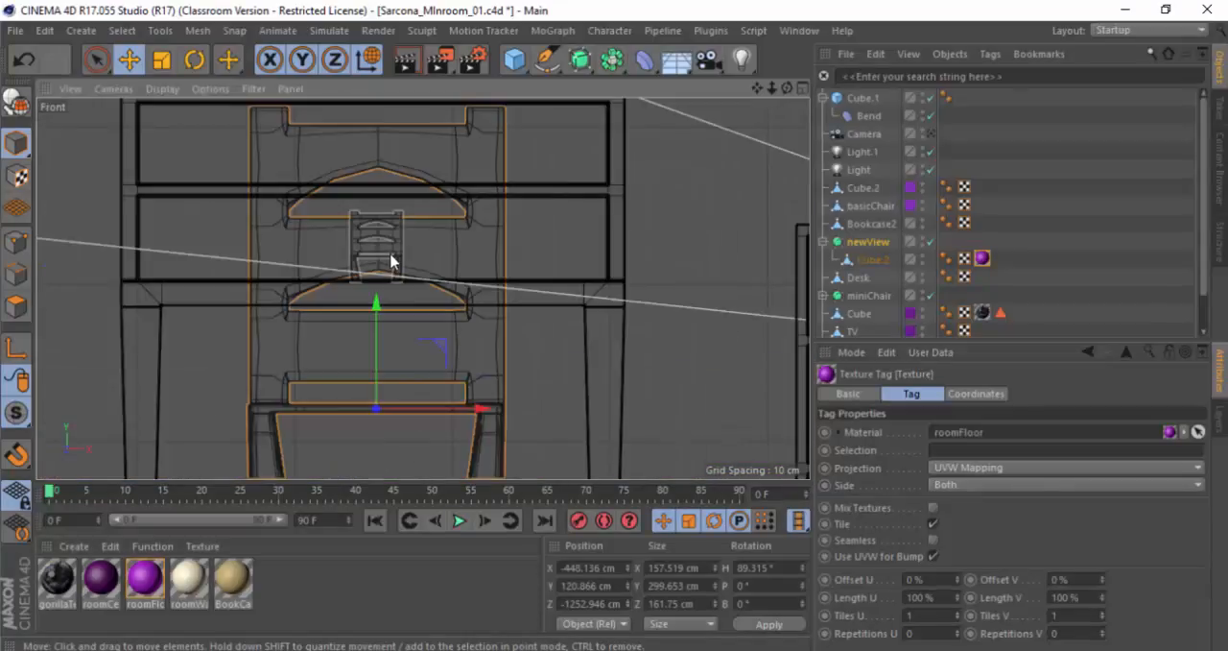
key("F5")
key("F1")
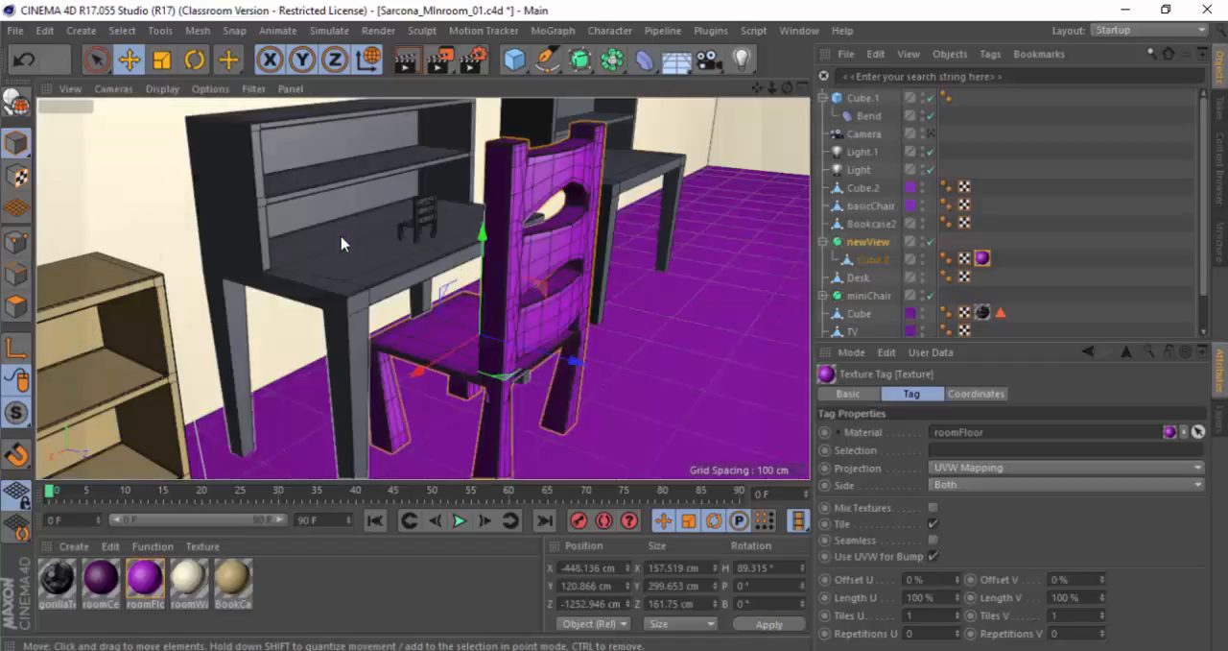
Step: Switch to Acrobat and highlight the Frame Selected and Frame All entries under Camera Manipulation
key("alt+Tab")
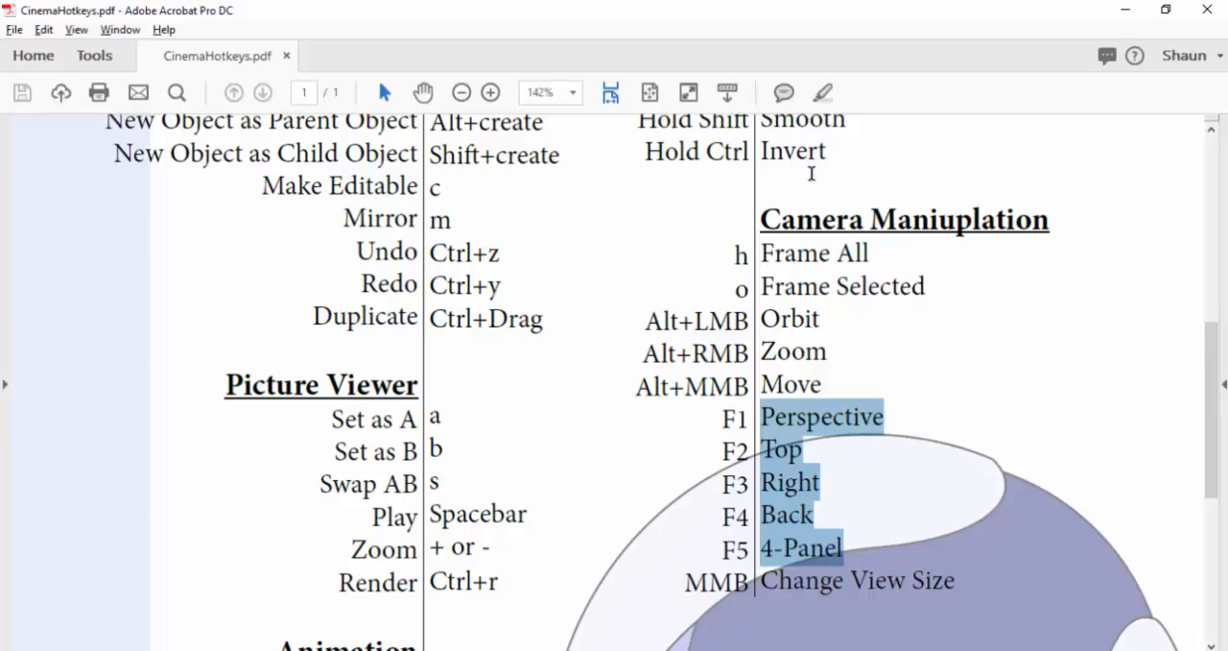
triple_click(815, 288)
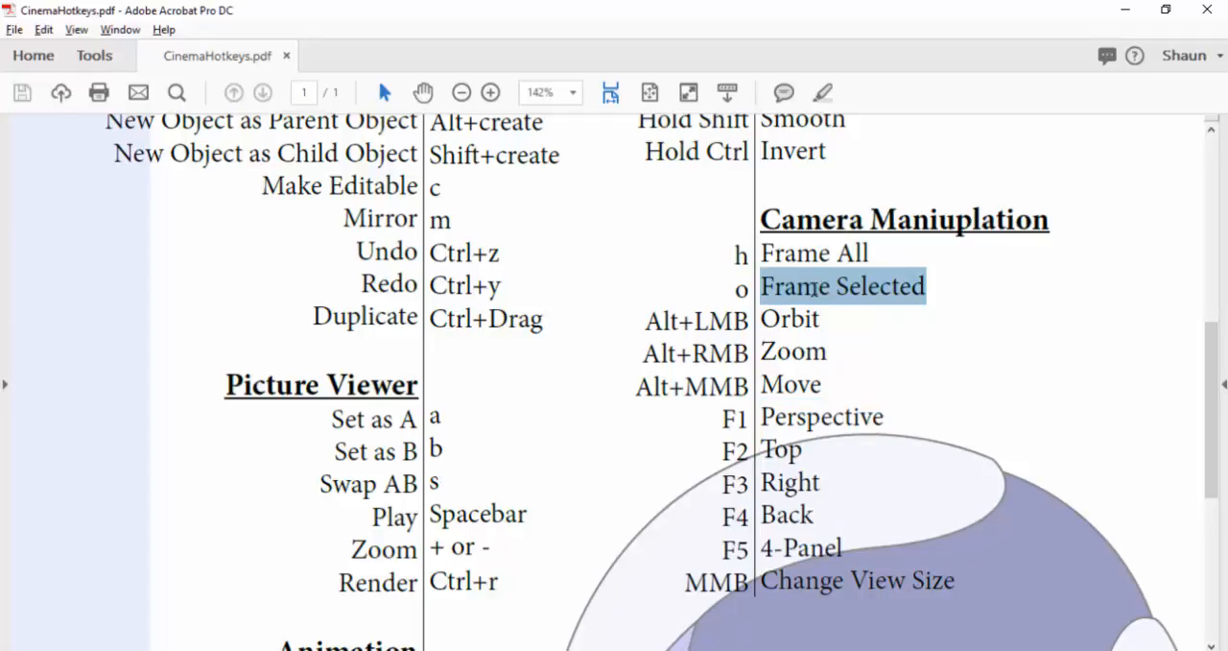
triple_click(813, 254)
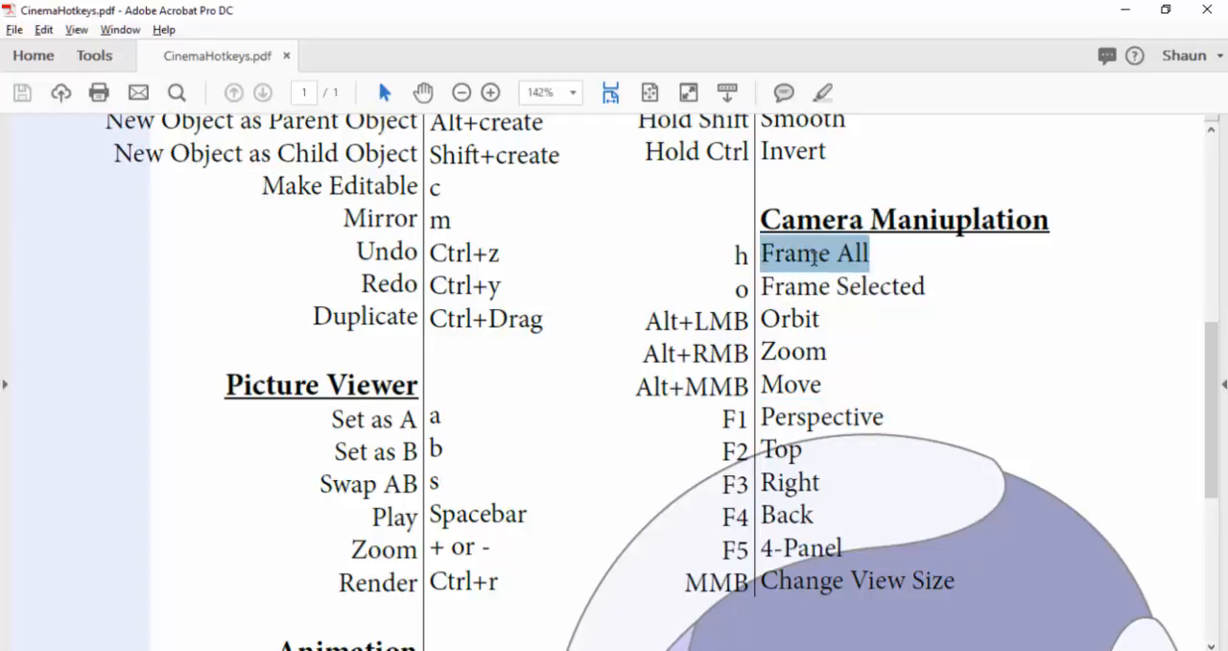
Step: Examine the Transforming hotkeys on the sheet, from Move through Move Axis to Snap Item
scroll(814, 261, "up", 5)
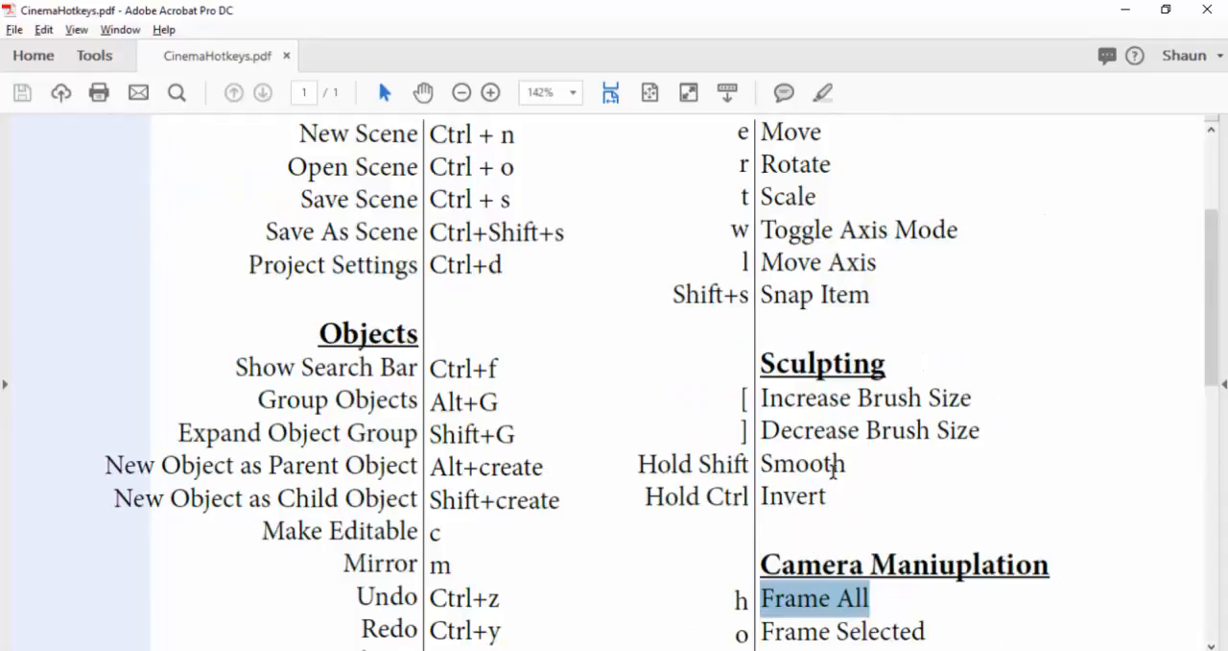
scroll(831, 466, "up", 3)
left_click_drag(813, 312, 700, 469)
left_click(830, 466)
left_click(699, 469)
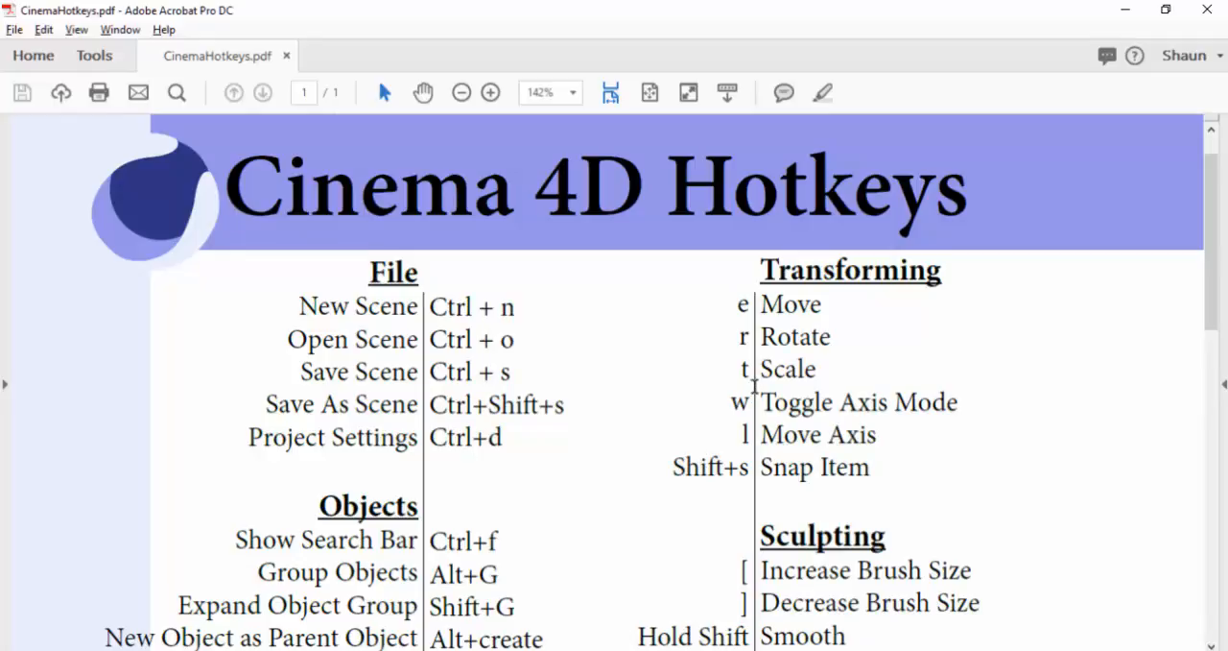
Step: Switch to Cinema 4D, enable axis editing for the purple chair, try moving its axis, and undo the move
key("alt+Tab")
mouse_move(663, 268)
left_mouse_down("alt")
mouse_move(635, 271)
mouse_move(650, 267)
left_mouse_up("alt")
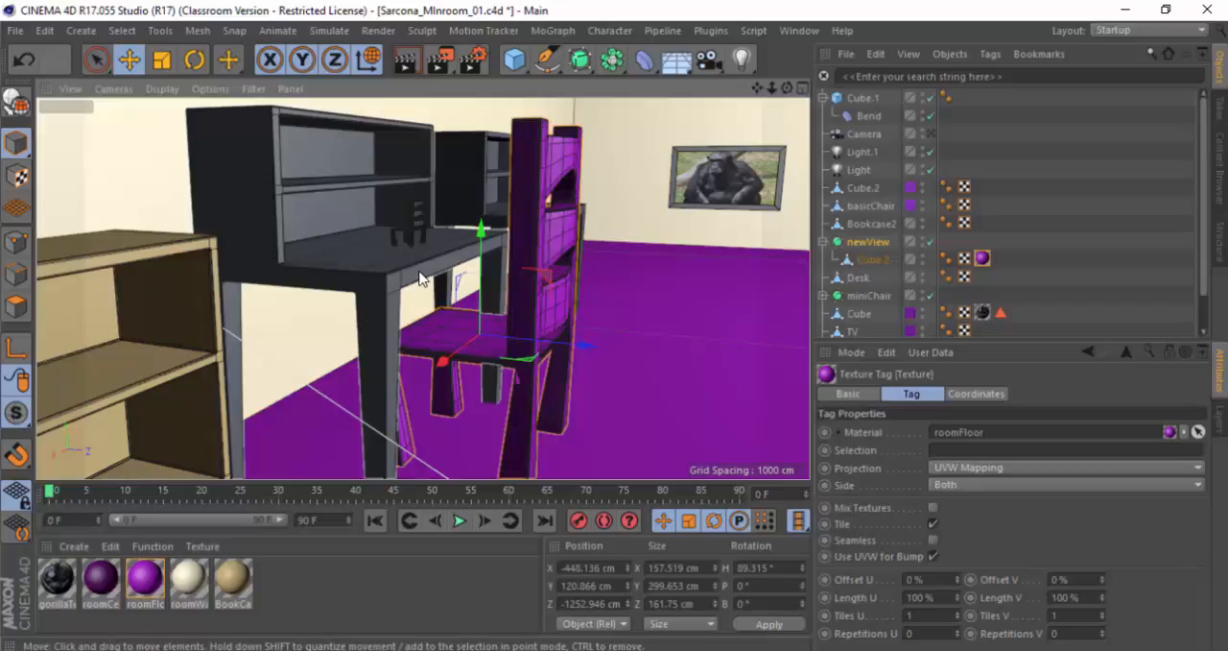
key("l")
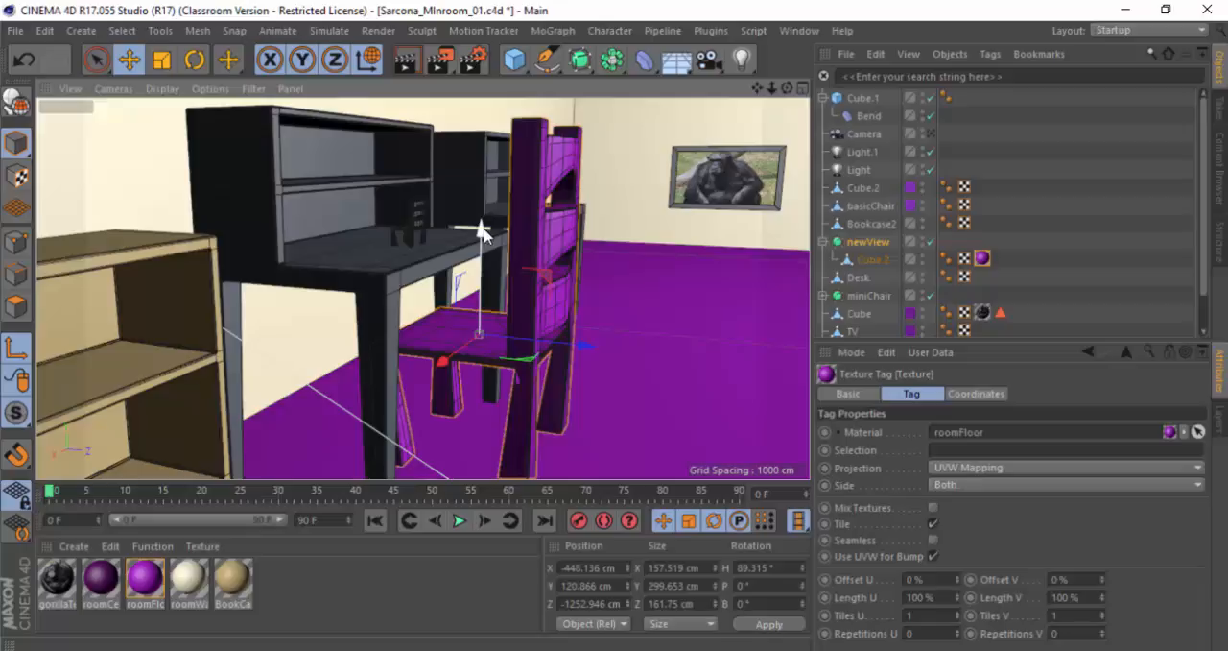
left_click_drag(485, 235, 525, 275)
key("ctrl+z")
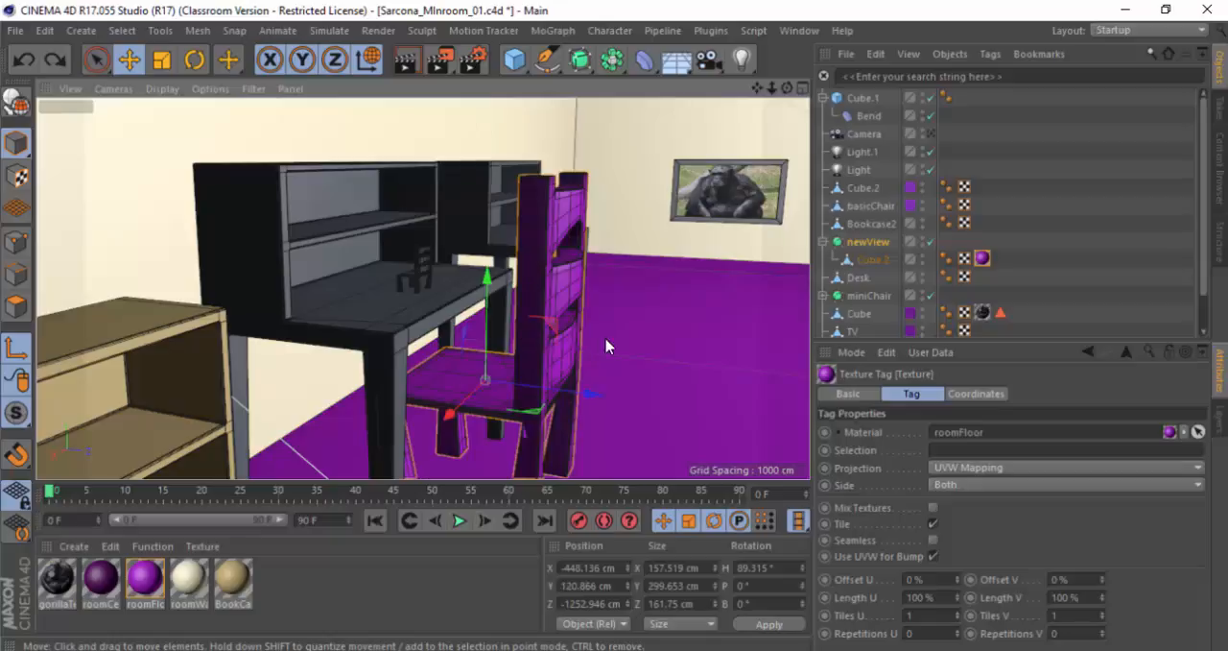
Step: Move the chair's axis to the bottom corner of its leg in the Right view, at about Y 13.2 cm and Z -1322.5 cm
left_click_drag(606, 339, 410, 287, "alt")
key("F2")
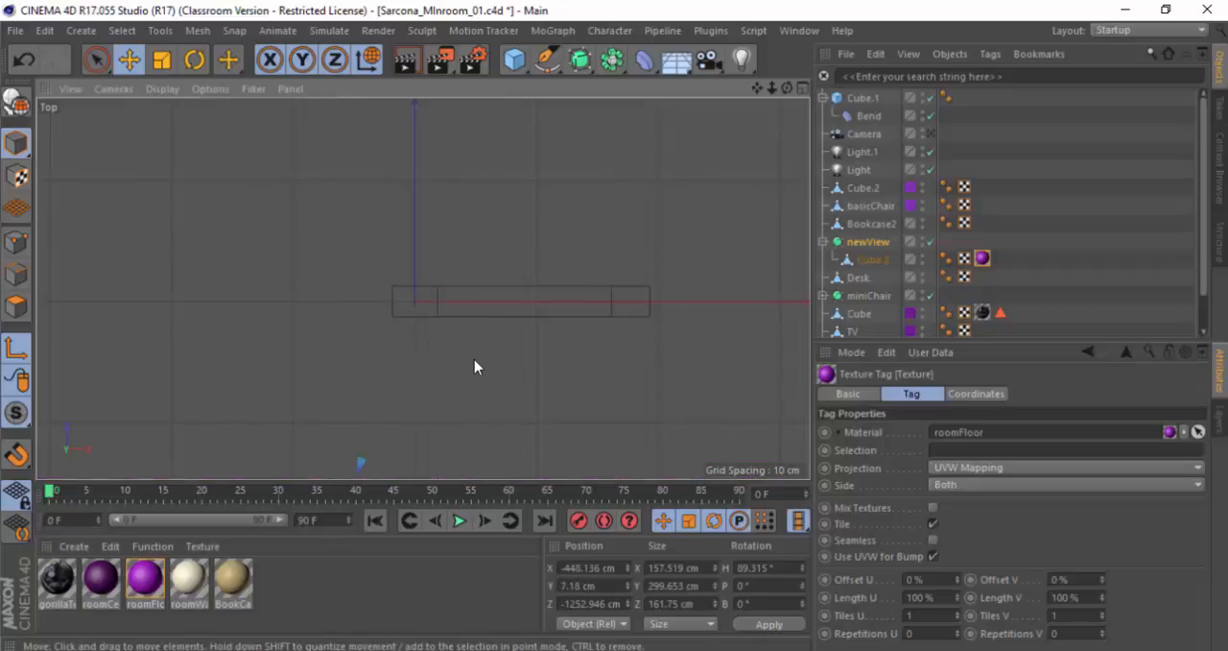
scroll(471, 361, "down", 9)
key("F3")
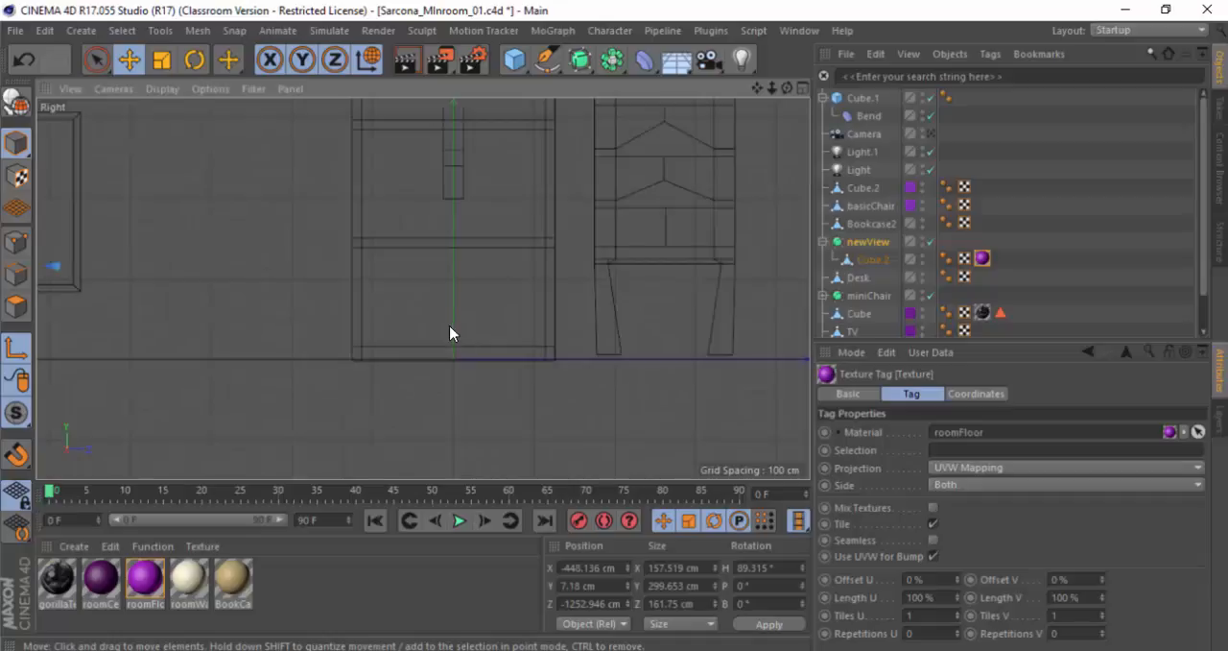
scroll(449, 332, "down", 5)
middle_click_drag(381, 351, 425, 370, "alt")
scroll(425, 371, "up", 9)
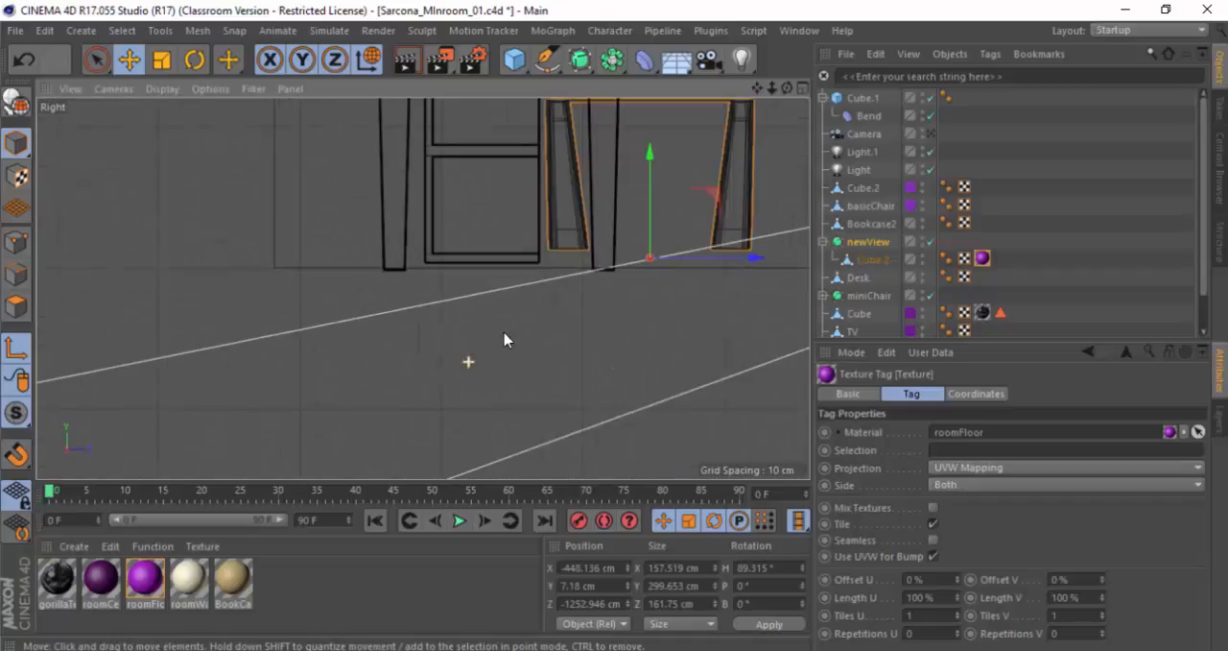
scroll(458, 398, "up", 8)
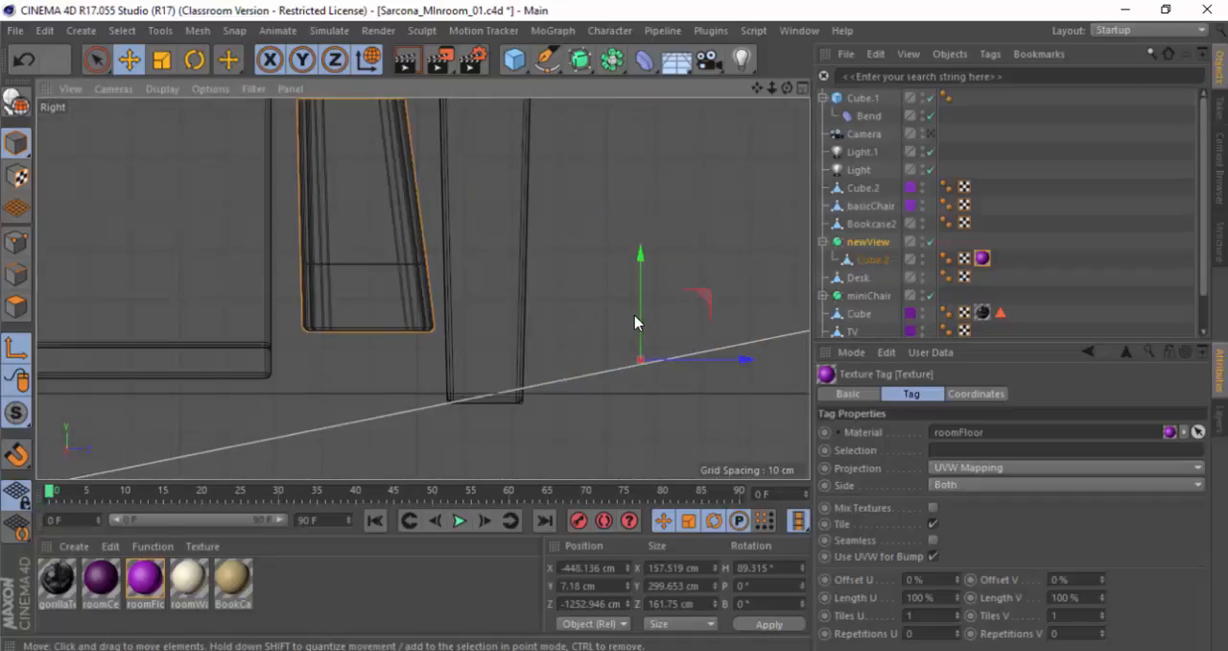
left_click_drag(710, 312, 372, 277)
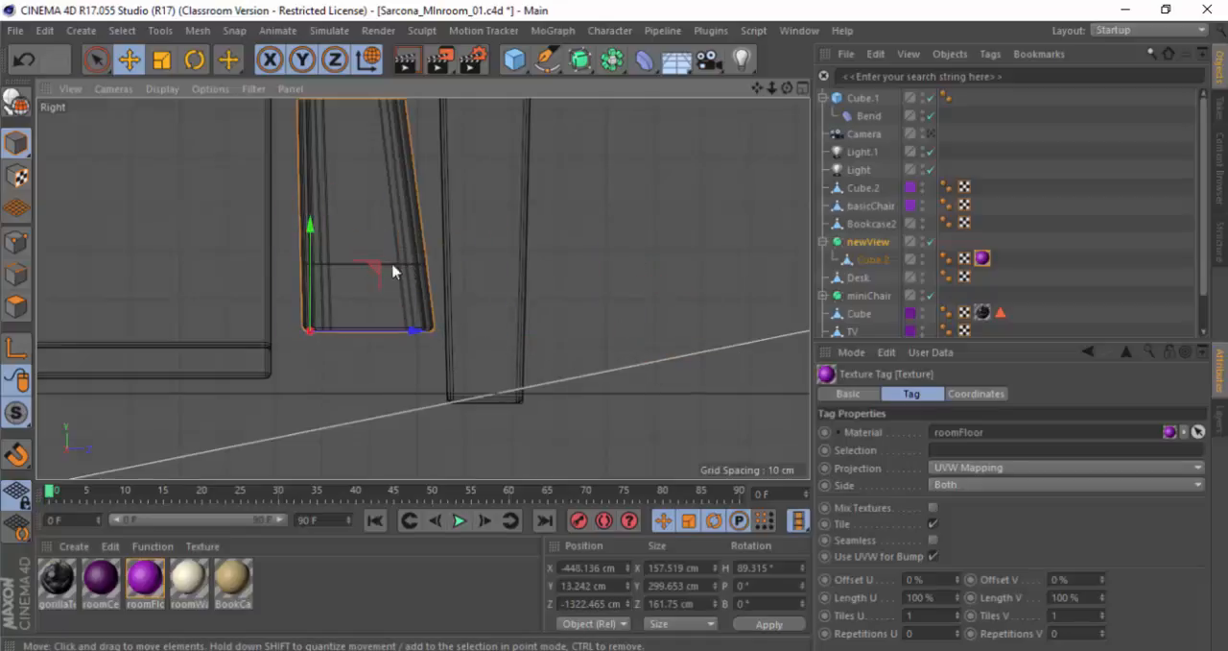
Step: Lower the chair to the floor at Y 0.172 cm and move it across the room to about X -853 cm, Z -1070 cm
left_click_drag(316, 230, 321, 292)
middle_click(381, 287)
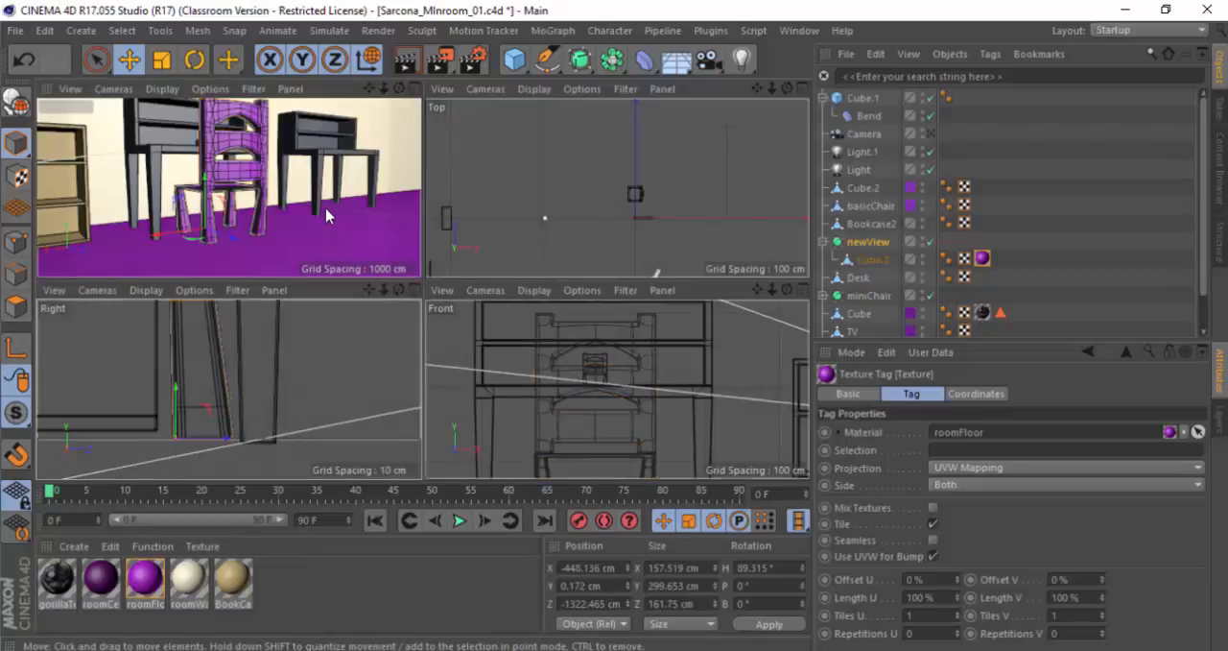
middle_click(324, 213)
left_click_drag(547, 302, 652, 356, "alt")
middle_click_drag(520, 355, 384, 351, "alt")
left_click_drag(524, 348, 525, 356, "alt")
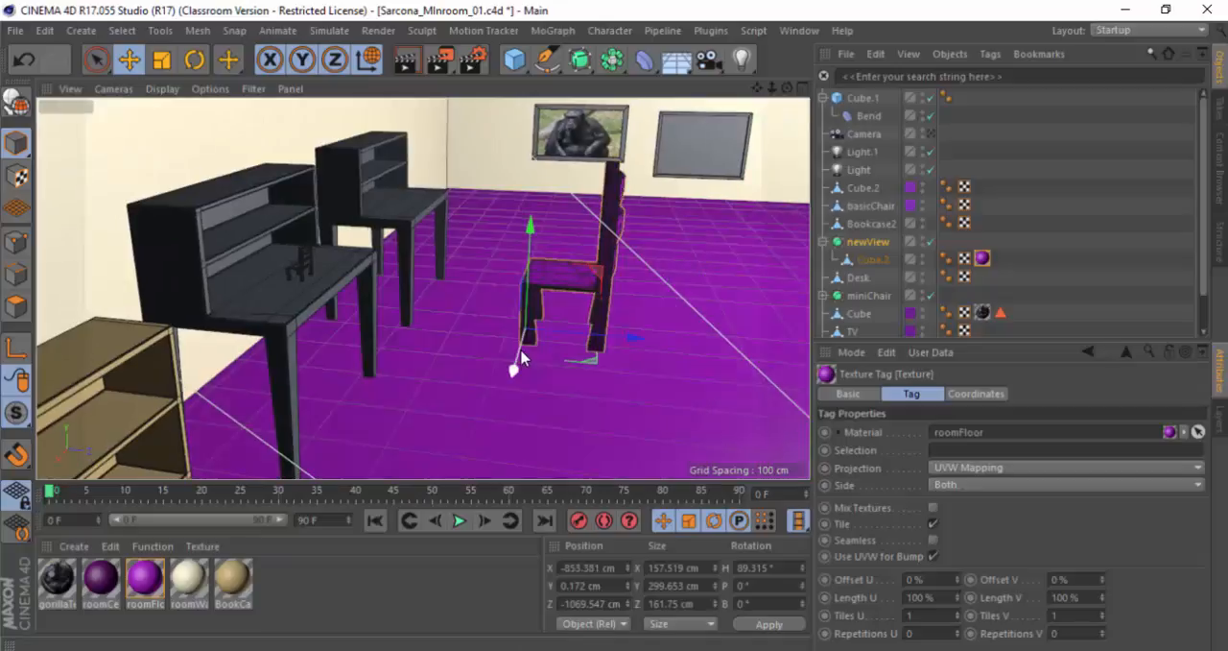
Step: Try scaling the chair up from its leg-corner axis to about 732 cm high, then undo the scaling
key("t")
left_click_drag(599, 308, 693, 309)
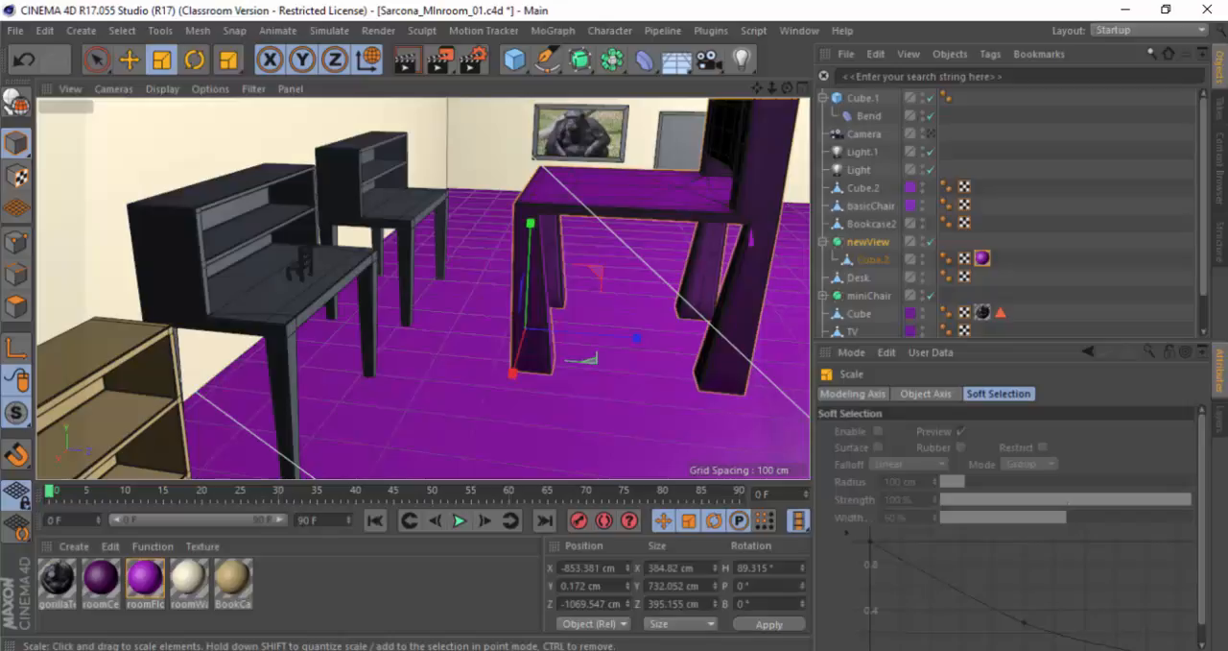
key("ctrl+z")
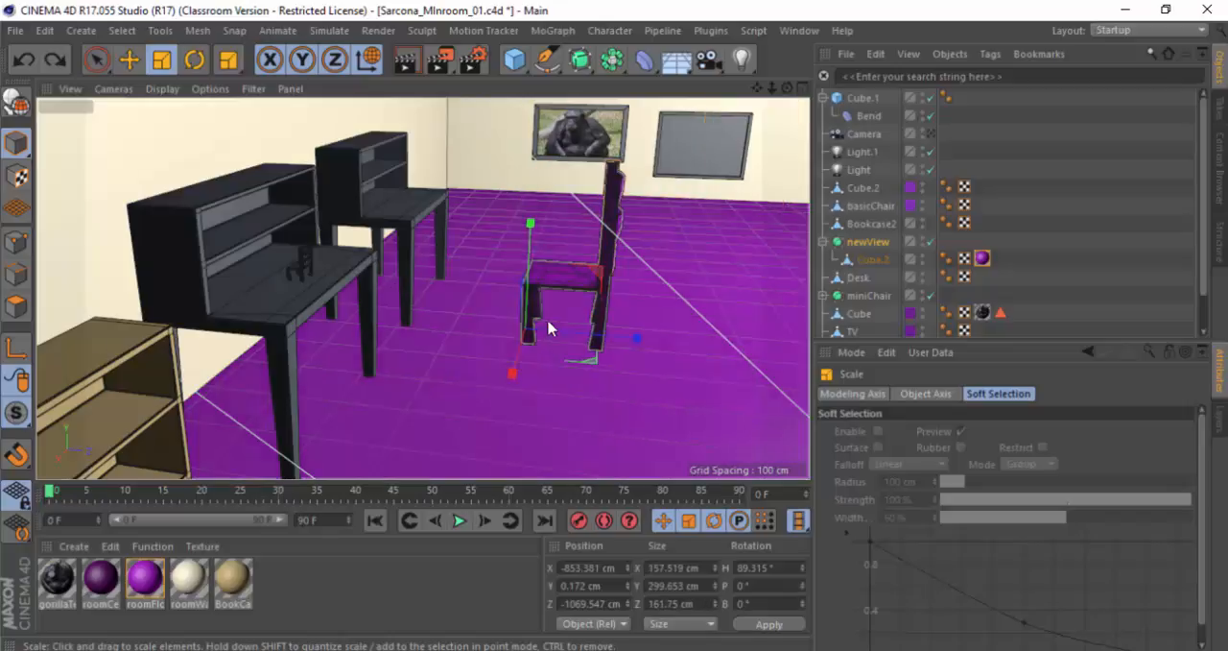
Step: View the chair from behind, then switch back to the Cinema 4D Hotkeys sheet in Acrobat
left_click_drag(508, 290, 216, 322, "alt")
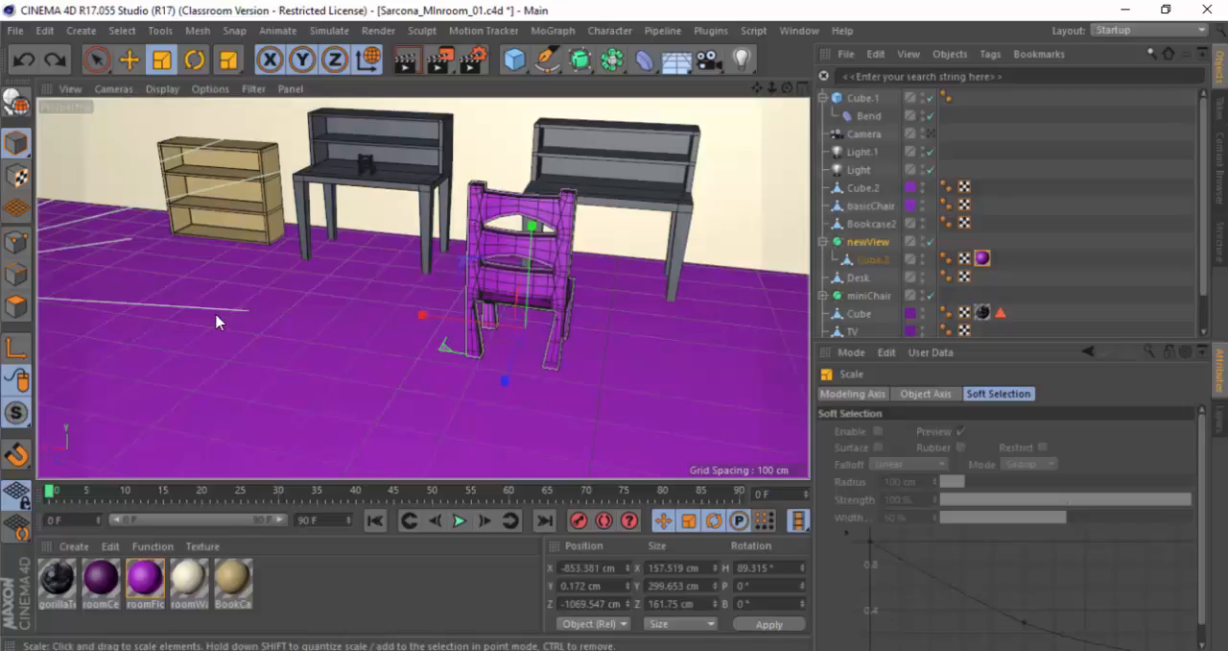
key("alt+Tab")
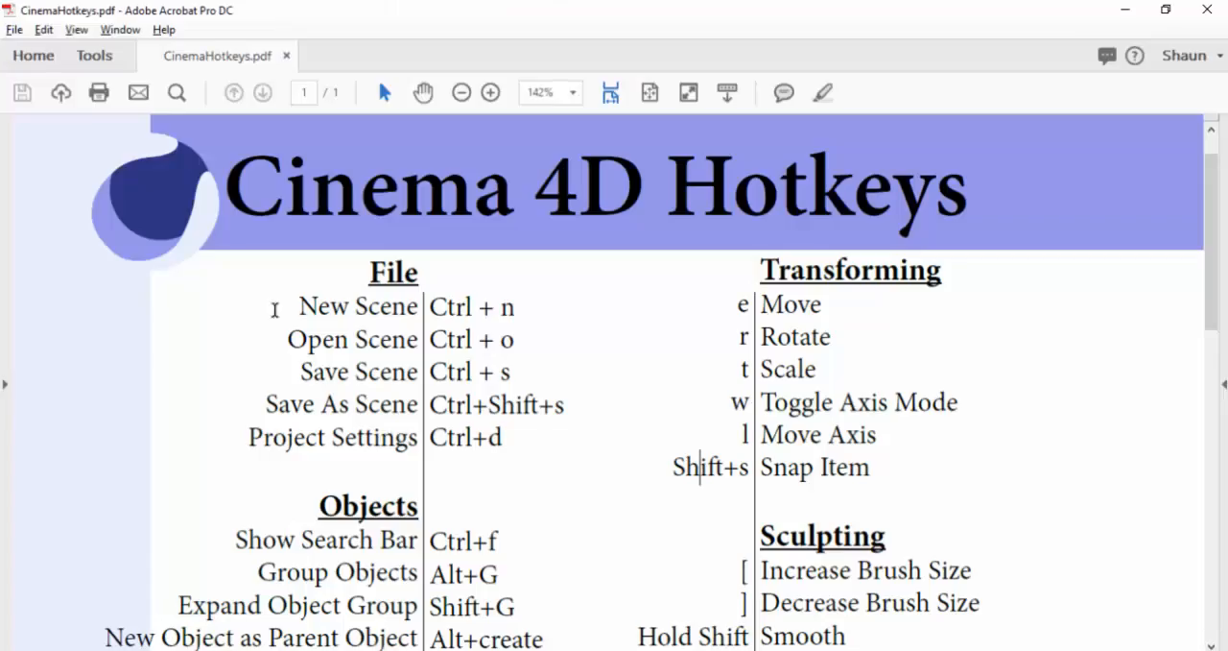
Step: Highlight the Snap Item entry in the hotkey sheet, then switch to Cinema 4D and look over the available snapping options
left_click_drag(779, 451, 849, 572)
key("alt+Tab")
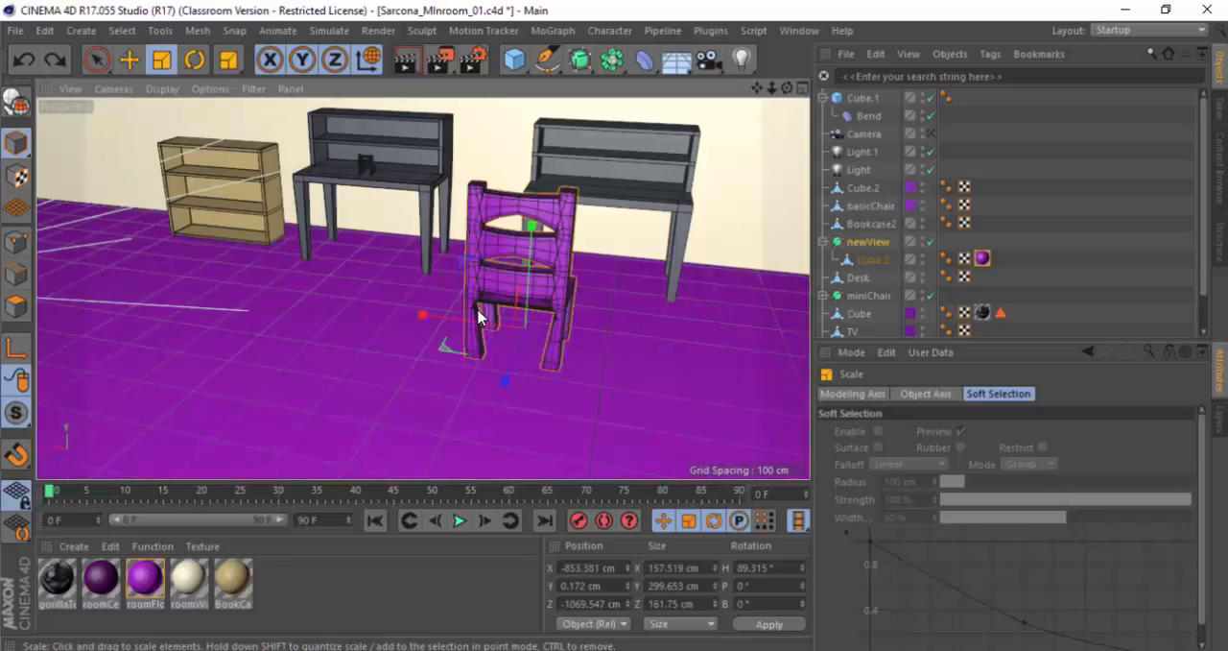
key("e")
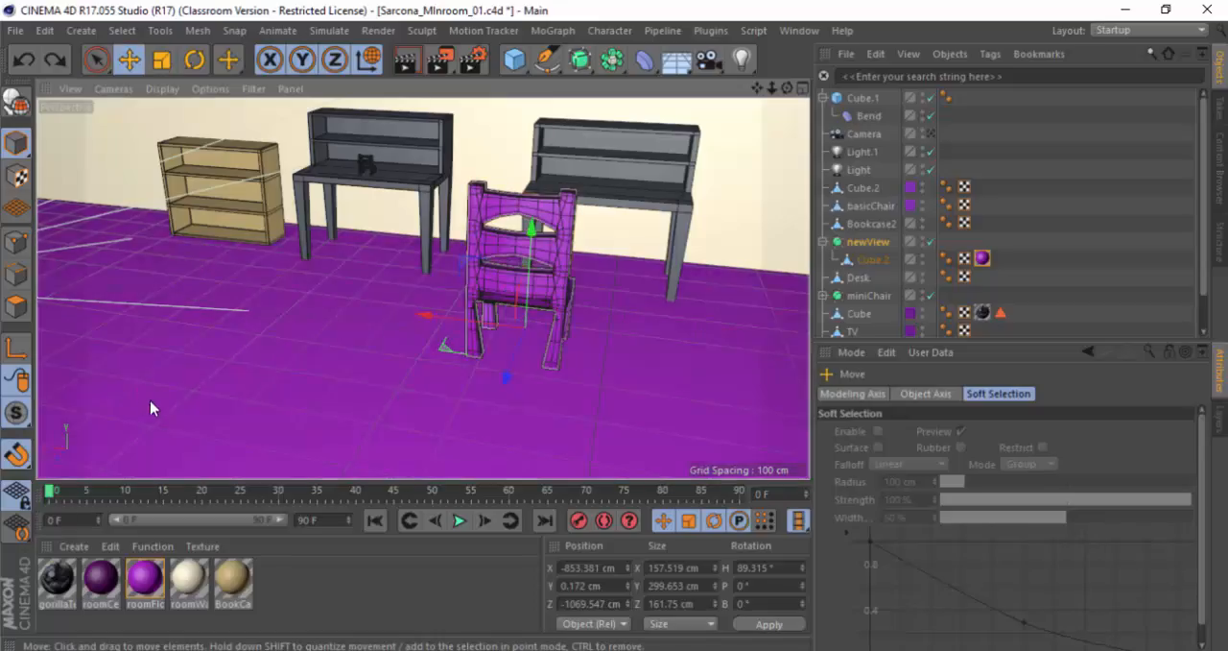
left_click(19, 458)
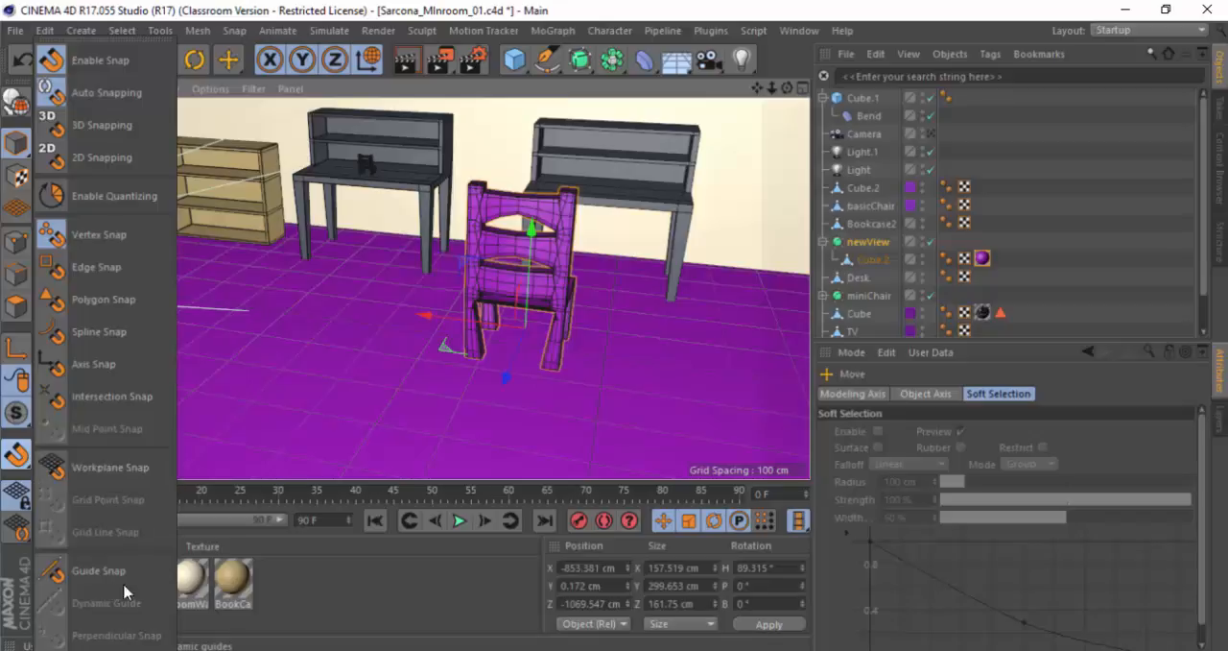
left_click(294, 178)
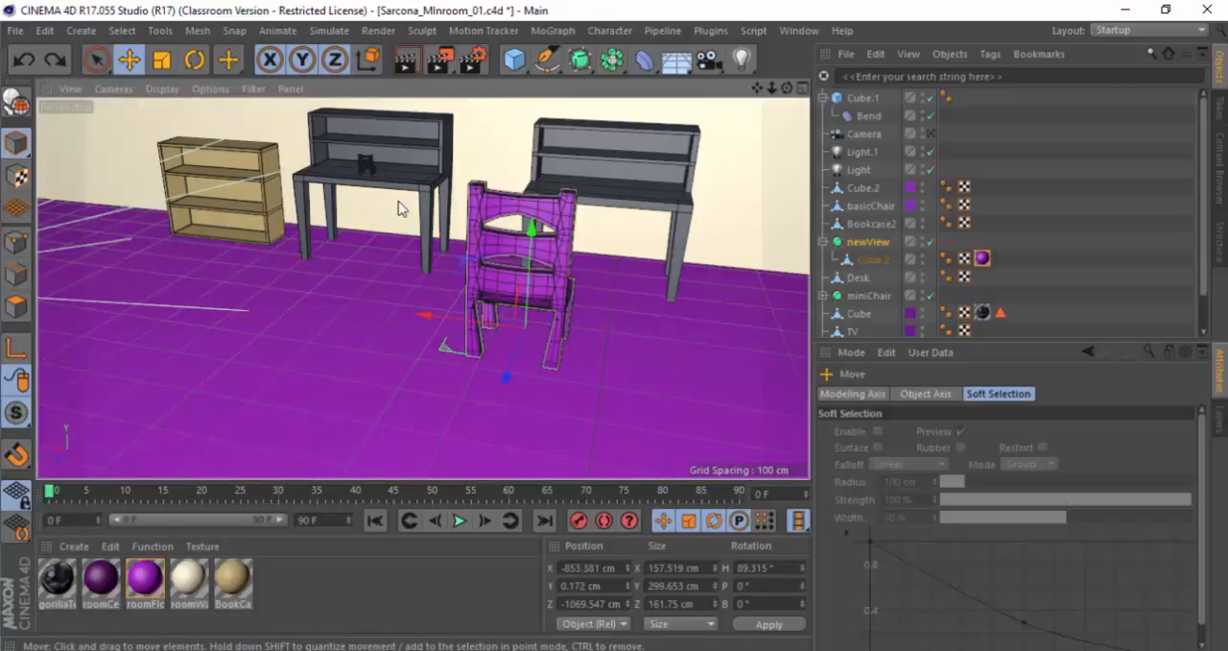
Step: Try rotating the chair about its leg-corner axis in two directions, undoing each rotation
key("r")
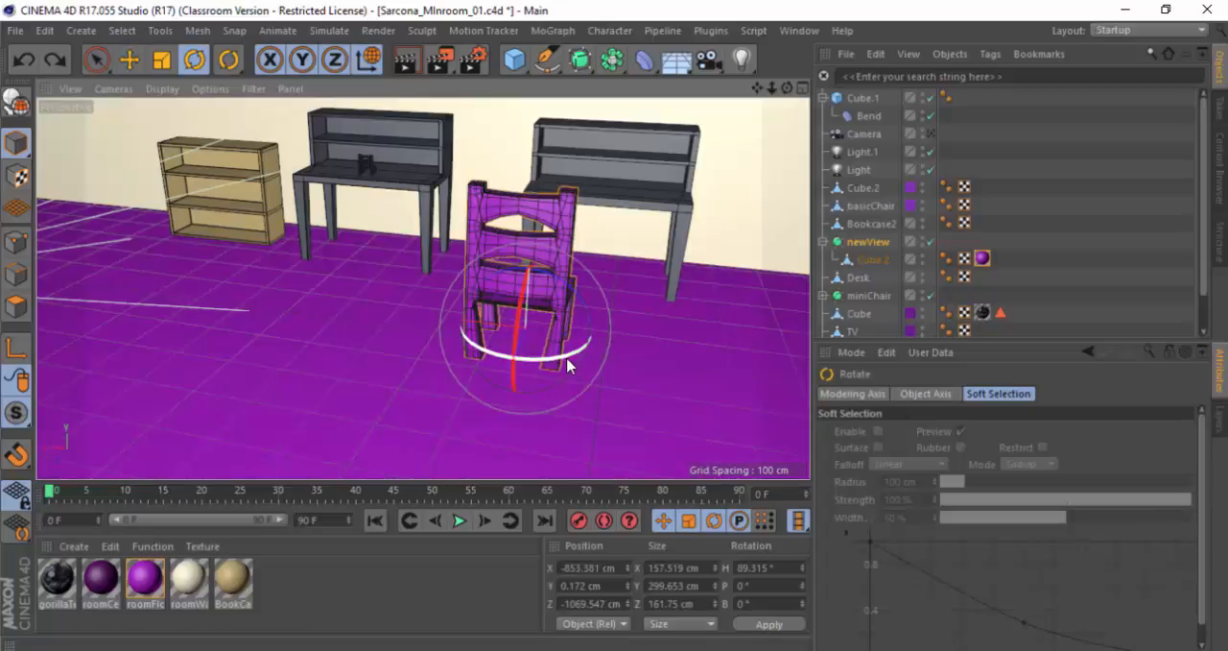
left_click_drag(557, 364, 457, 371)
key("ctrl+z")
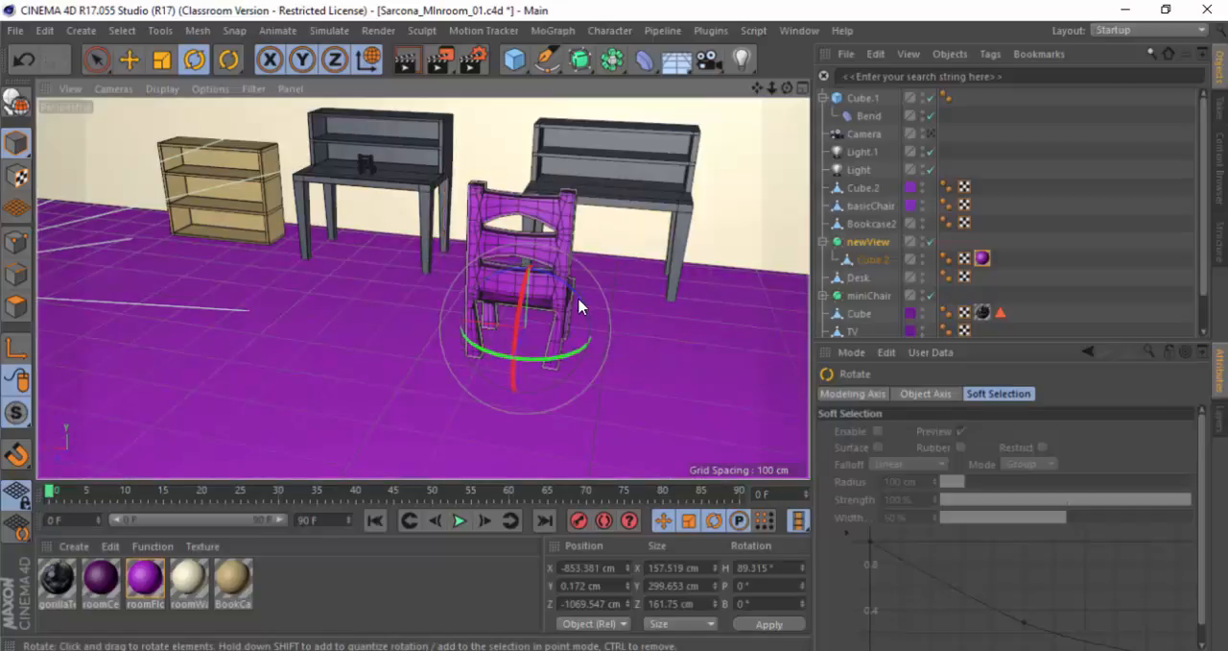
left_click(579, 298, "shift")
left_click(571, 297)
left_click_drag(574, 289, 466, 276)
key("ctrl+z")
Step: Switch to the hotkey sheet in Acrobat, highlight the Sculpting section and review the remaining sections
key("alt+Tab")
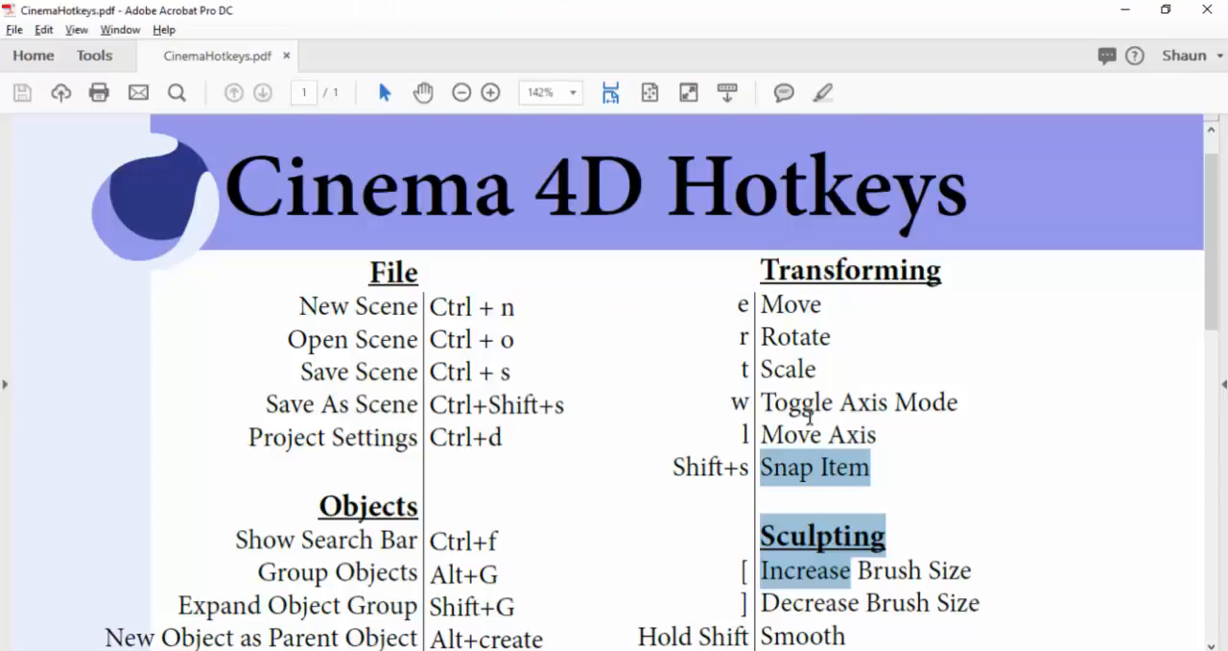
scroll(810, 412, "down", 5)
left_click_drag(791, 257, 804, 257)
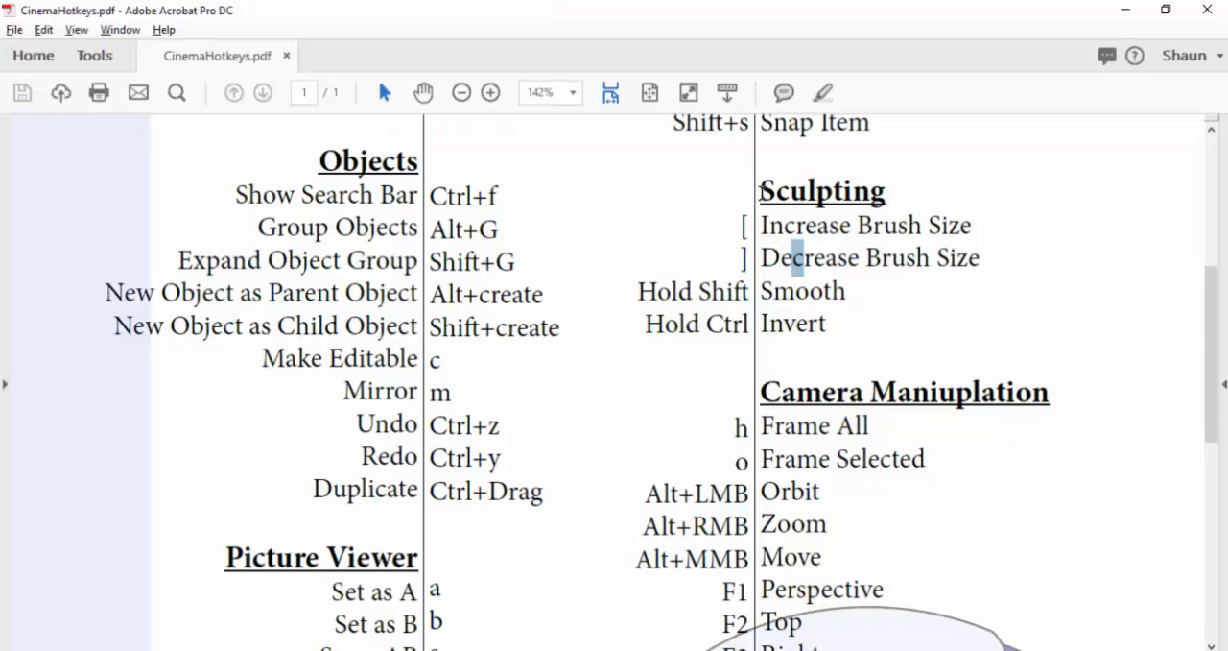
mouse_move(763, 192)
left_mouse_down()
mouse_move(818, 270)
mouse_move(835, 325)
left_mouse_up()
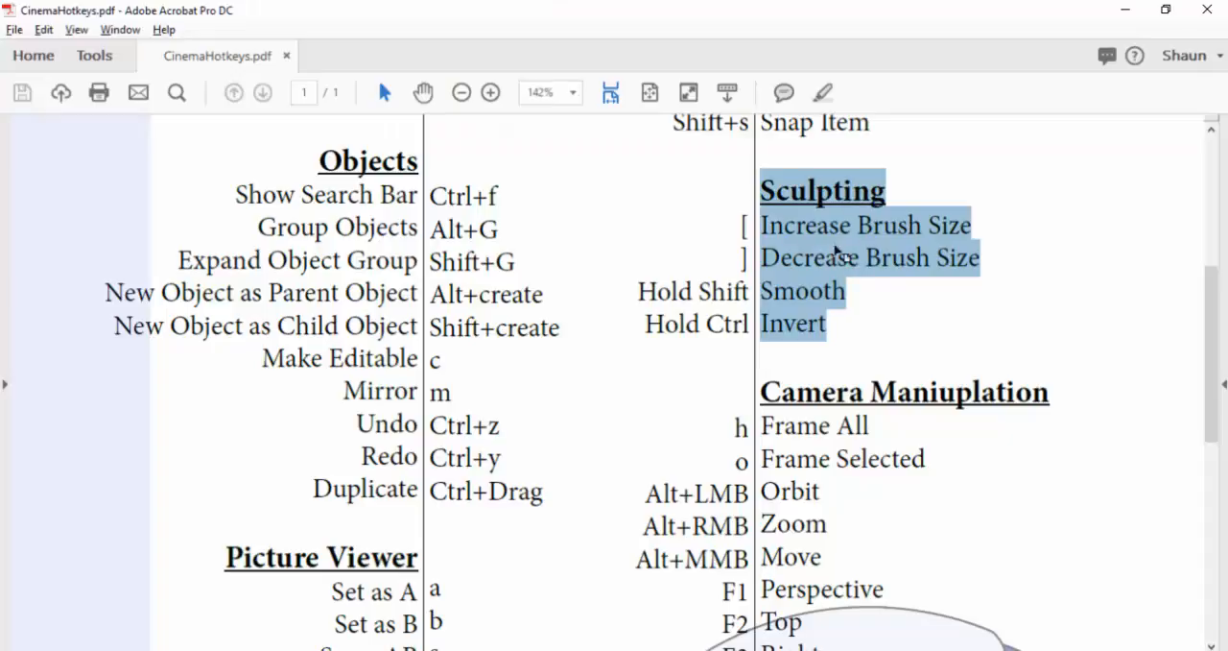
scroll(773, 324, "down", 9)
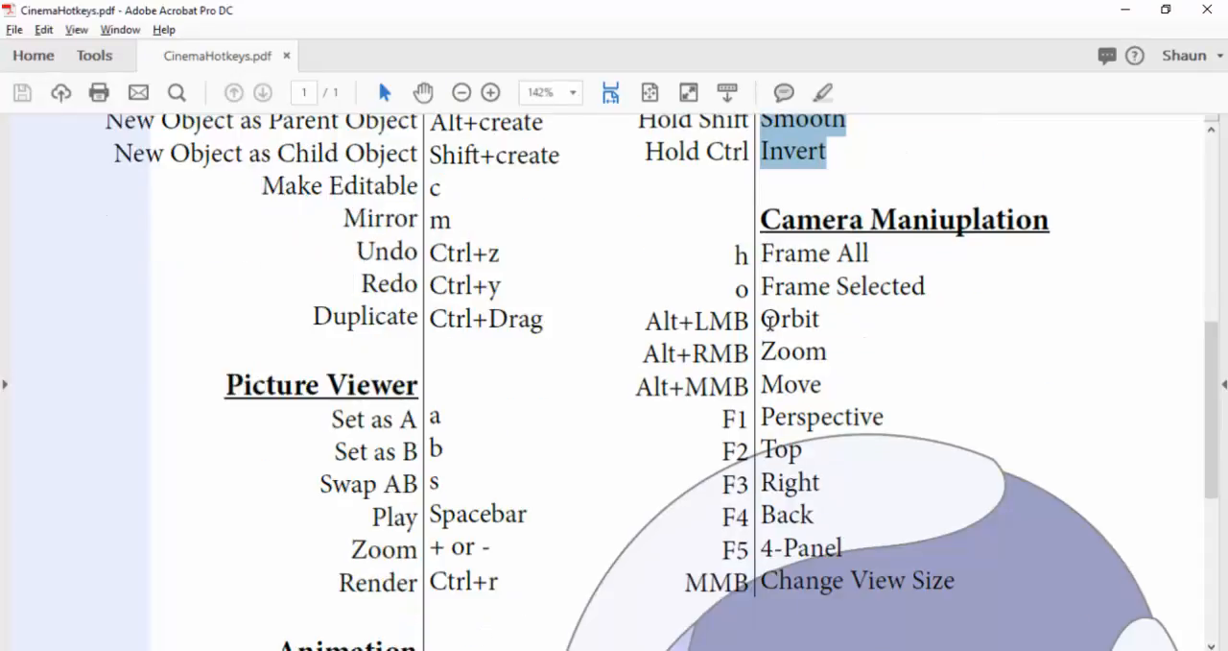
scroll(773, 327, "up", 12)
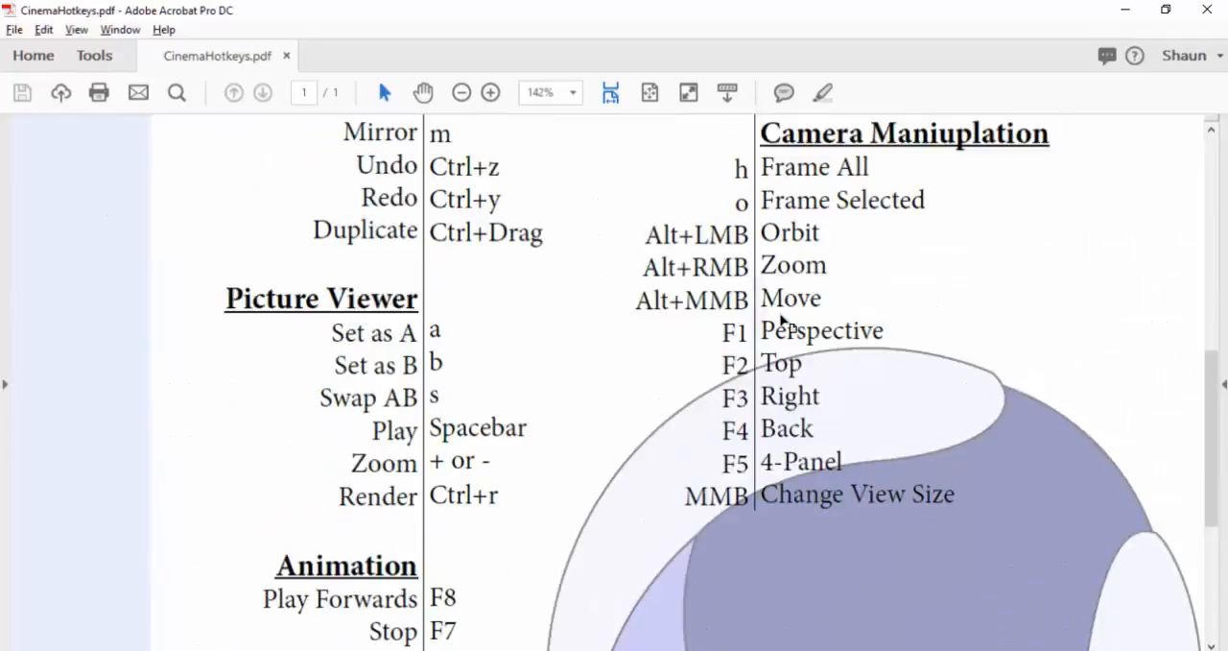
scroll(780, 312, "down", 9)
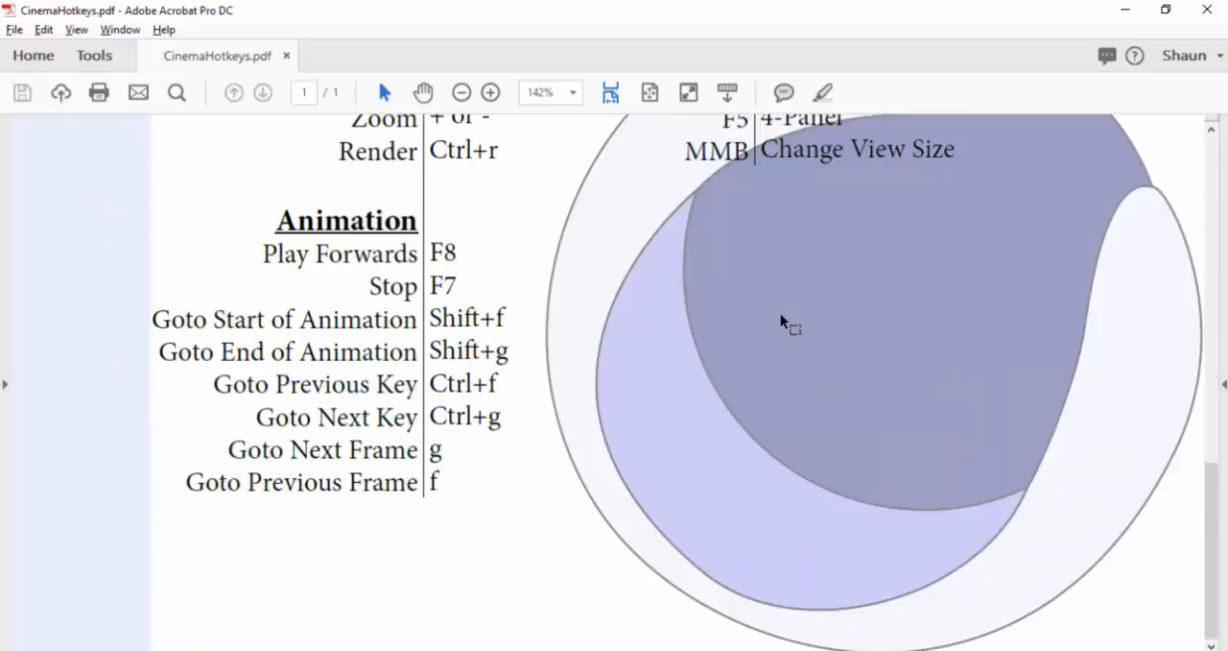
Step: Switch back to Cinema 4D and alternate between the Move and Live Selection tools while viewing the chair from behind
key("alt+Tab")
key("e")
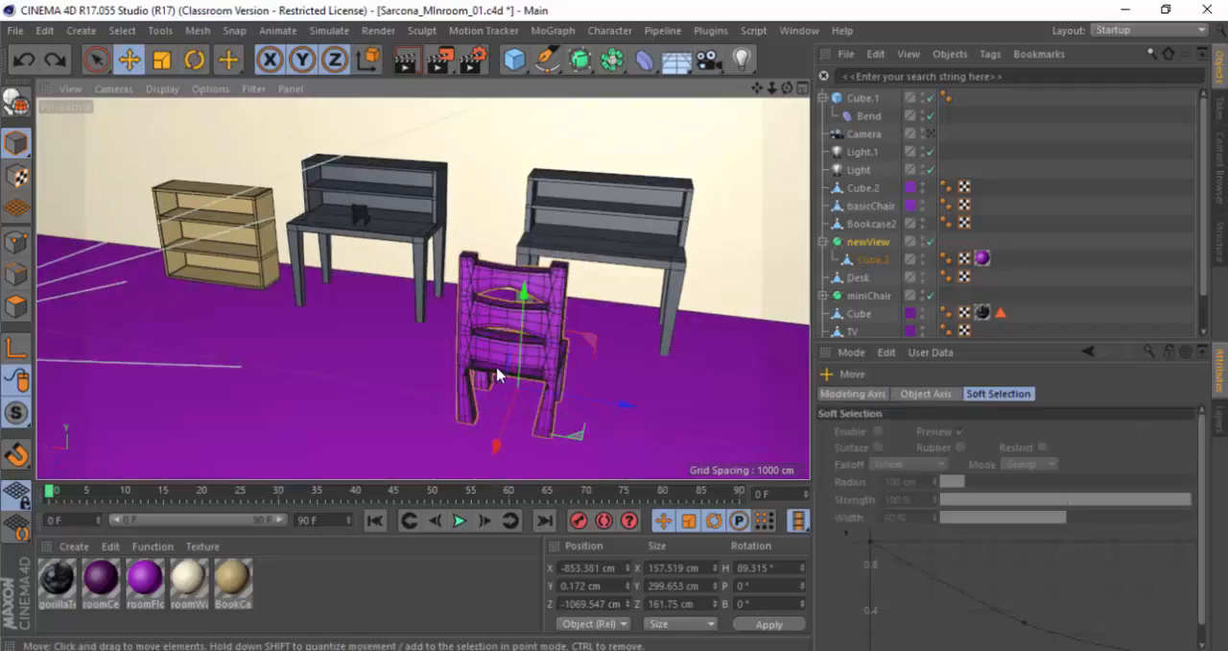
left_click_drag(498, 375, 537, 369, "alt")
key("space")
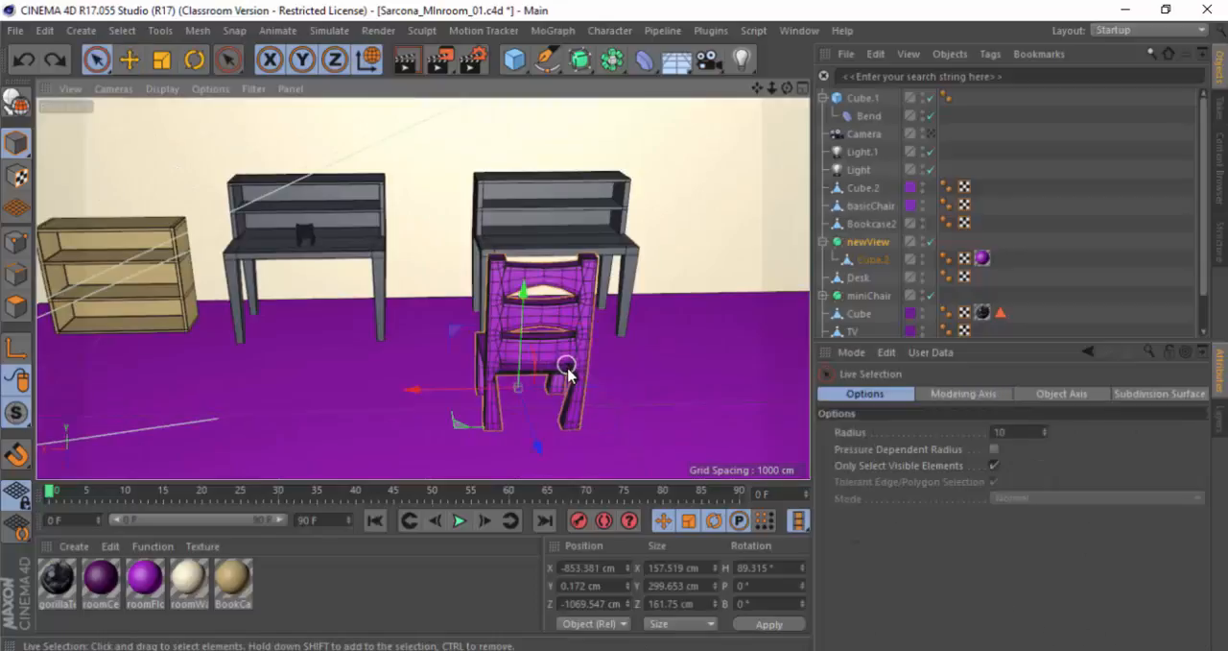
key("e")
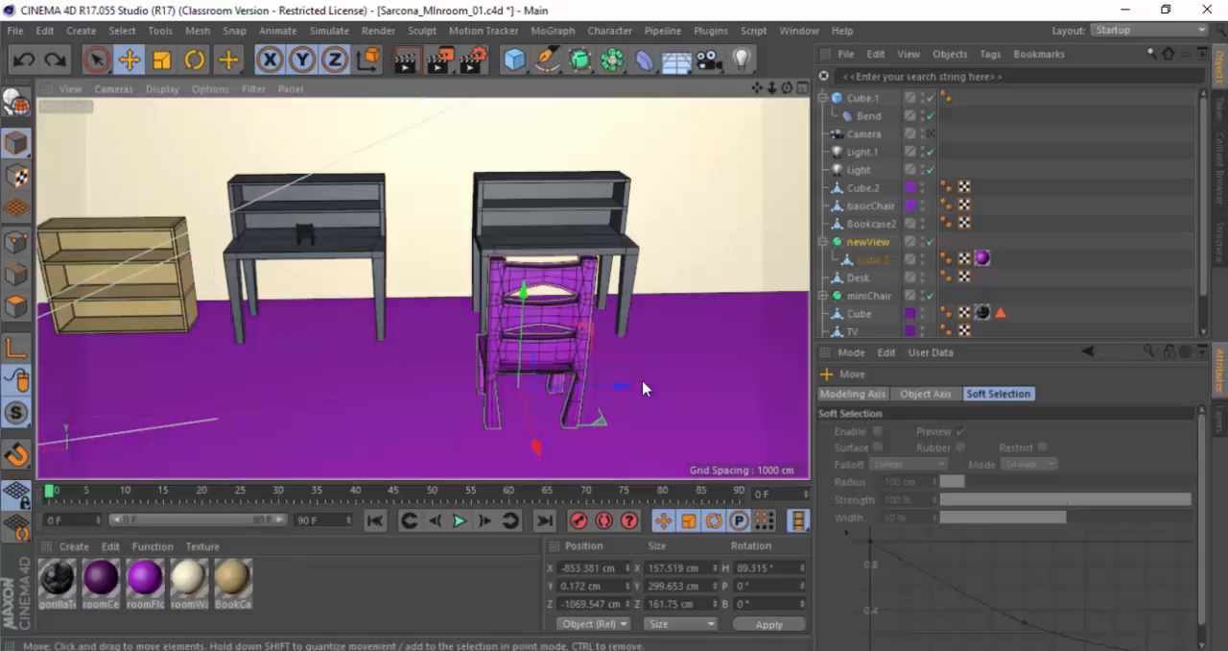
Step: Inspect the chair up close, enter Points mode with Live Selection active, and undo the last view changes
right_click_drag(606, 386, 825, 384, "alt")
middle_click_drag(608, 377, 608, 319, "alt")
left_click_drag(608, 319, 512, 333, "alt")
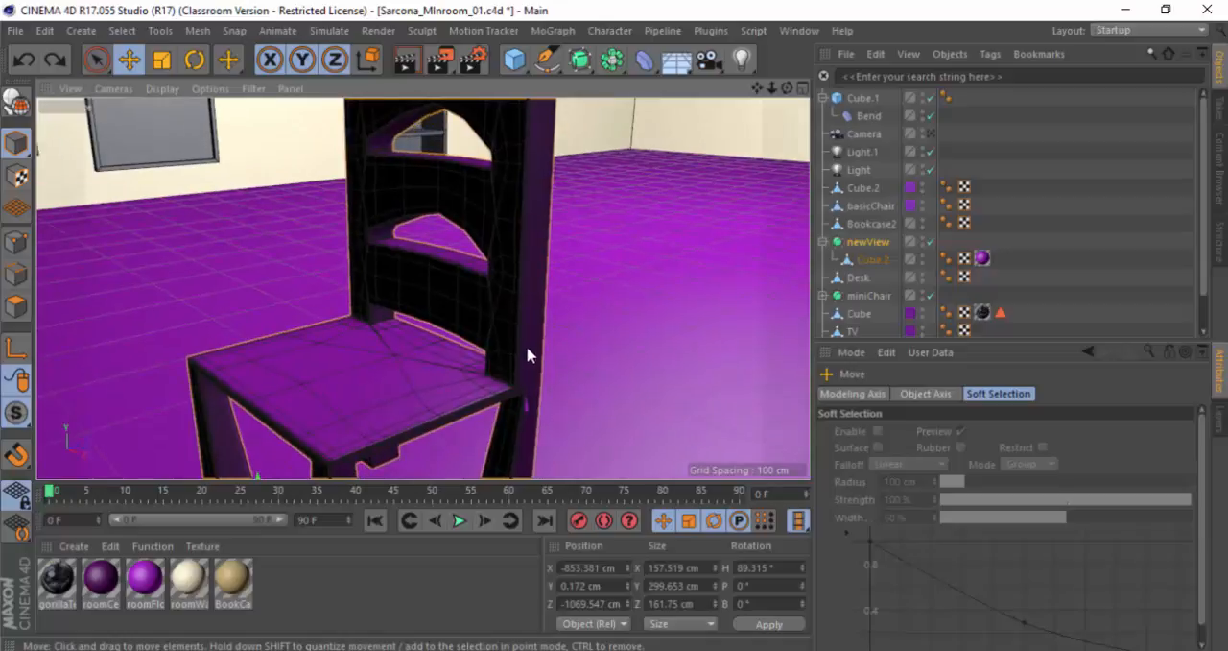
key("Return")
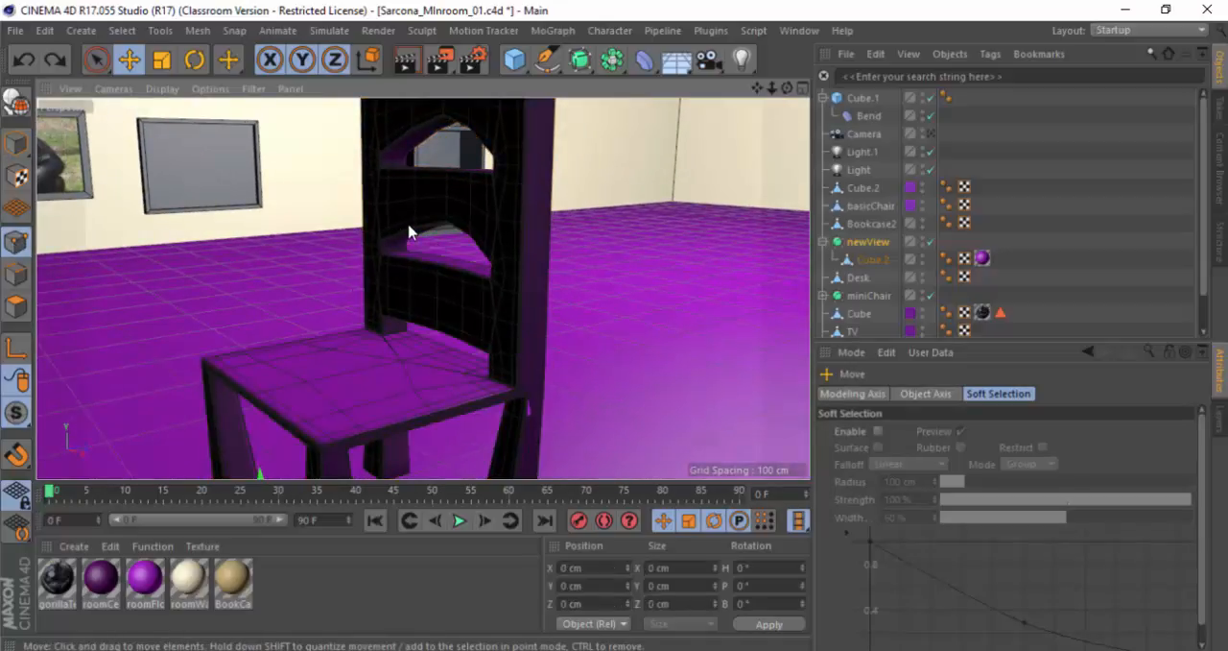
key("9")
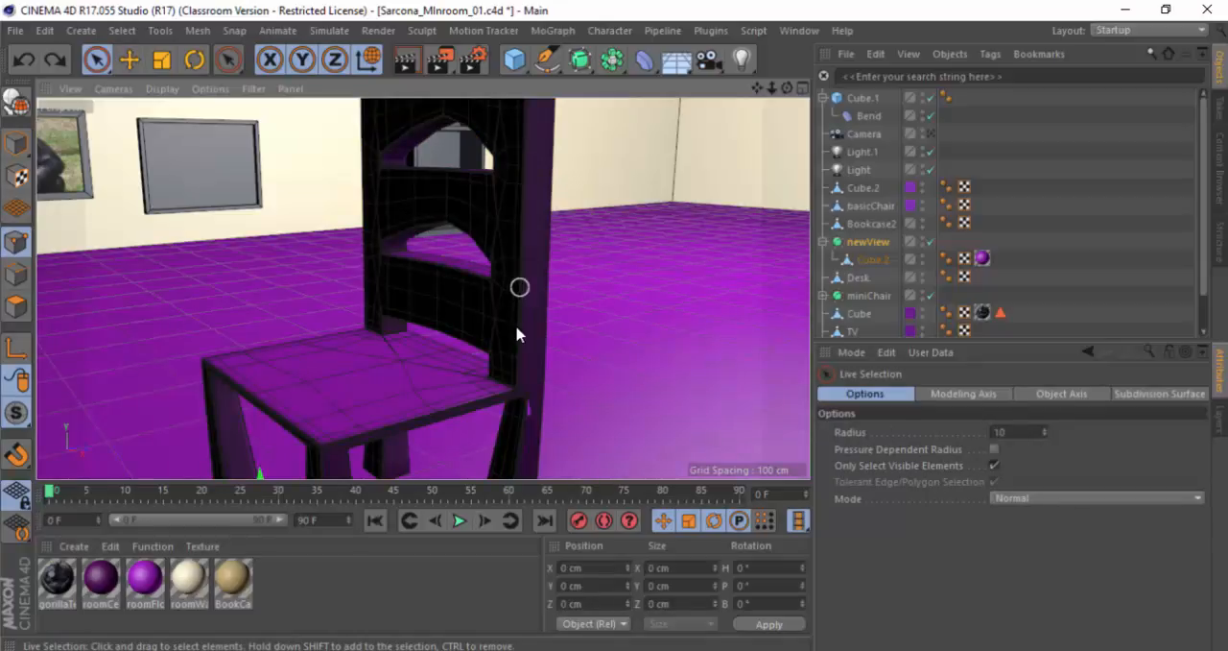
key("ctrl+shift+z")
key("ctrl+shift+z")
key("ctrl+shift+z")
key("ctrl+shift+z")
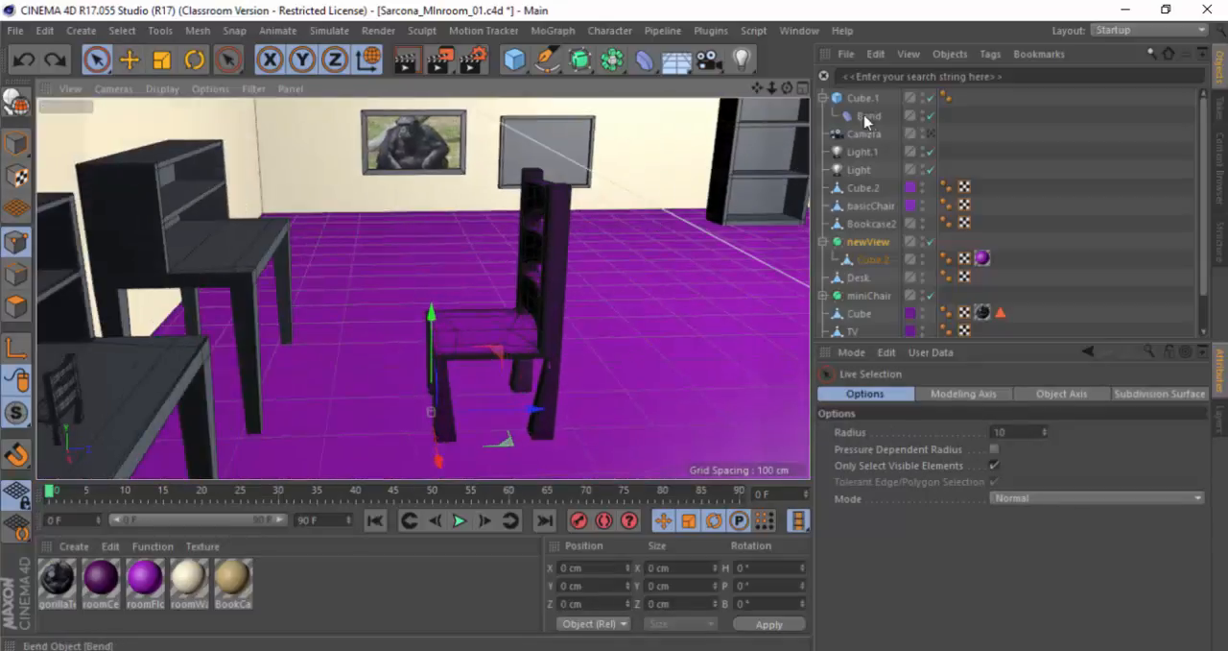
Step: Select the Cube.2 mesh inside newView with the Move tool active and show its seat points up close
left_click_drag(367, 331, 176, 342, "alt")
key("e")
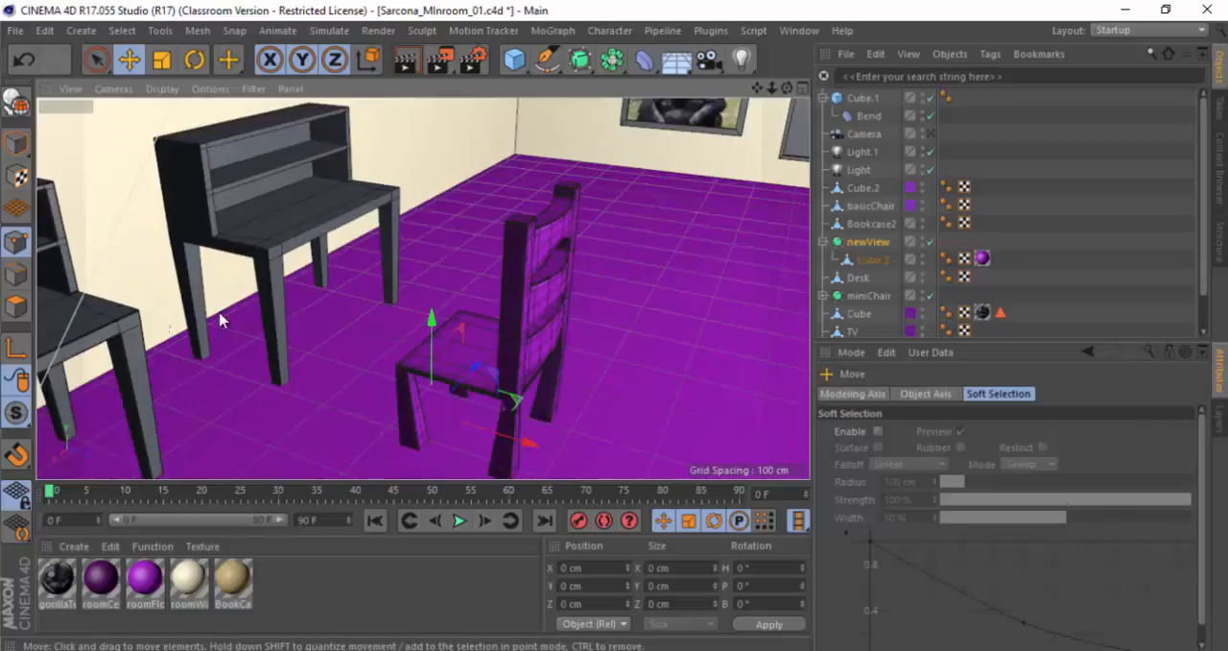
middle_click_drag(221, 319, 331, 298, "alt")
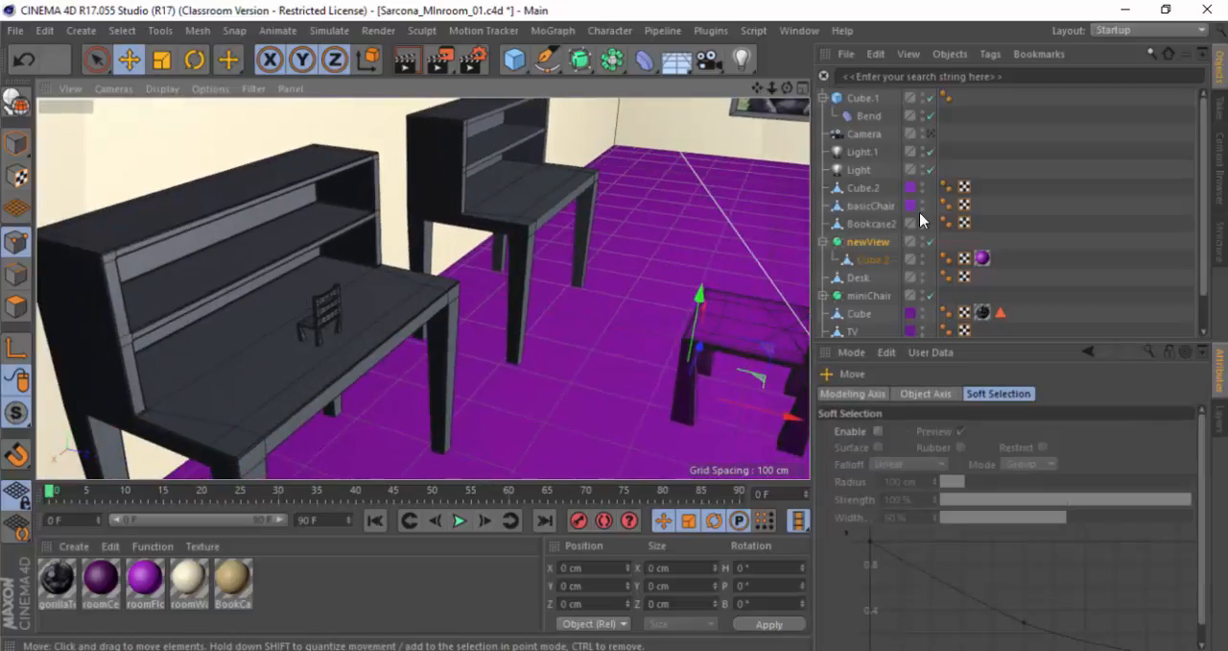
left_click(862, 263)
middle_click_drag(633, 290, 386, 290, "alt")
left_click_drag(482, 313, 534, 304, "alt")
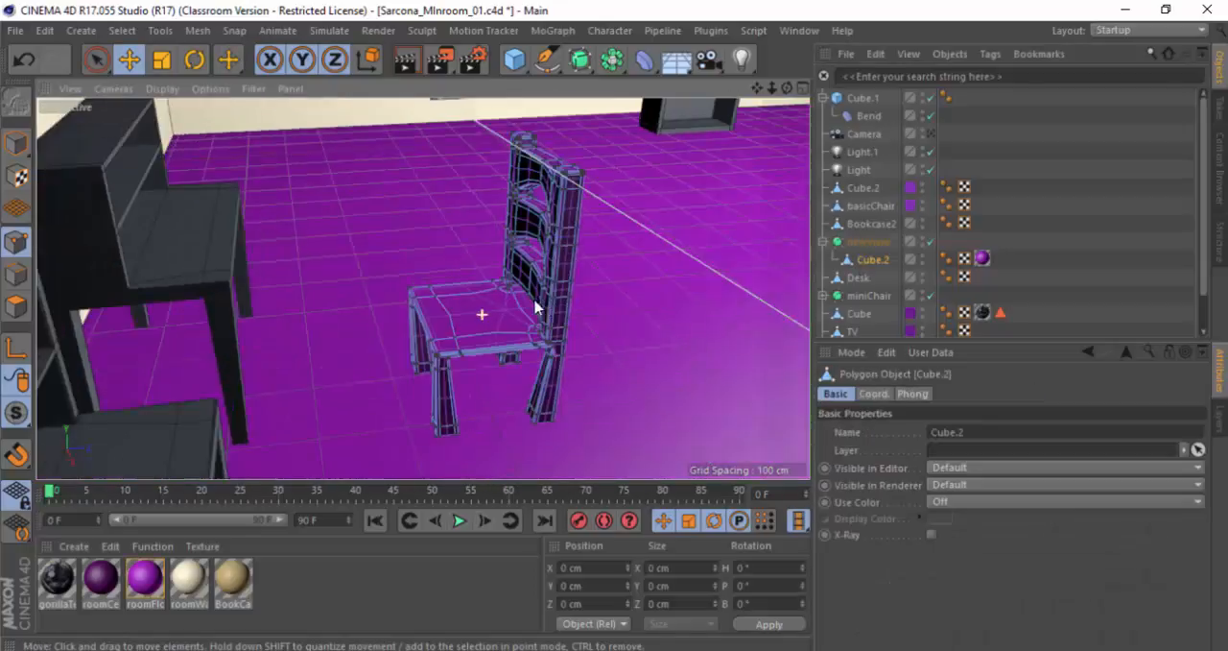
right_click_drag(544, 299, 592, 308, "alt")
left_click_drag(428, 327, 542, 312, "alt")
right_click_drag(542, 312, 610, 315, "alt")
left_click_drag(610, 315, 661, 298, "alt")
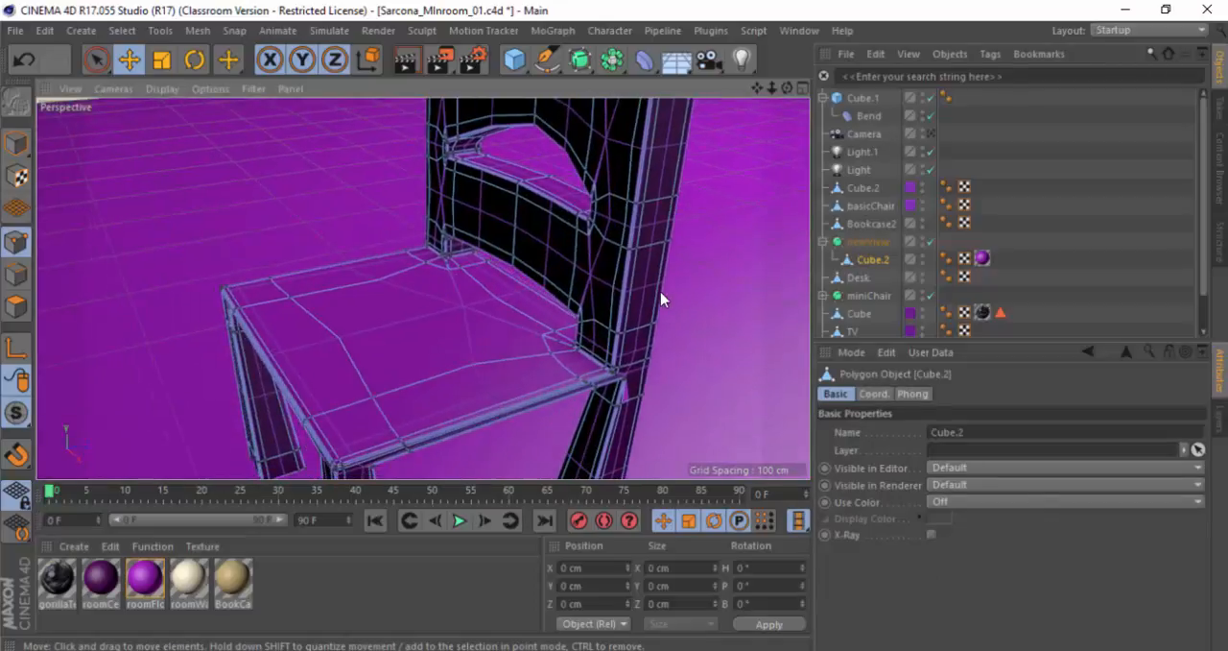
Step: Try raising the seat points at the corner beside the chair's back post
key("space")
left_click(543, 338)
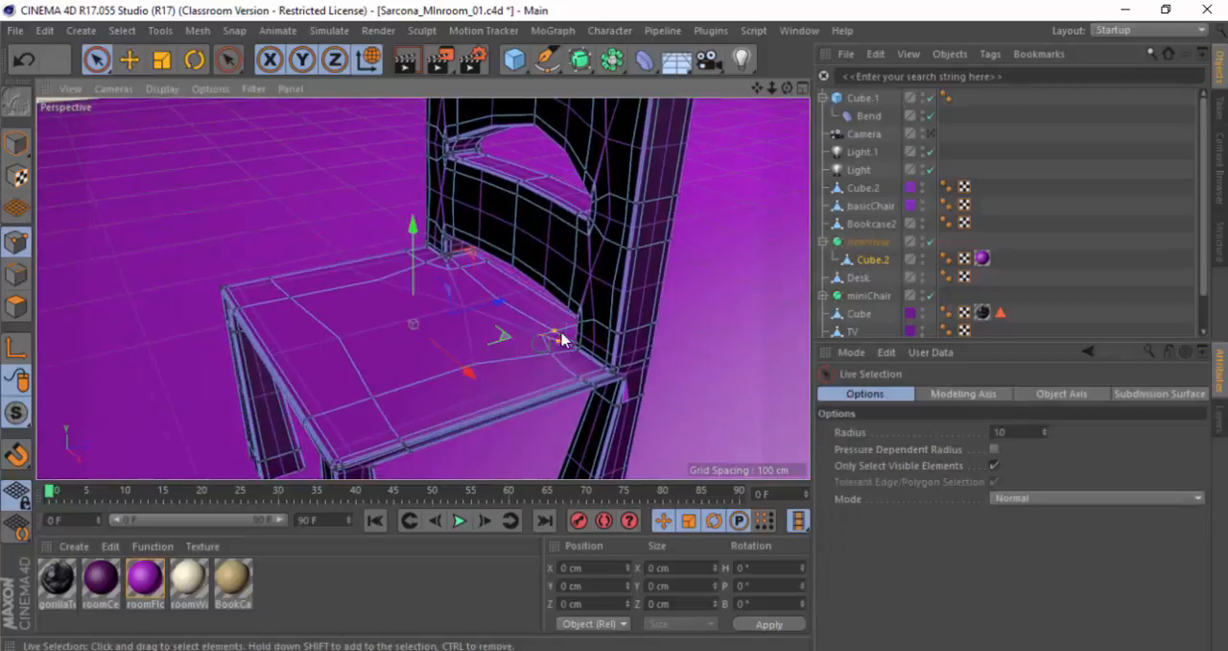
key("e")
left_click_drag(565, 305, 566, 248)
Step: Try raising the points along the front and far edge of the seat, then undo all the point edits
key("space")
left_click(373, 393)
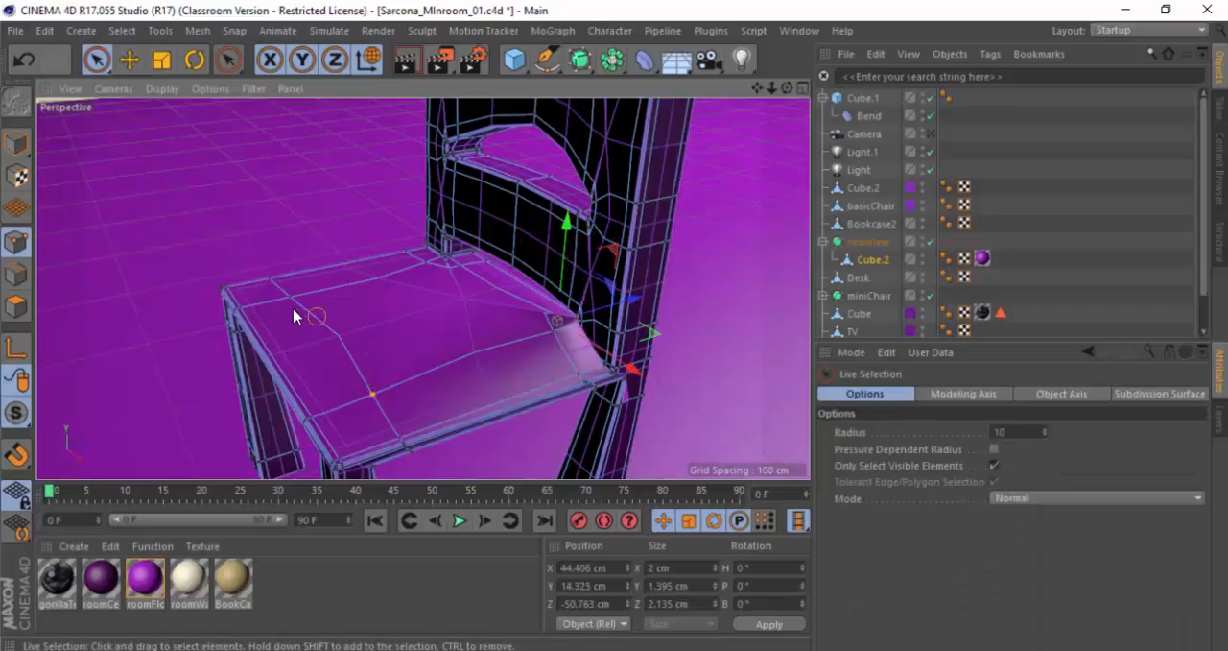
key("e")
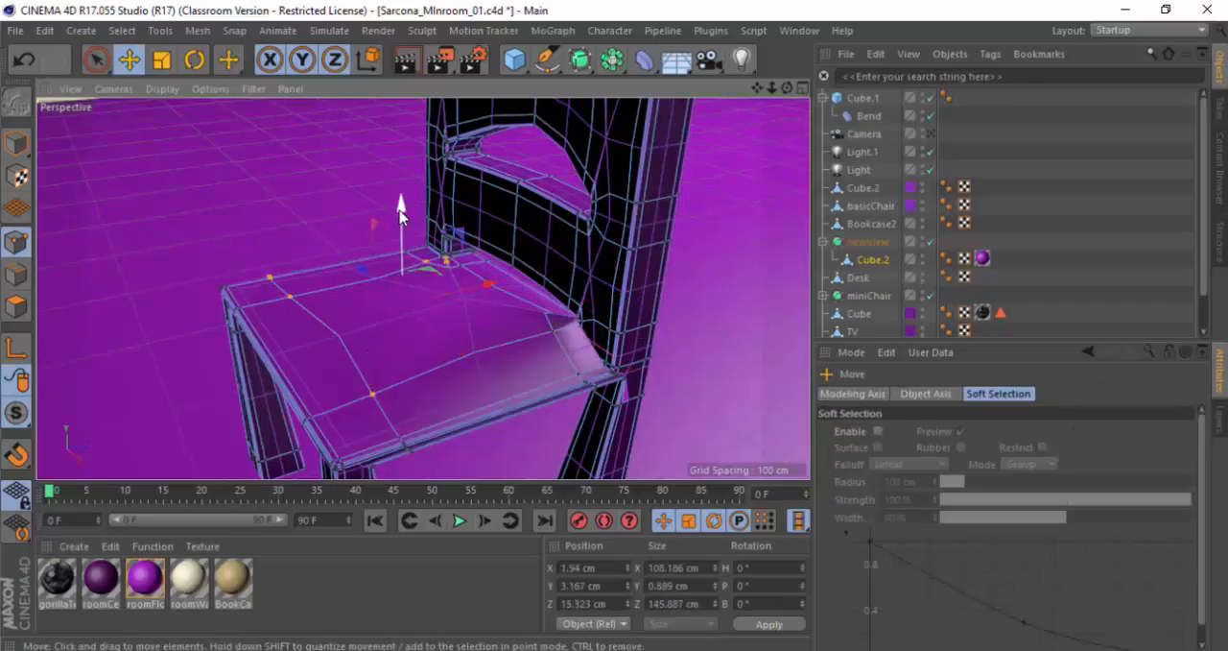
left_click_drag(403, 240, 407, 150)
key("ctrl+z")
key("ctrl+z")
key("ctrl+z")
key("ctrl+z")
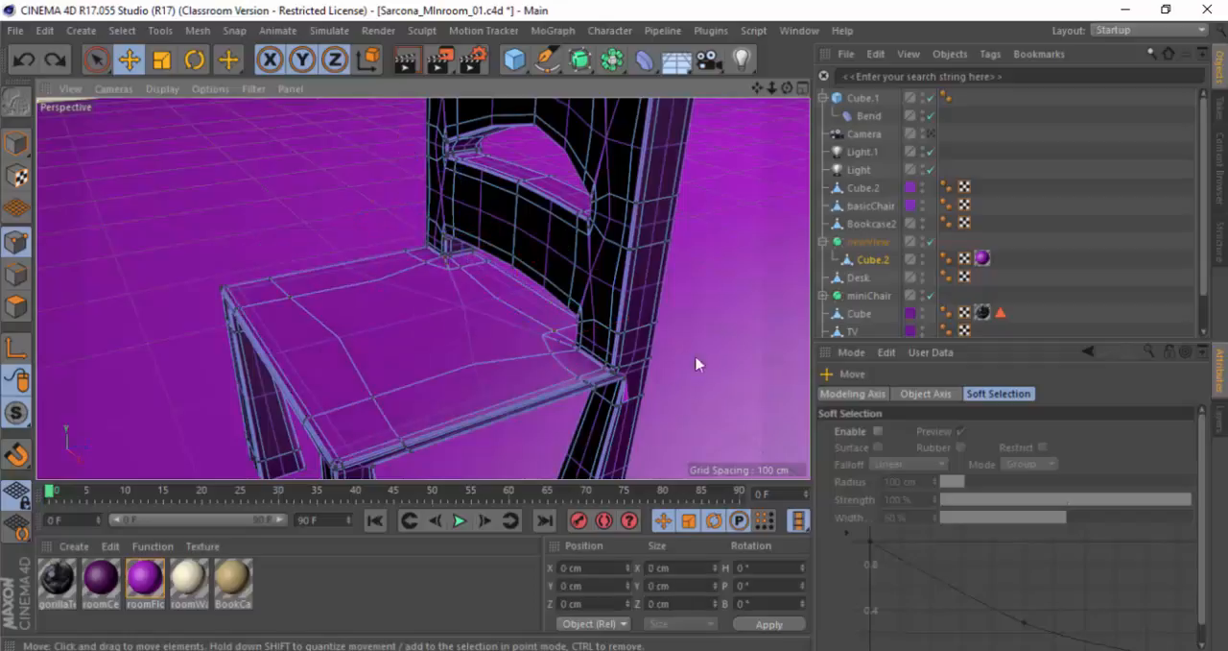
Step: Switch to Polygons mode and select the adjoining polygons on the outer side of the chair's back post near its upper end
right_click_drag(697, 364, 601, 320, "alt")
left_click_drag(600, 320, 378, 318, "alt")
right_click_drag(381, 317, 432, 312, "alt")
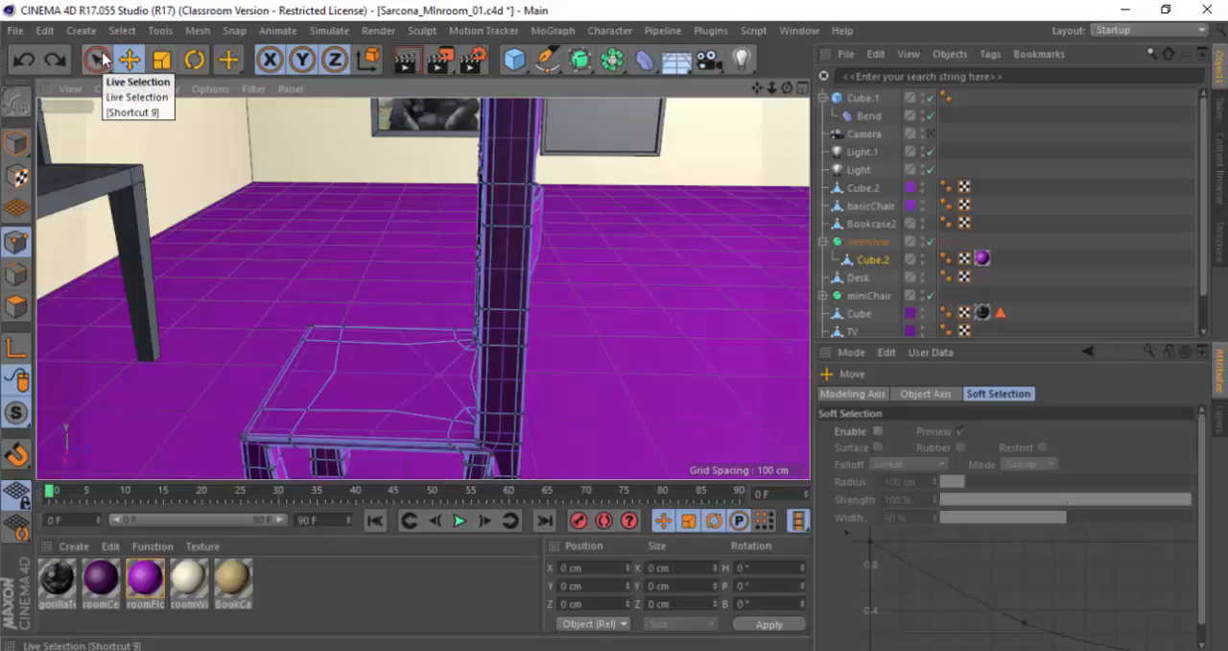
left_click(15, 305)
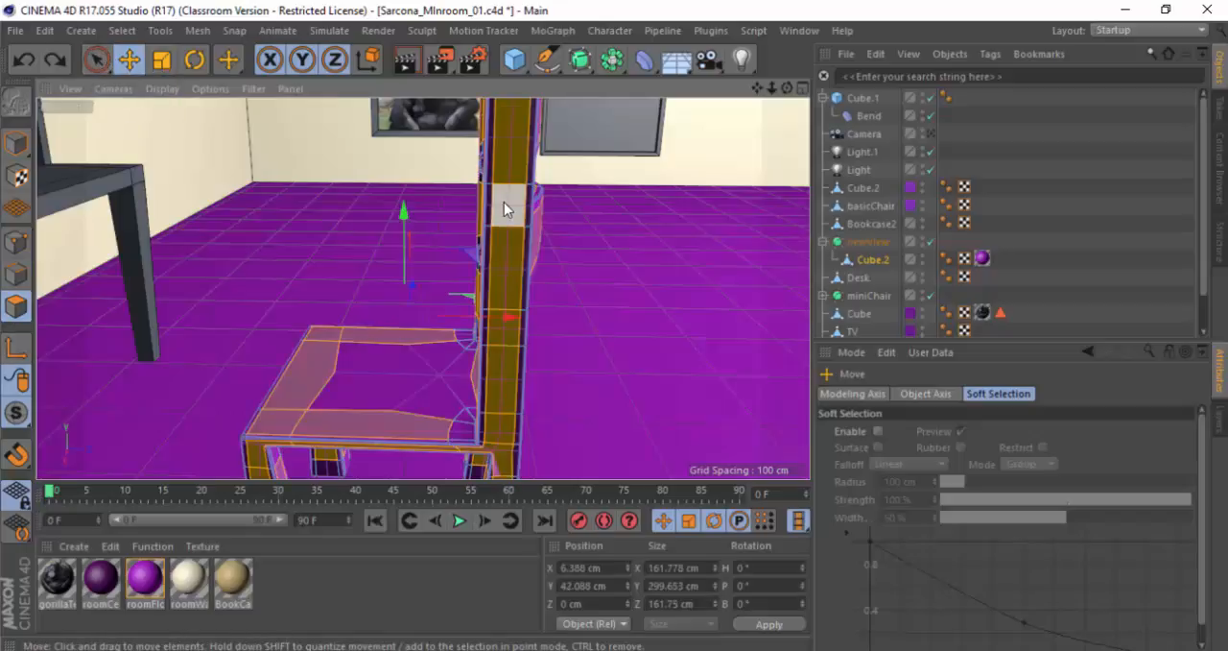
left_click(504, 201)
left_click_drag(502, 153, 514, 272, "alt")
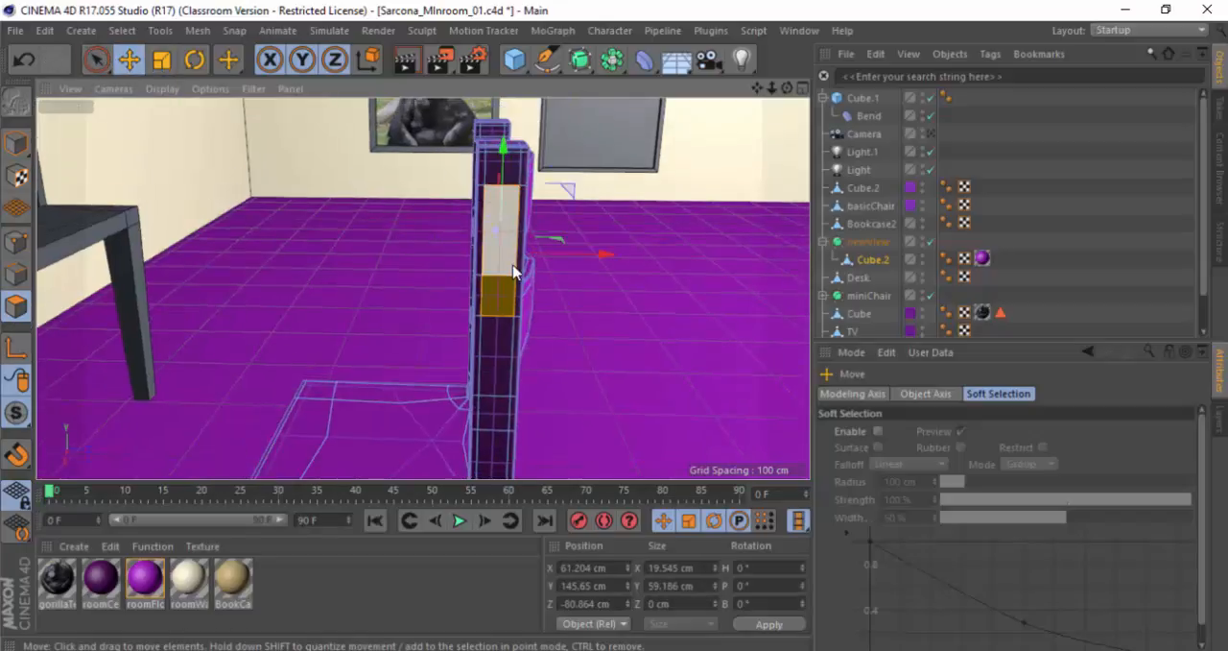
Step: Try beveling the selected back-post polygons with an offset of about 5.48 cm
key("m")
key("s")
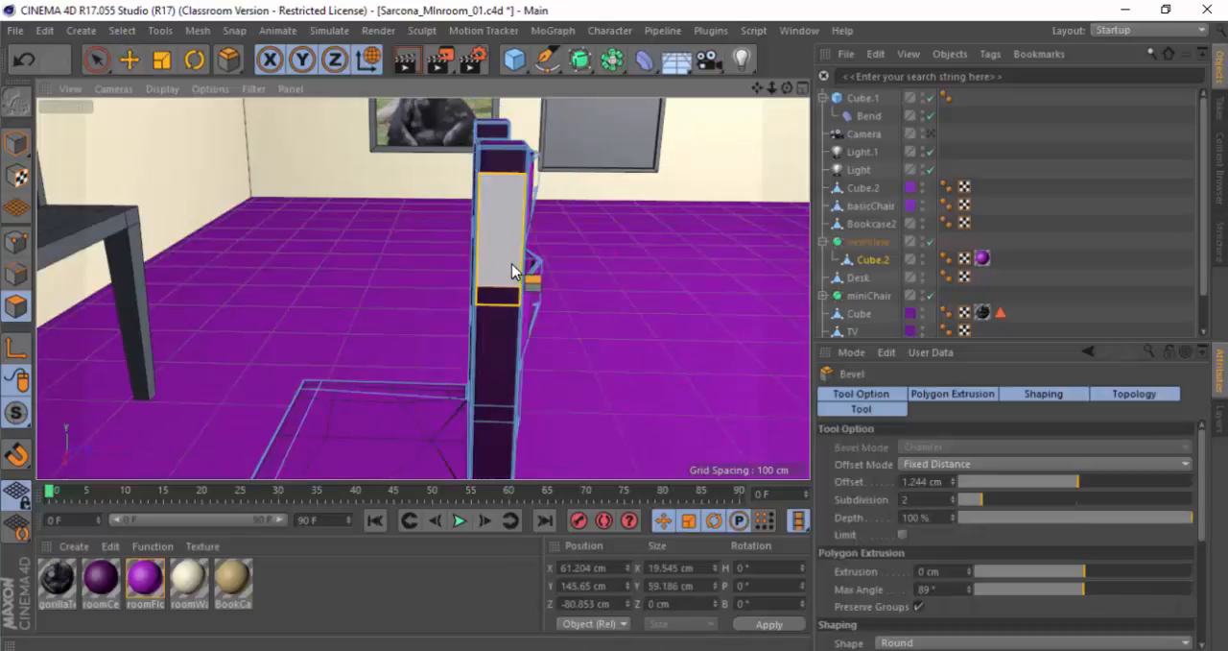
left_click_drag(515, 271, 513, 264, "alt")
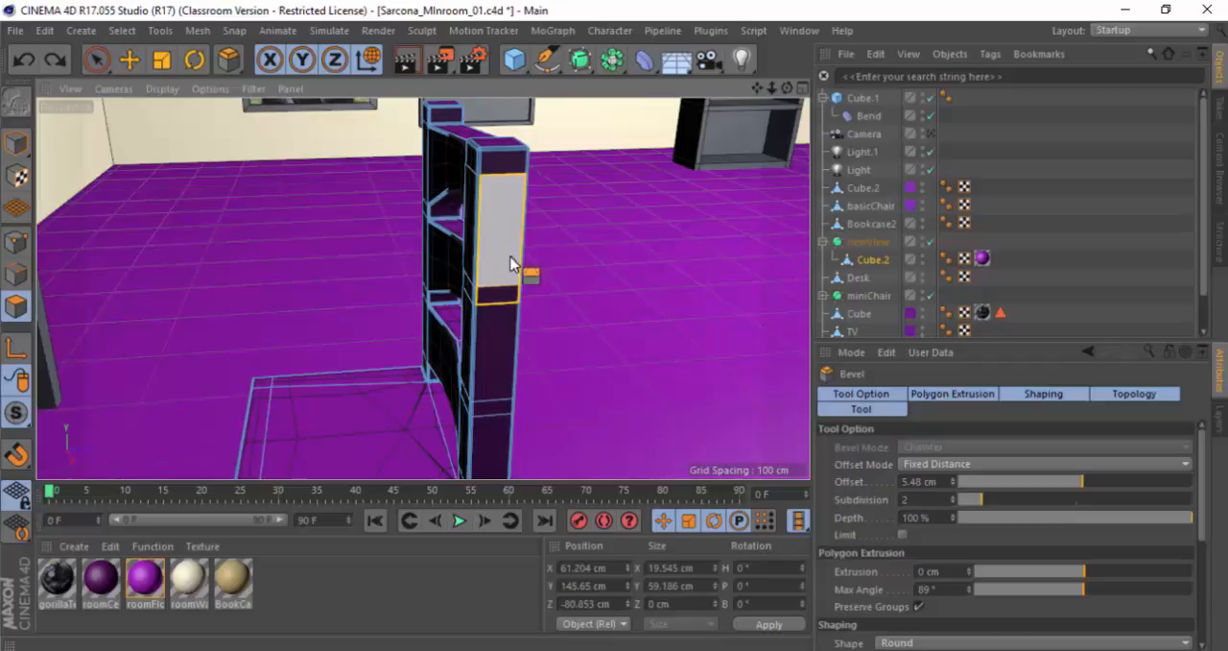
Step: Extrude the selected back-post polygons outward by about 29 cm and return to Live Selection
key("d")
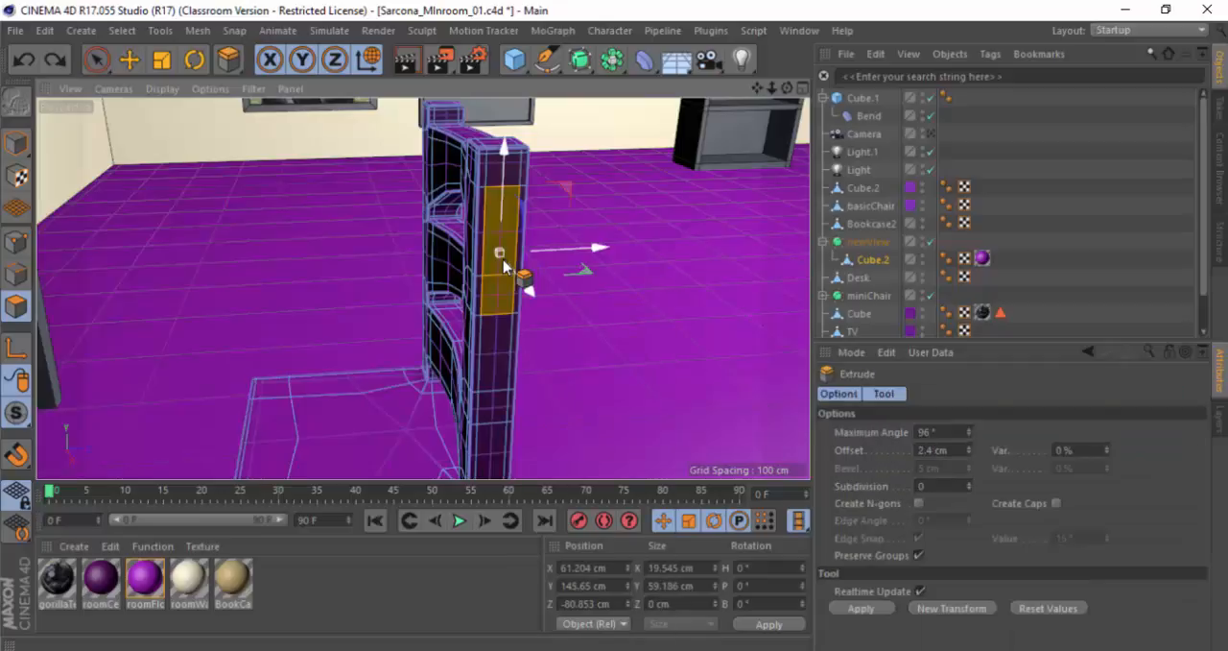
left_click_drag(501, 291, 545, 291)
key("space")
Step: Select the underside polygon of the new extrusion and extrude it downward by about 27.1 cm
mouse_move(516, 348)
left_mouse_down("alt")
mouse_move(642, 329)
mouse_move(565, 224)
mouse_move(509, 338)
left_mouse_up("alt")
left_click(509, 337)
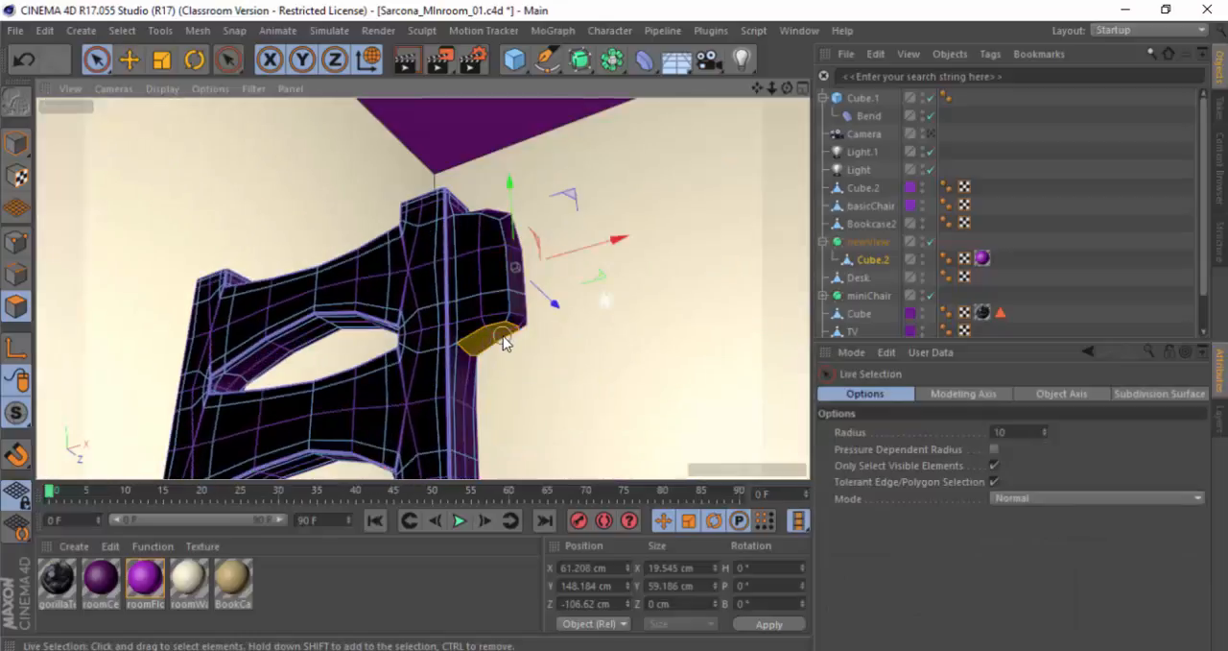
key("d")
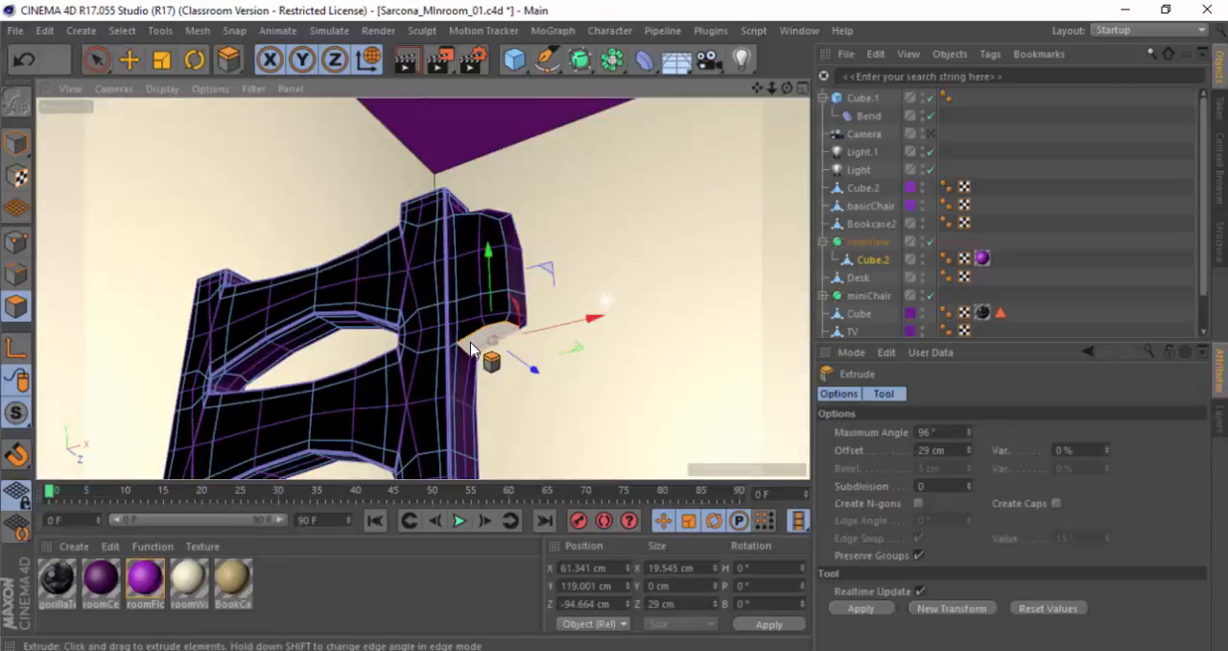
mouse_move(470, 342)
left_mouse_down()
mouse_move(528, 342)
mouse_move(471, 351)
left_mouse_up()
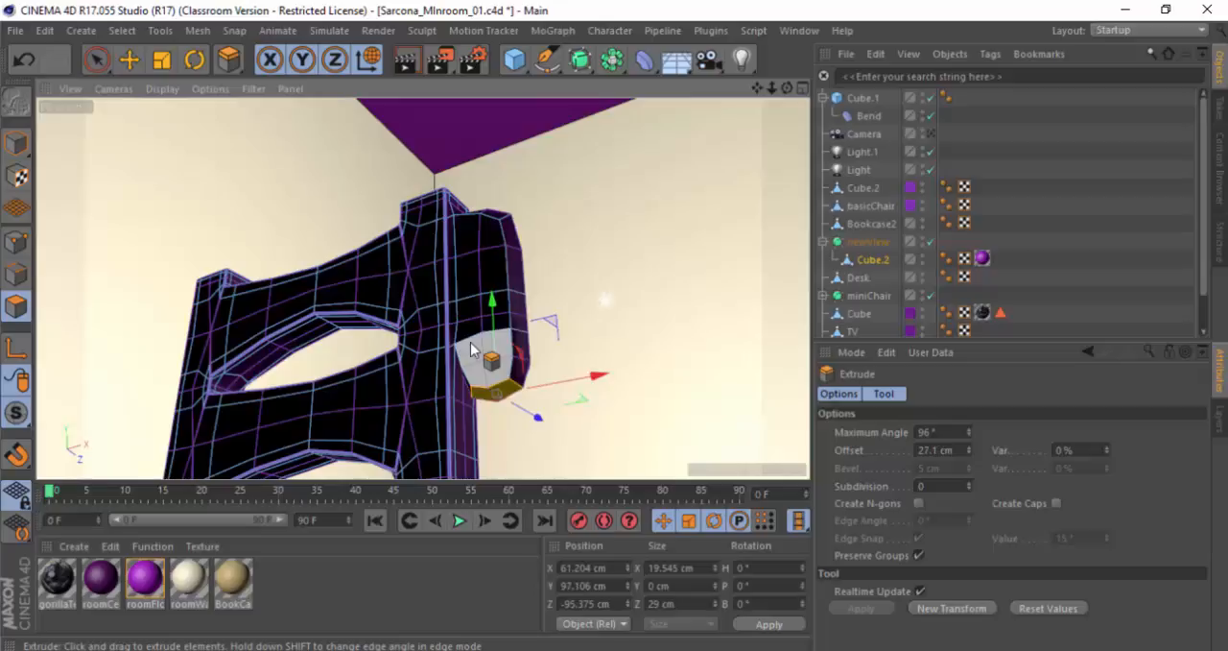
Step: Select the front polygons of the chair's back post near its upper end, extrude them by about 43.2 cm, and return to Live Selection
key("space")
left_click(427, 260)
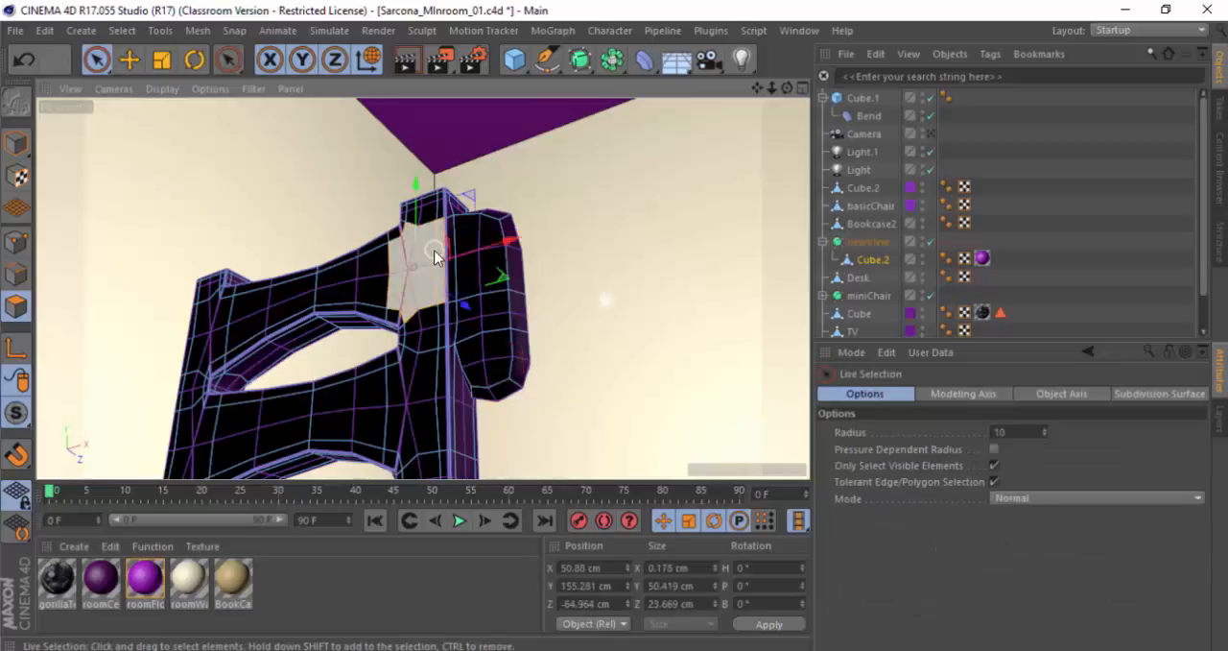
key("space")
left_click_drag(454, 317, 479, 268)
key("ctrl+z")
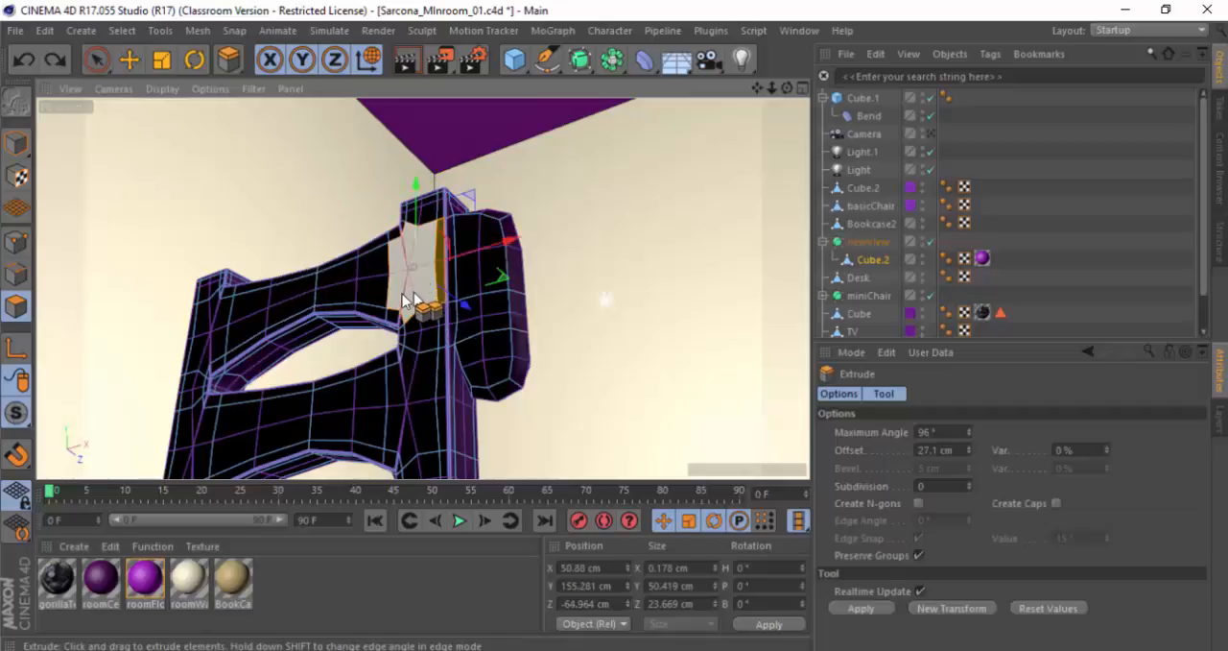
left_click_drag(407, 294, 540, 294)
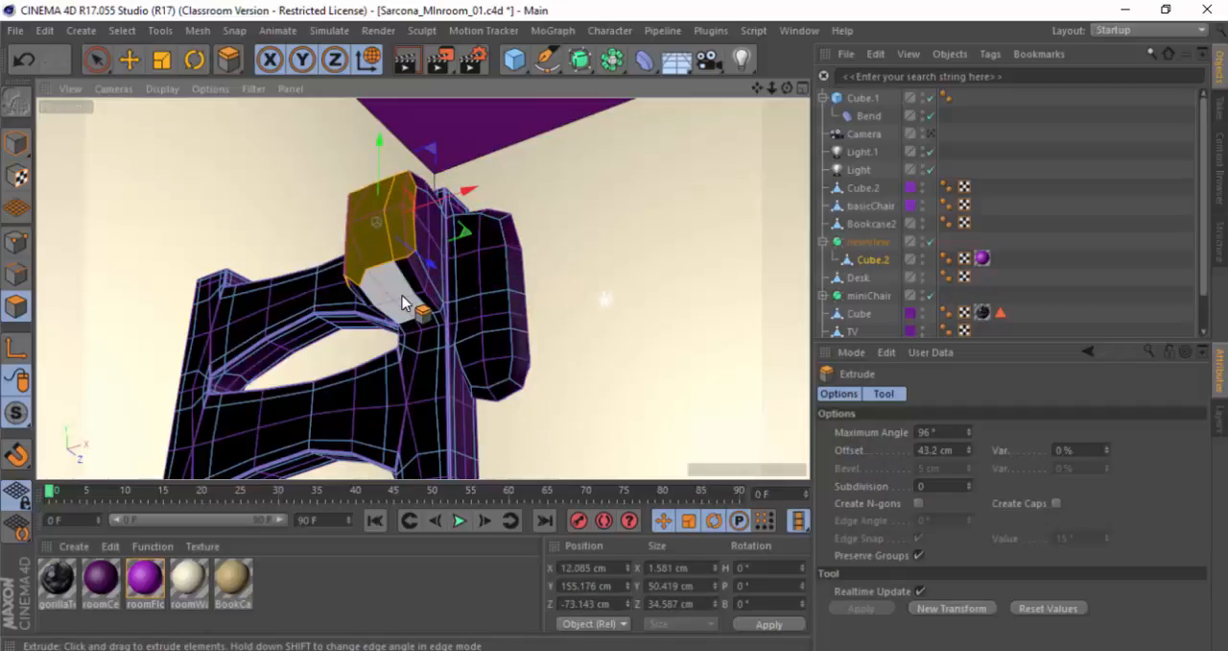
key("space")
Step: Switch to the CinemaHotkeys.pdf reference sheet in Acrobat to check the hotkeys, and return to Cinema 4D
left_click_drag(404, 300, 624, 278, "alt")
scroll(425, 332, "down", 5)
key("alt+Tab")
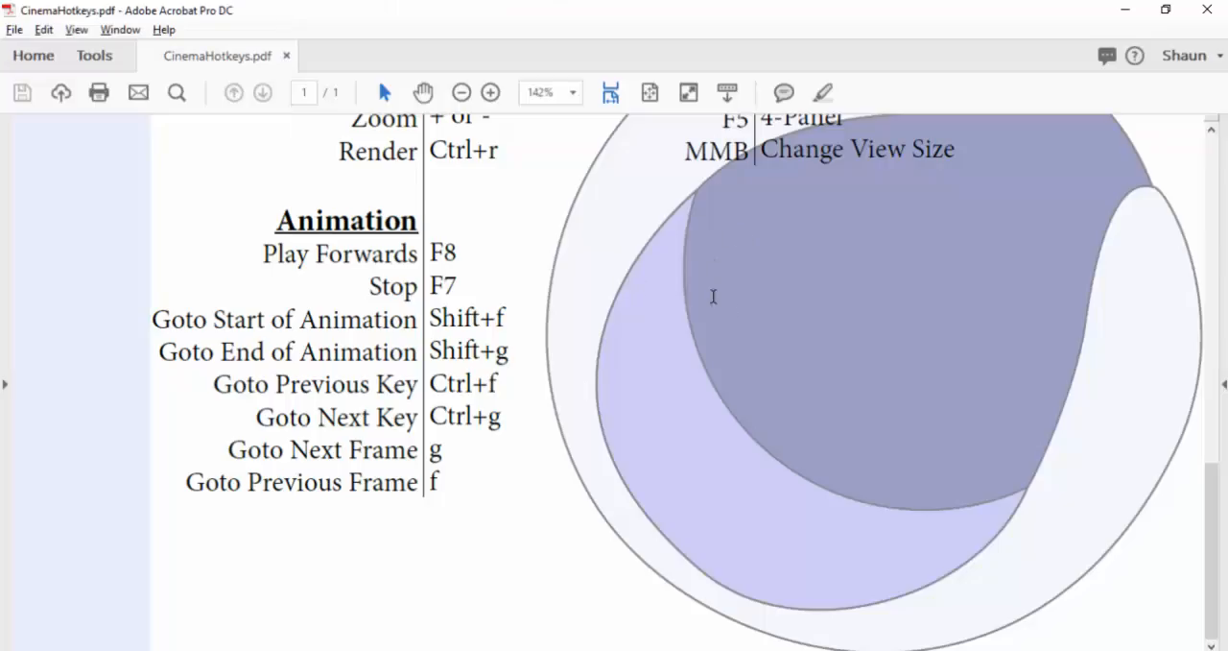
scroll(714, 296, "up", 15)
key("alt+Tab")
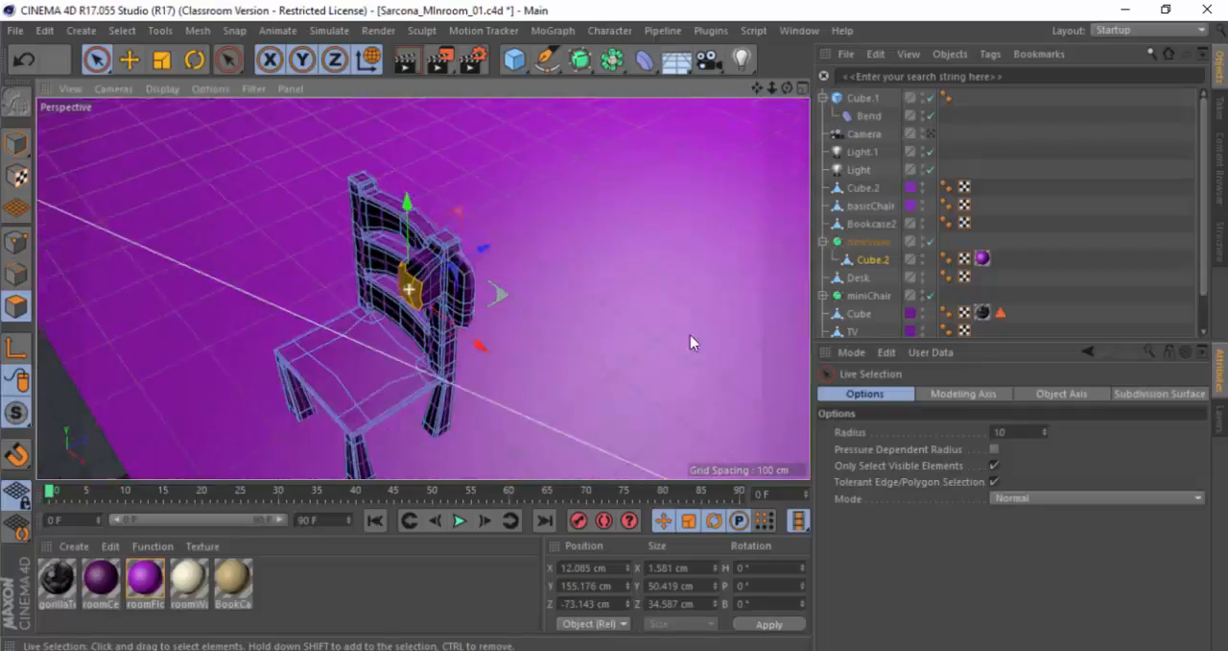
Step: Switch from component editing to Model mode and inspect the whole extruded chair in the room
left_click_drag(691, 342, 601, 349, "alt")
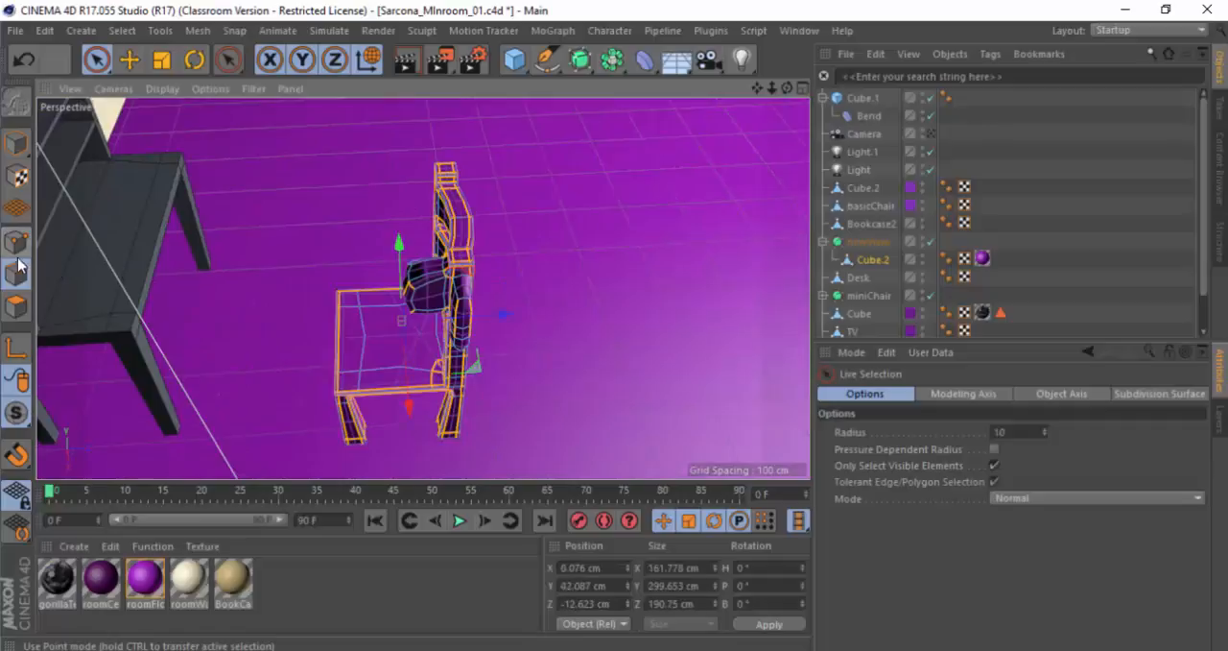
left_click(15, 142)
left_click(443, 296)
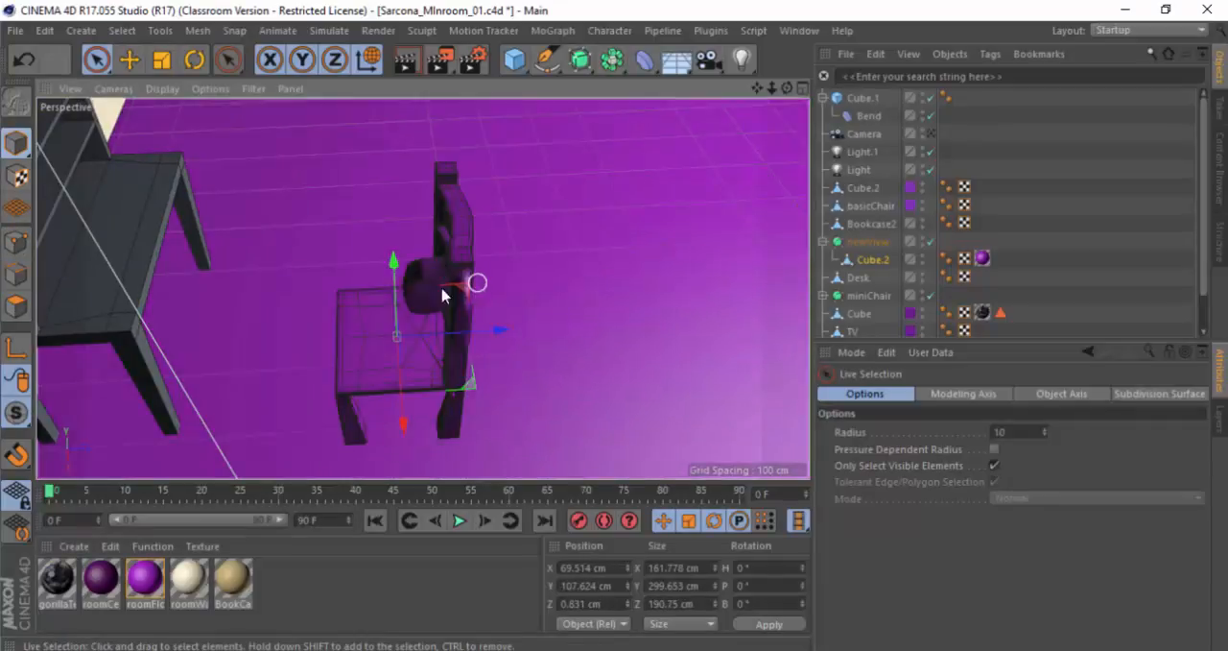
left_click_drag(442, 296, 777, 223, "alt")
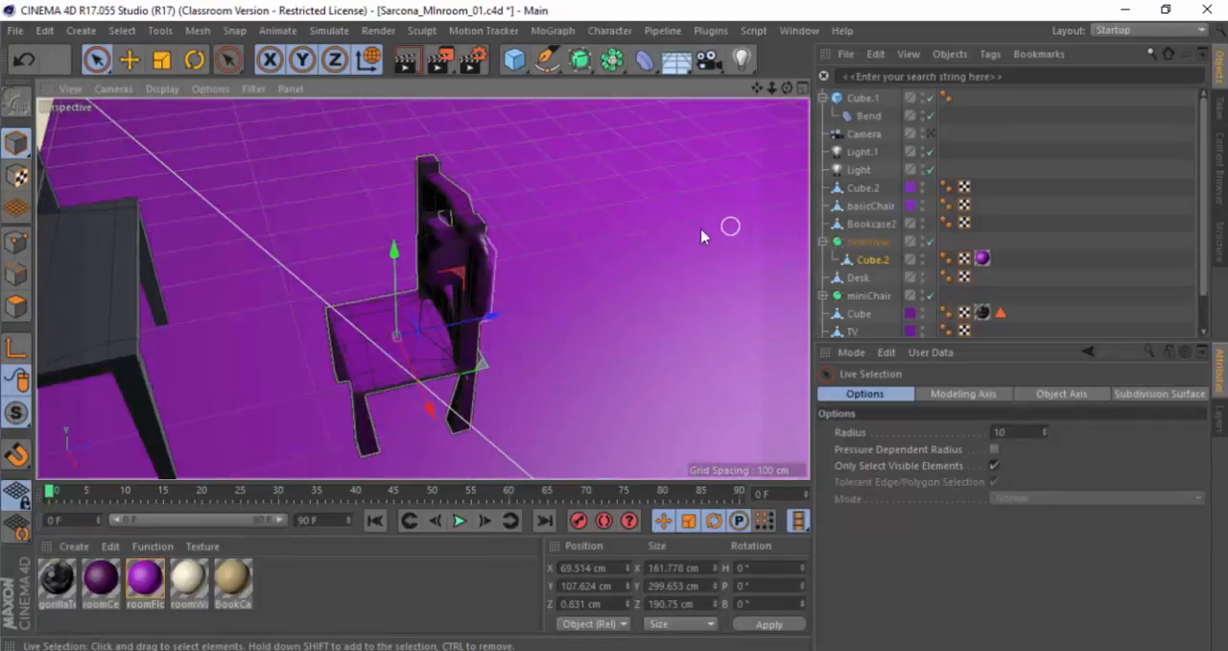
scroll(657, 272, "down", 4)
scroll(654, 272, "up", 1)
left_click_drag(323, 243, 345, 290, "alt")
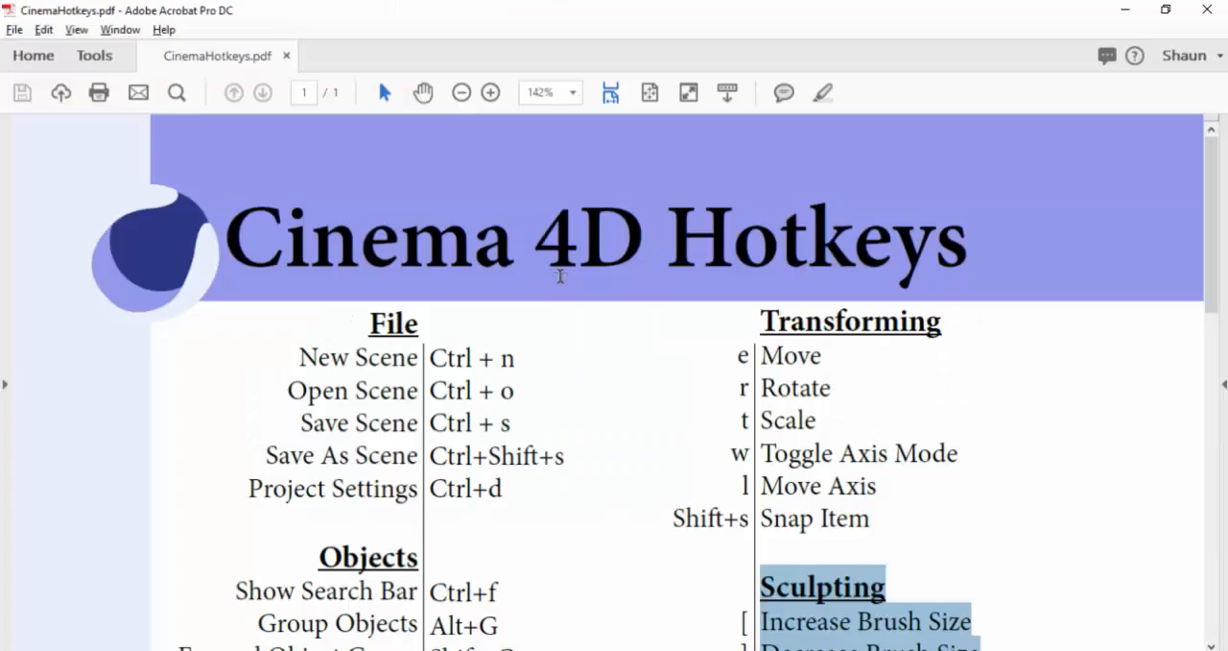
Step: Review the hotkey sheet in Acrobat, close CinemaHotkeys.pdf, and minimize Acrobat to return to the Cinema 4D scene
scroll(630, 351, "down", 10)
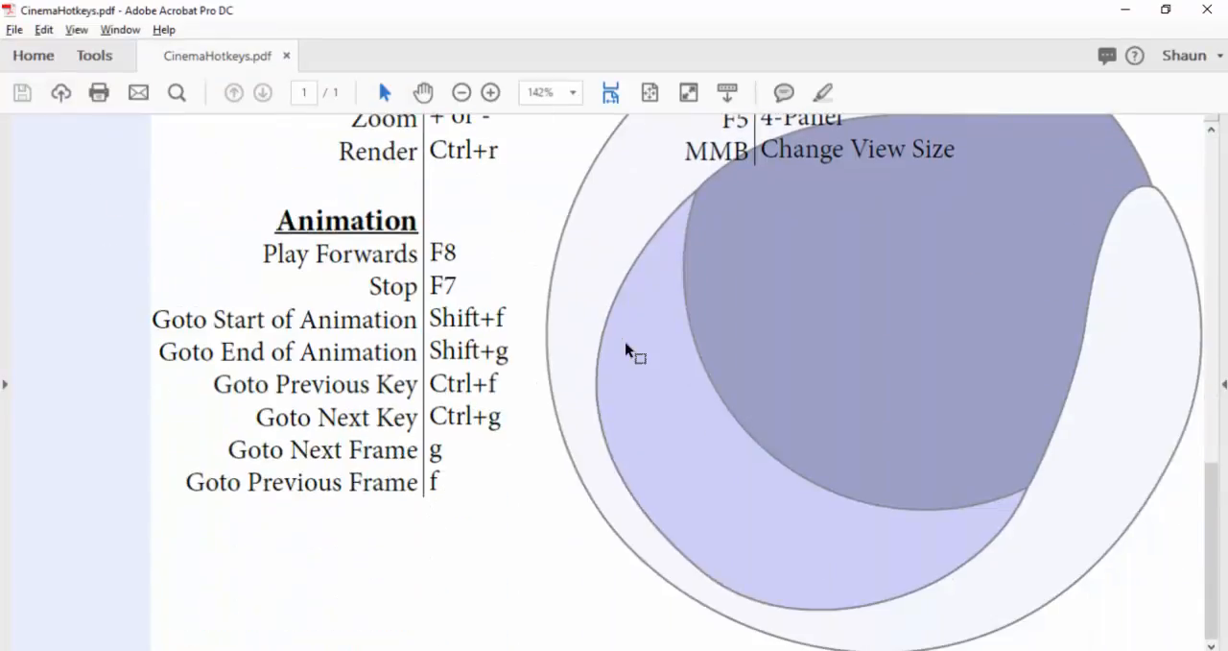
scroll(626, 352, "up", 10)
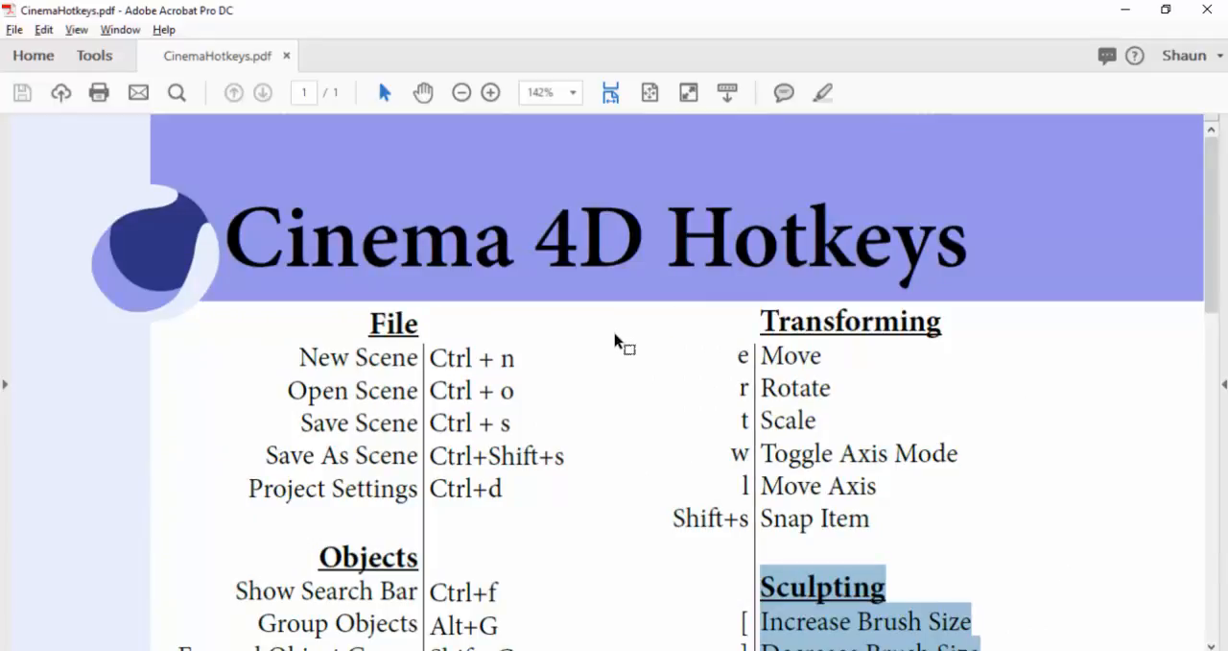
left_click(287, 57)
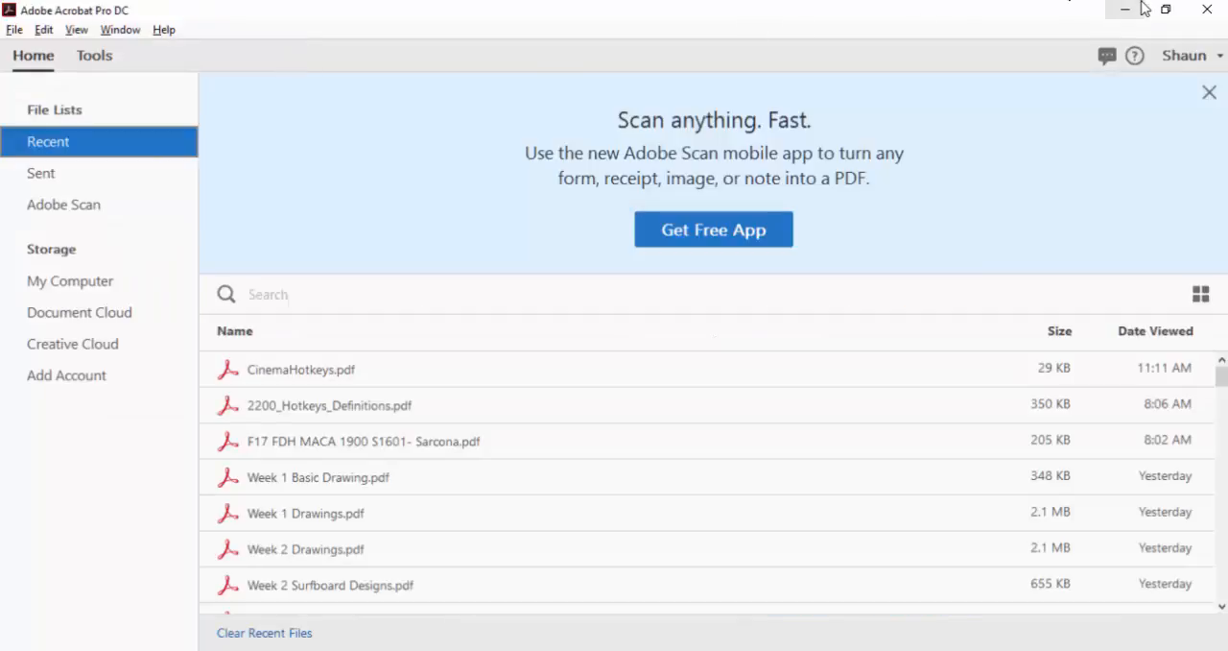
left_click(1129, 11)
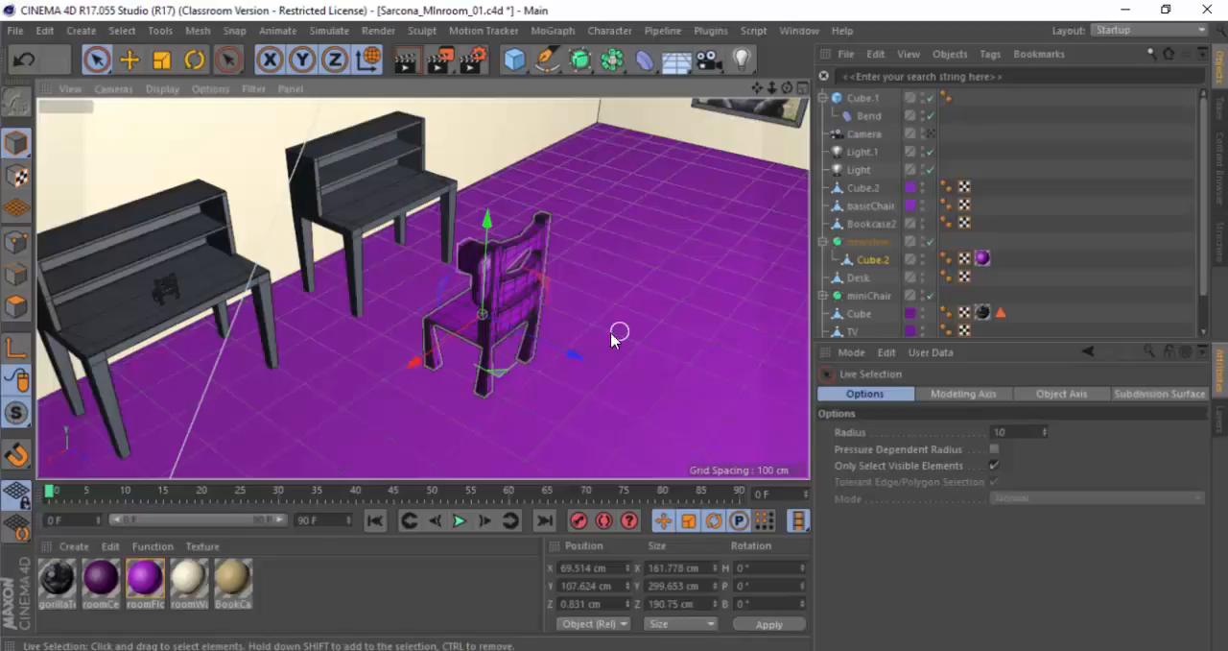
left_click_drag(513, 411, 506, 337, "alt")
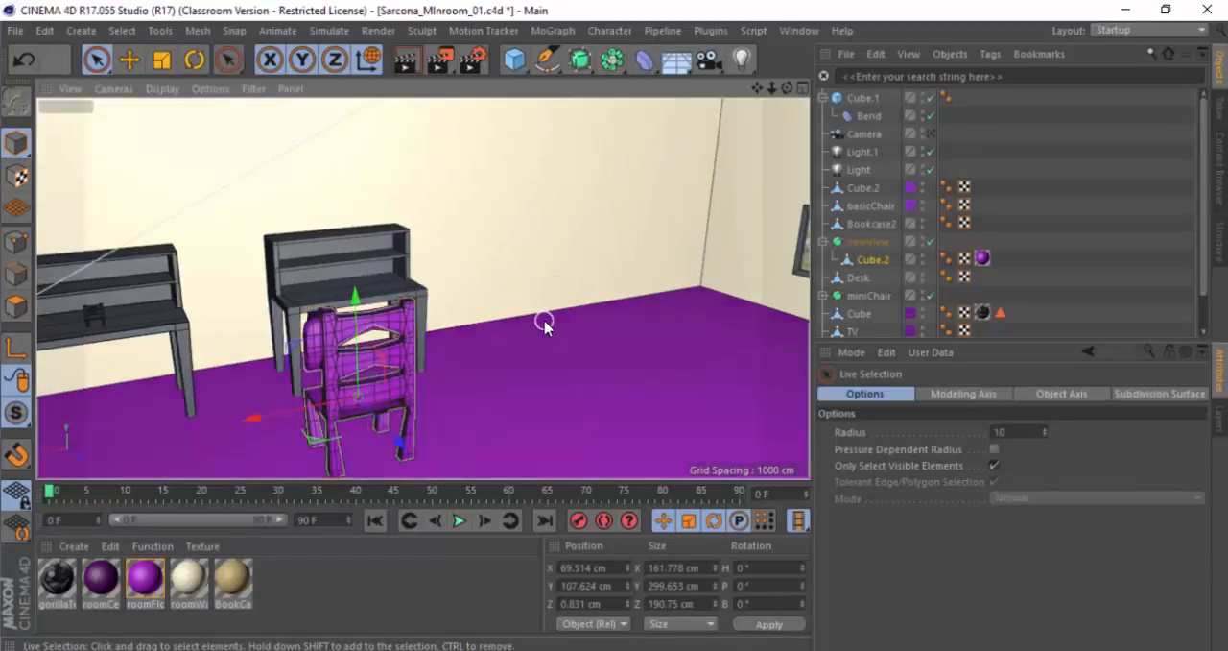